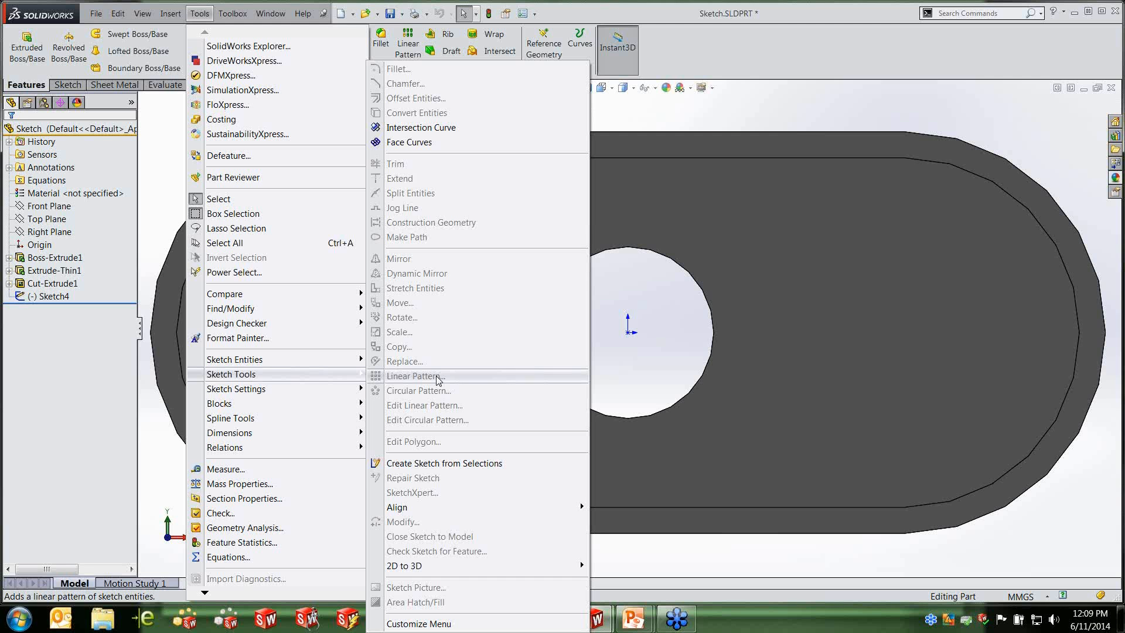
Open Sketch4, which contains the hexagon, for editing.
click(682, 308)
click(34, 299)
right_click(34, 299)
click(41, 271)
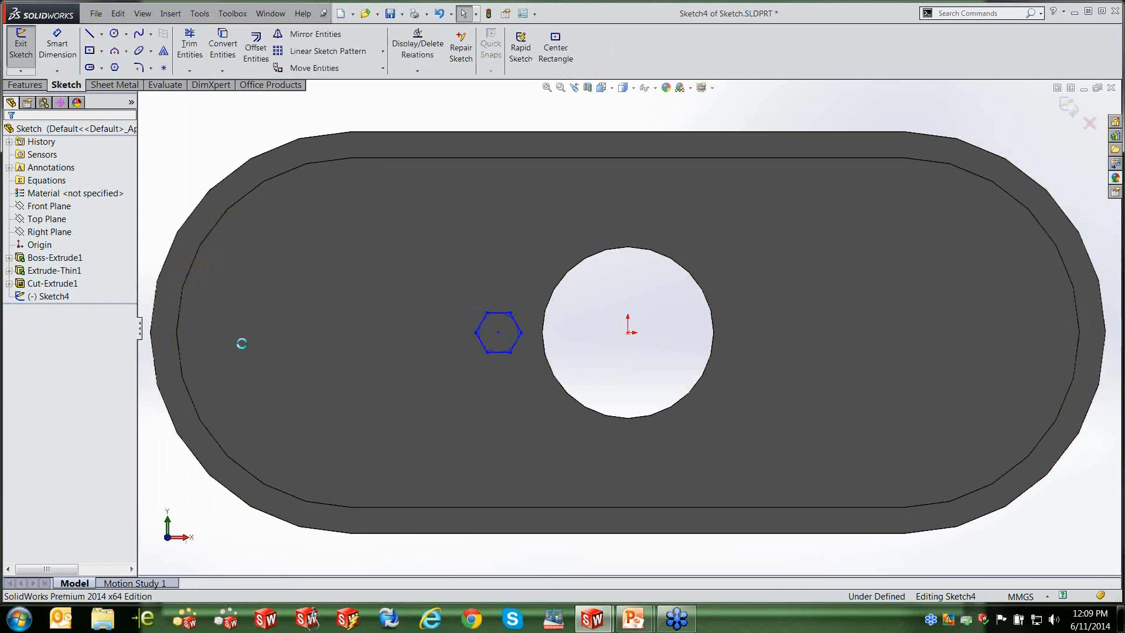
Start a circular sketch pattern about the origin and pick all six sides of the hexagon as the entities to pattern.
click(208, 18)
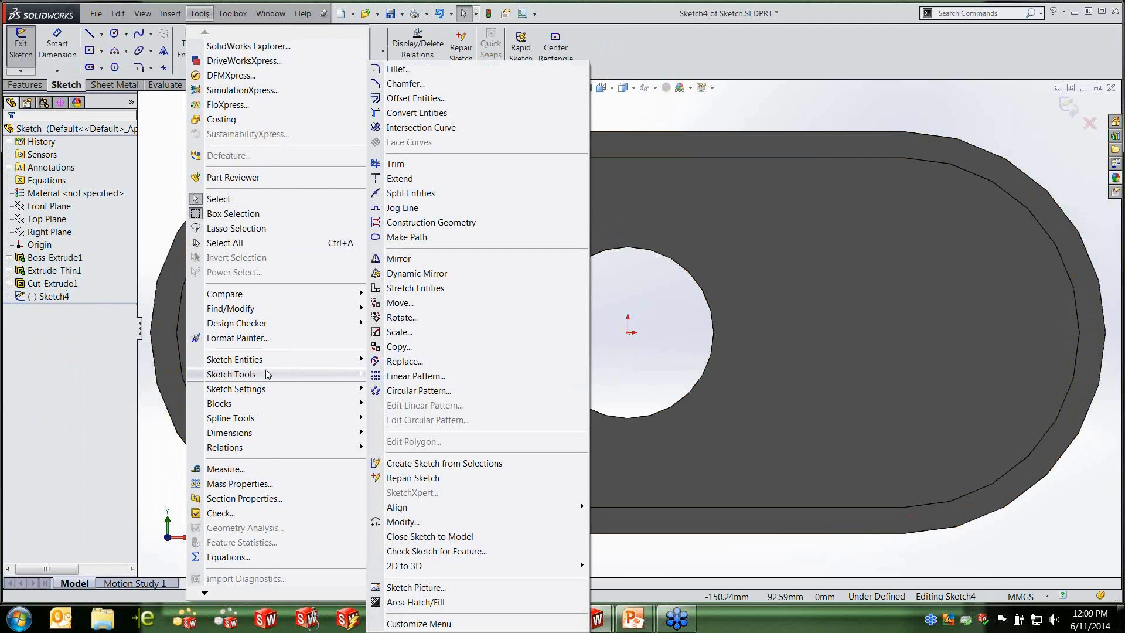
click(418, 390)
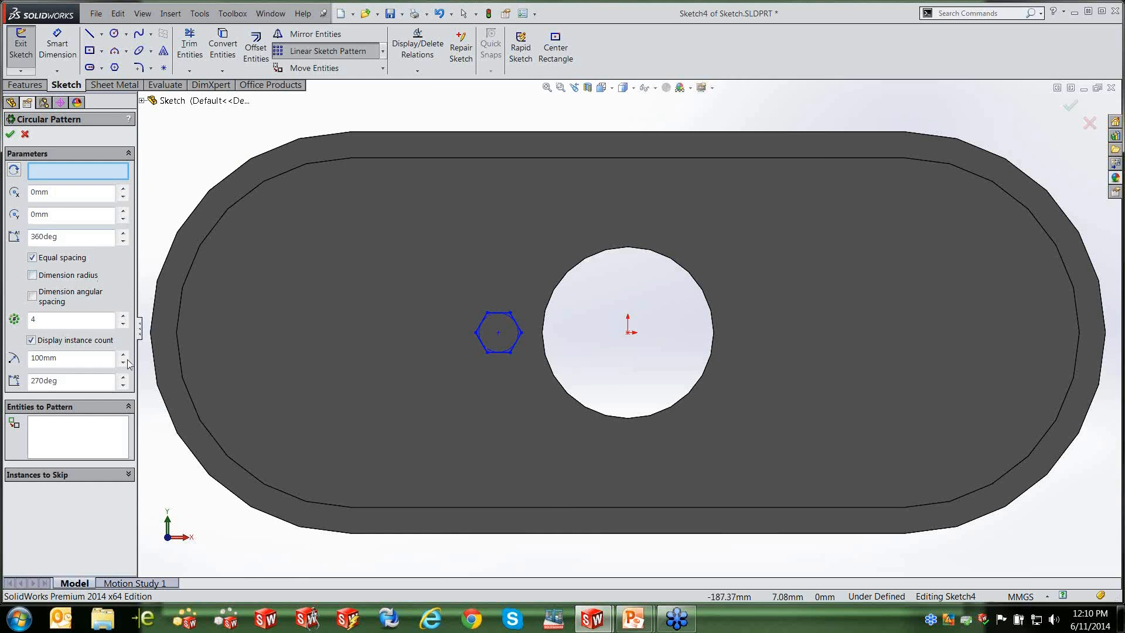
click(85, 434)
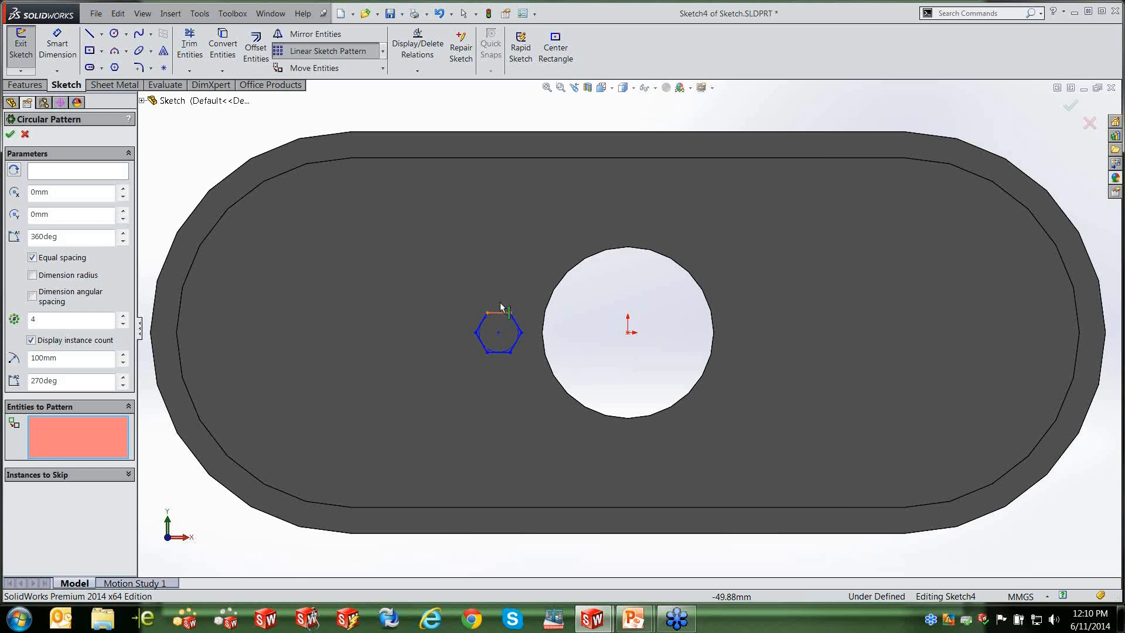
click(499, 314)
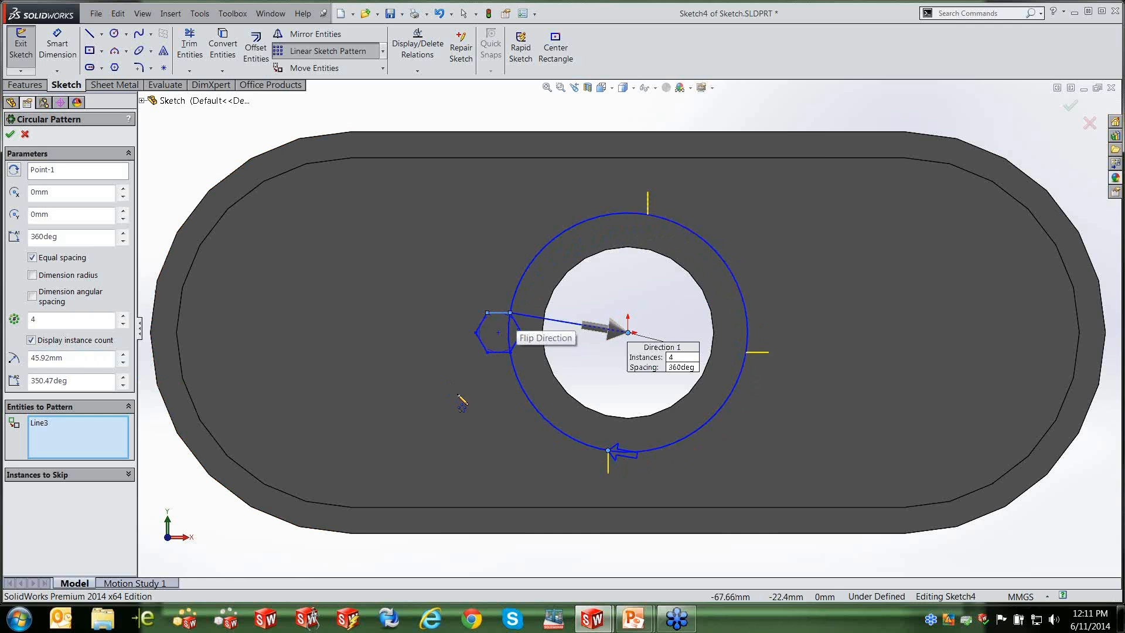
click(482, 330)
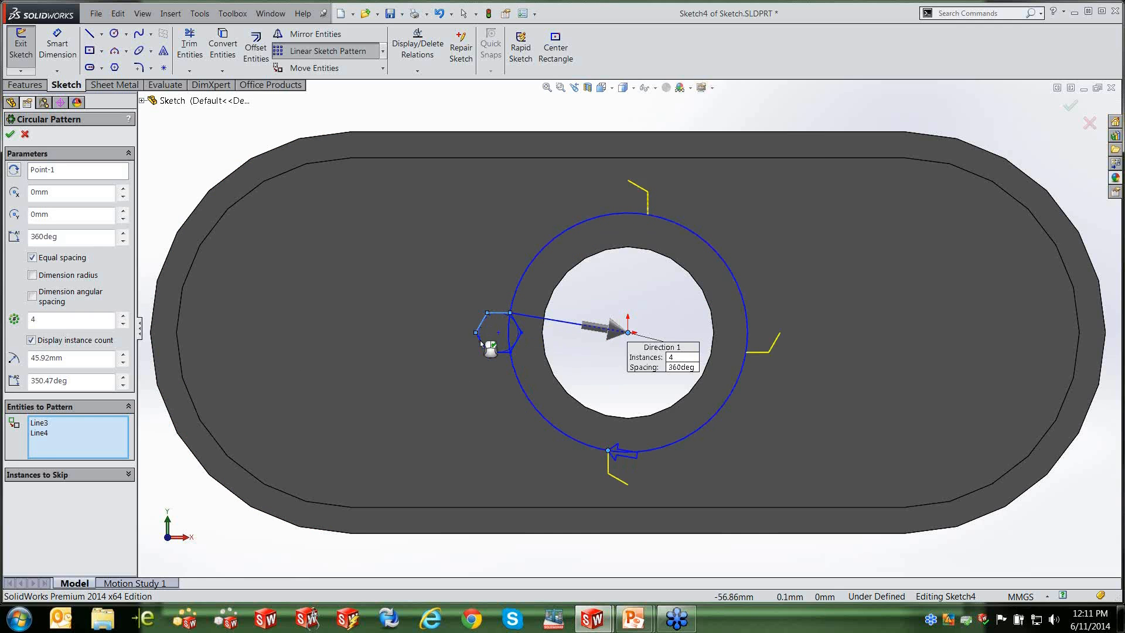
click(480, 342)
click(493, 353)
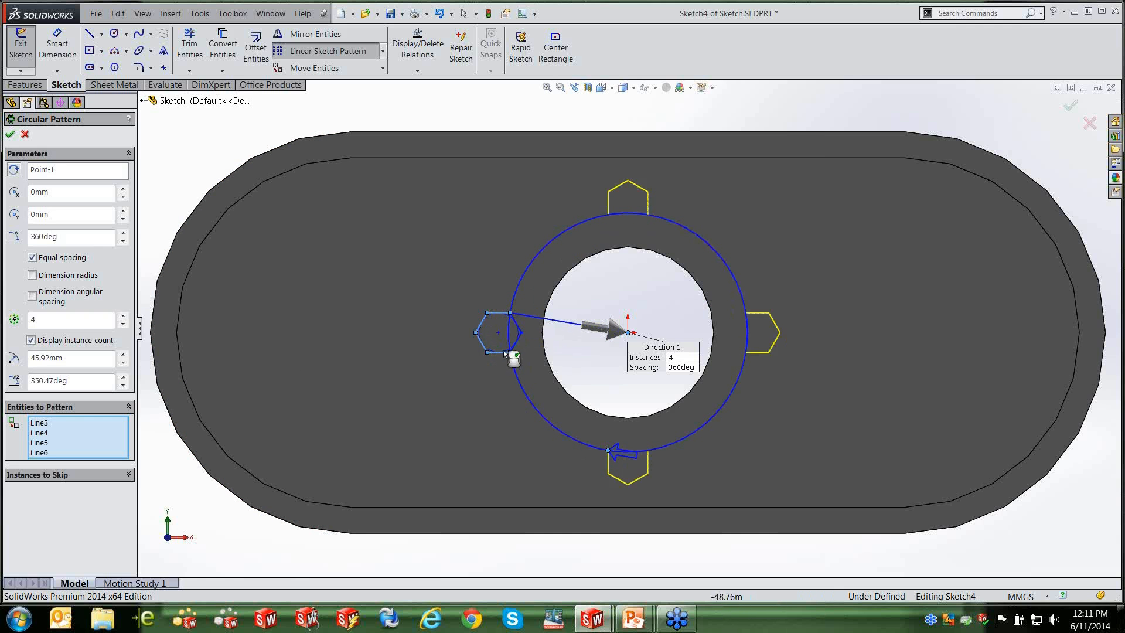
click(515, 341)
click(515, 325)
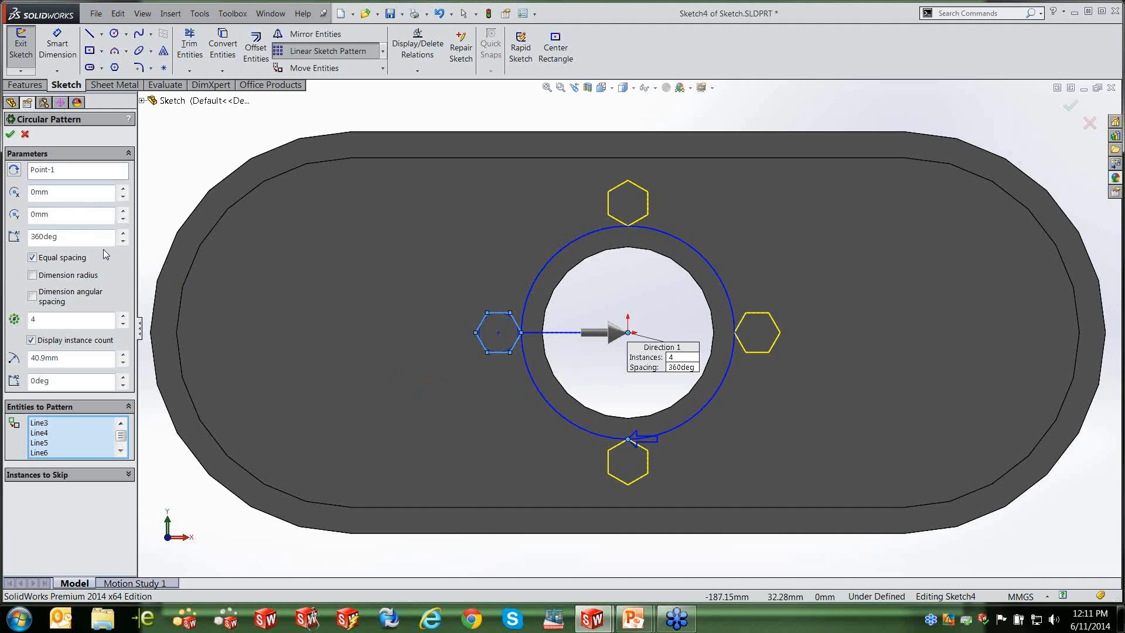
Try offsetting the pattern centre by 20 mm in X and Y, and reset both offsets to 0 mm.
double_click(71, 236)
click(122, 189)
click(122, 190)
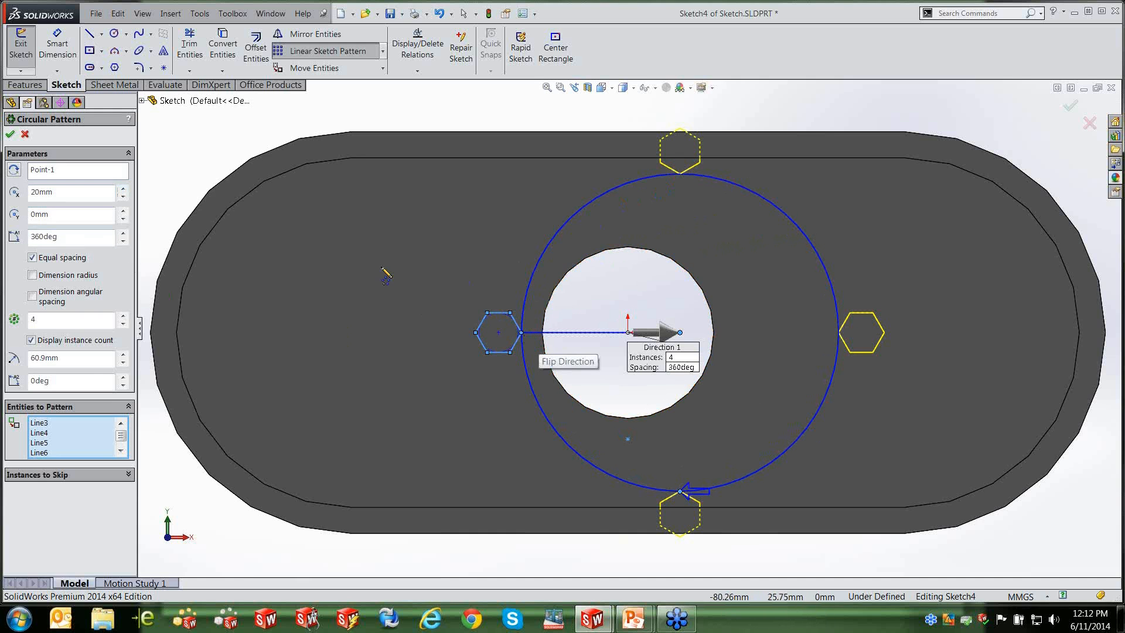
click(123, 212)
click(123, 212)
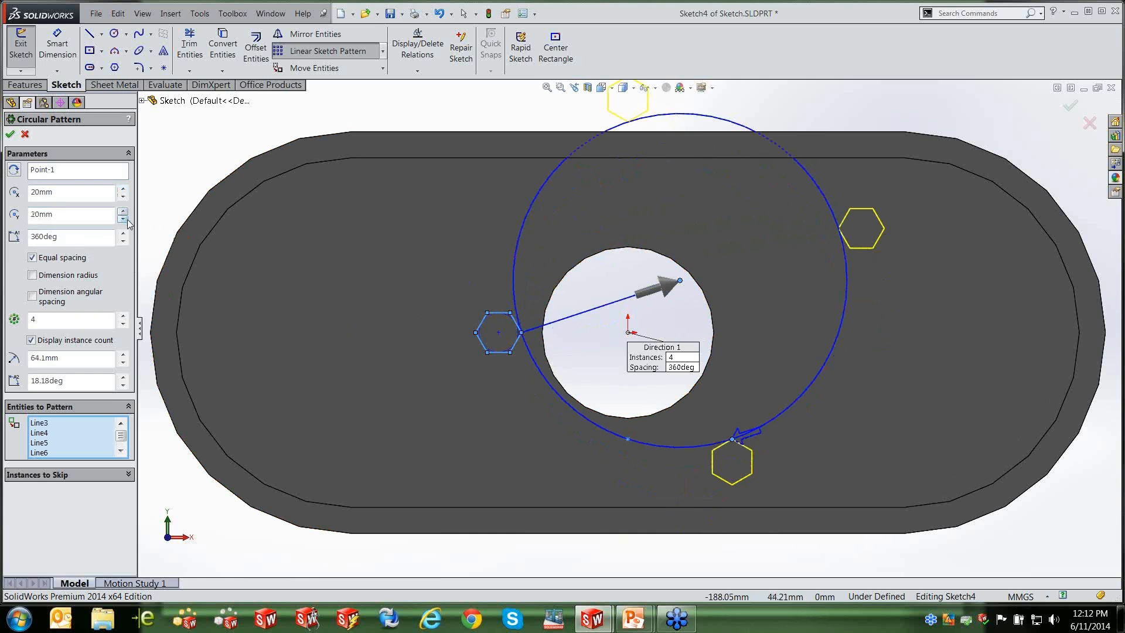
click(123, 219)
click(123, 218)
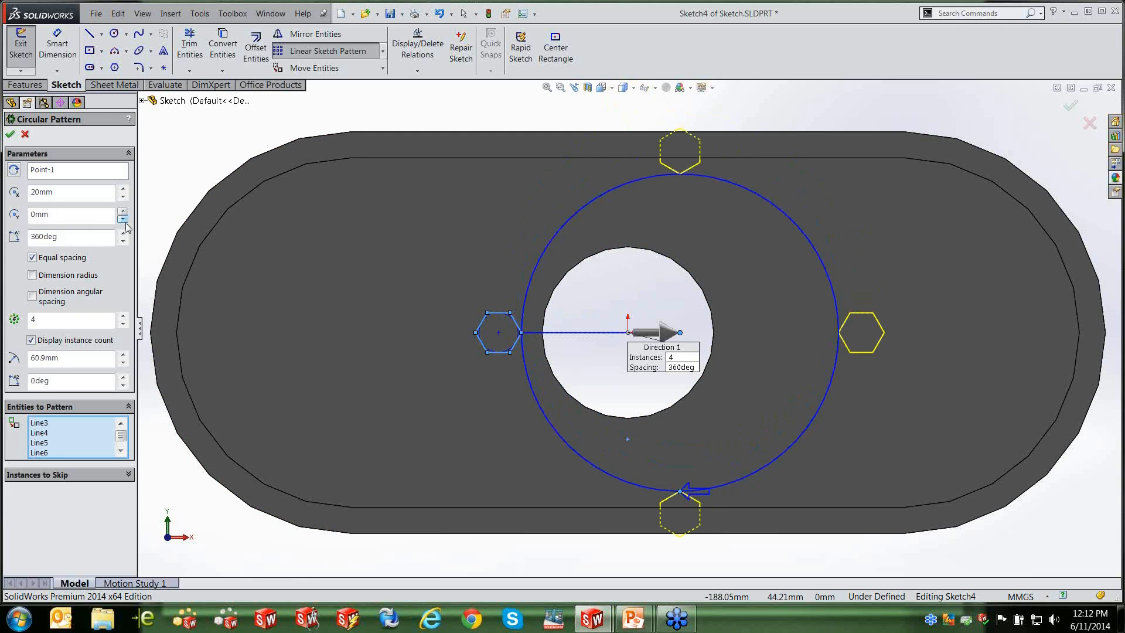
click(123, 197)
click(123, 197)
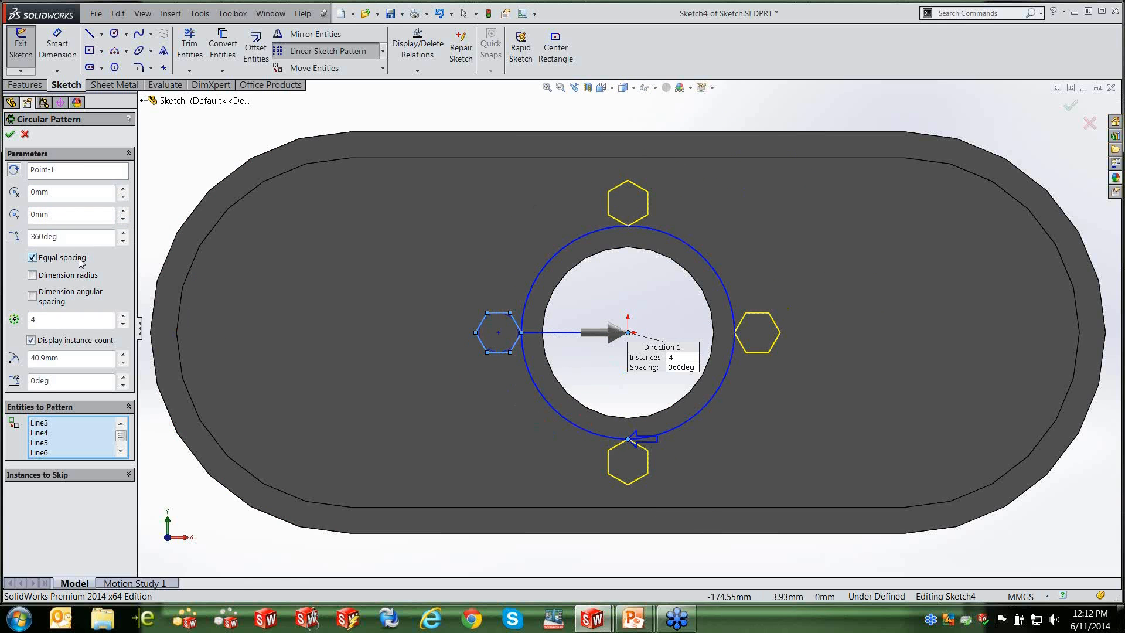
Turn on the pattern's radius dimension, try the angular spacing dimension, and restore equal spacing over 360 degrees.
click(33, 258)
drag(81, 238, 20, 242)
click(33, 258)
click(33, 276)
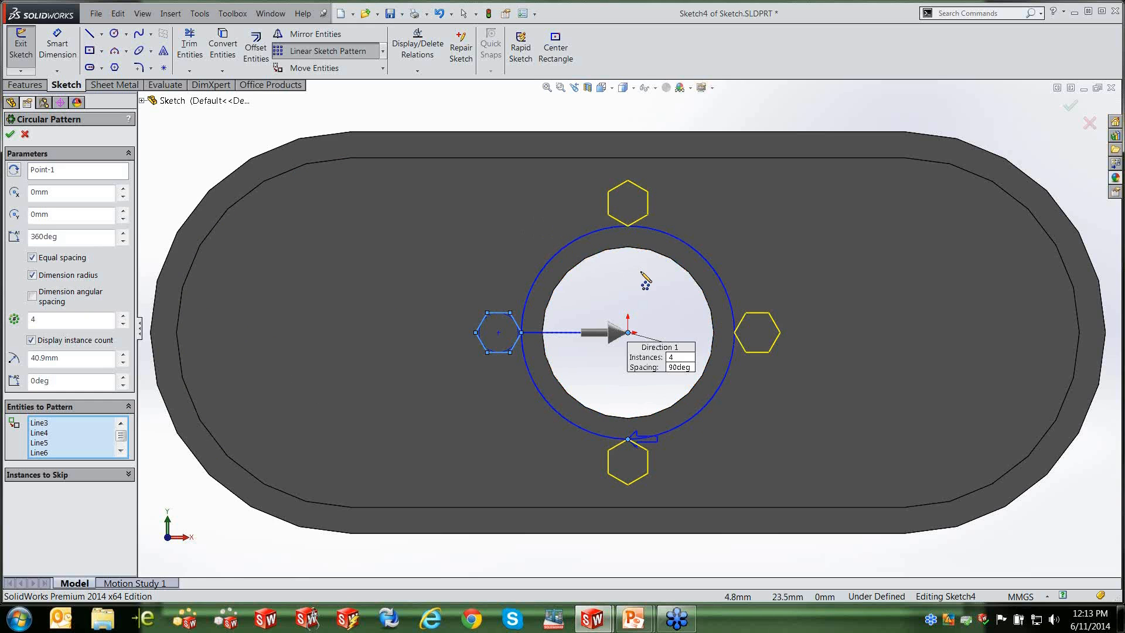
click(32, 296)
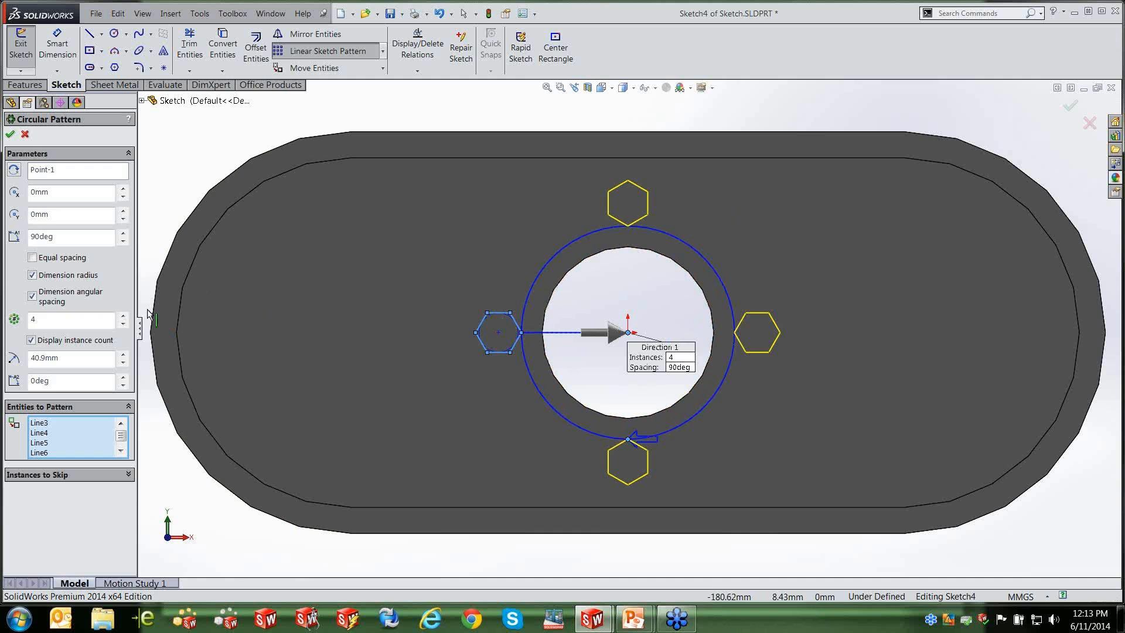
click(32, 258)
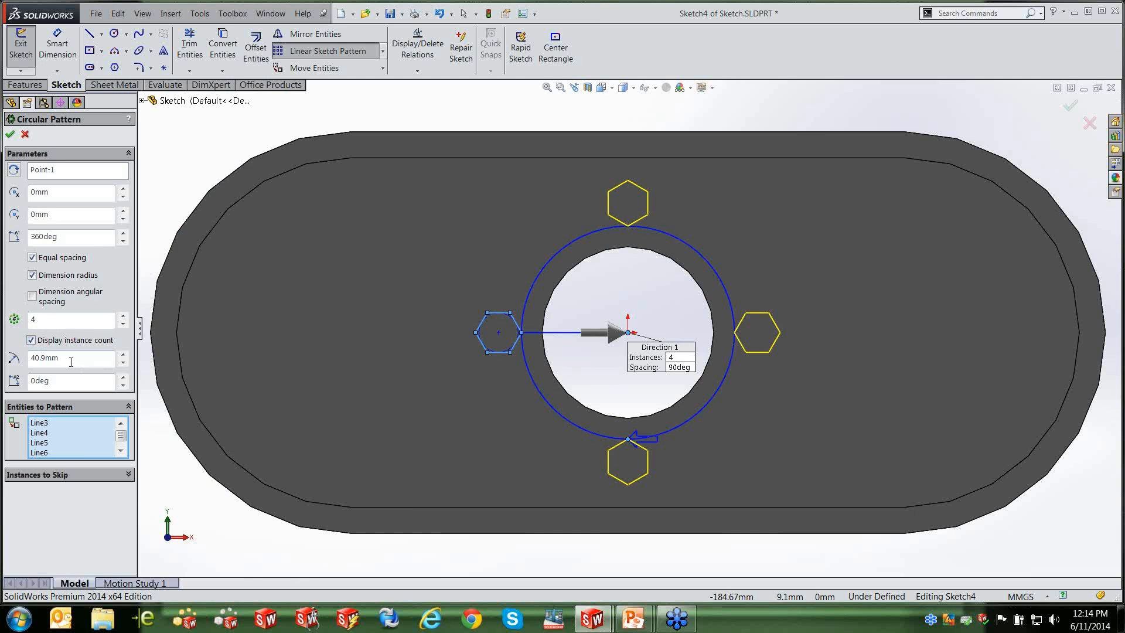
Try different pattern radii, setting 30.9 mm and then 50.9 mm.
click(71, 362)
drag(64, 358, 26, 357)
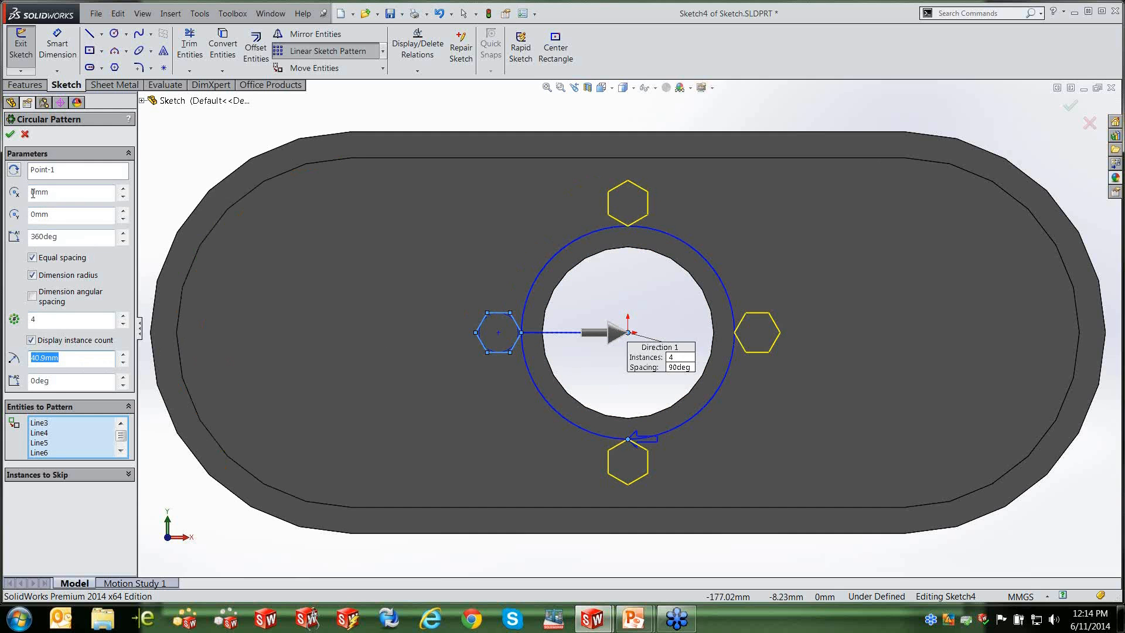
click(123, 363)
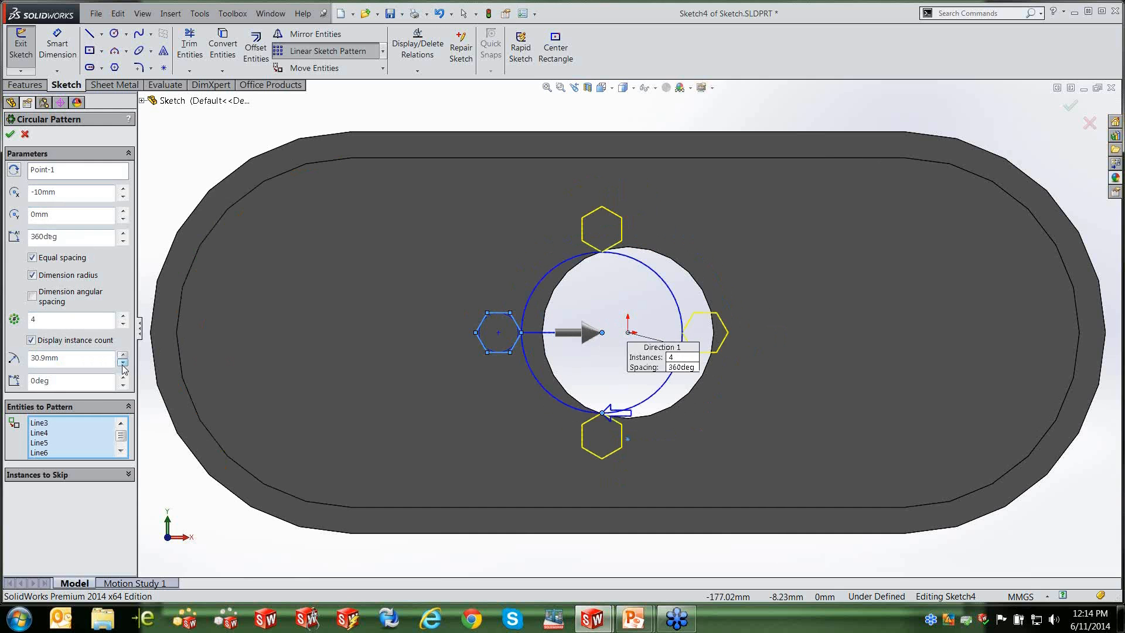
click(123, 355)
click(123, 355)
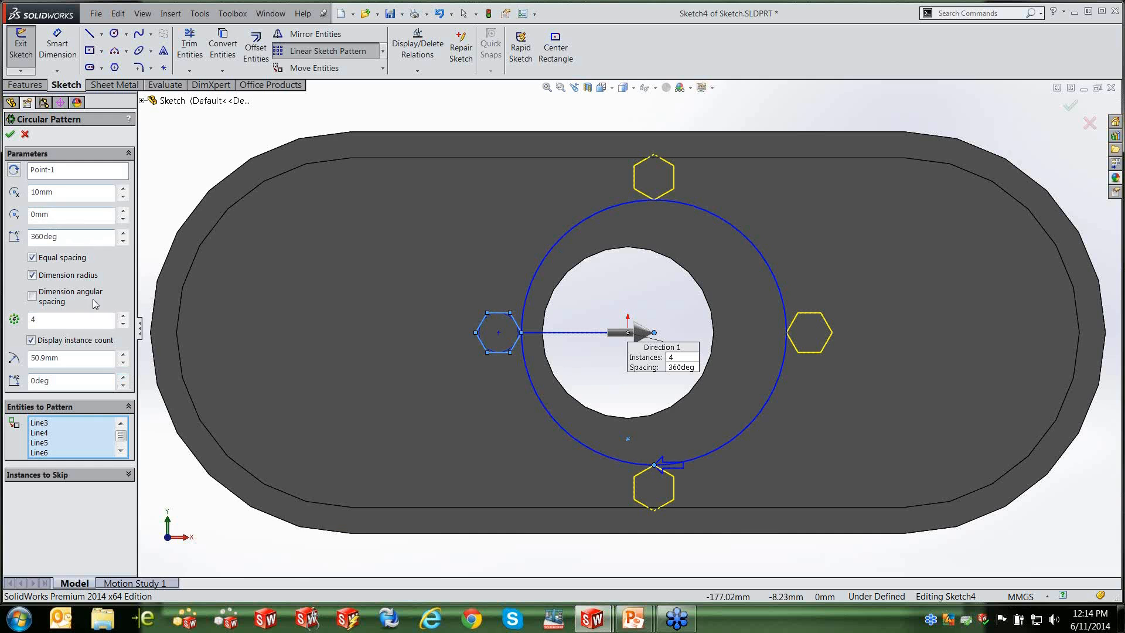
Set the pattern's arc angle to 25 degrees and its radius to 40.9 mm.
click(123, 377)
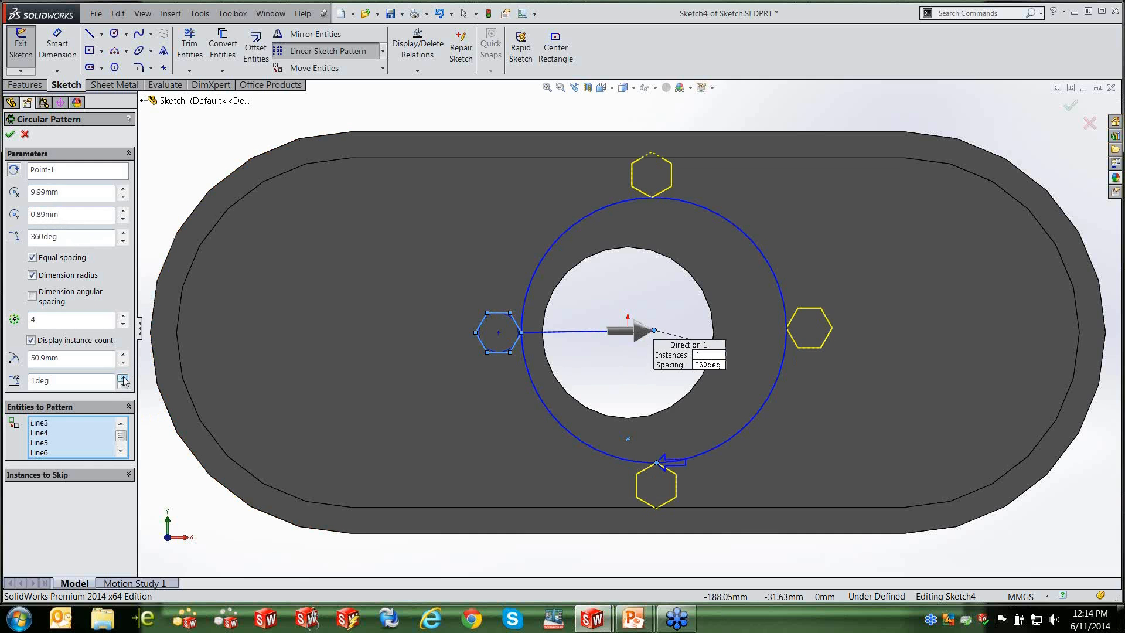
click(124, 379)
click(124, 379)
click(123, 378)
click(124, 379)
click(124, 378)
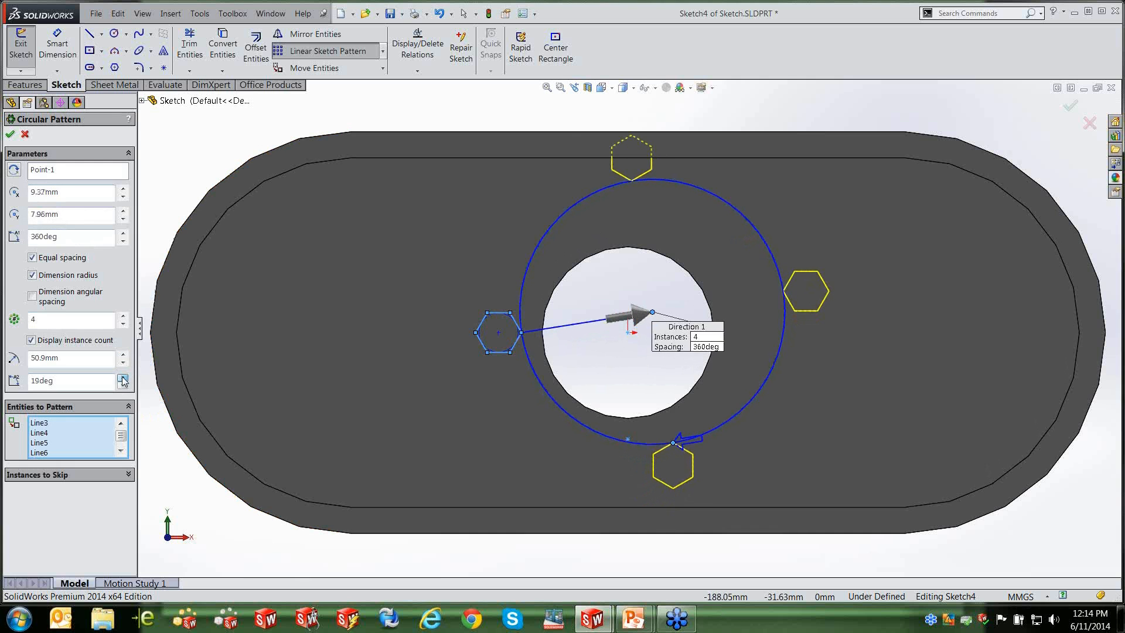
click(124, 378)
click(124, 378)
click(124, 379)
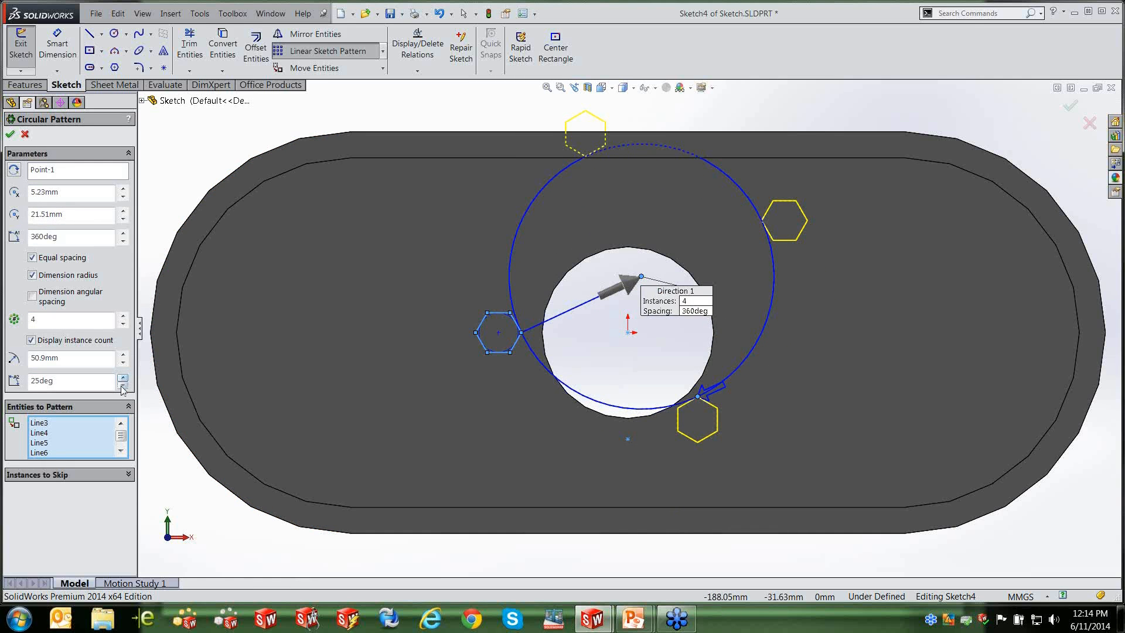
click(123, 363)
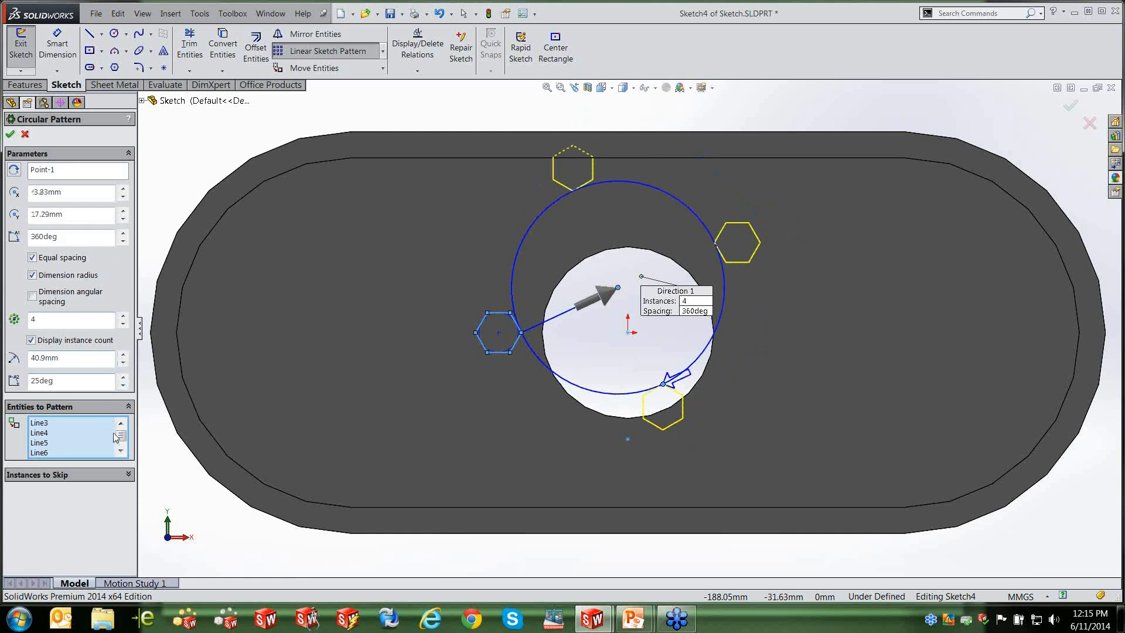
Skip the third instance, opposite the original hexagon, and apply the circular pattern.
click(129, 475)
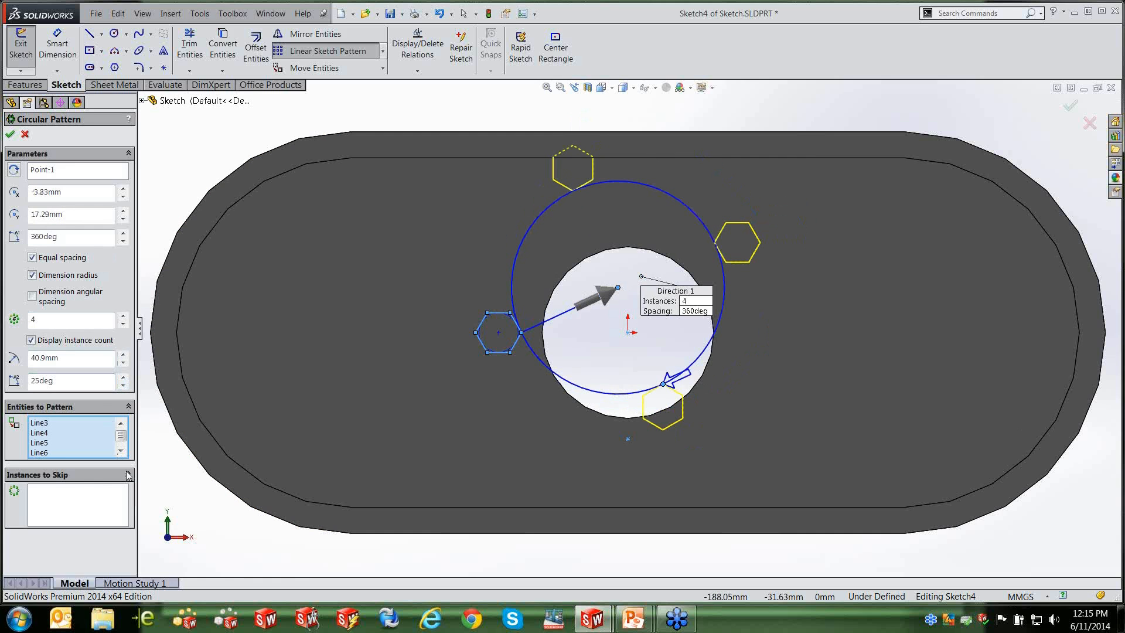
click(68, 503)
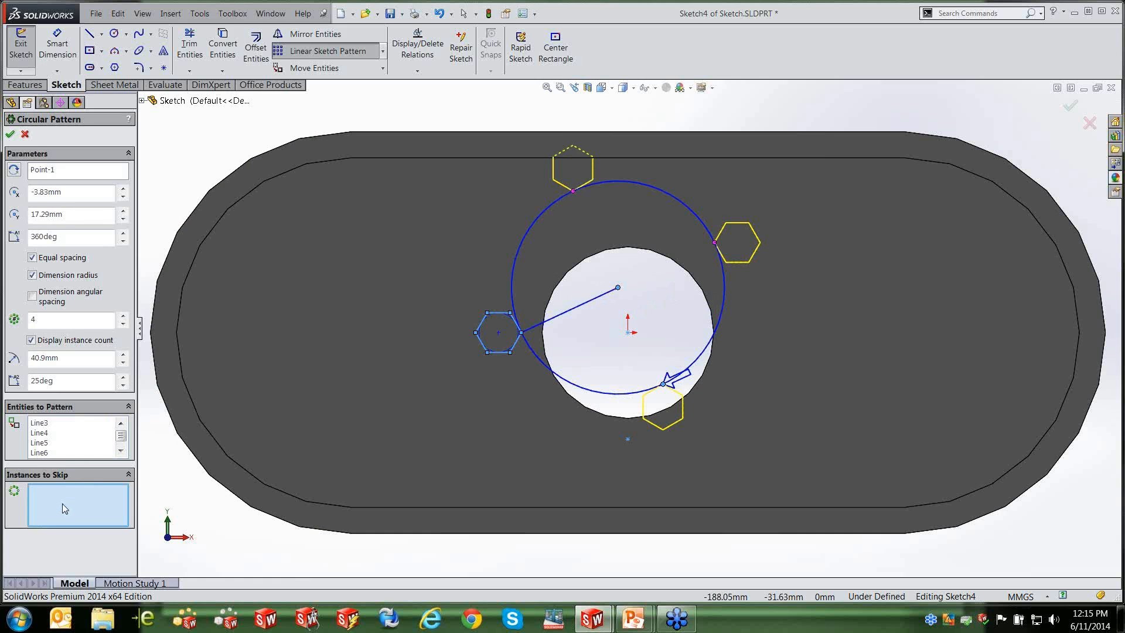
click(715, 244)
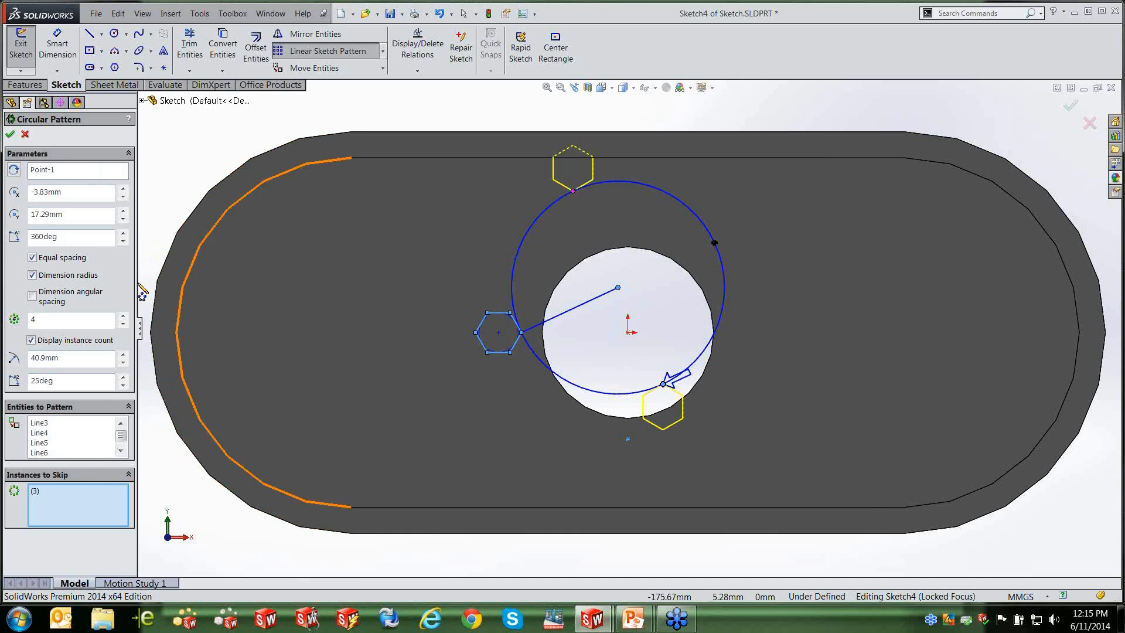
click(10, 135)
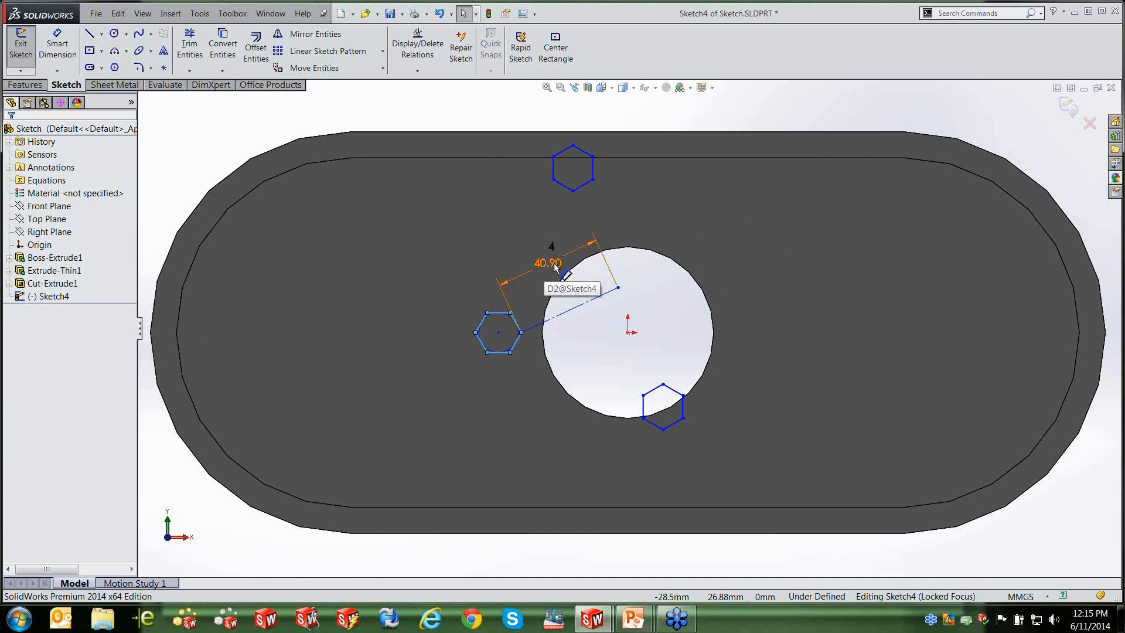
Move the pattern's radius dimension closer to its construction line, and open its value without changing it.
drag(555, 267, 560, 284)
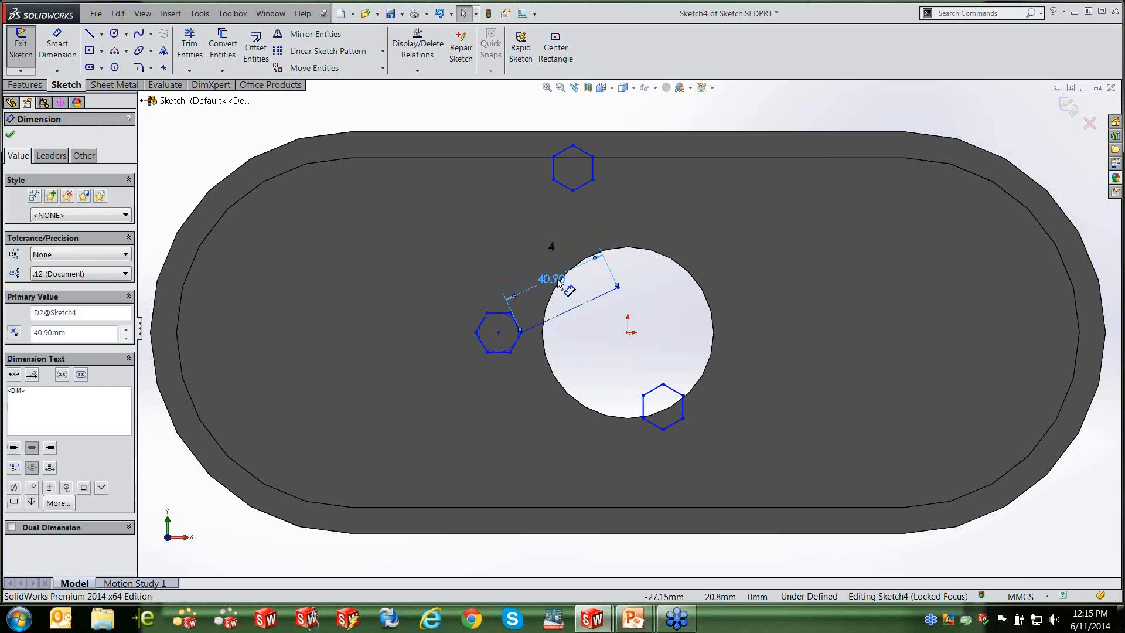
double_click(559, 281)
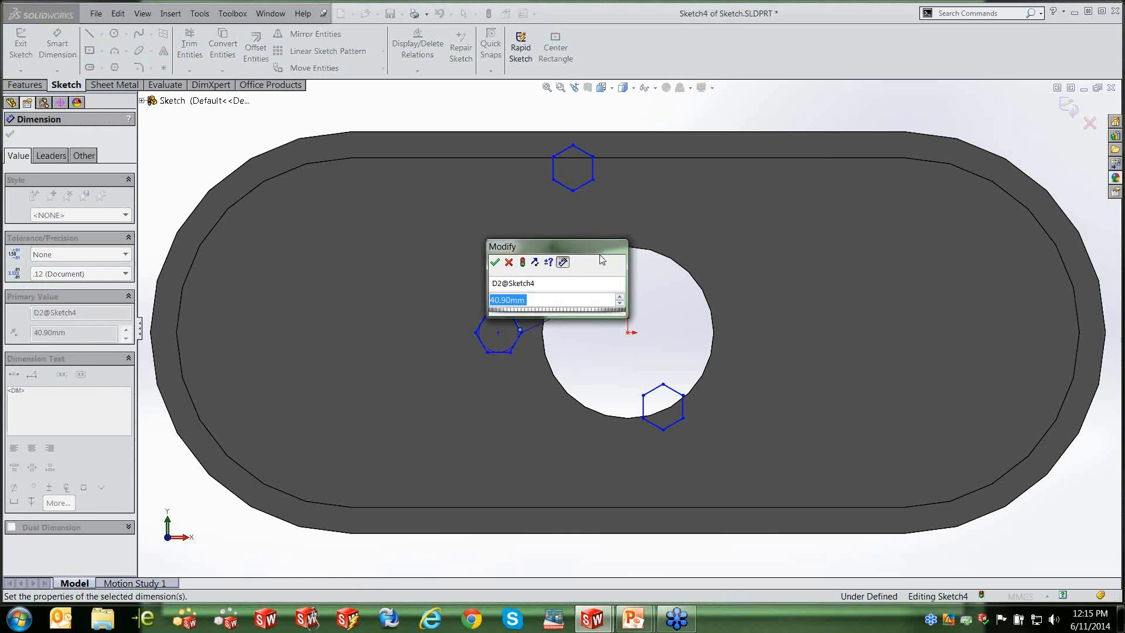
click(510, 263)
Try changing the circular pattern's instance count to 5, and discard the change.
double_click(552, 251)
drag(521, 216, 385, 202)
text(5)
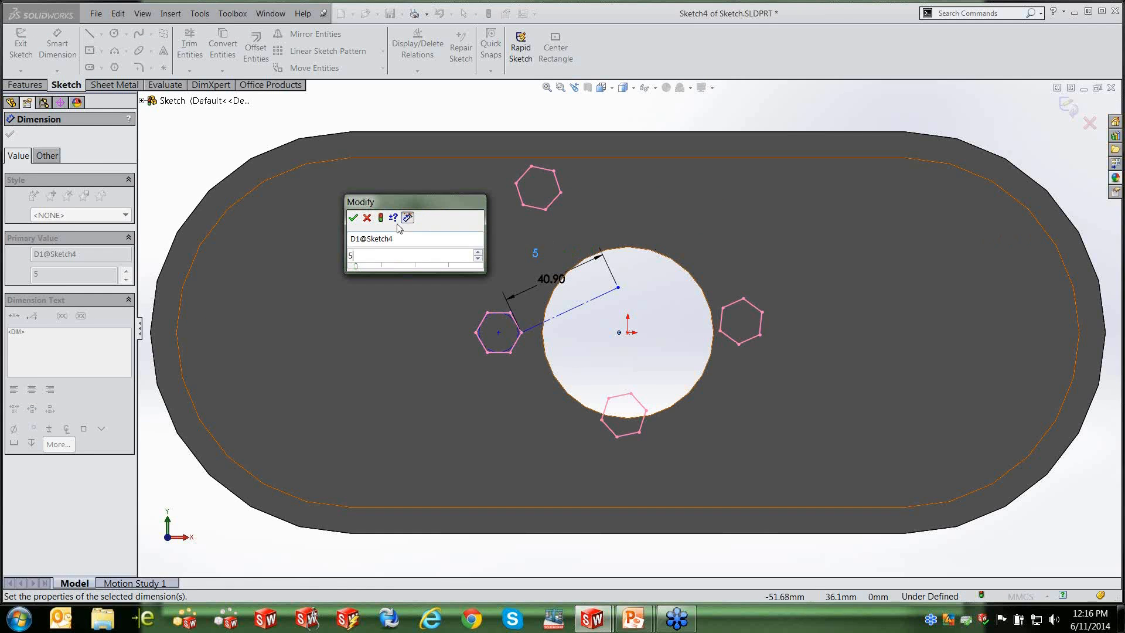
click(367, 218)
click(11, 135)
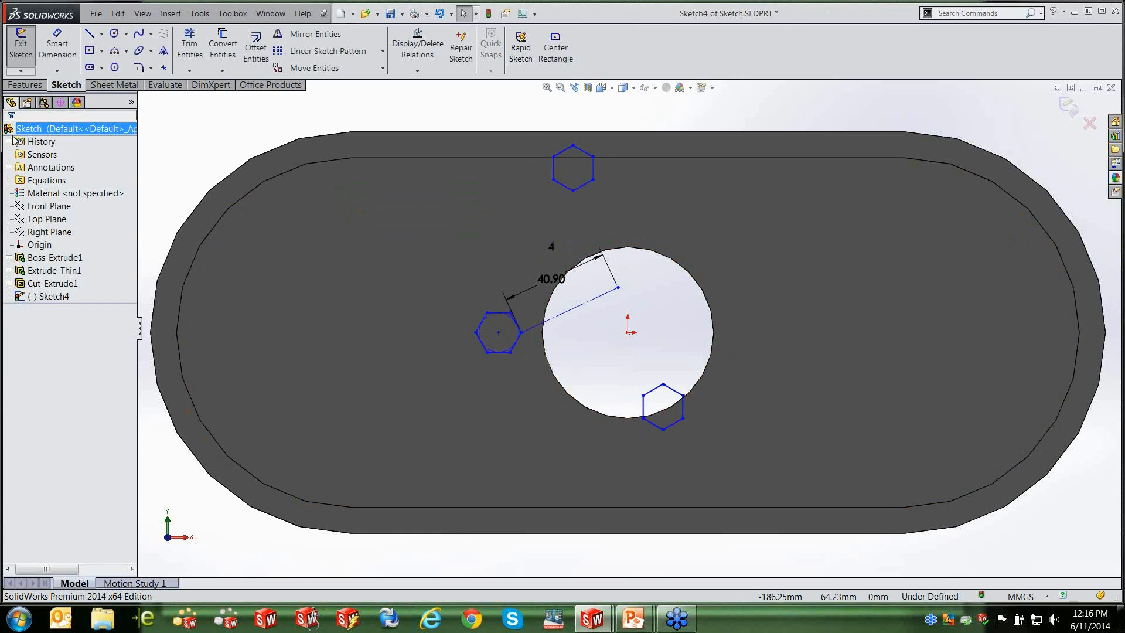
Close the slotted plate part without saving its changes.
click(1110, 88)
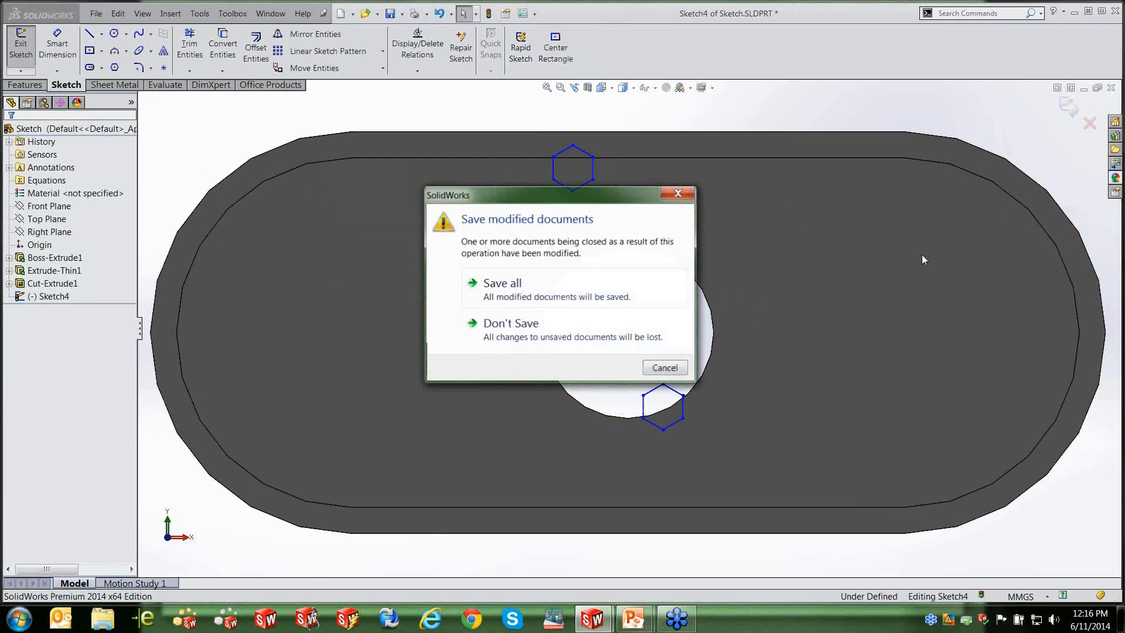
click(536, 335)
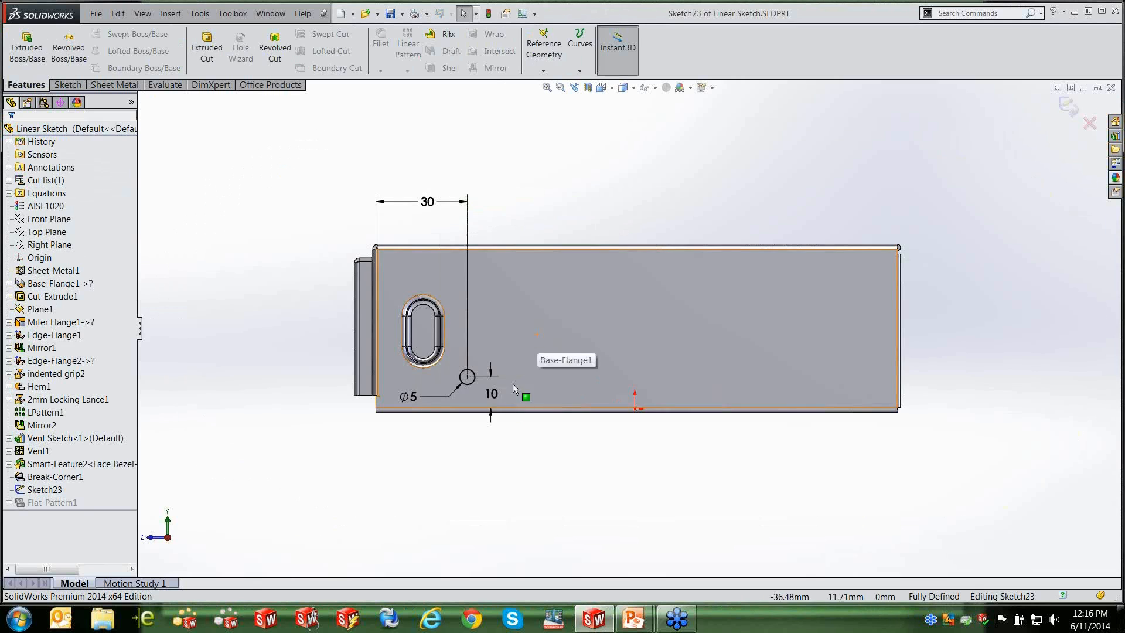
Start a linear sketch pattern with the face's long lower edge as Direction 1 and its short left-hand edge as Direction 2.
click(201, 13)
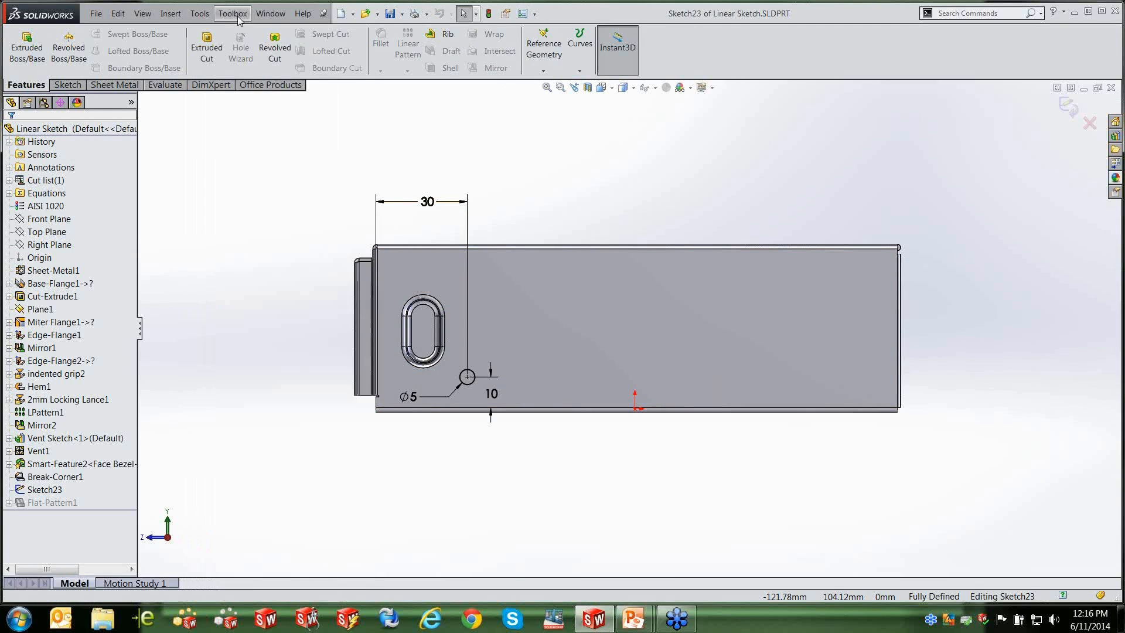
mouse_move(252, 375)
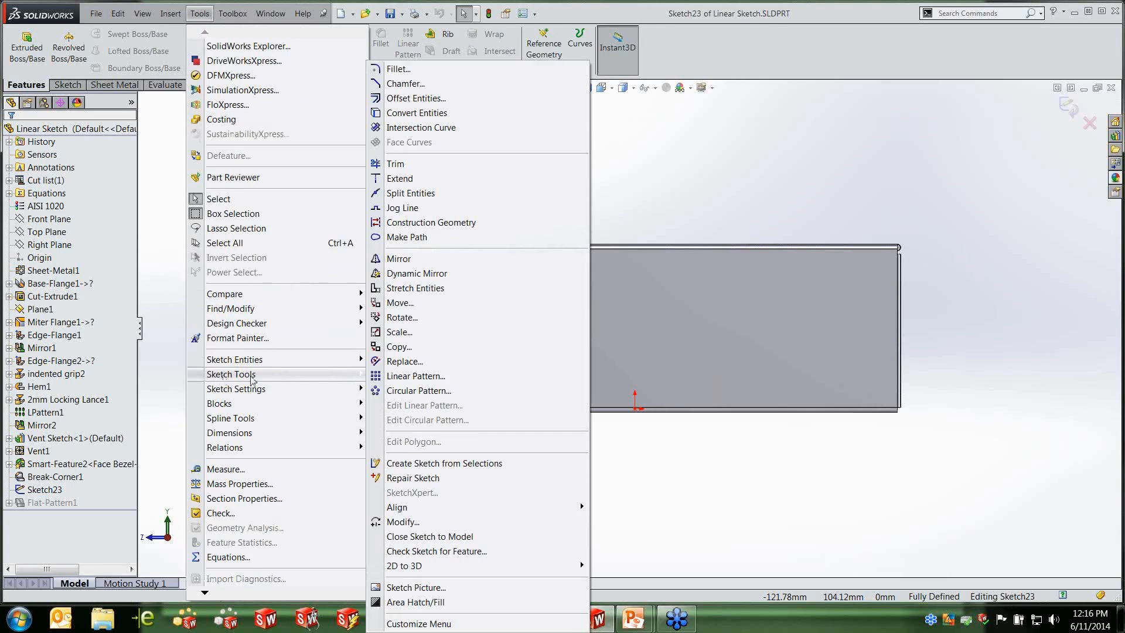
click(460, 378)
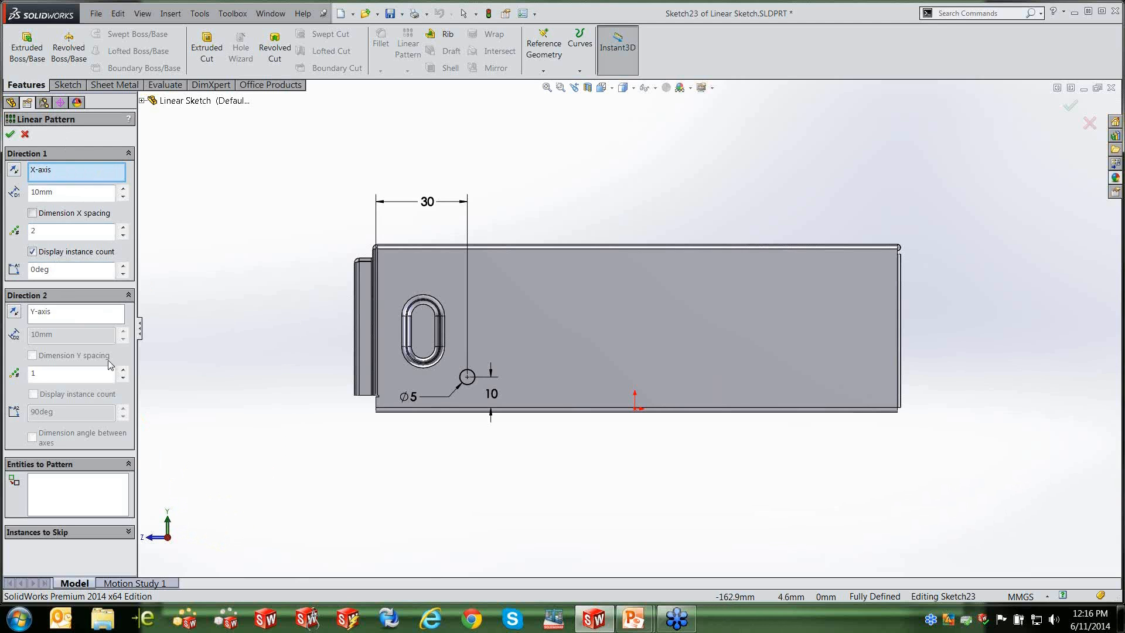
click(61, 170)
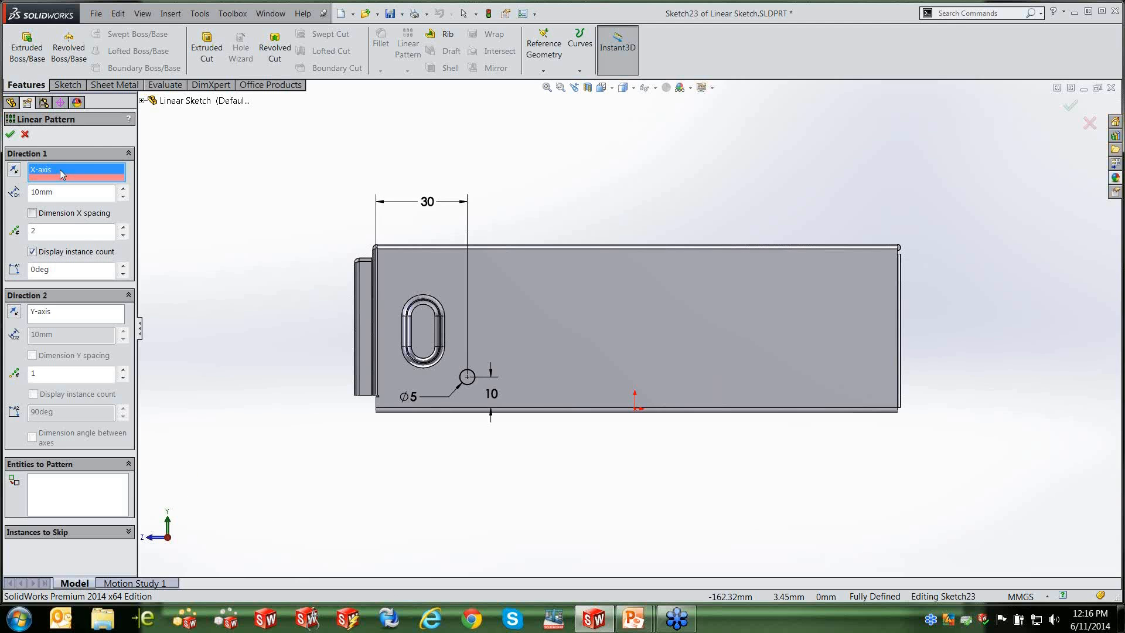
click(541, 409)
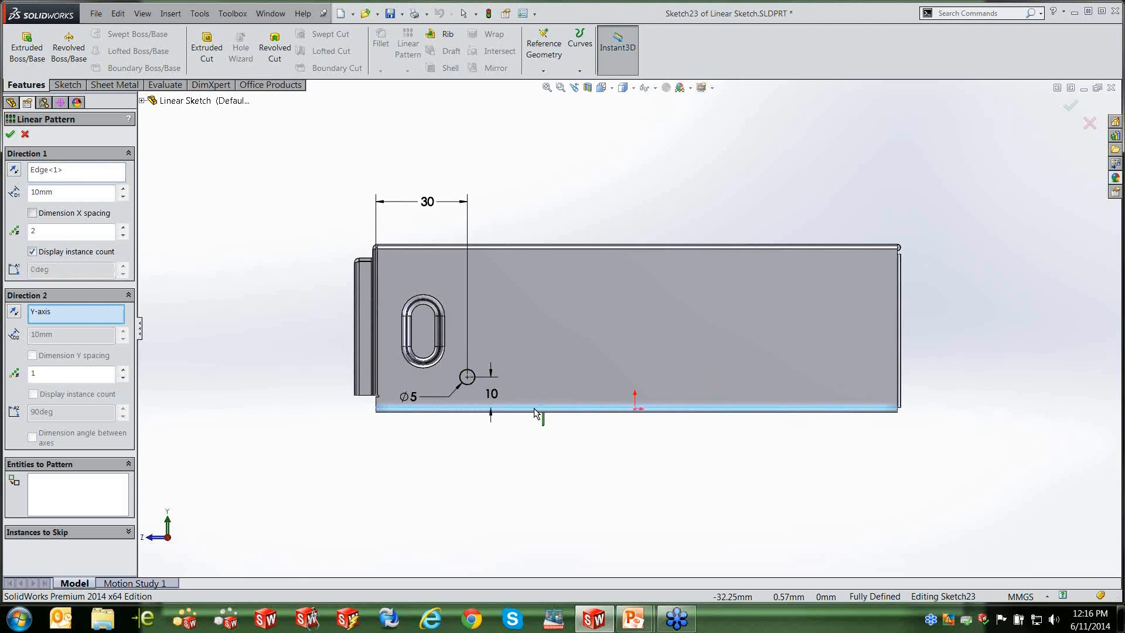
click(94, 314)
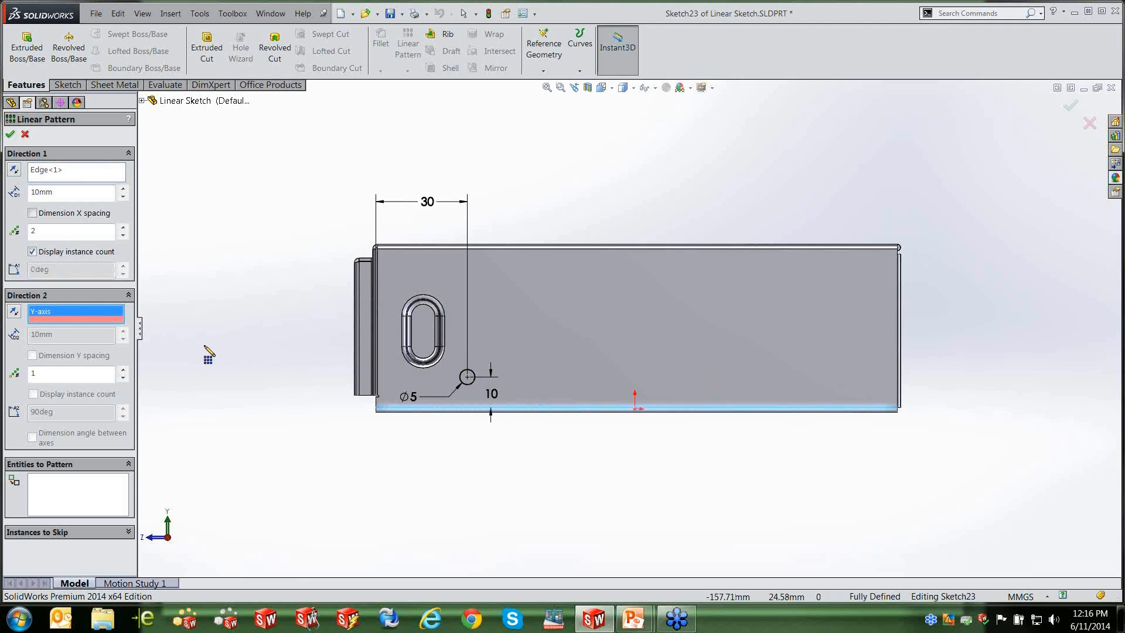
click(378, 405)
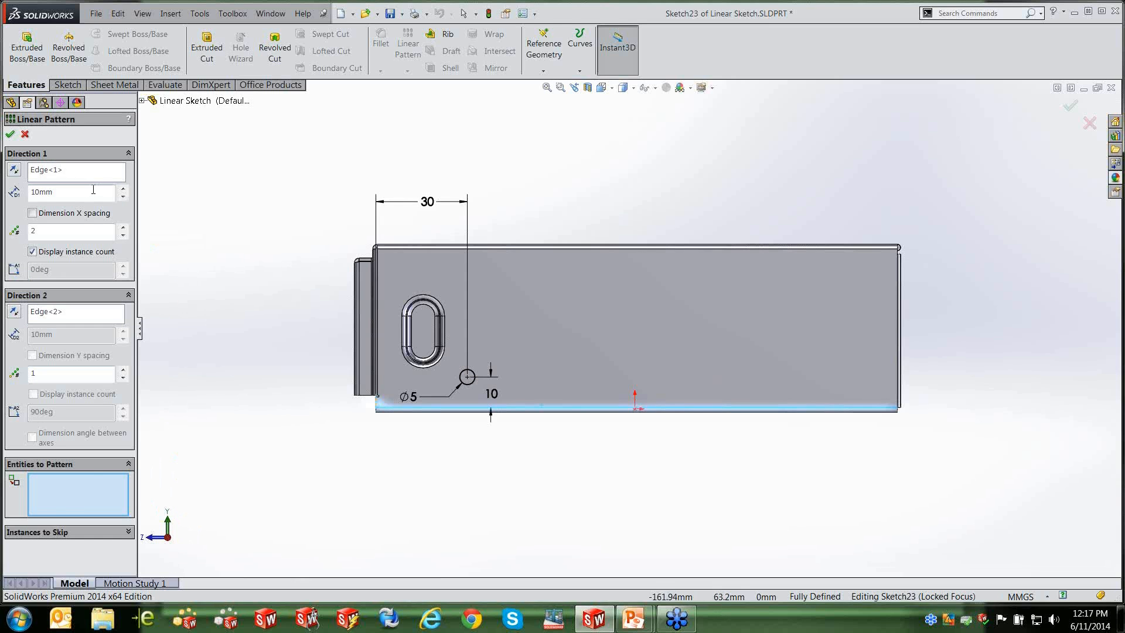
Choose the 5 mm circle as the entity to pattern and move the Direction 1 callout above the circles.
click(66, 497)
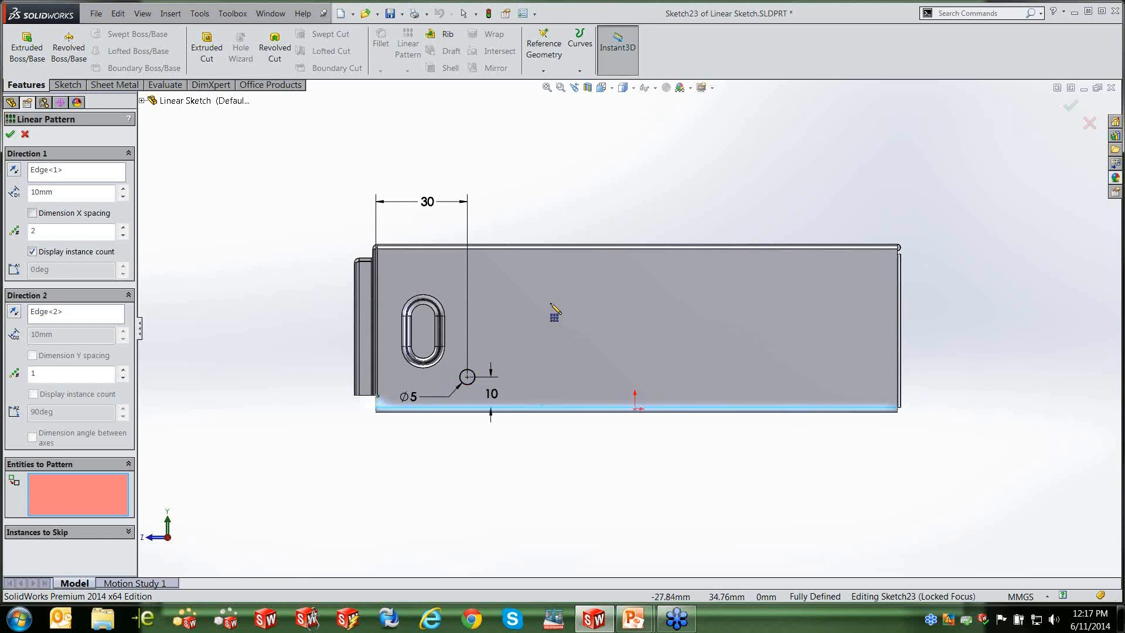
click(473, 377)
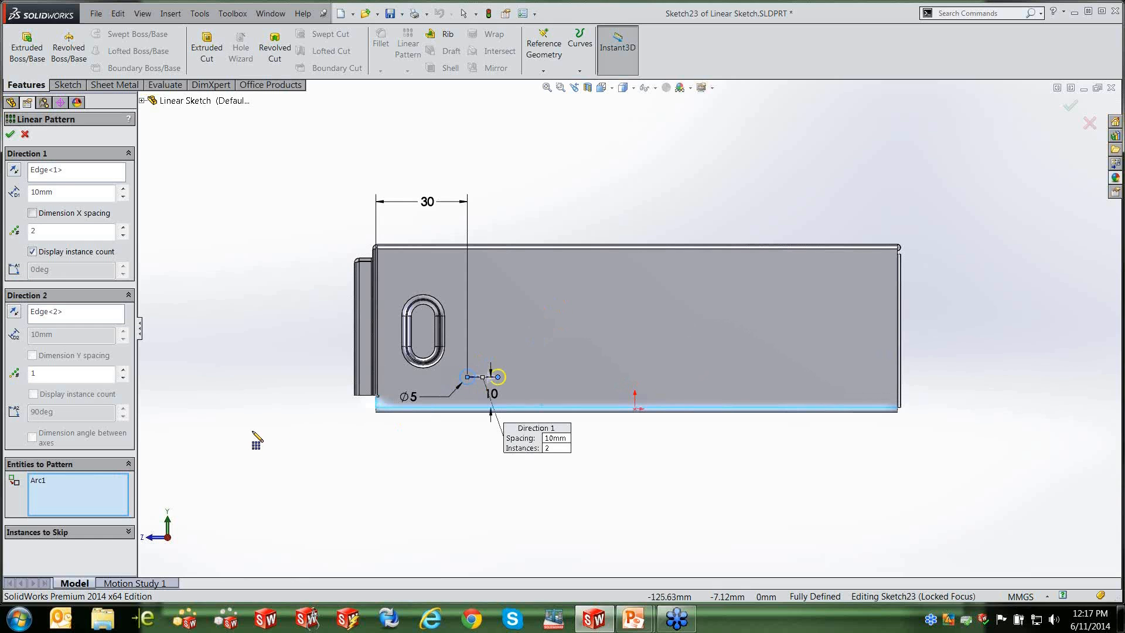
drag(533, 443, 526, 297)
click(547, 291)
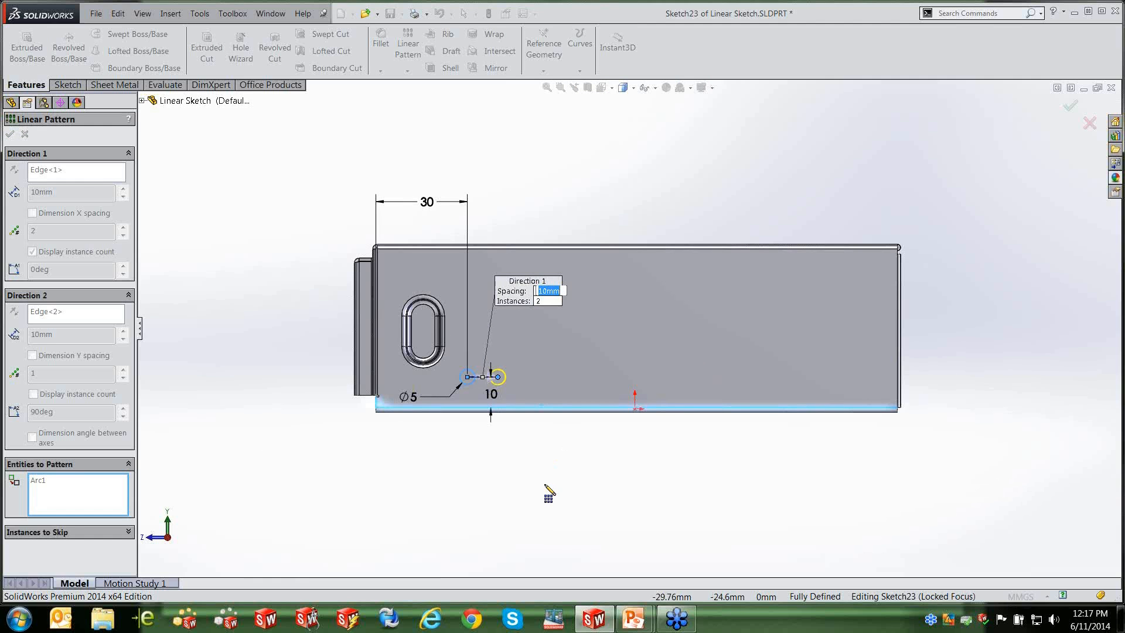
click(545, 485)
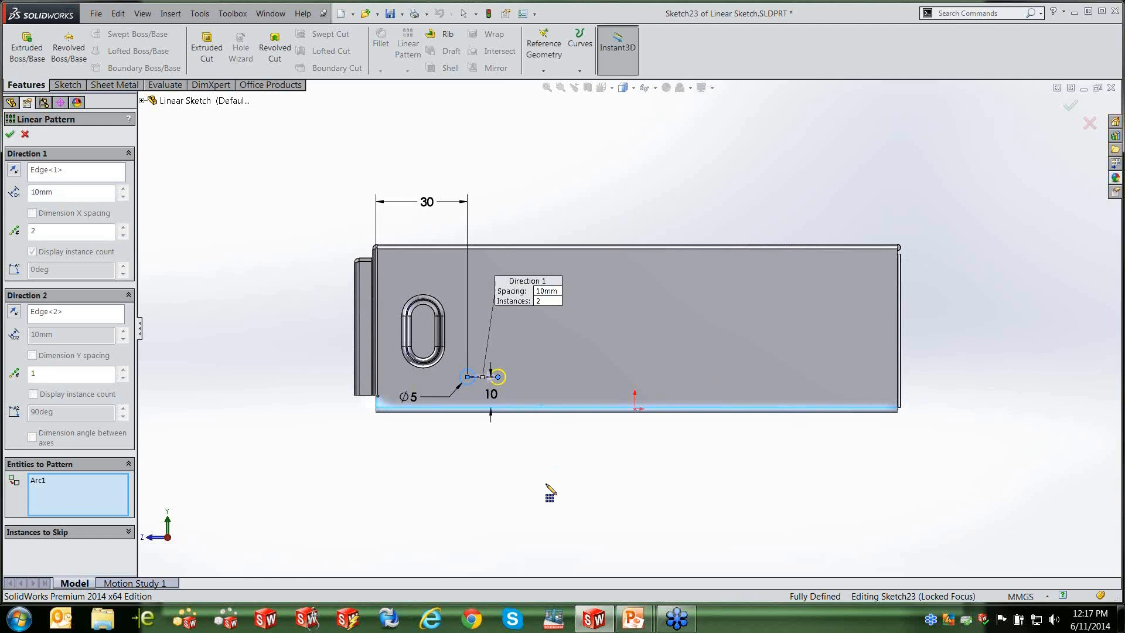
Raise the Direction 1 instance count to 9.
click(123, 228)
click(123, 228)
click(123, 228)
click(123, 228)
click(123, 228)
click(123, 228)
click(123, 227)
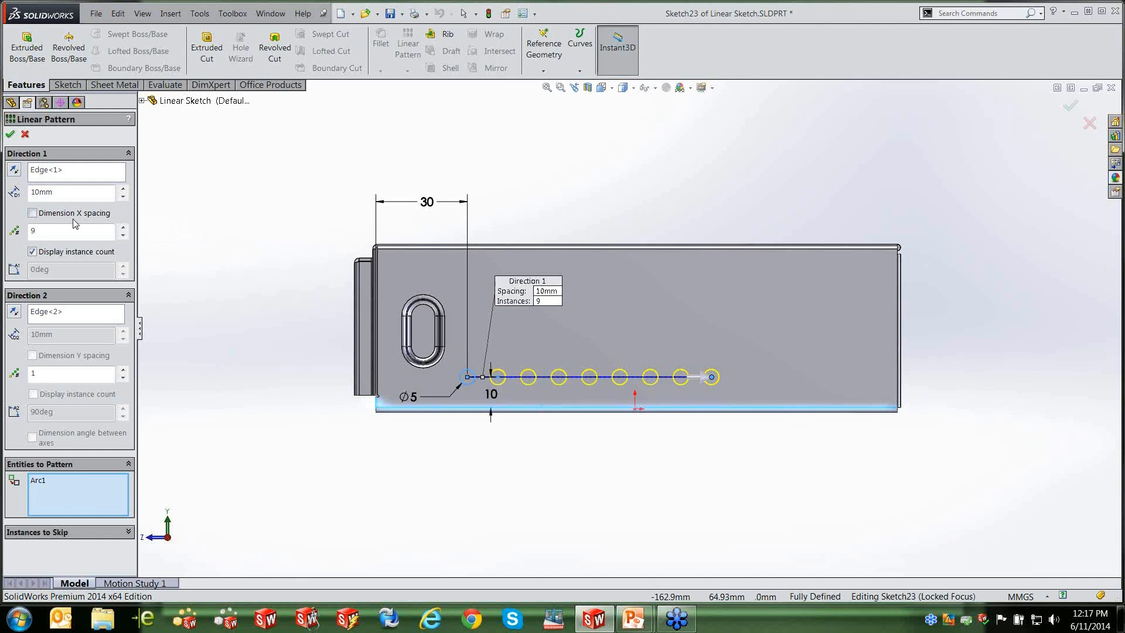
Turn off the X spacing dimension and the instance count display for Direction 1, and apply the linear pattern.
click(33, 213)
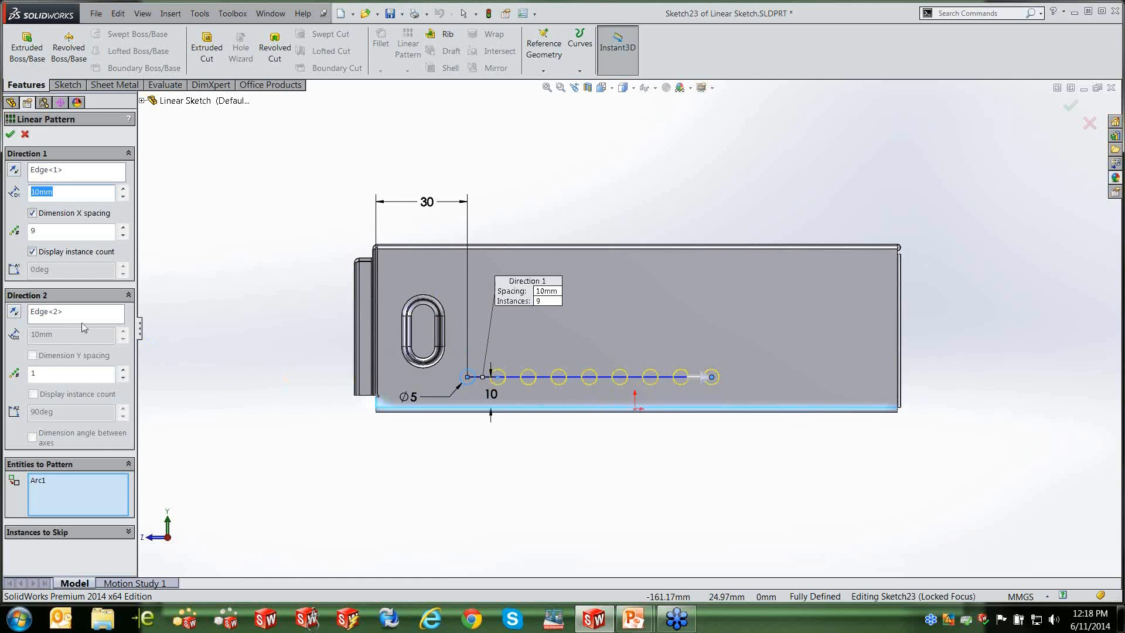
click(60, 315)
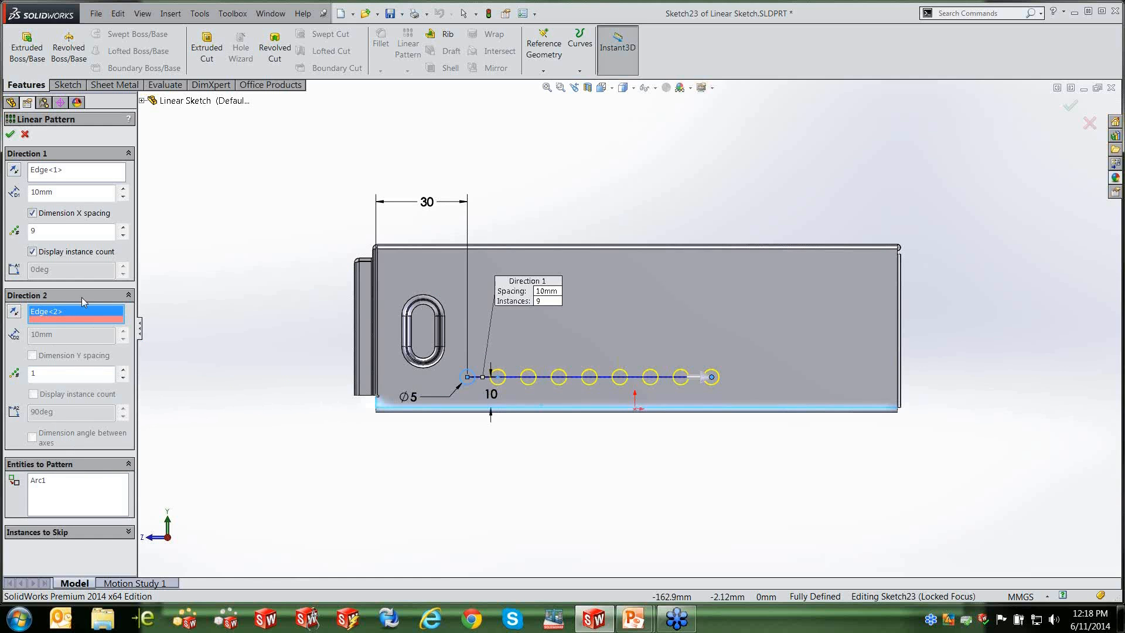
click(33, 251)
click(33, 213)
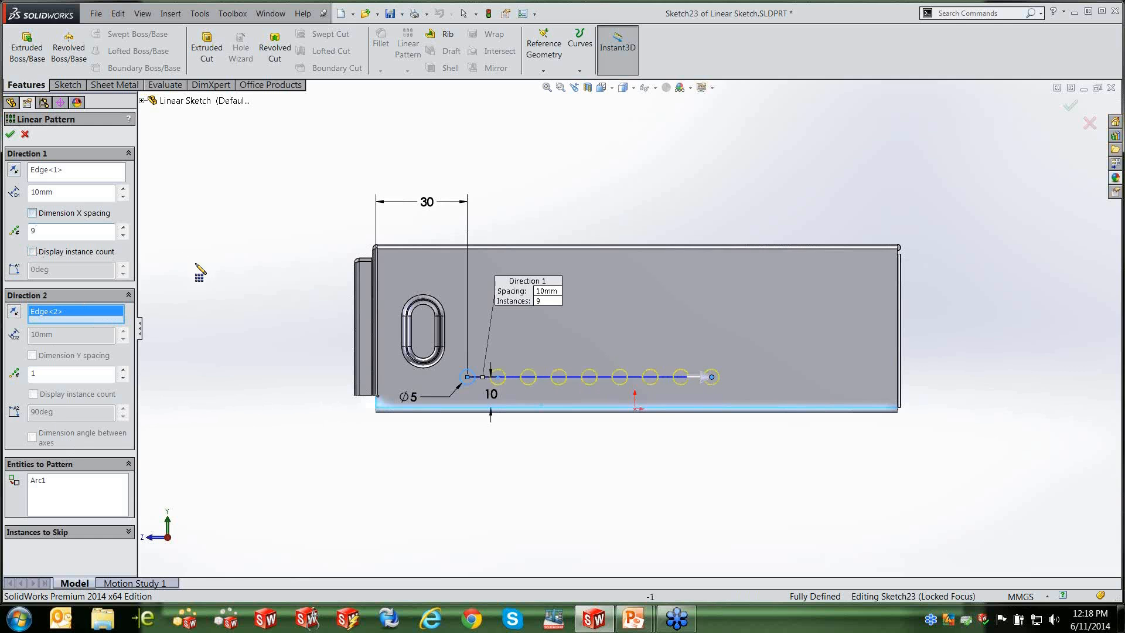
click(10, 136)
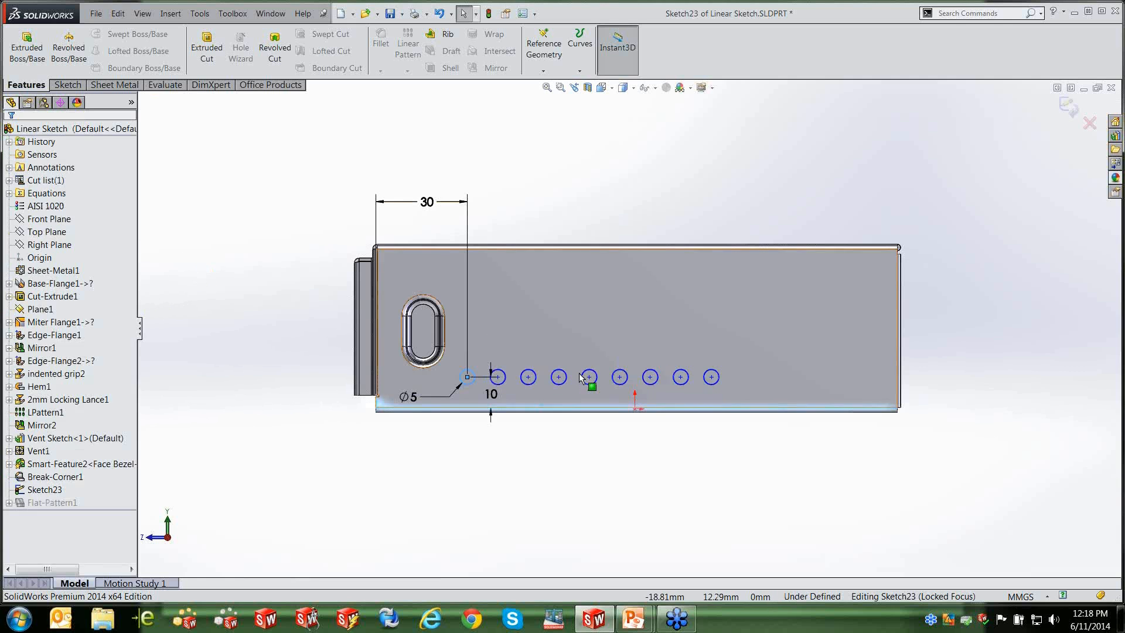
Move the circle's 10 mm height dimension and its diameter dimension below the part, clear of the patterned circles.
click(493, 398)
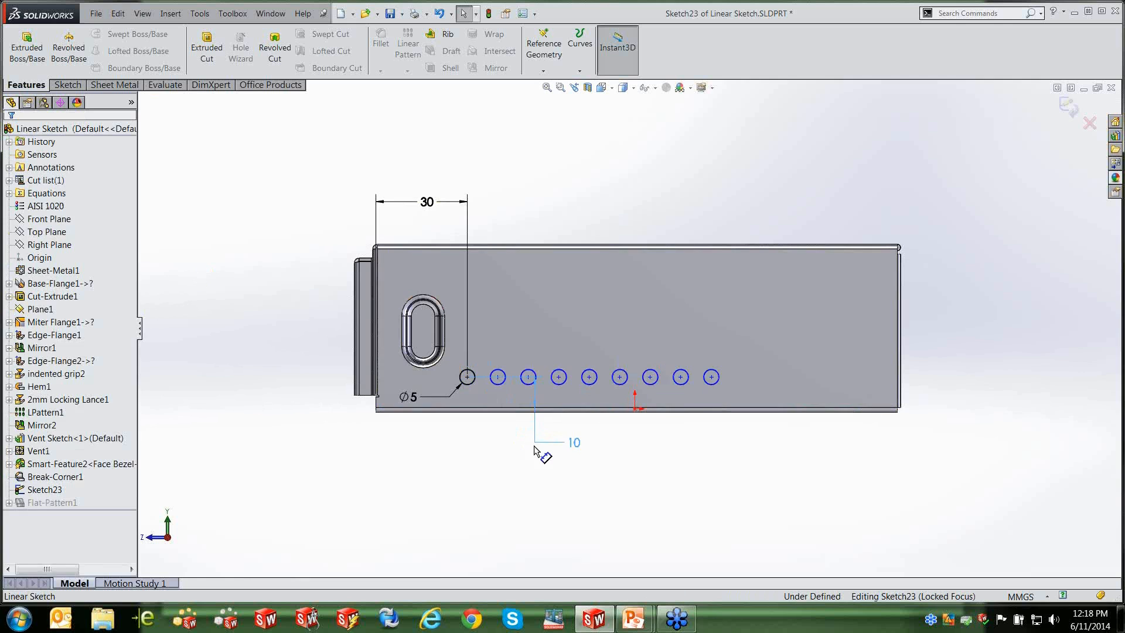
click(413, 464)
drag(410, 397, 492, 448)
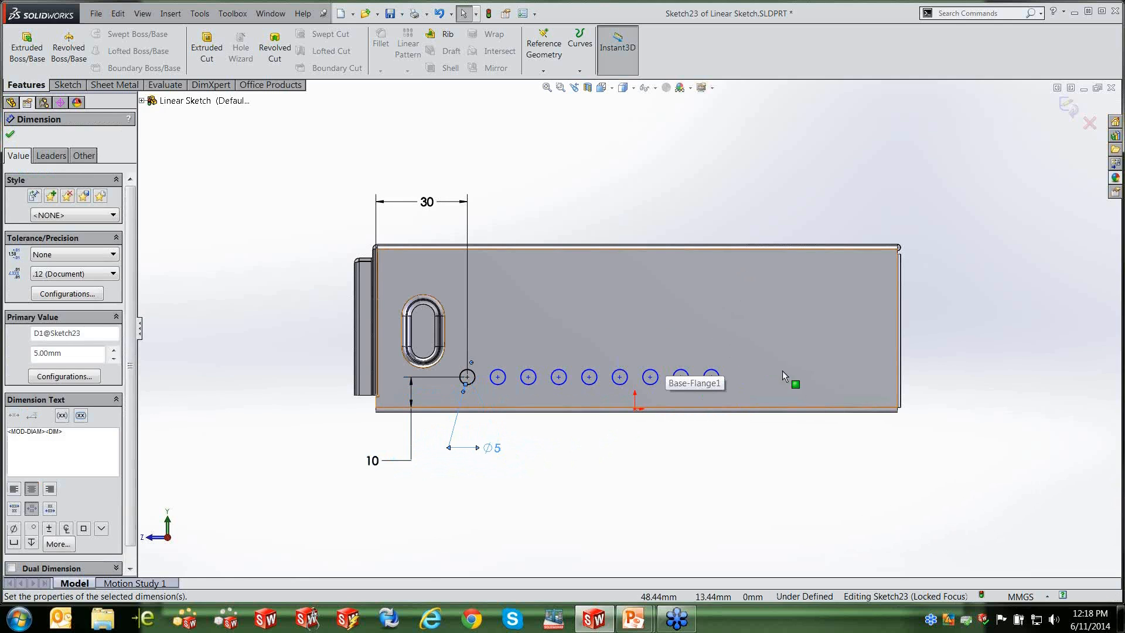
click(748, 448)
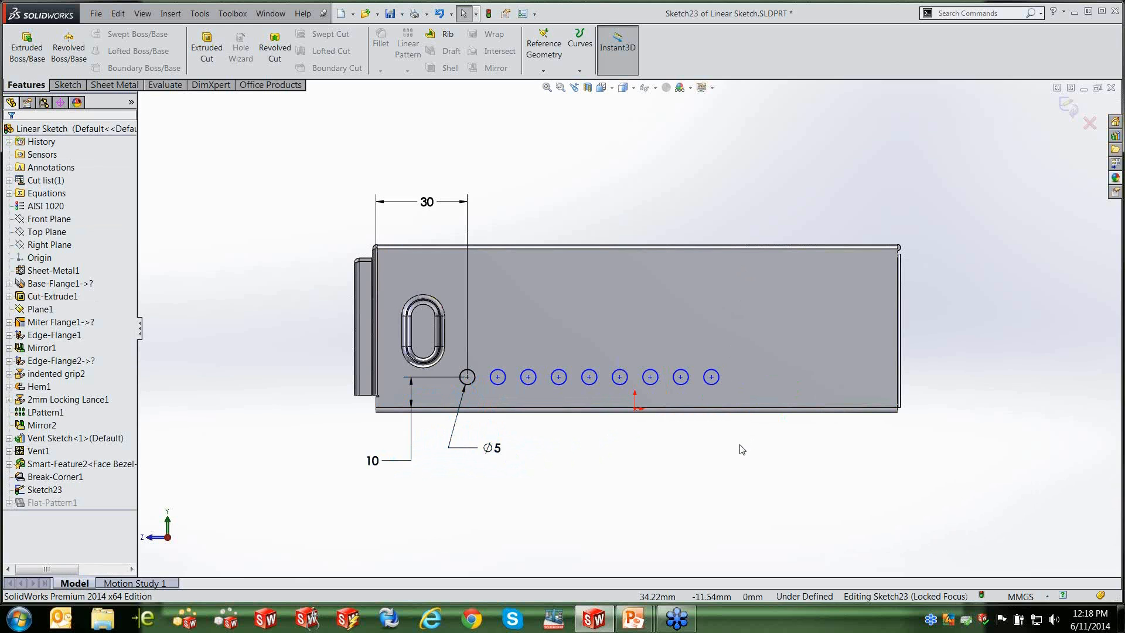
click(42, 491)
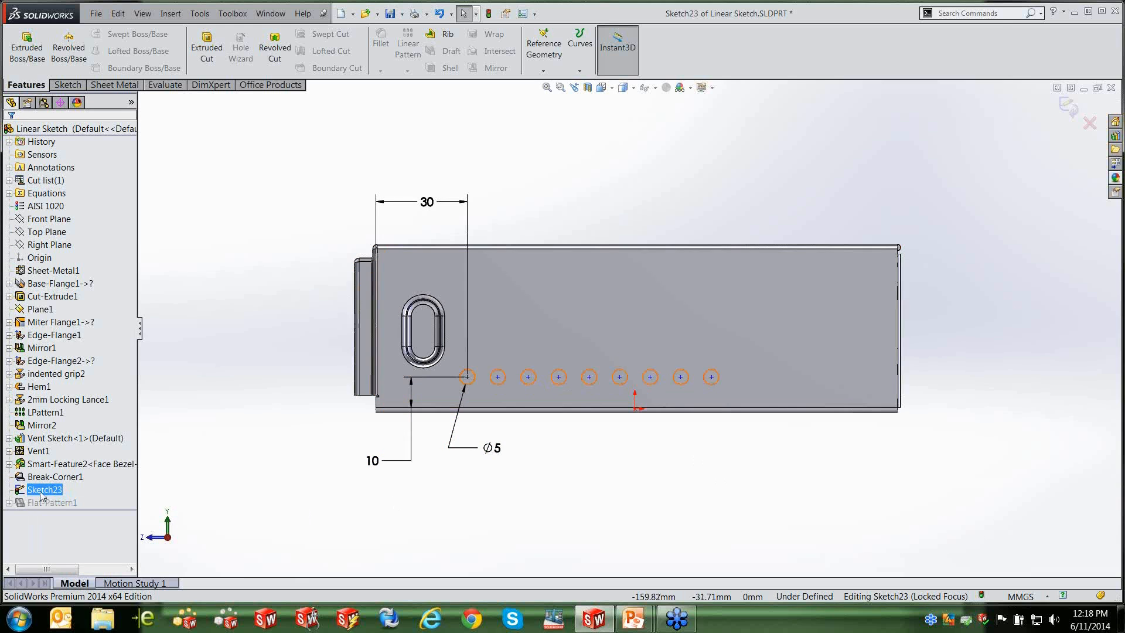
click(714, 427)
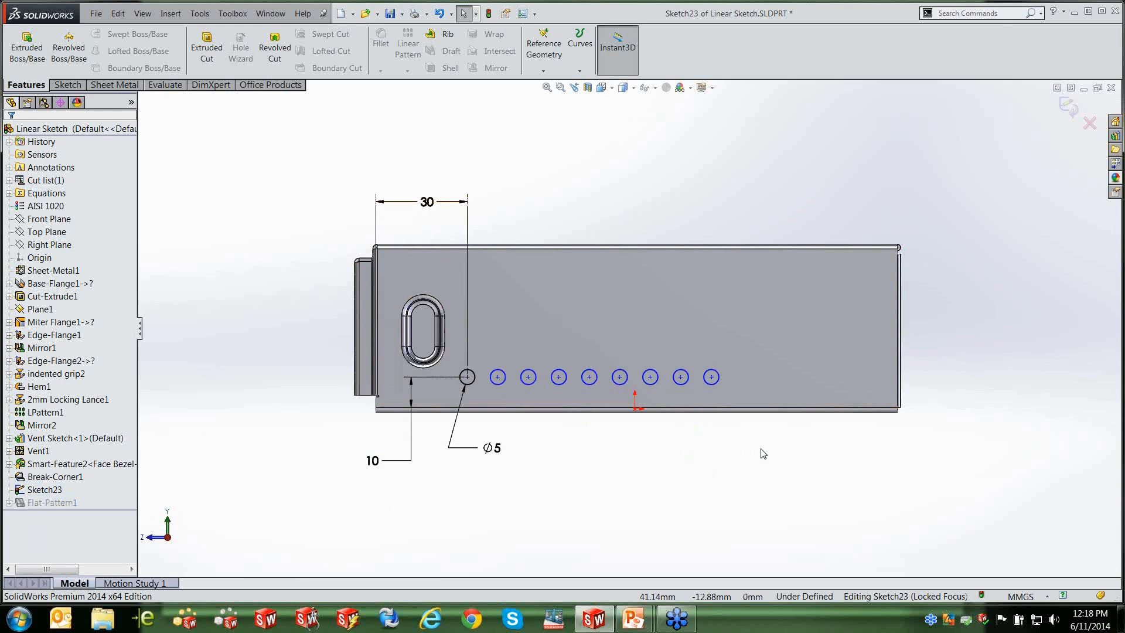
click(473, 375)
right_click(473, 375)
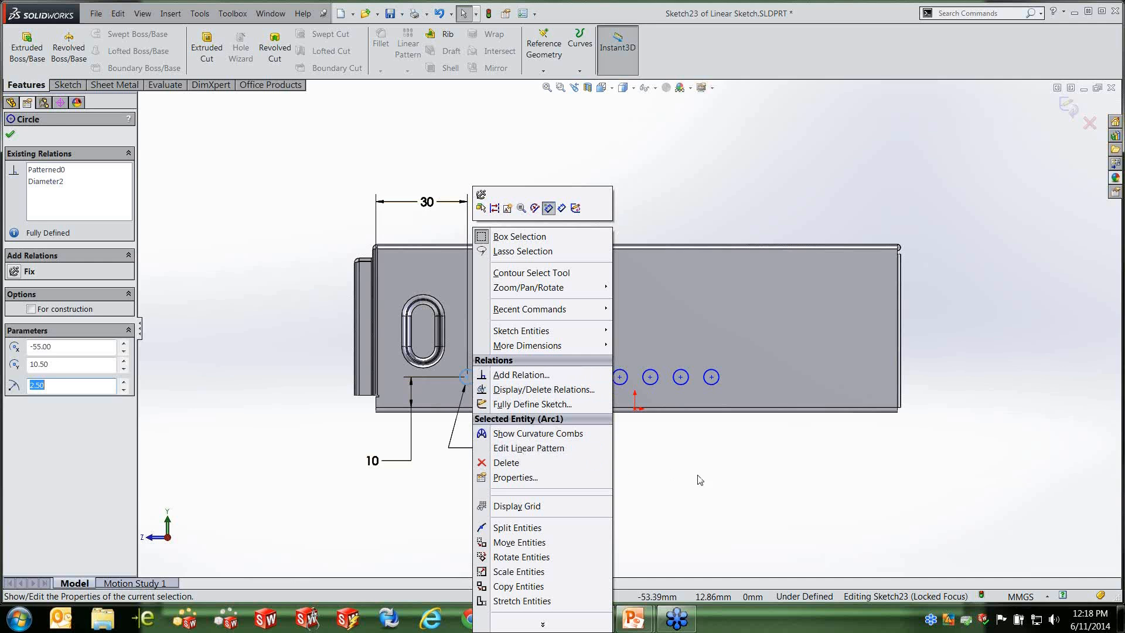
click(612, 429)
click(199, 14)
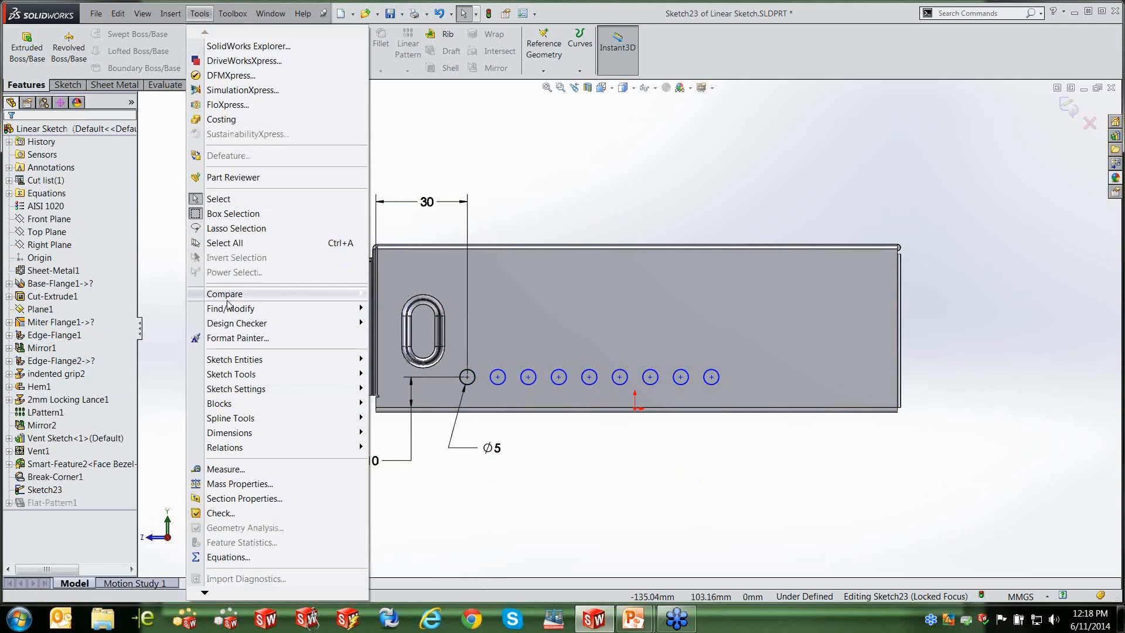
mouse_move(235, 374)
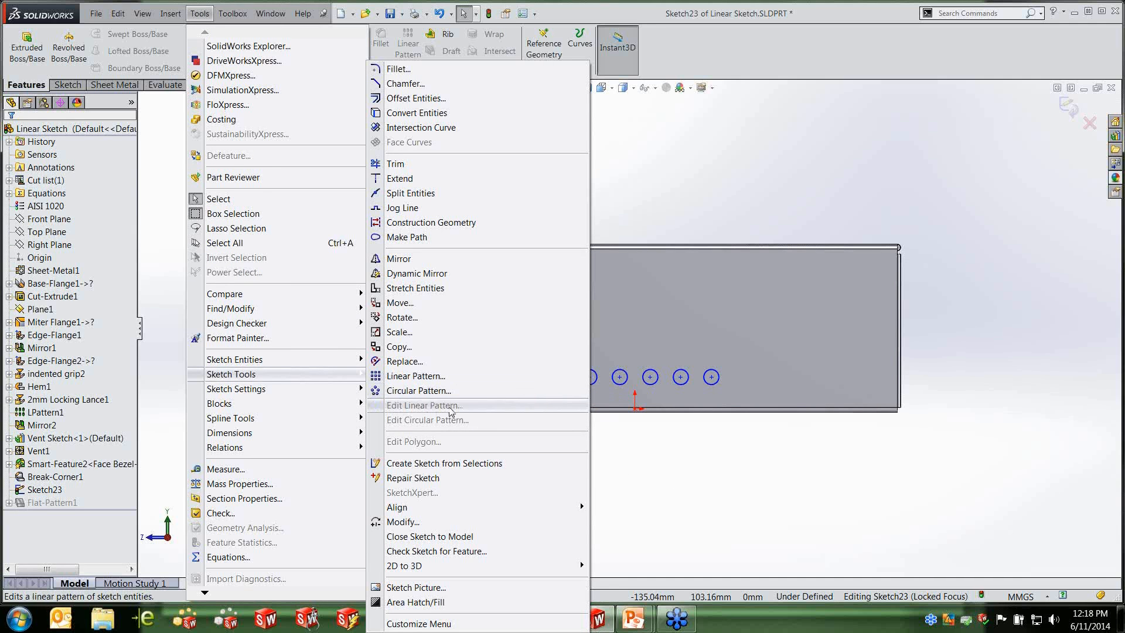
click(710, 452)
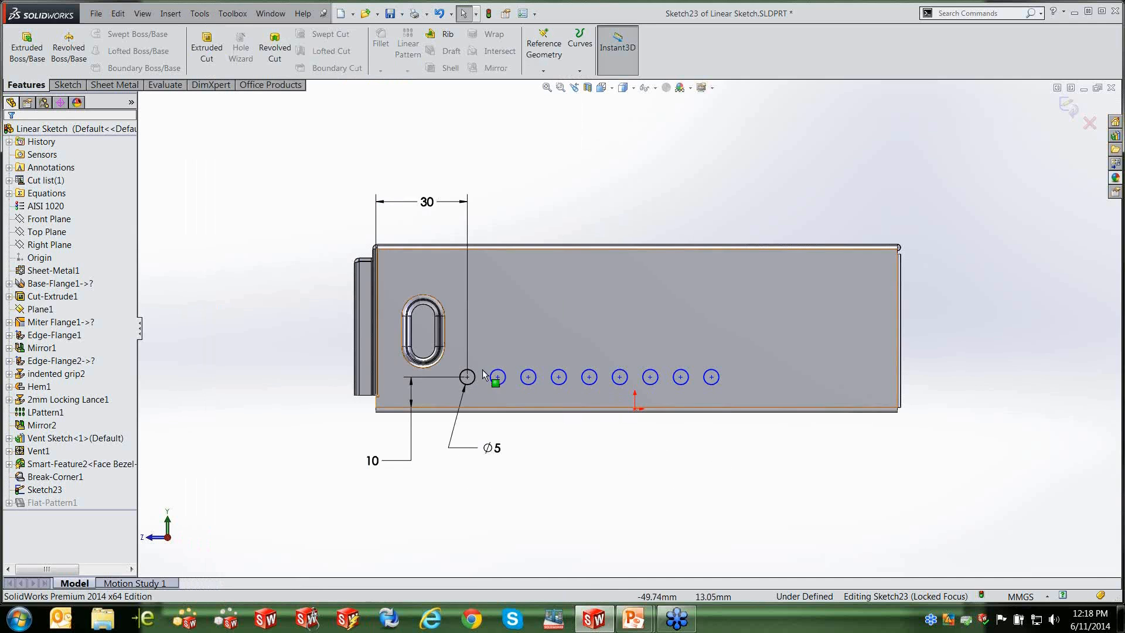
Edit the linear pattern from the original circle, skip instances (4,1) and (6,1), and apply the change.
right_click(469, 378)
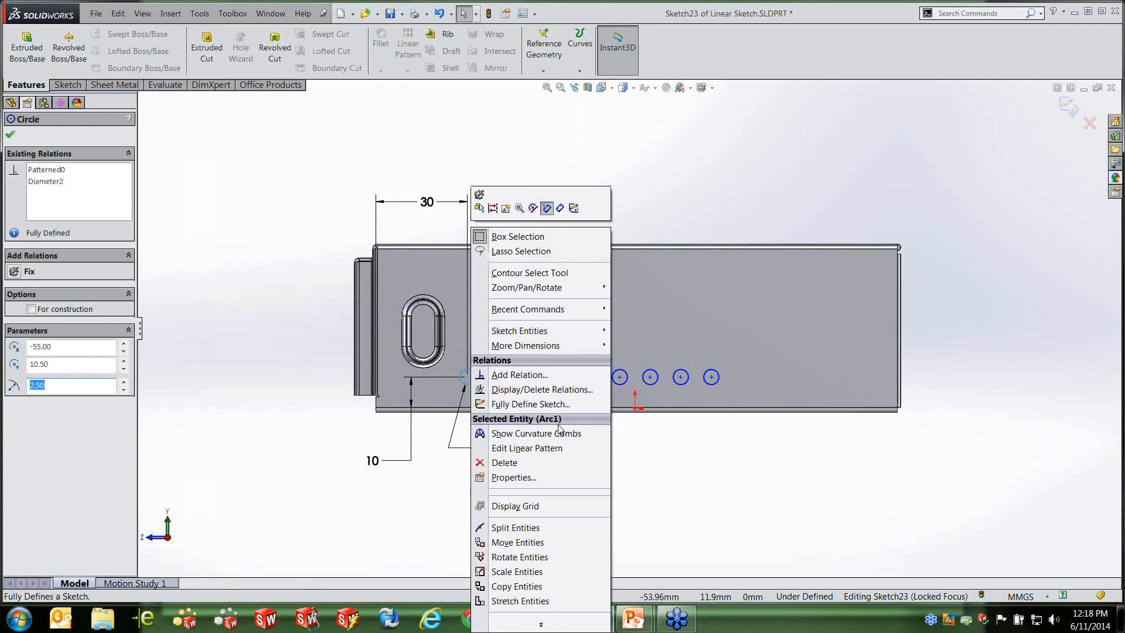
click(558, 449)
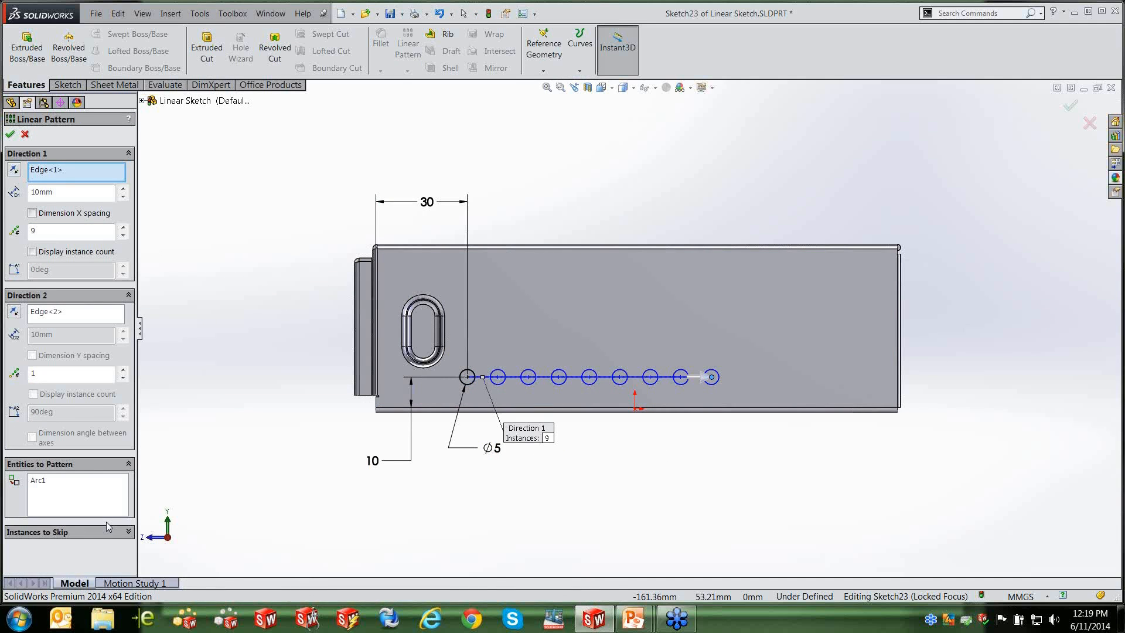
click(129, 531)
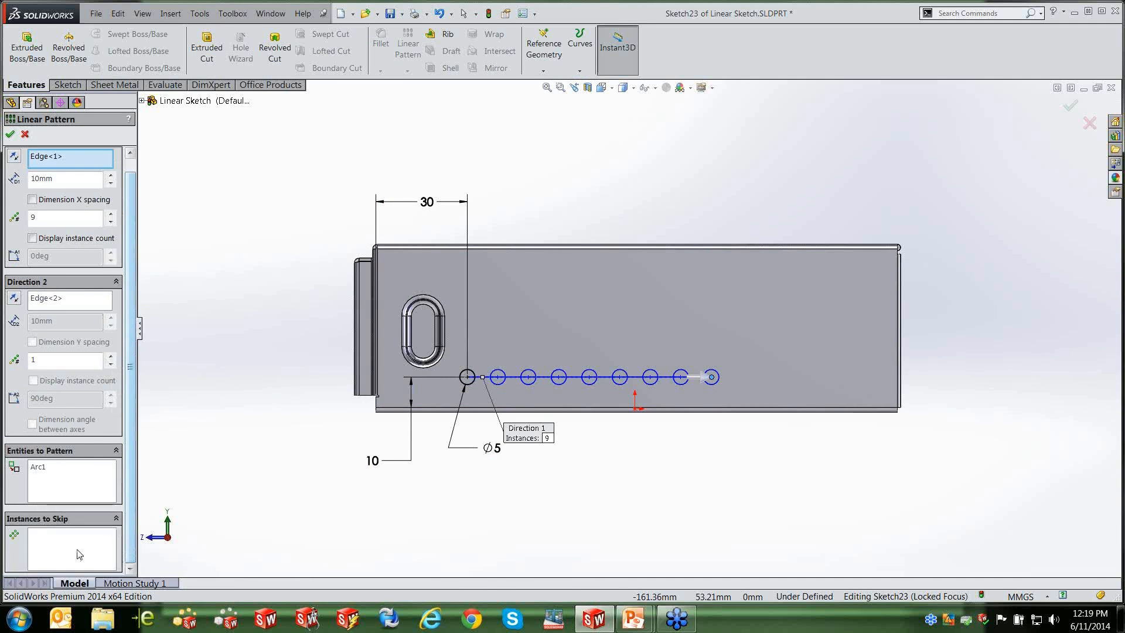
click(81, 553)
click(558, 377)
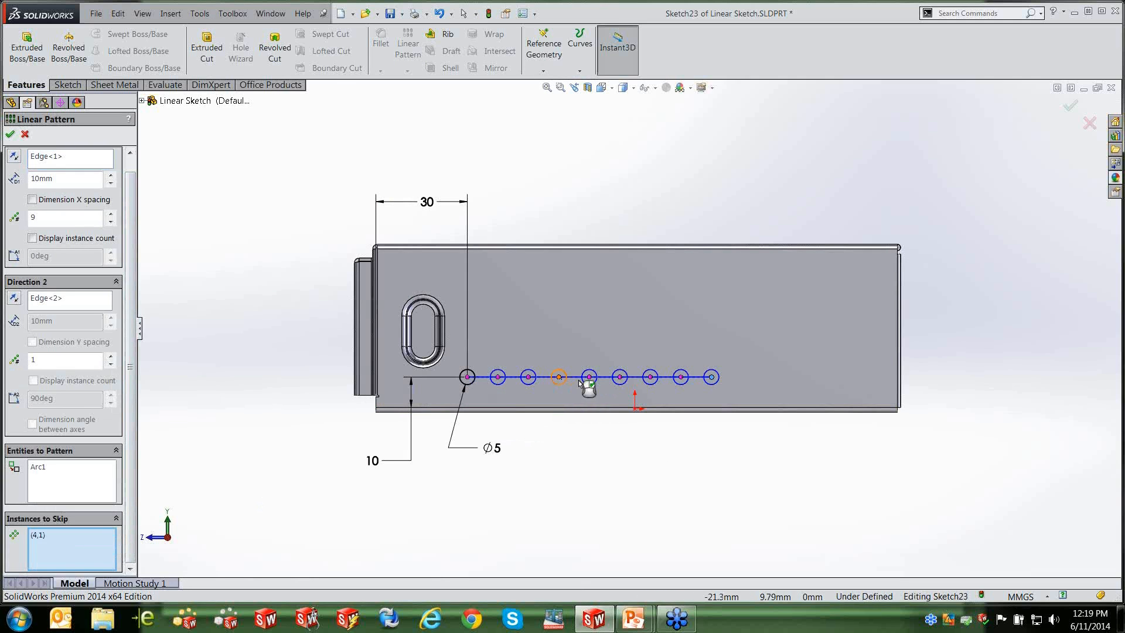
click(620, 376)
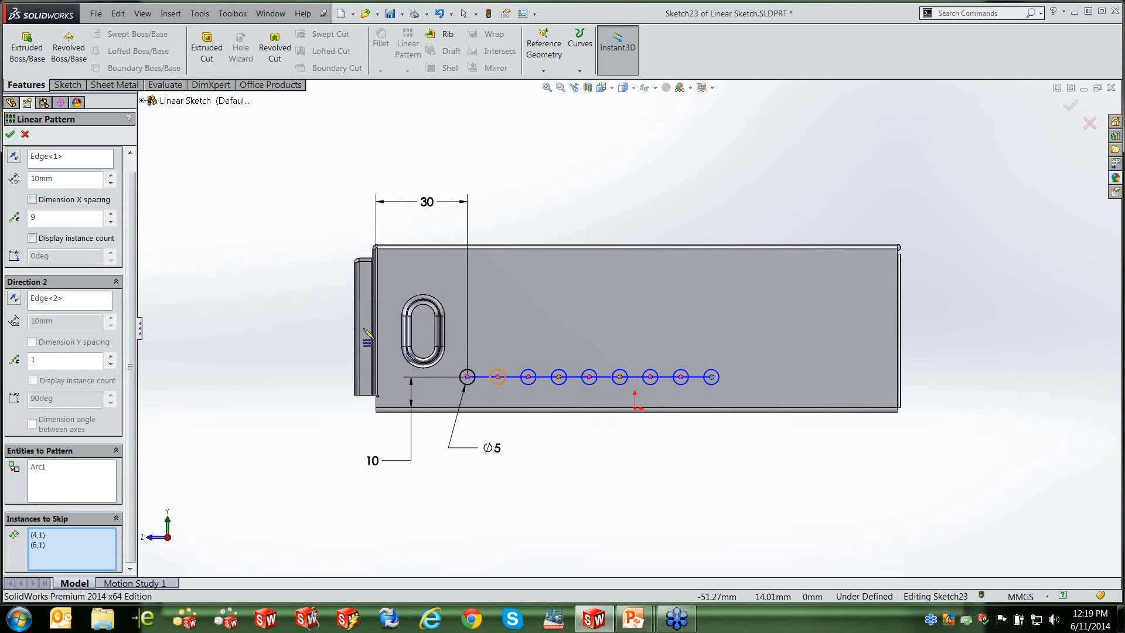
click(10, 135)
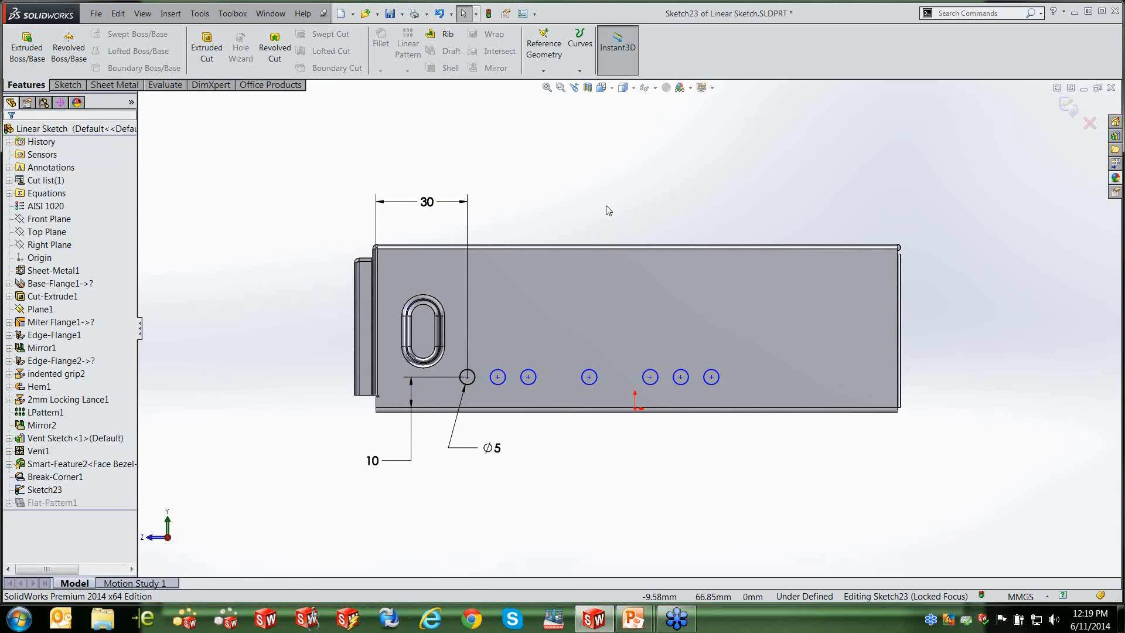
Close the Linear Sketch part without saving its changes, and switch to the PowerPoint presentation.
click(1111, 89)
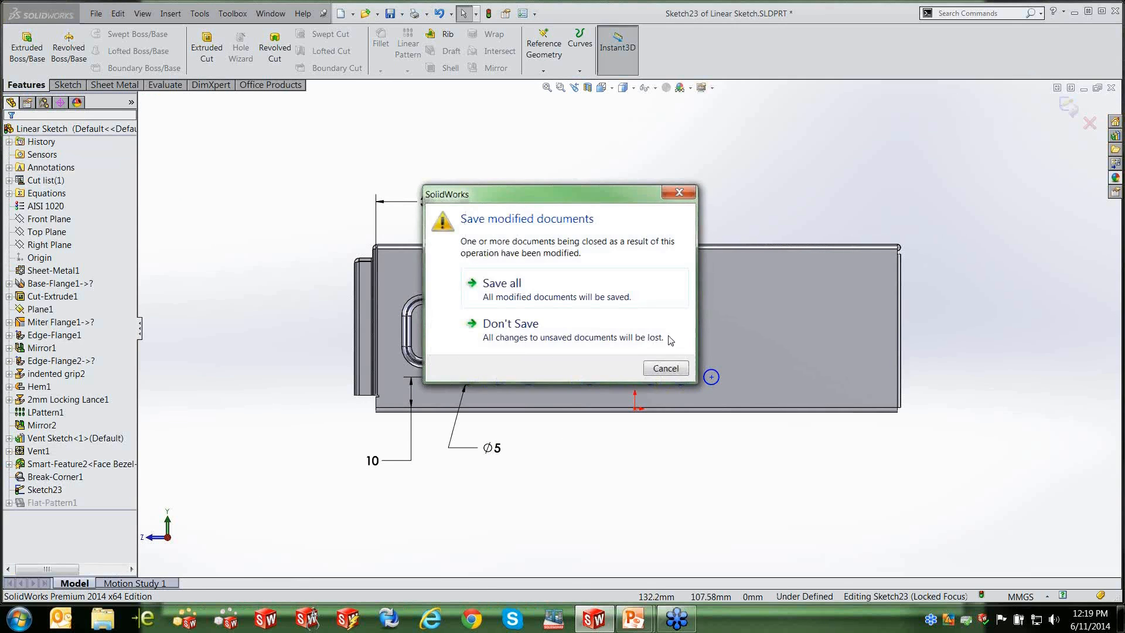
click(519, 340)
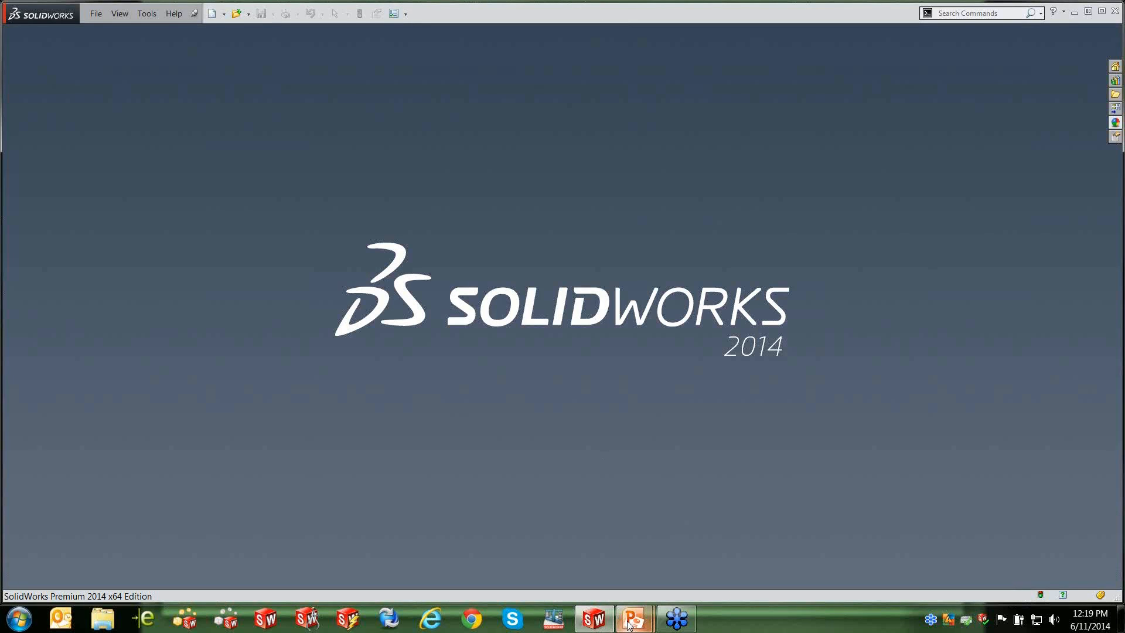
mouse_move(633, 618)
click(673, 565)
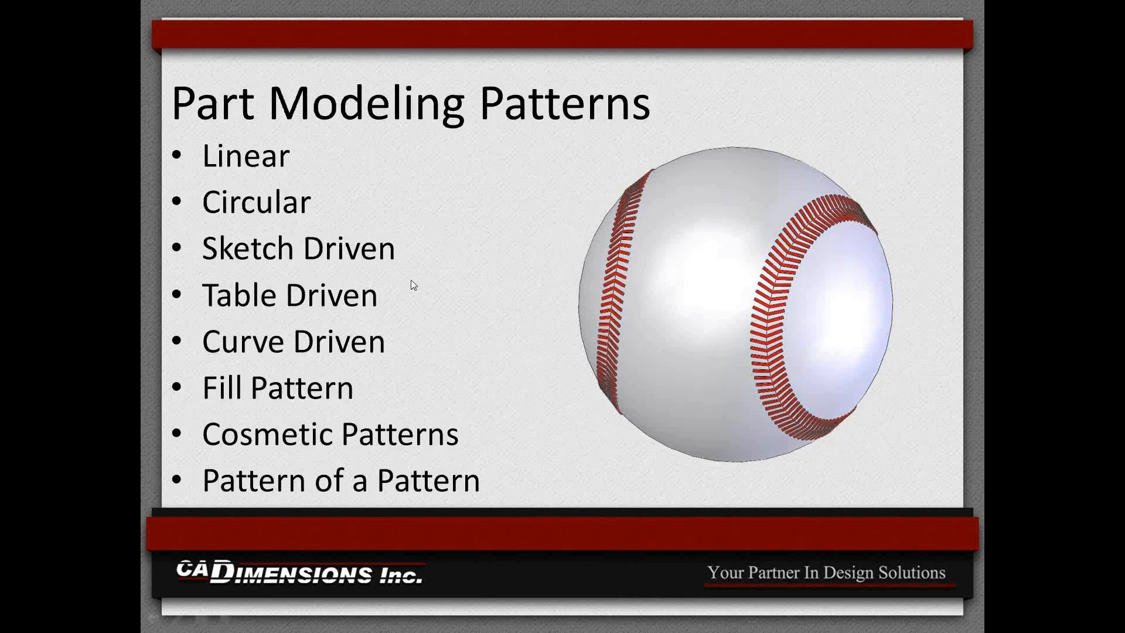
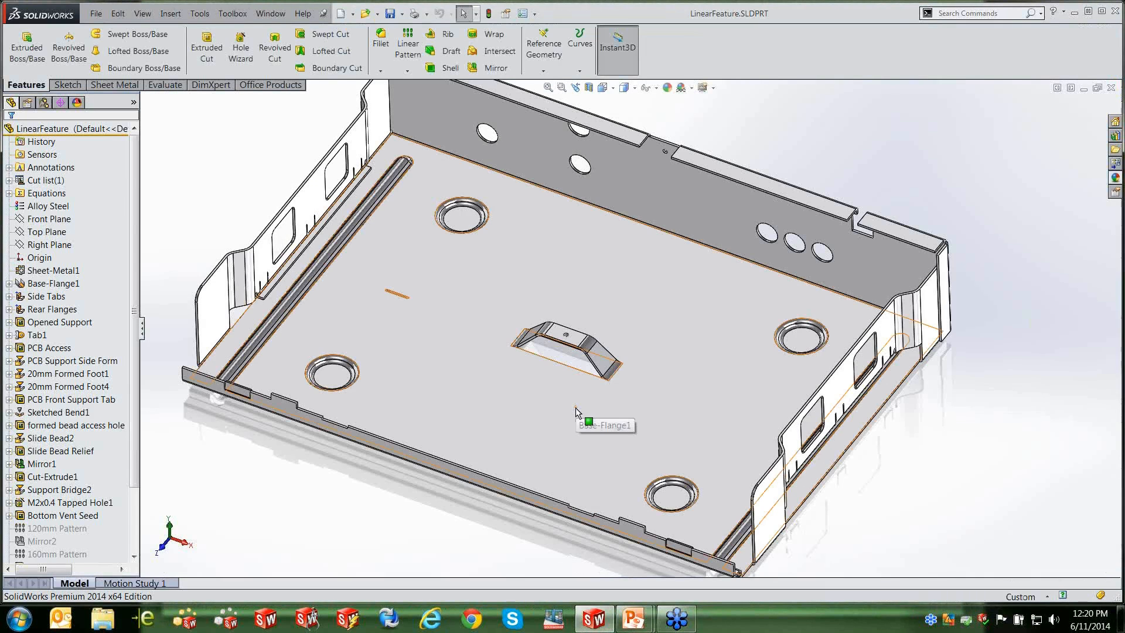
Start a linear pattern using the base flange's long front edge for Direction 1 and its short side edge for Direction 2.
mouse_move(584, 416)
middle_down()
mouse_move(605, 405)
mouse_move(566, 424)
middle_up()
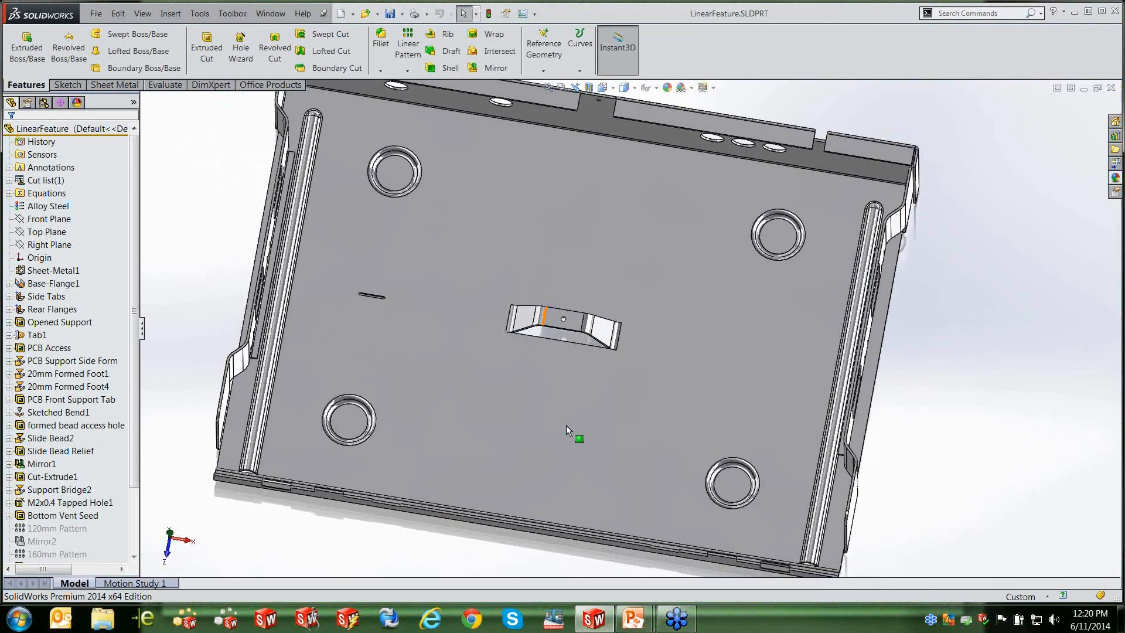
click(415, 71)
click(414, 72)
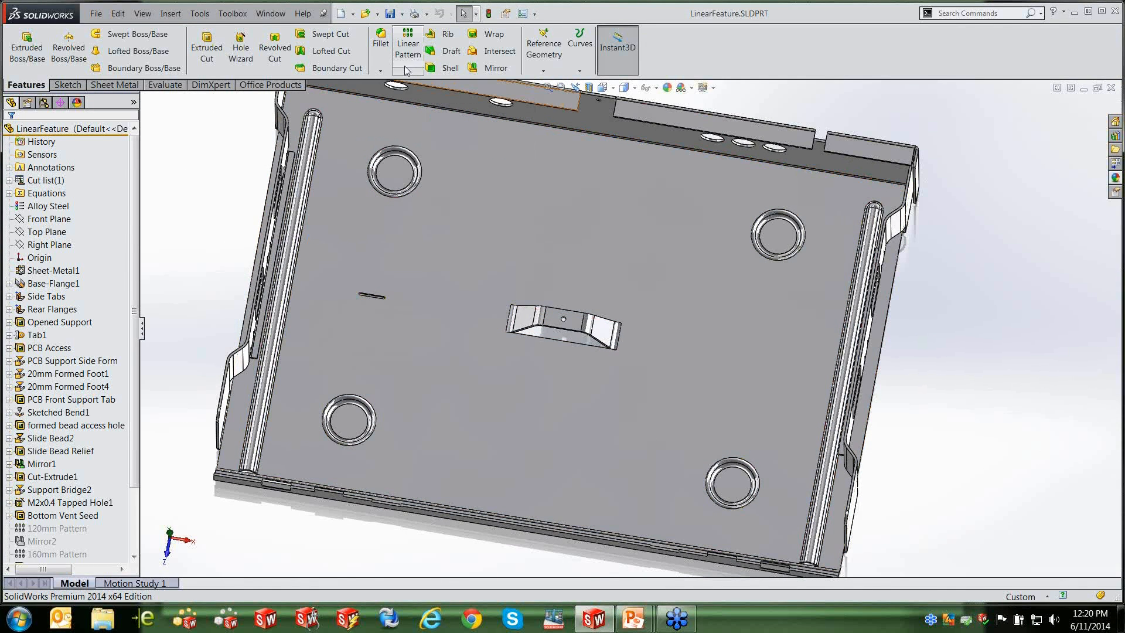
click(412, 72)
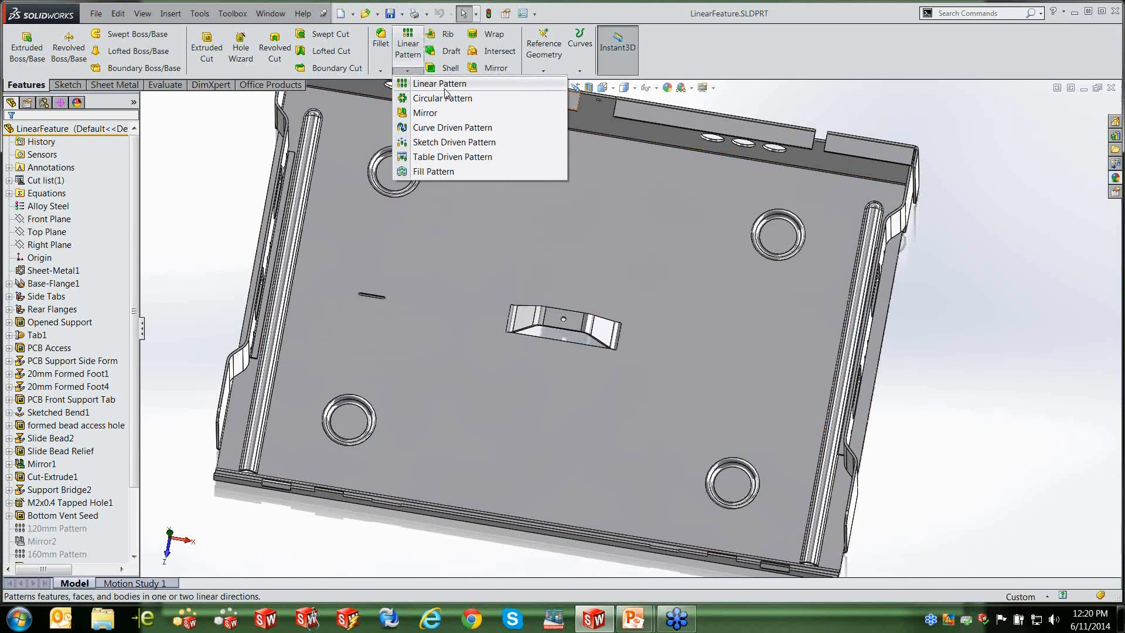
click(445, 89)
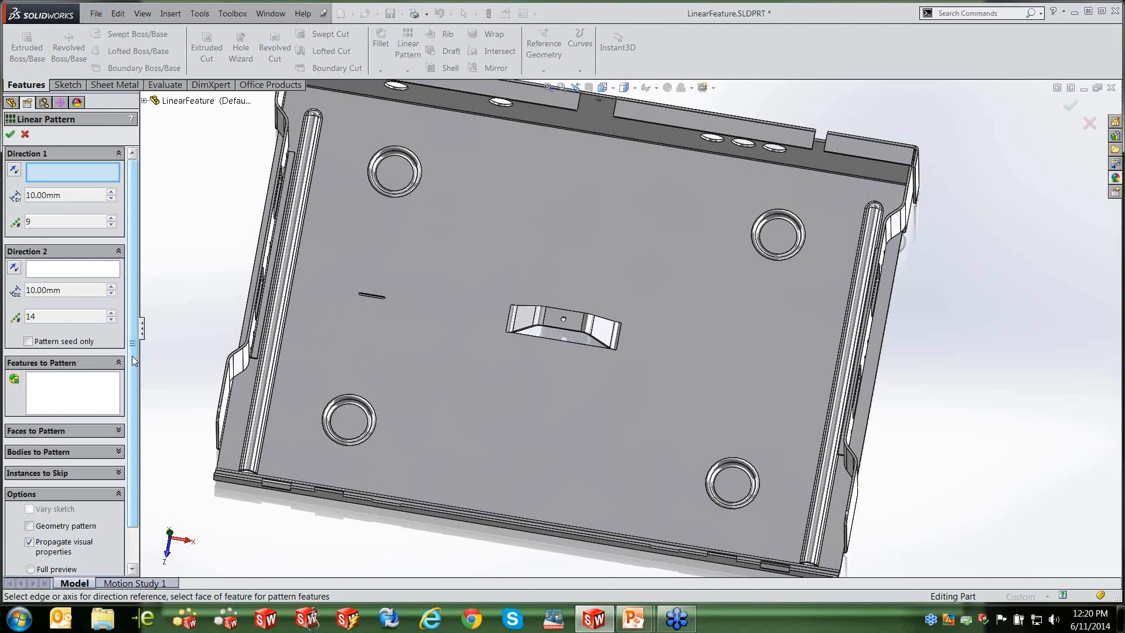
middle_drag(282, 234, 329, 276)
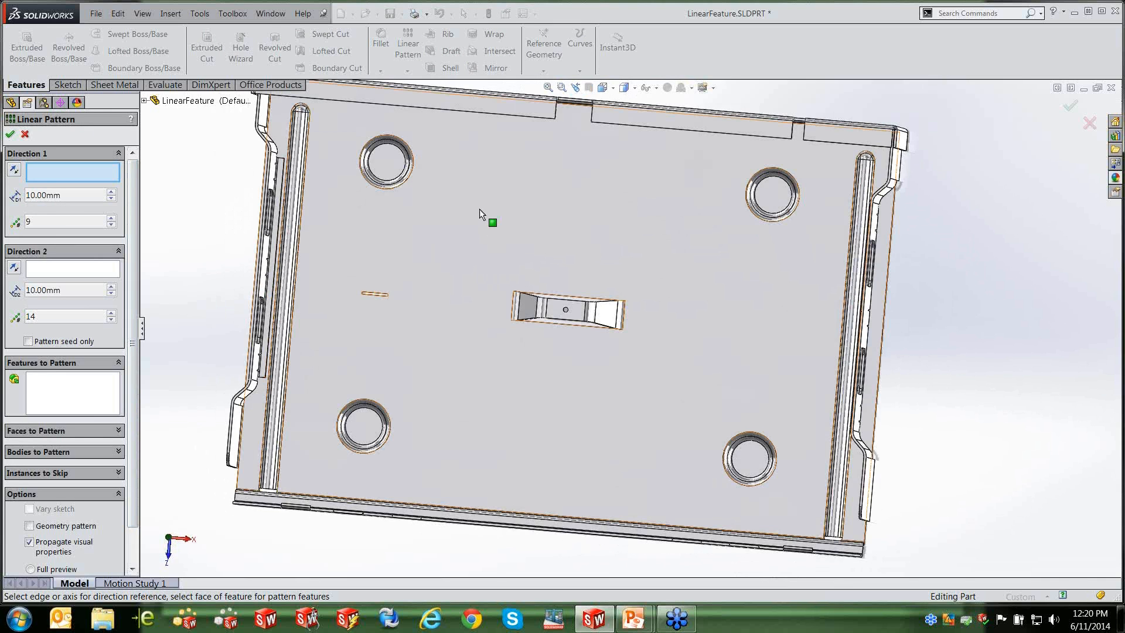
click(367, 504)
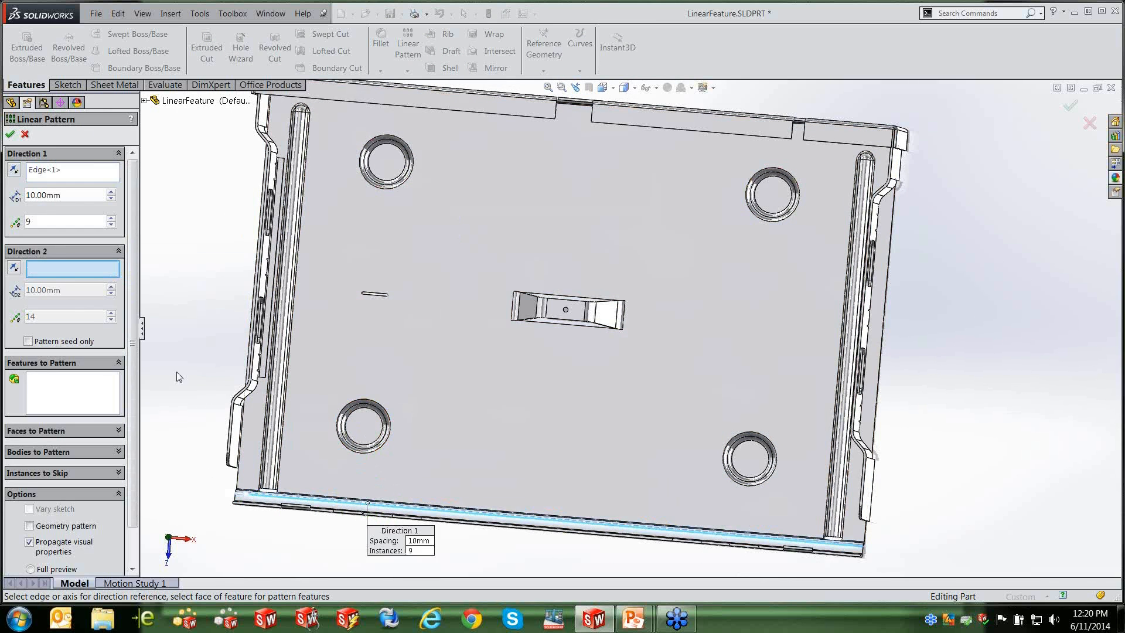
click(239, 478)
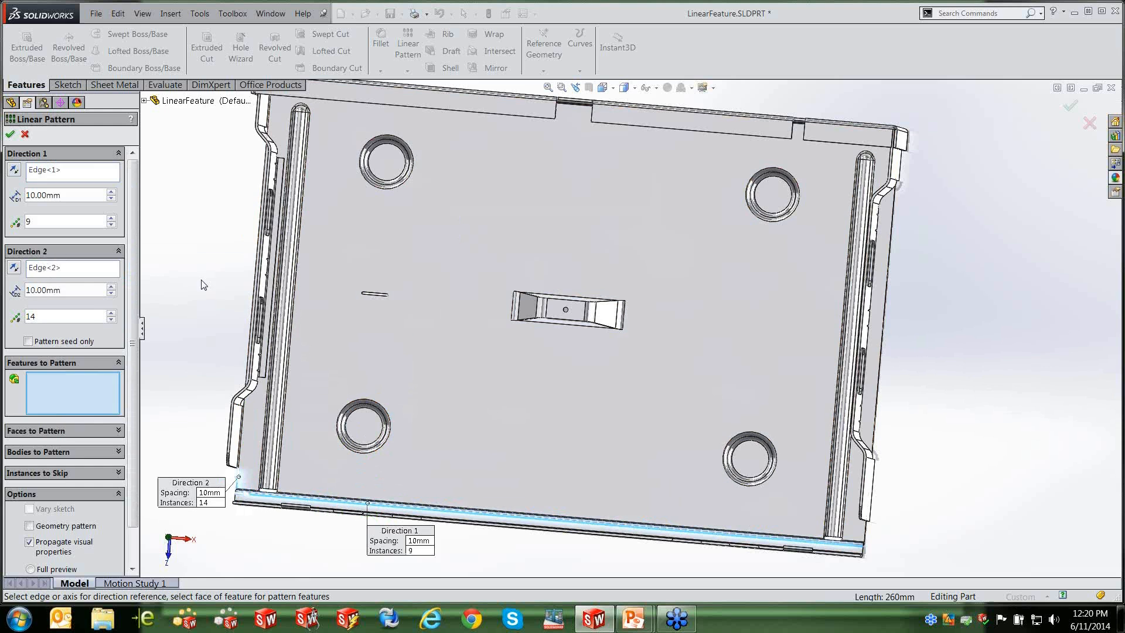
Examine the linear pattern's options for patterning features, faces and bodies, and inspect the vent slot as a possible seed.
click(118, 365)
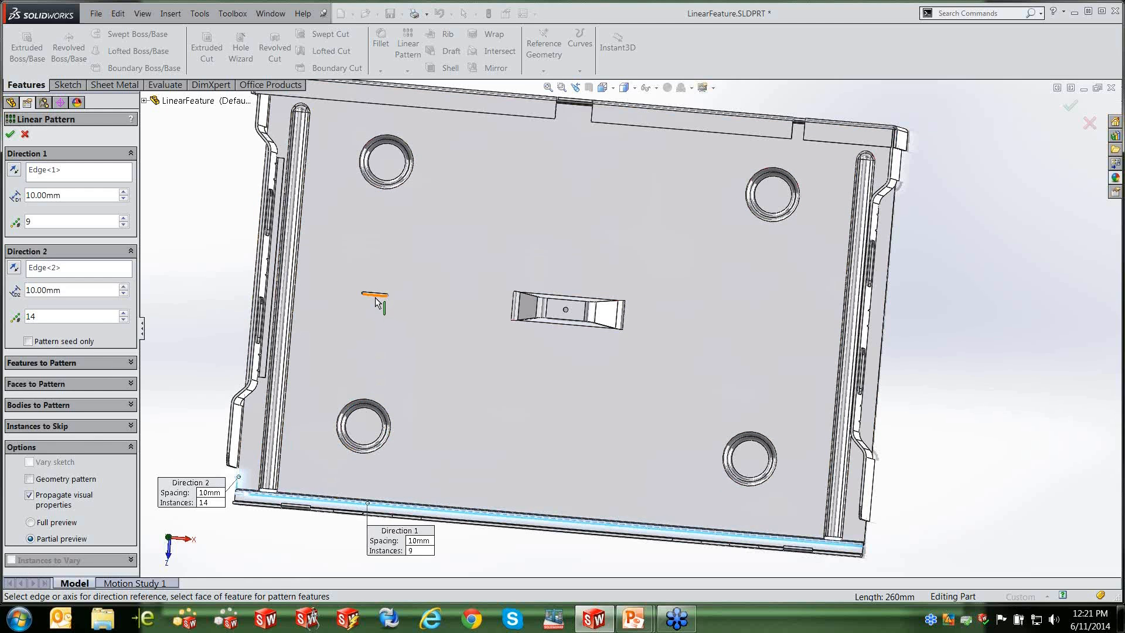
click(130, 365)
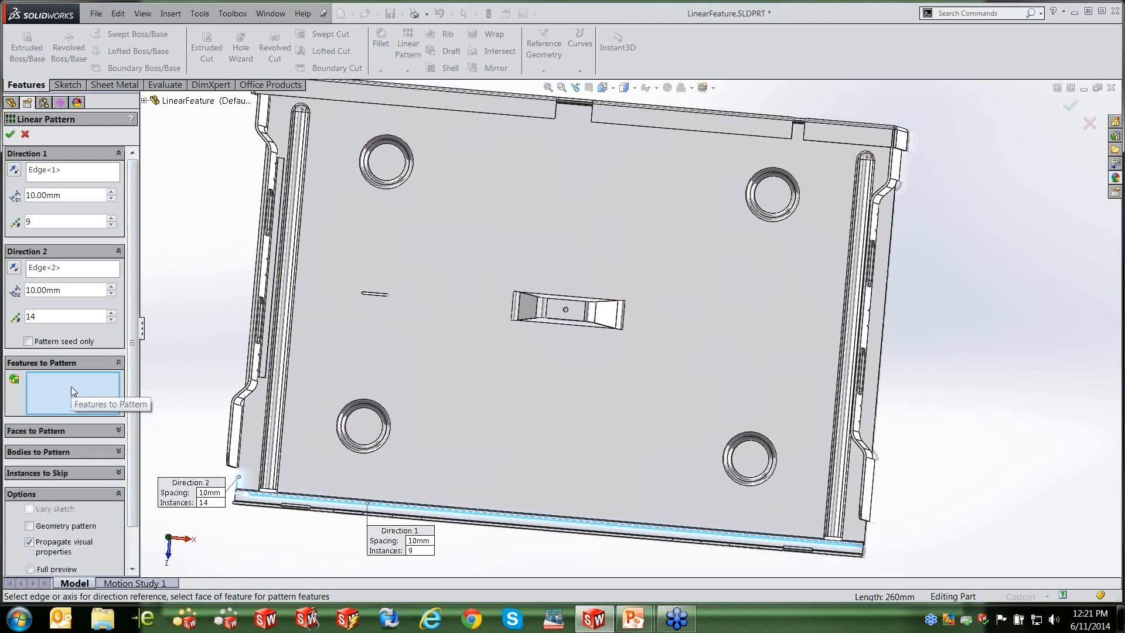
click(118, 362)
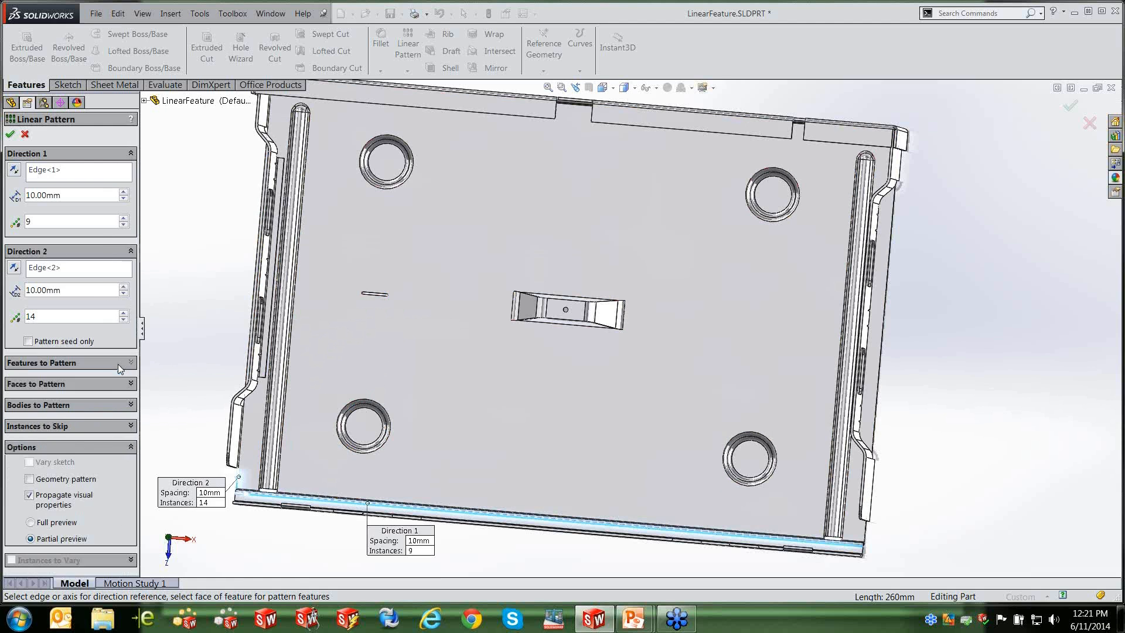
click(130, 383)
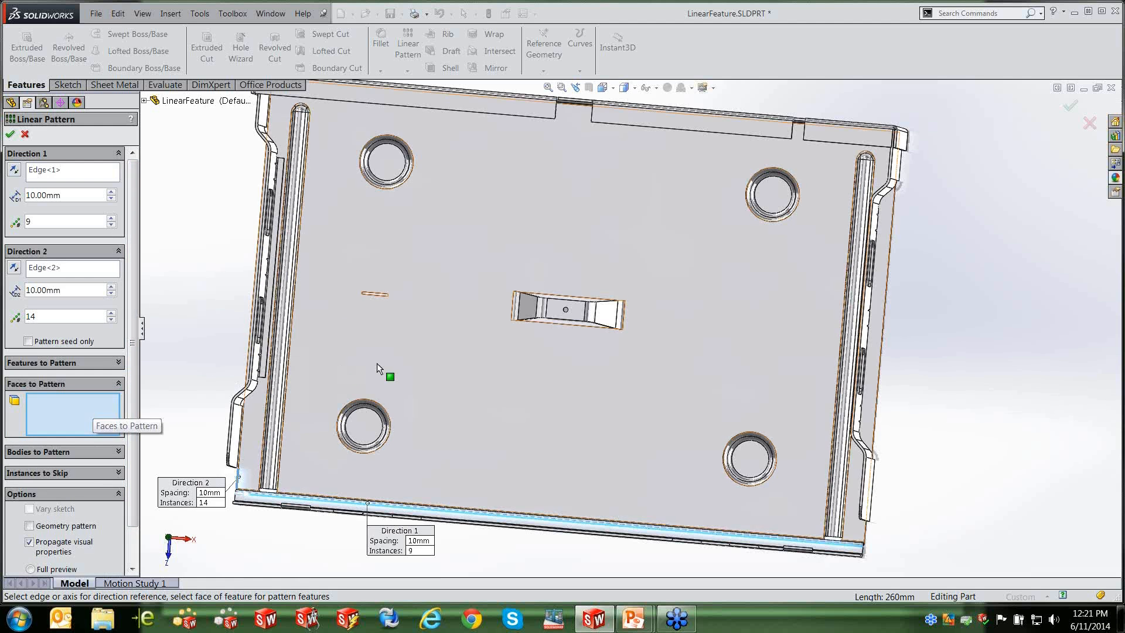
middle_drag(384, 281, 376, 350)
scroll(376, 350, down, 5)
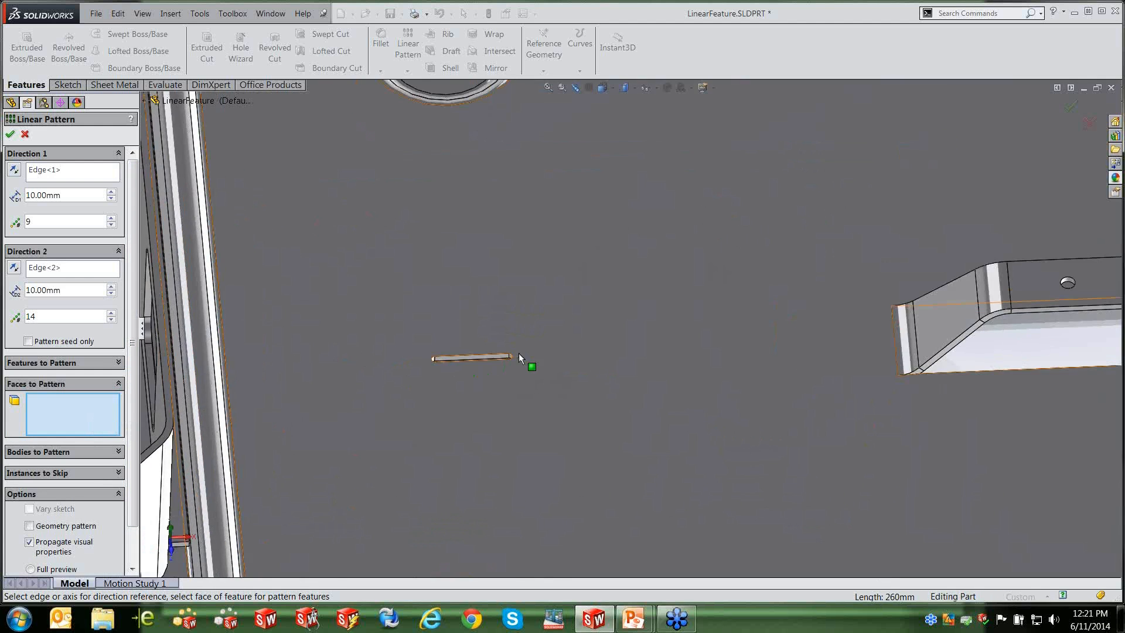
scroll(494, 362, up, 6)
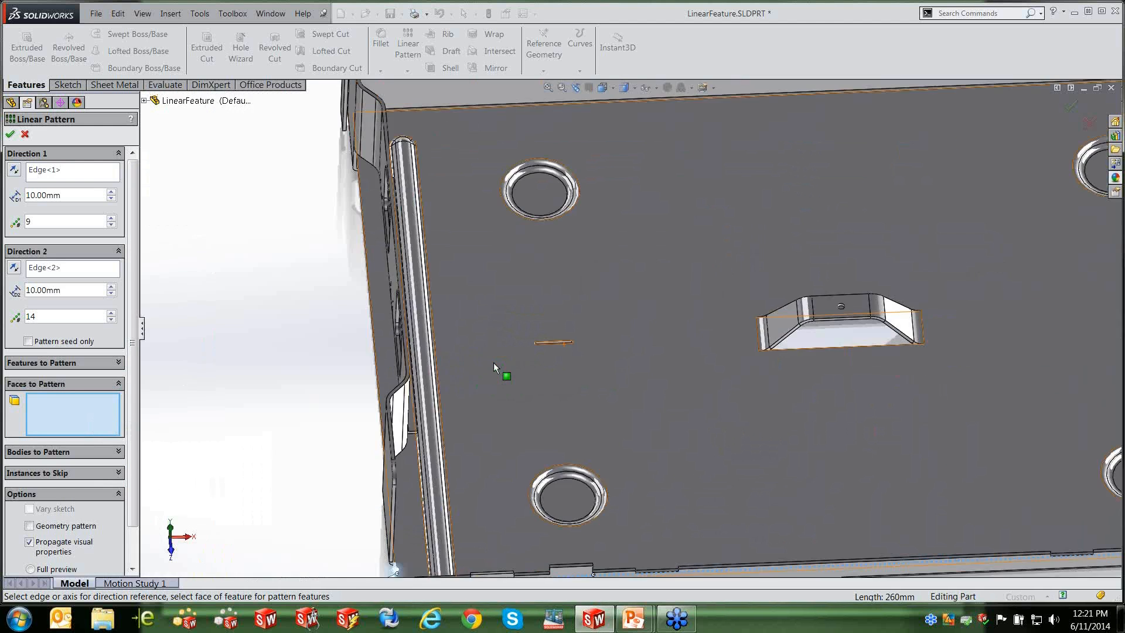
middle_drag(625, 360, 576, 399)
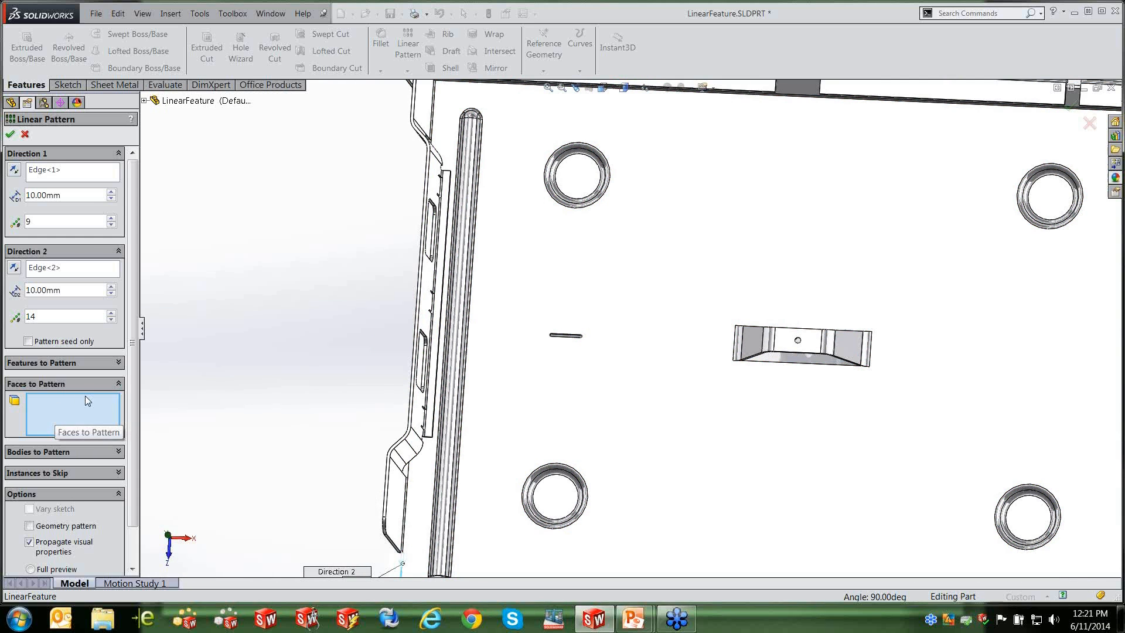
click(118, 384)
click(129, 406)
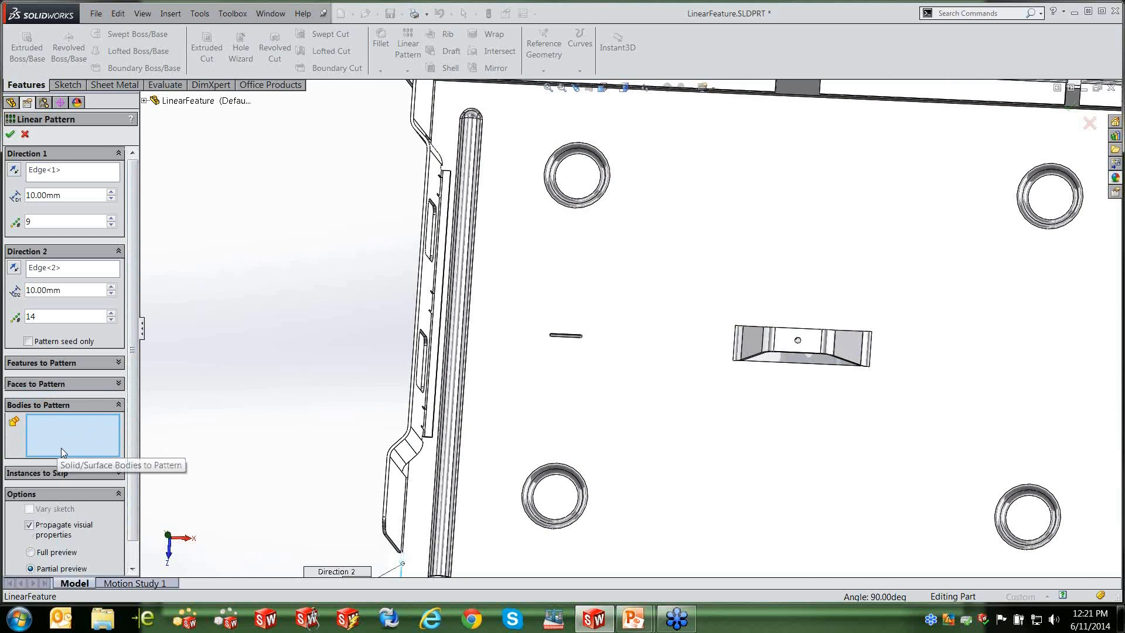
click(119, 406)
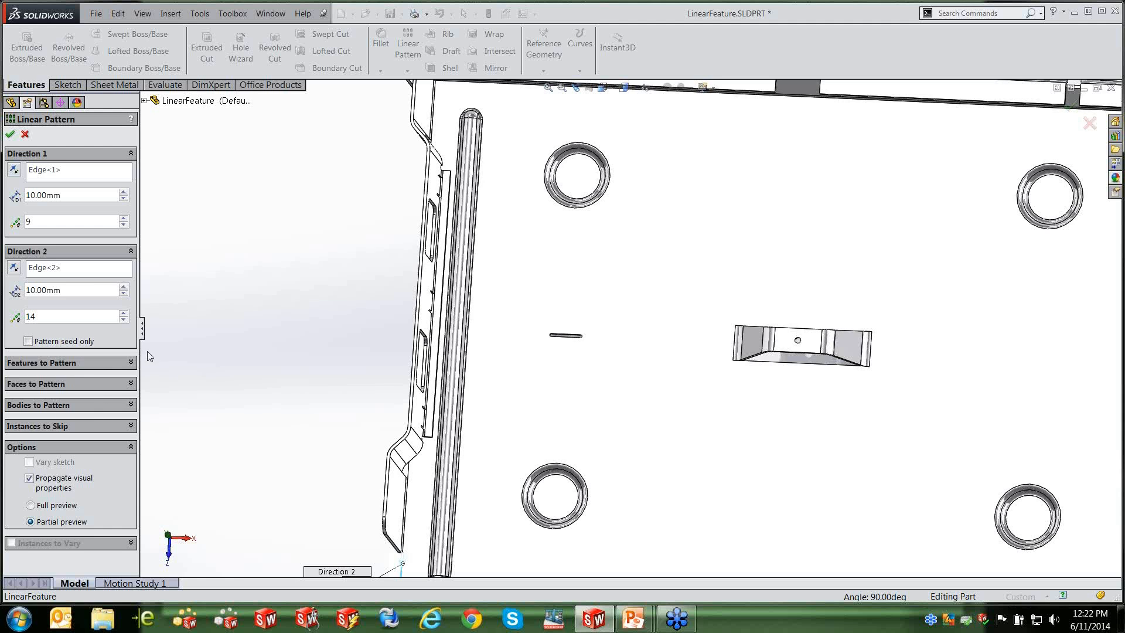
Choose the Bottom Vent Seed cut as the feature to pattern and set the Direction 1 spacing to 20 mm.
click(131, 363)
click(143, 100)
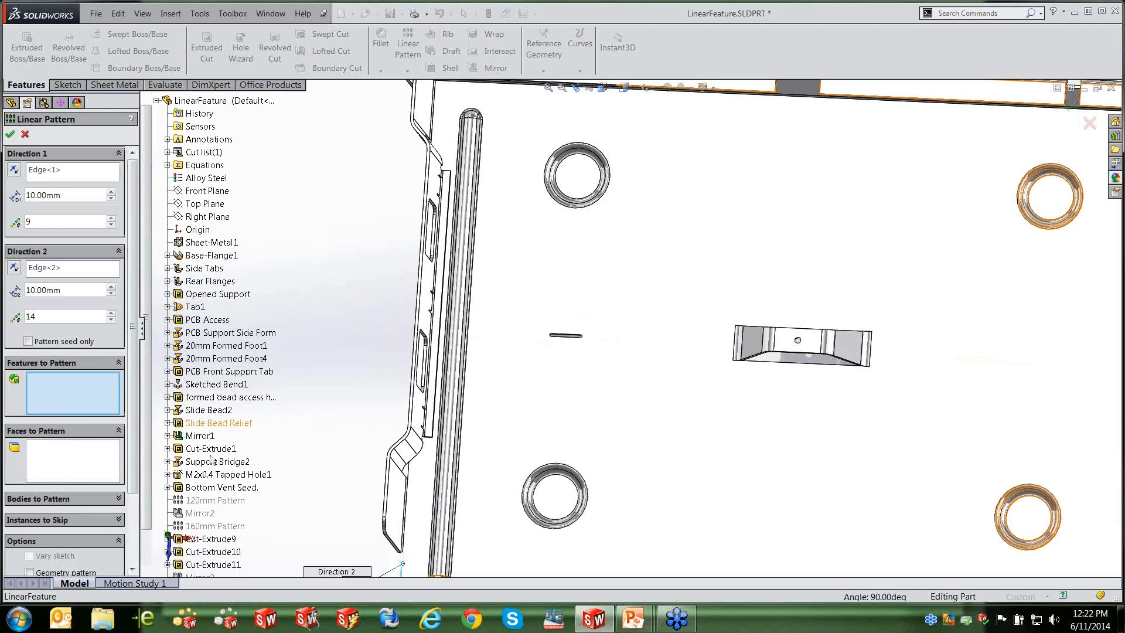
click(249, 488)
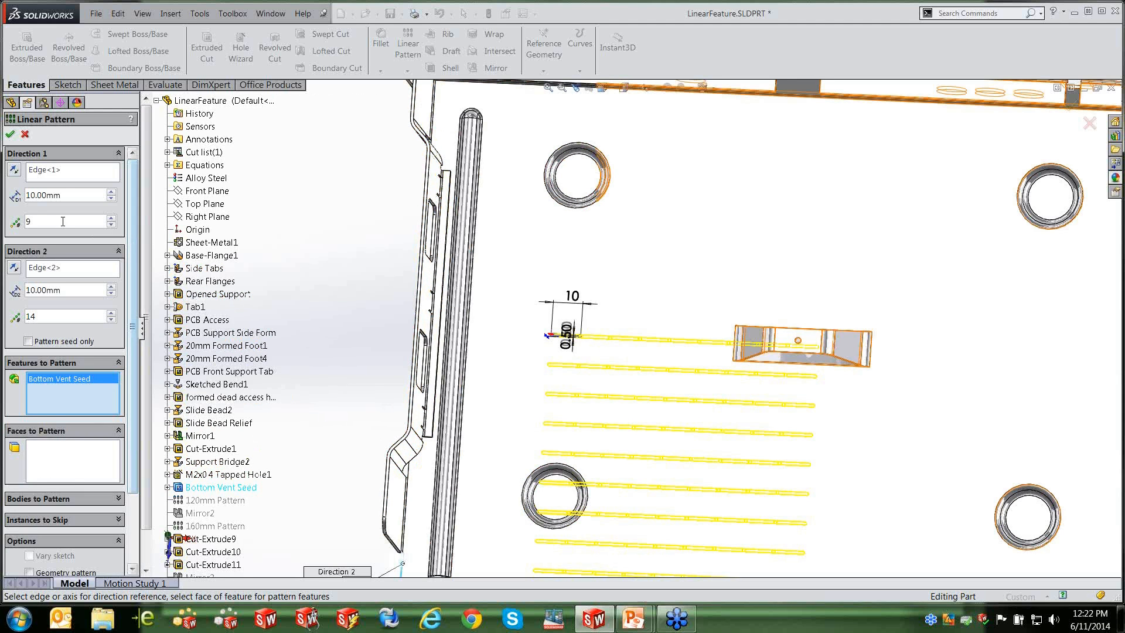
click(67, 196)
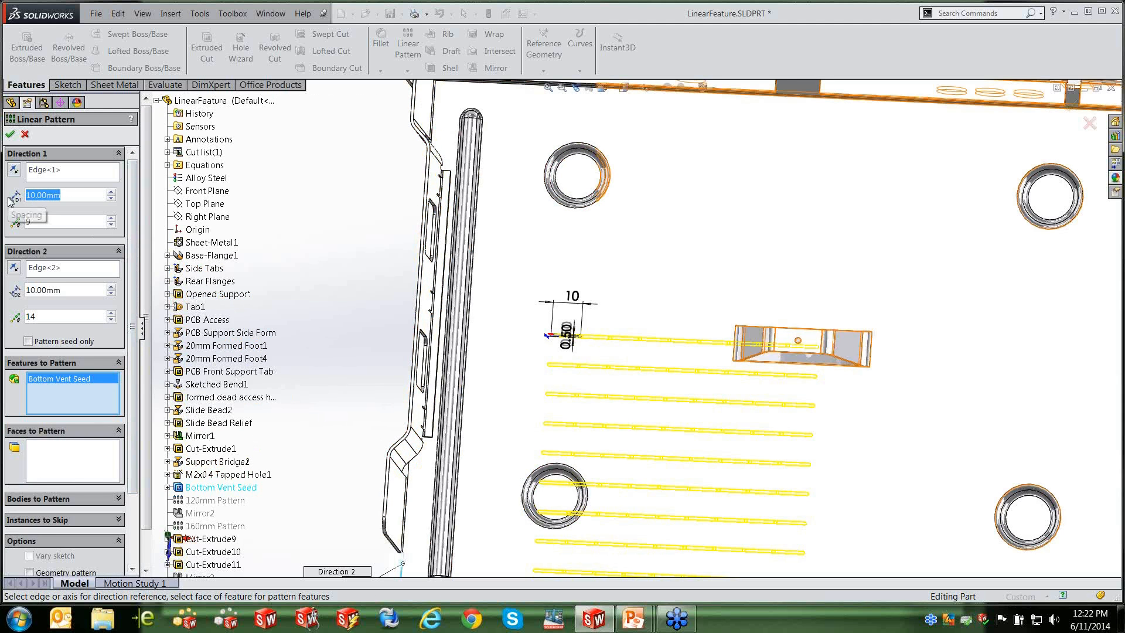
text(20)
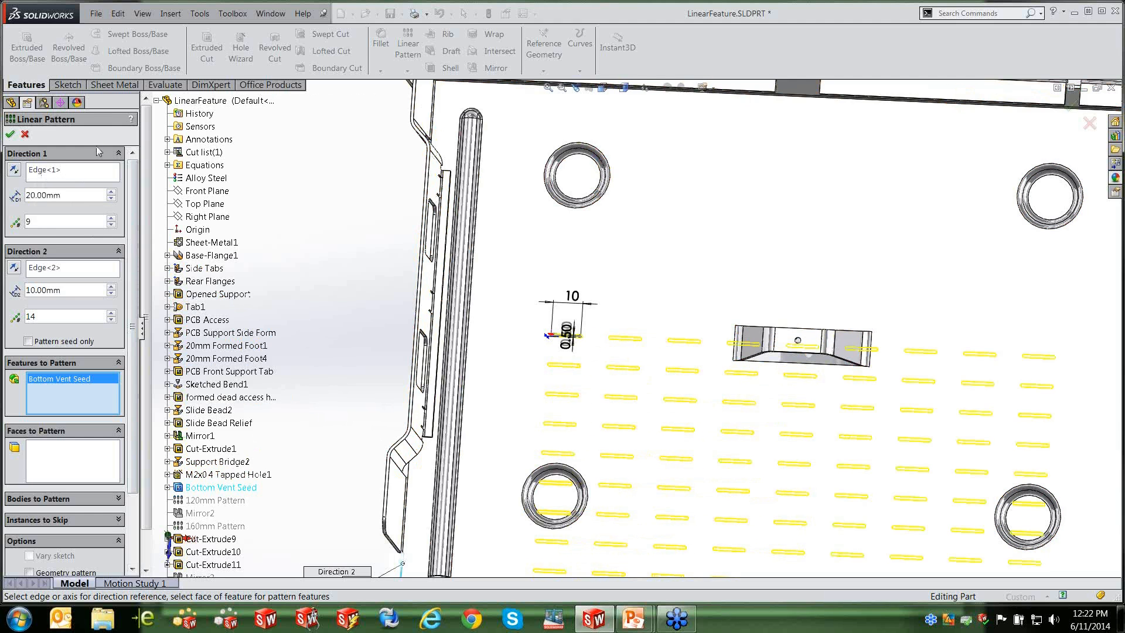
Set the Direction 1 instance count to 14.
double_click(34, 223)
text(14)
scroll(368, 248, up, 4)
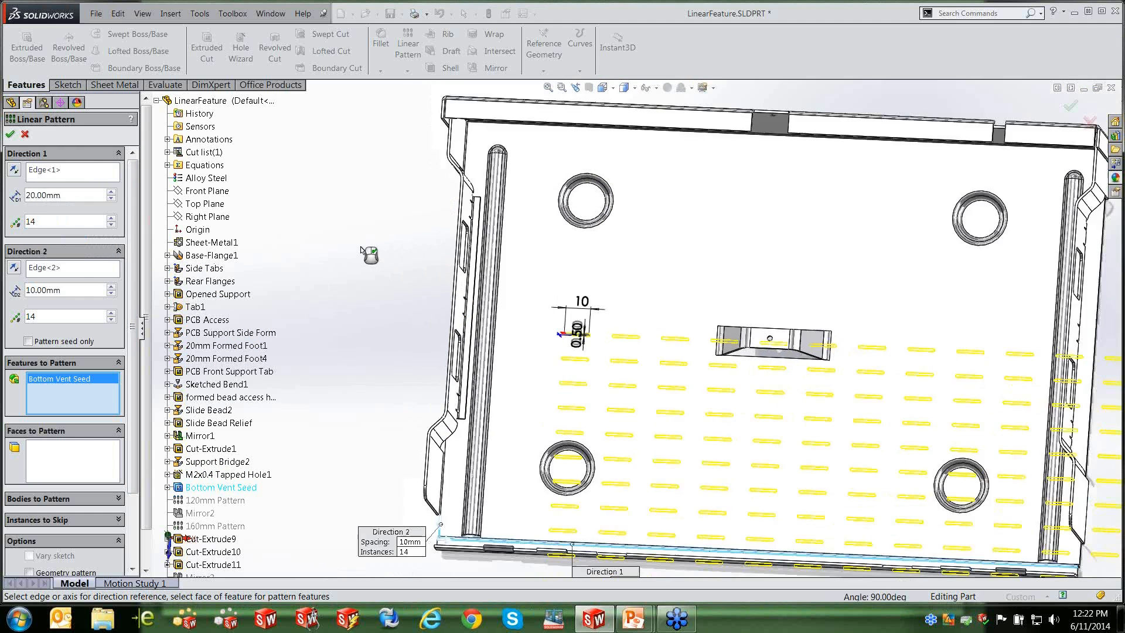
Move both direction callouts clear of the part, then set the Direction 2 spacing to 5 mm and Direction 1 to 9 instances.
drag(619, 463, 685, 476)
drag(479, 445, 429, 405)
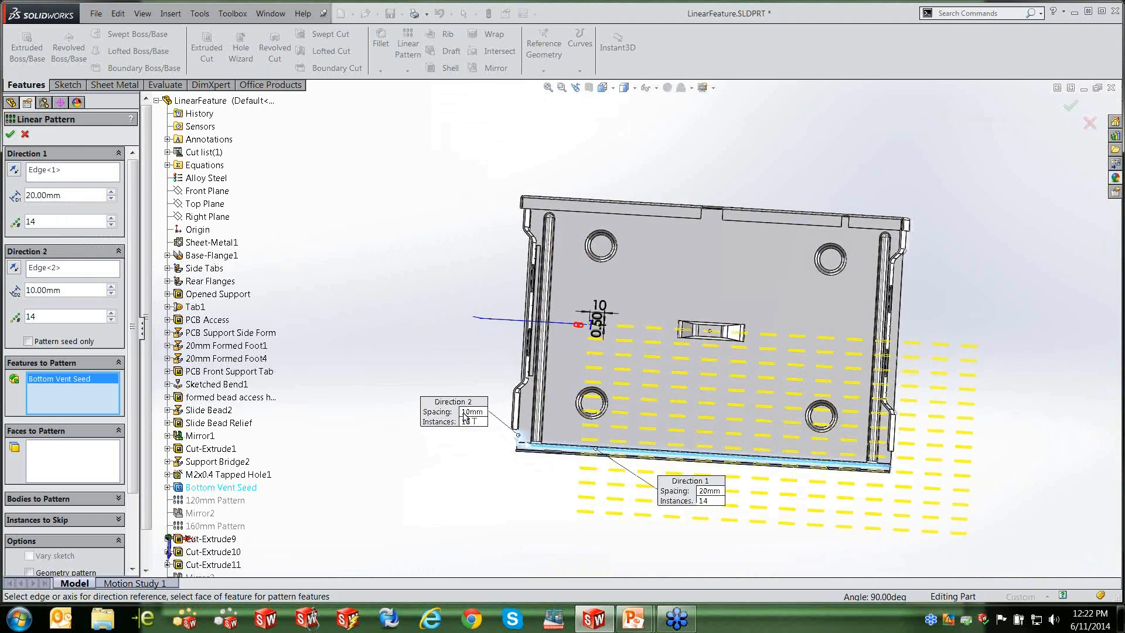
click(475, 412)
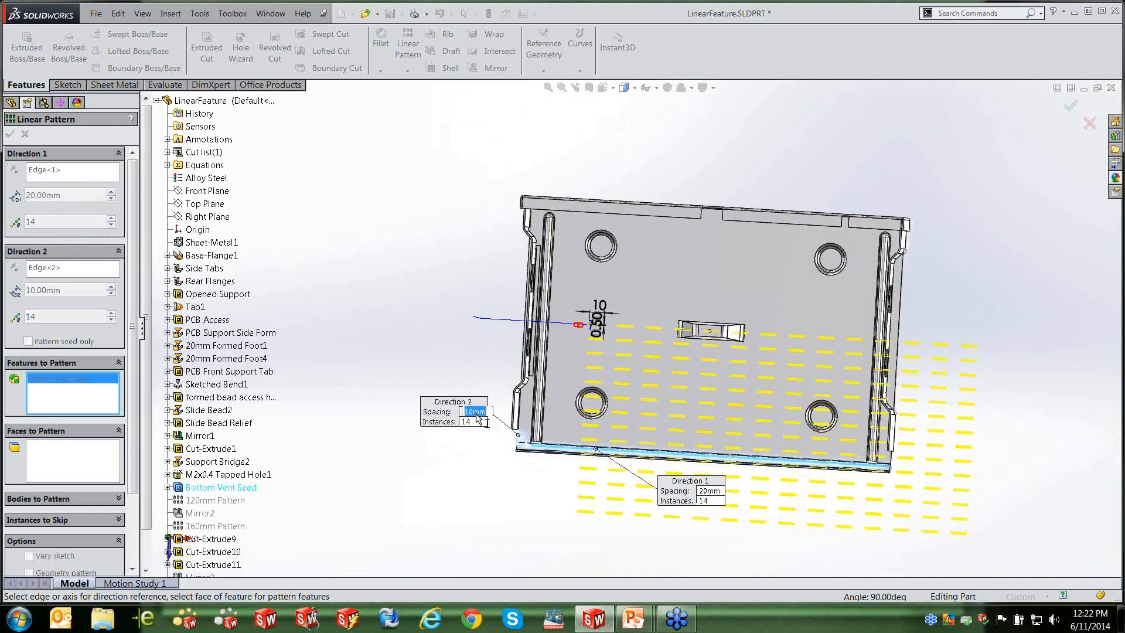
text(5)
key(Return)
click(709, 499)
text(9)
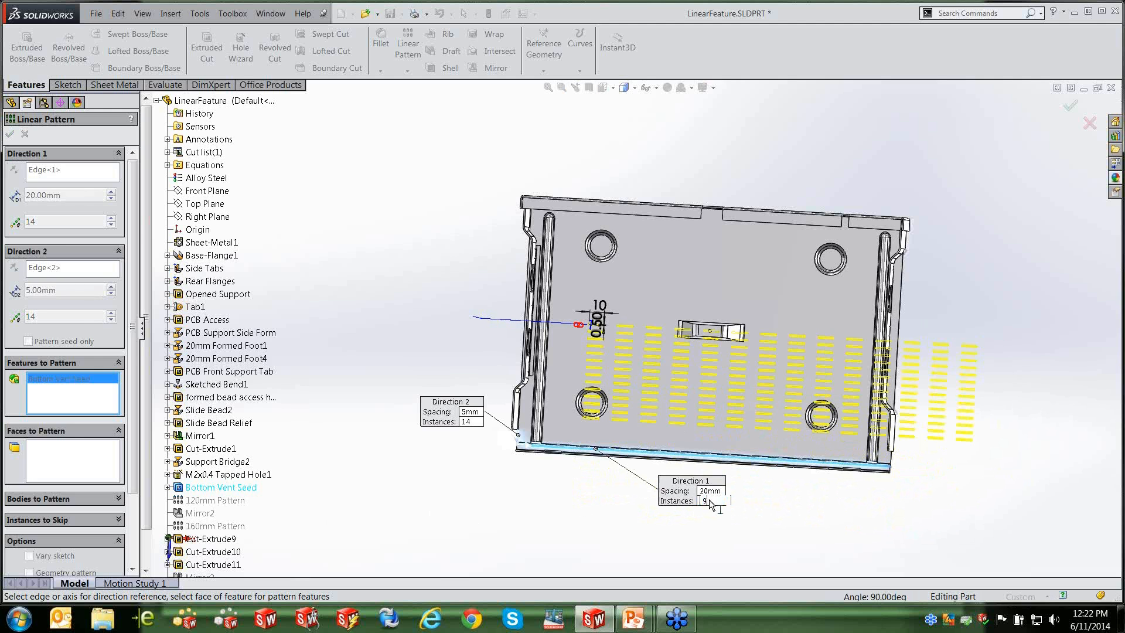
key(Return)
Try the full preview of the vent pattern, then return to the partial preview.
middle_drag(791, 495, 797, 456)
scroll(798, 455, down, 4)
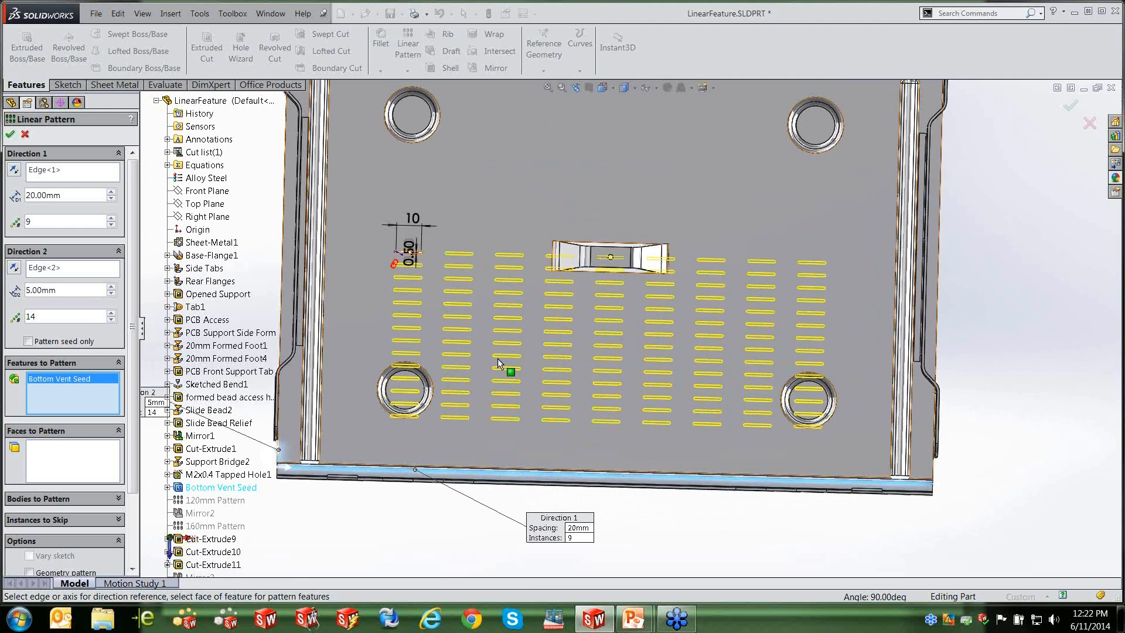
drag(133, 314, 128, 435)
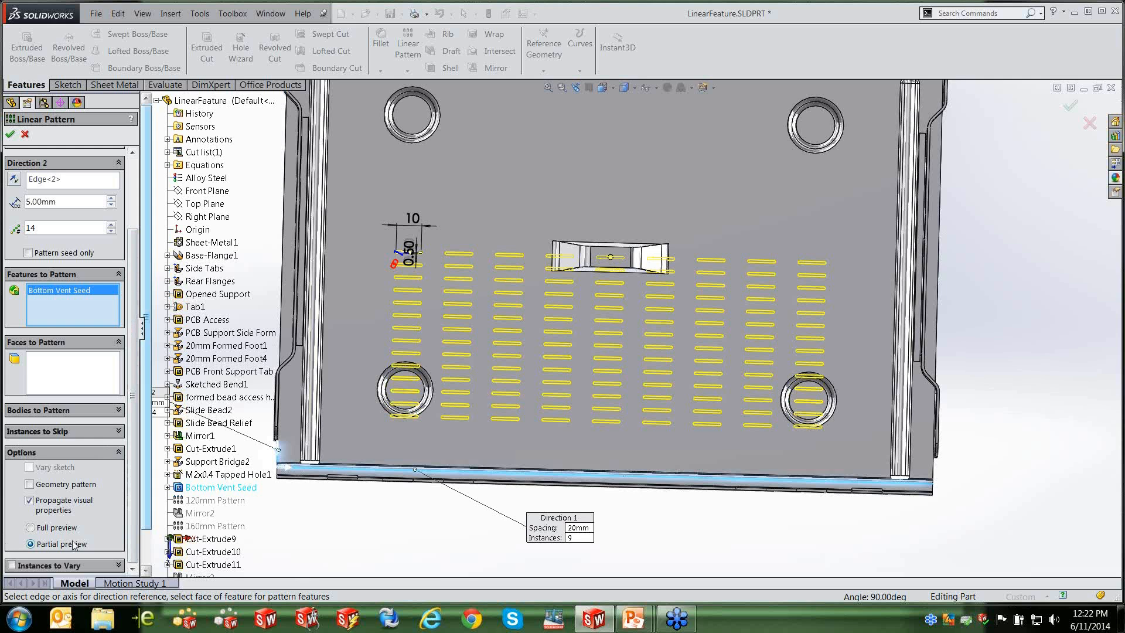
click(31, 527)
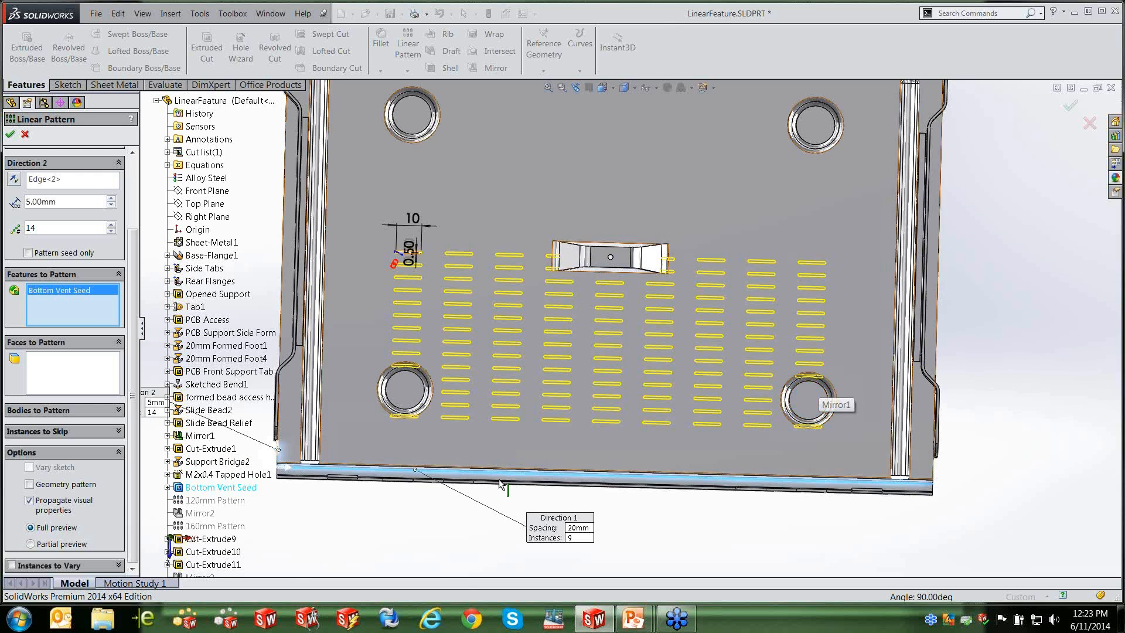
click(31, 543)
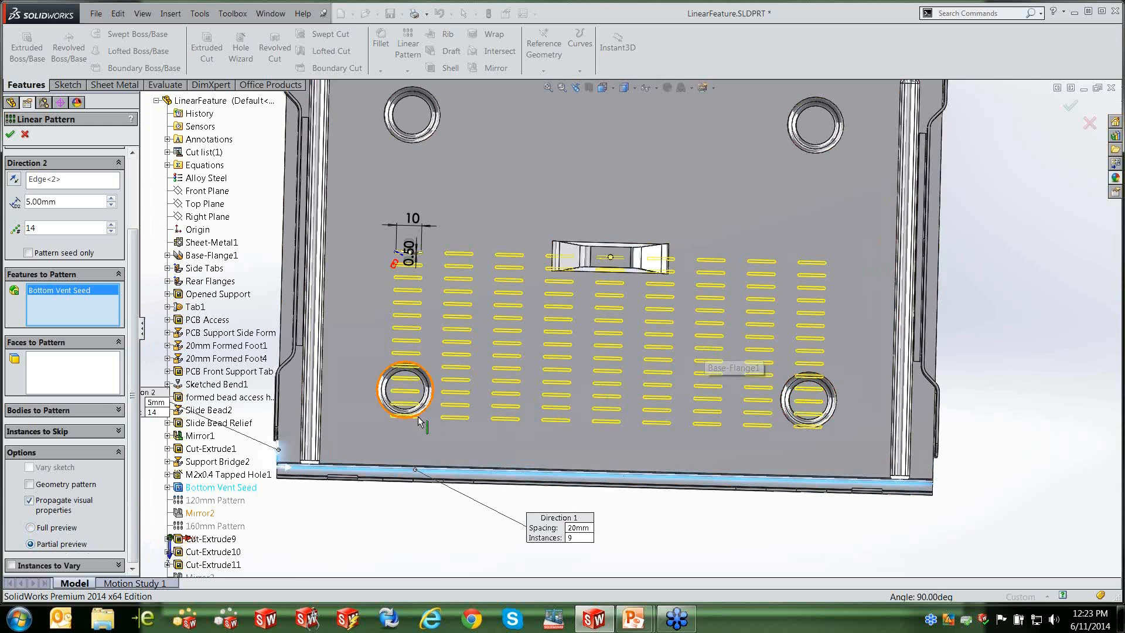
Skip the six vent instances under the support bridge, including (5,1), (5,2), (6,1) and (6,2).
middle_drag(607, 452, 512, 403)
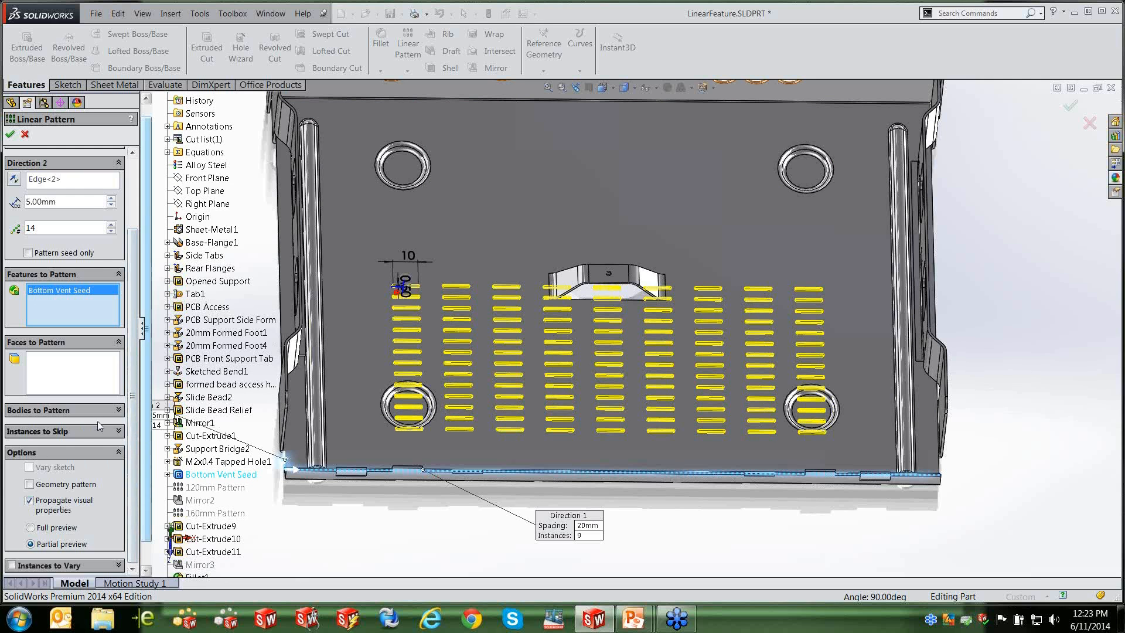
click(116, 432)
scroll(659, 285, down, 5)
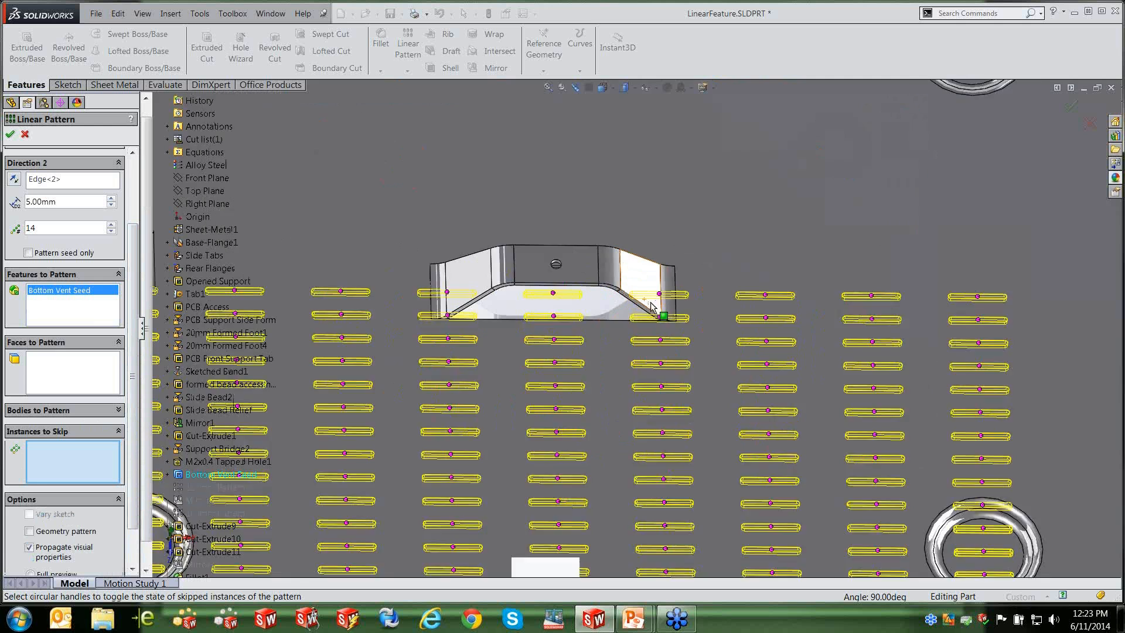
click(508, 325)
click(506, 291)
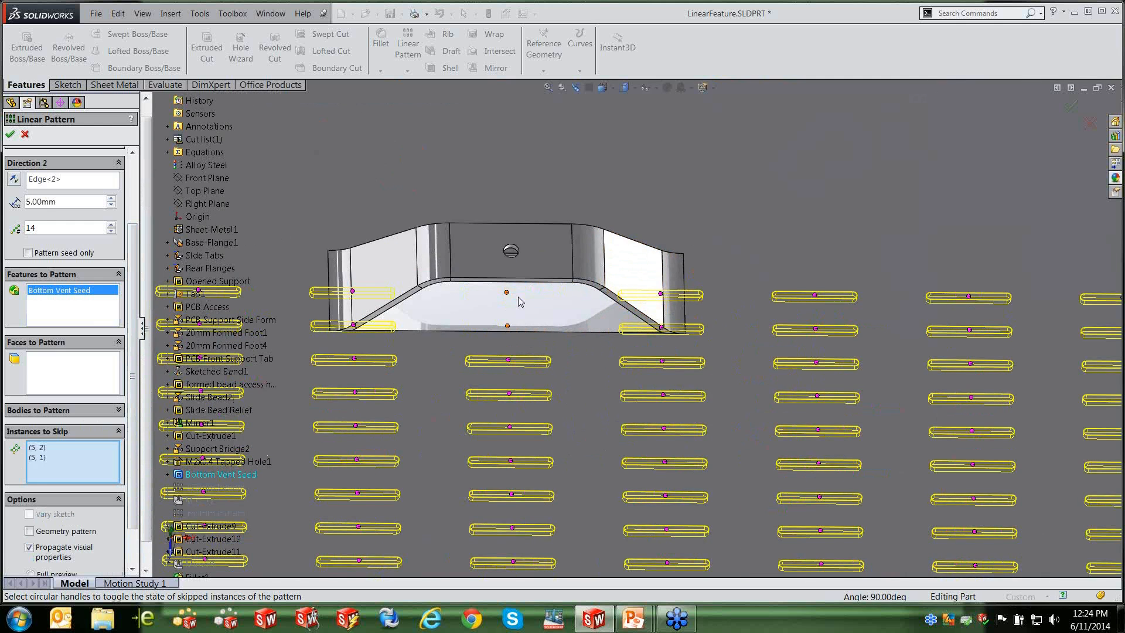
click(660, 293)
click(662, 327)
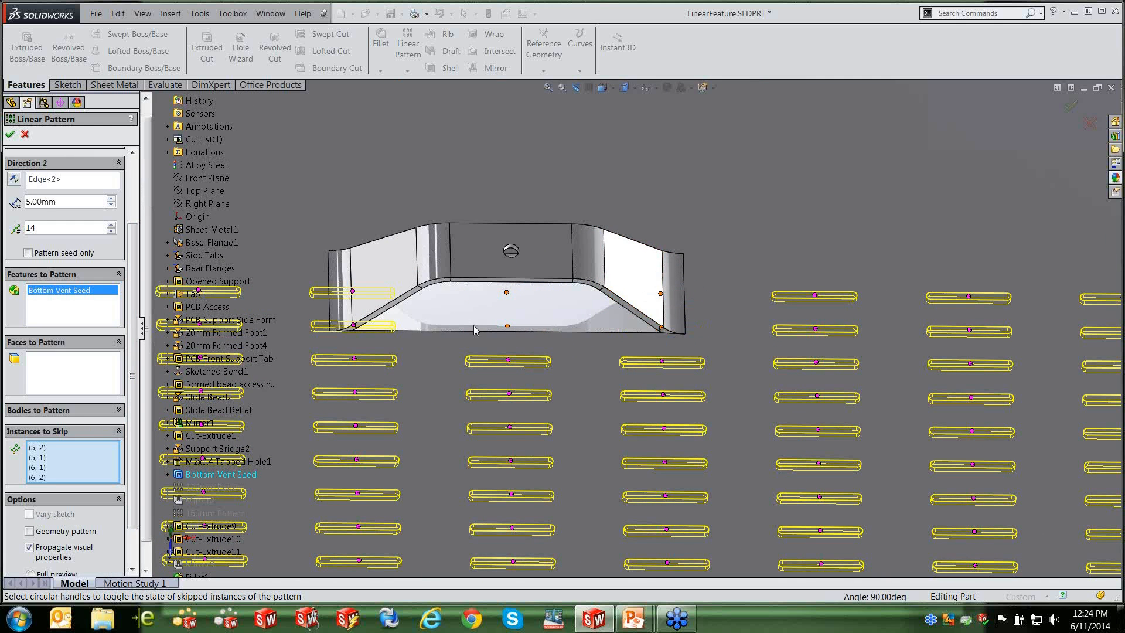
click(353, 324)
click(352, 291)
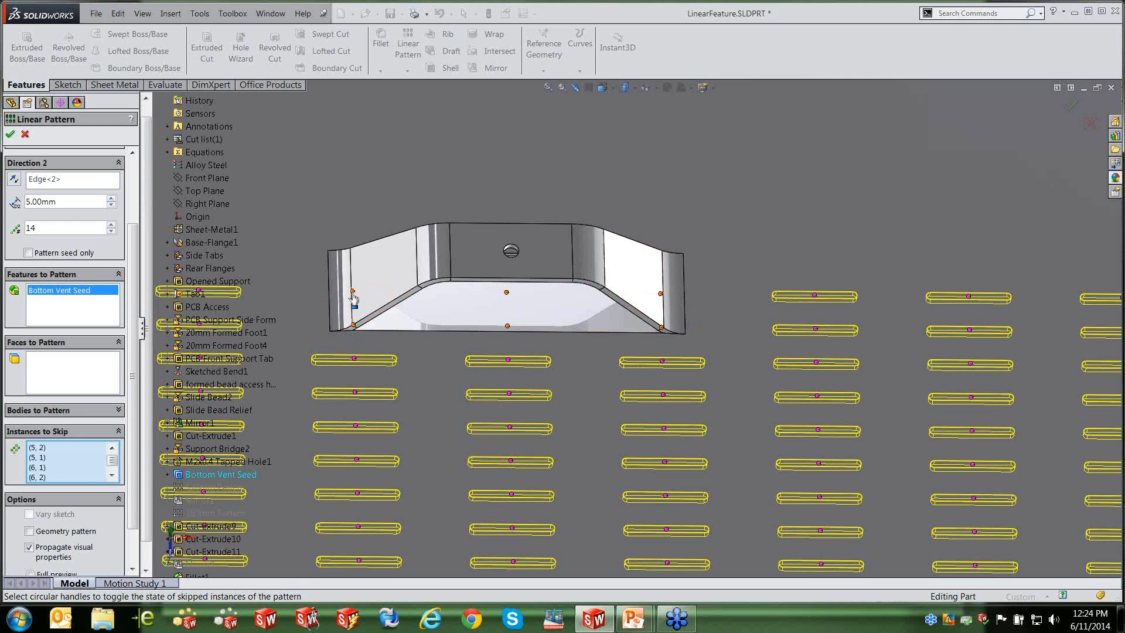
Skip the five vent instances that overlap the formed foot in the last pattern column.
scroll(718, 404, up, 6)
scroll(799, 450, down, 4)
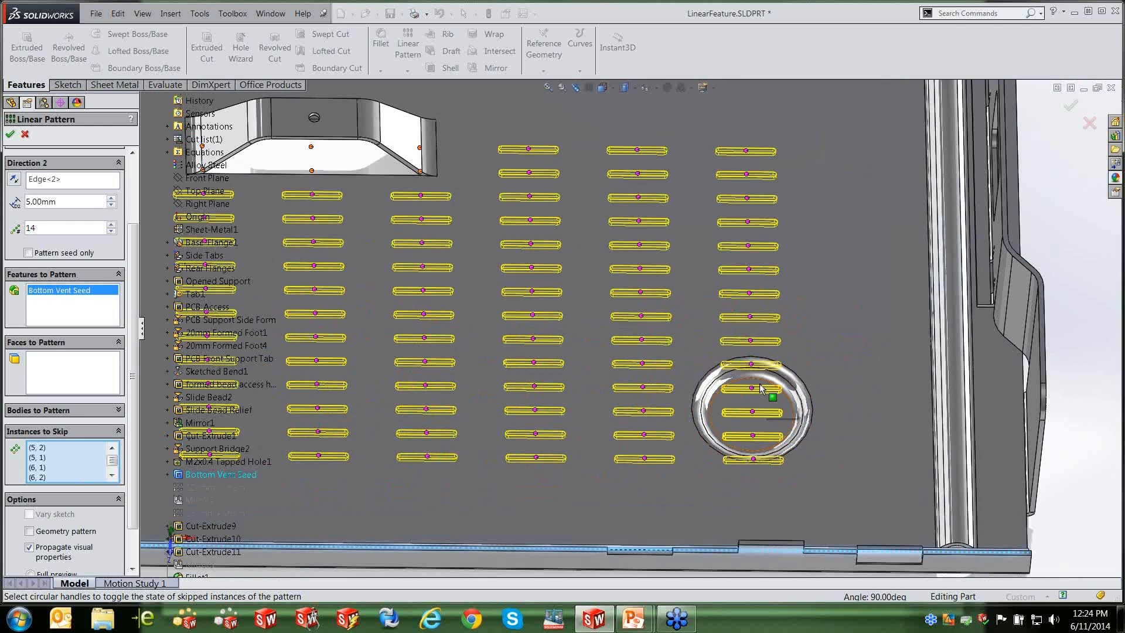
click(751, 389)
click(752, 411)
click(753, 436)
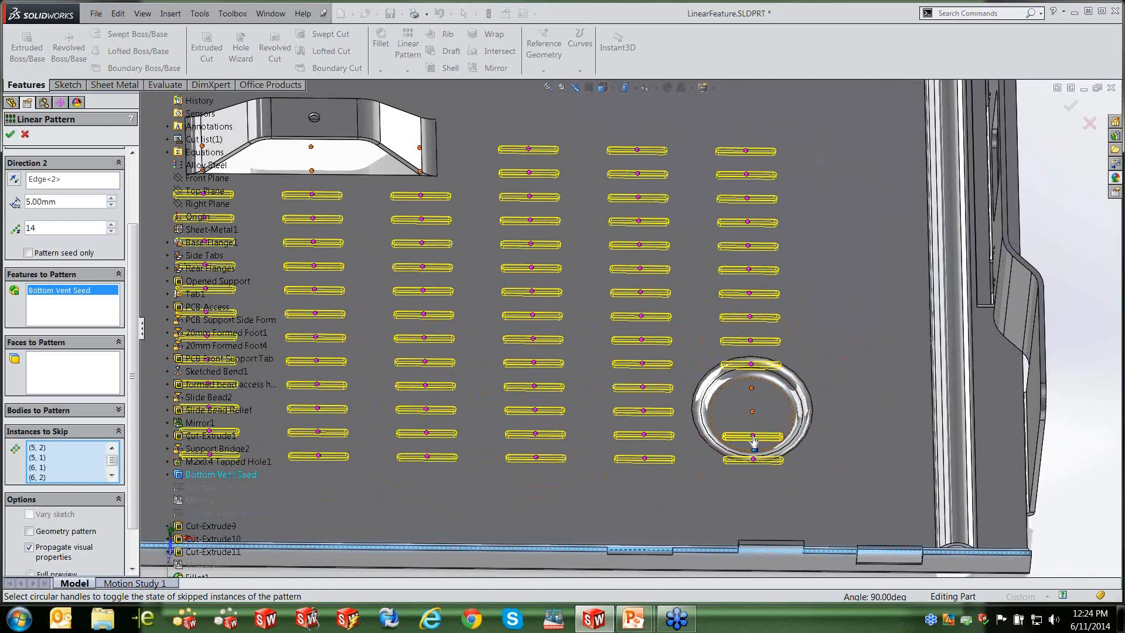
click(753, 459)
click(751, 364)
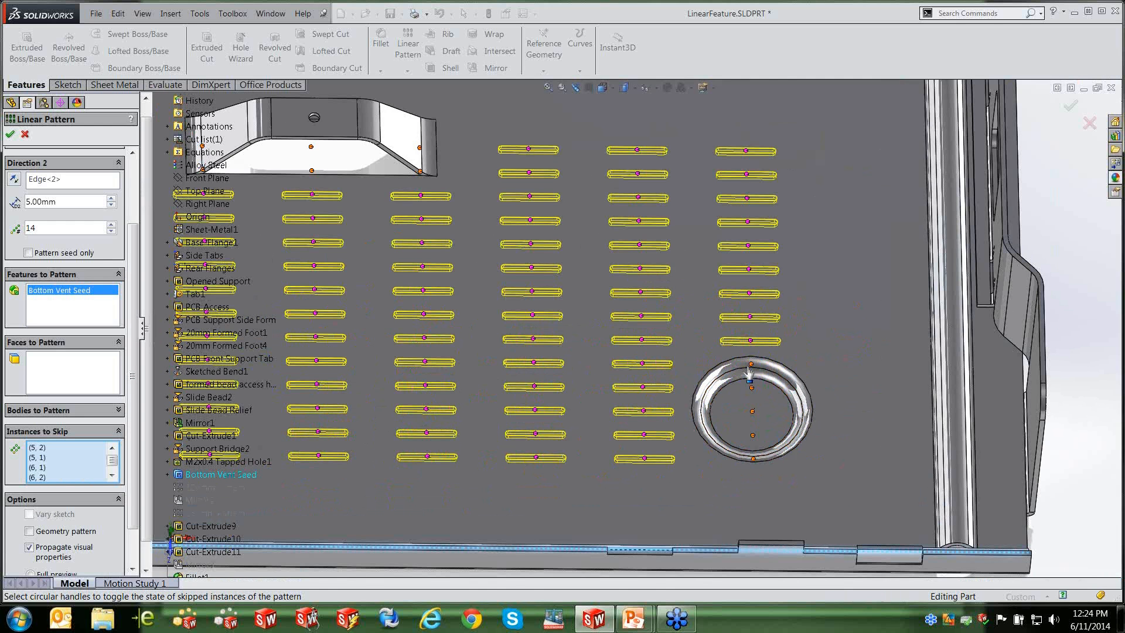
Skip the five vent instances over the other formed foot, in the seed column, and create the vent pattern.
scroll(716, 423, up, 5)
scroll(293, 375, down, 4)
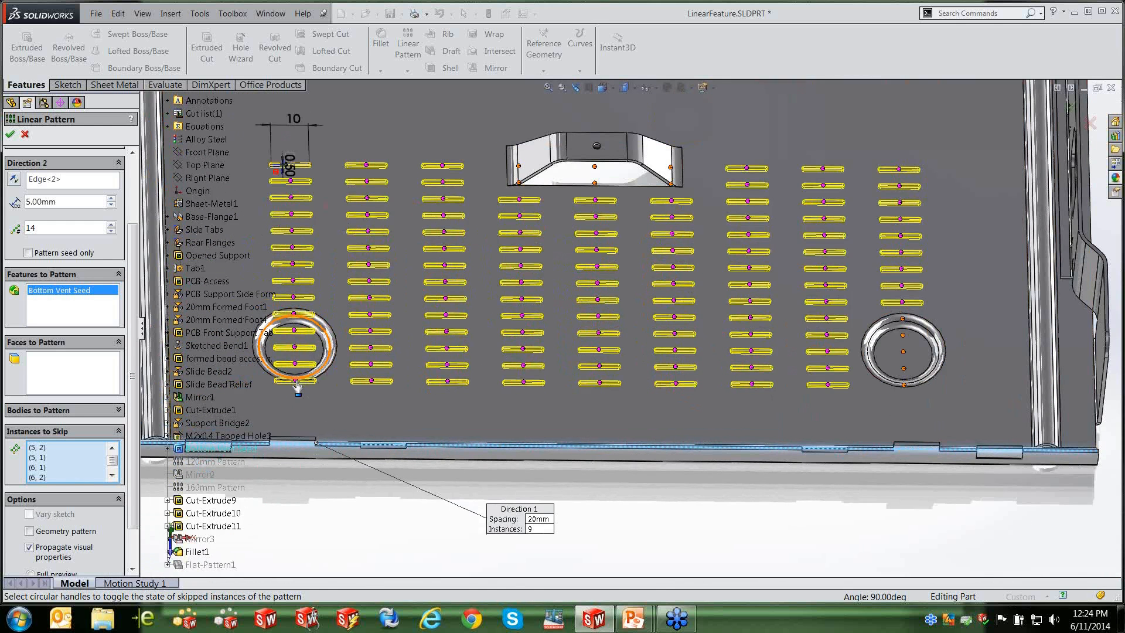
click(294, 363)
click(294, 346)
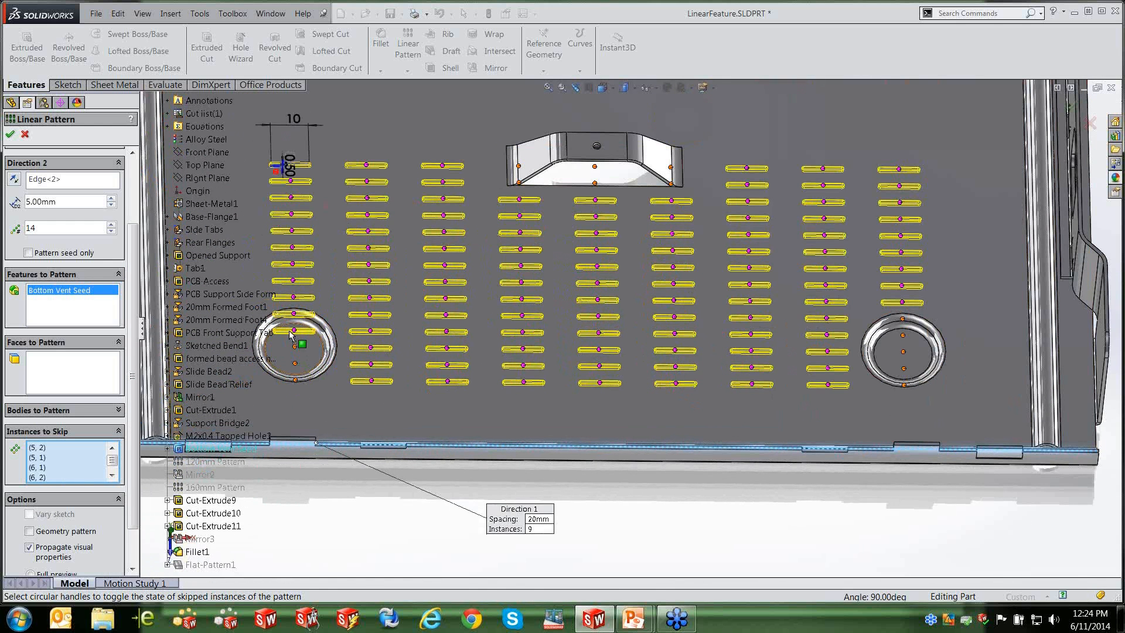
click(294, 331)
click(294, 313)
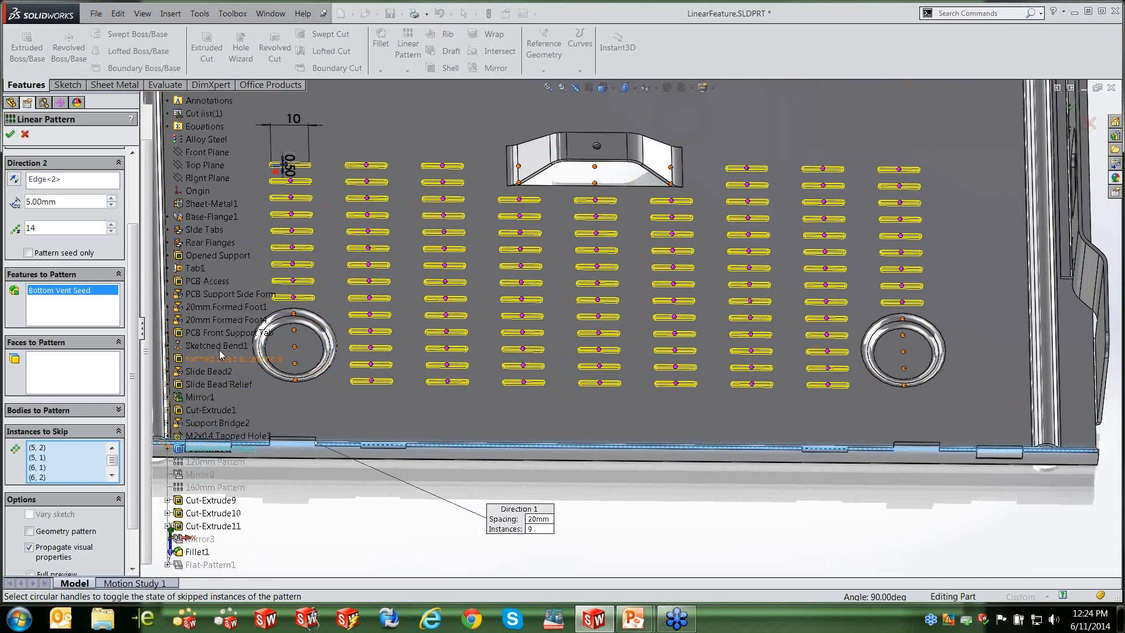
scroll(101, 487, down, 2)
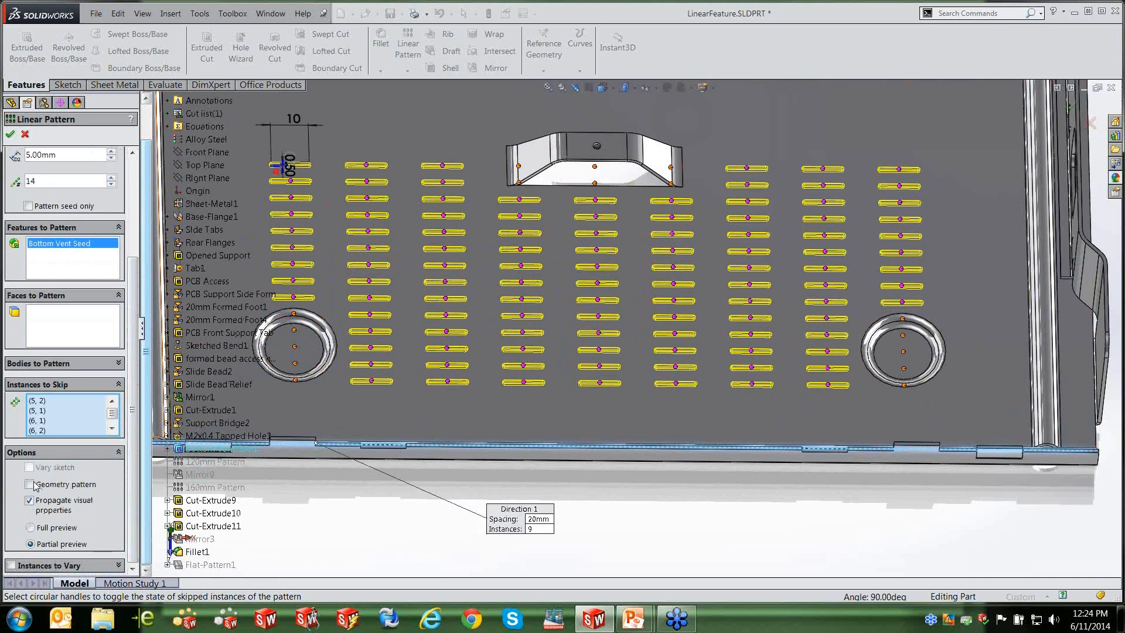
click(10, 134)
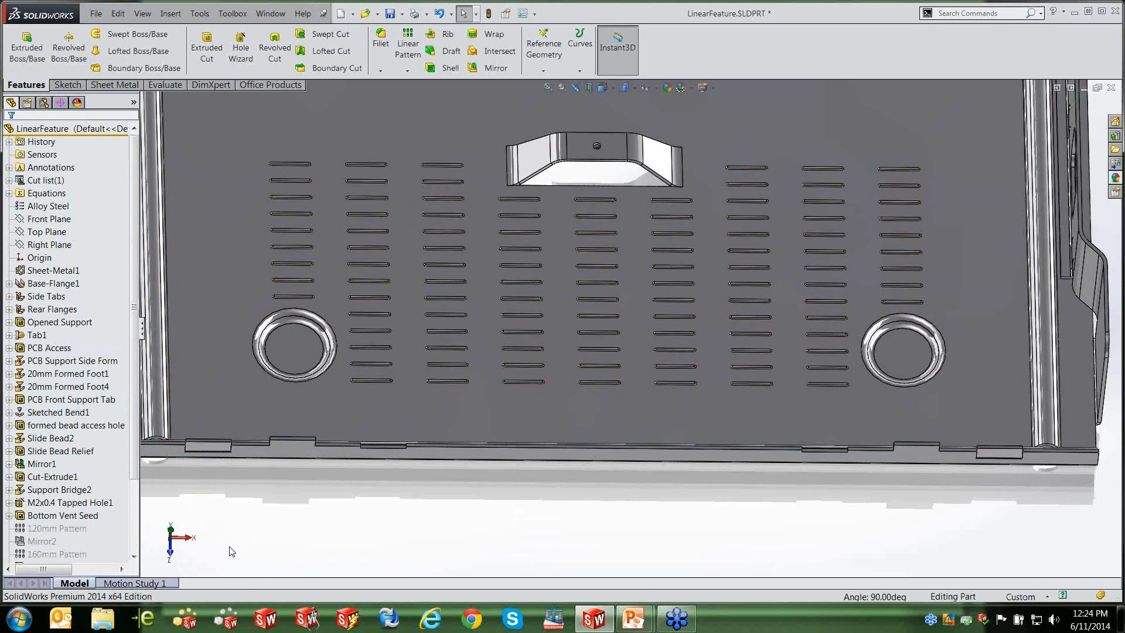
Reopen the finished vent pattern's definition, review its skipped instances and options, and close it.
scroll(118, 410, down, 3)
click(54, 541)
click(55, 540)
right_click(54, 541)
click(60, 348)
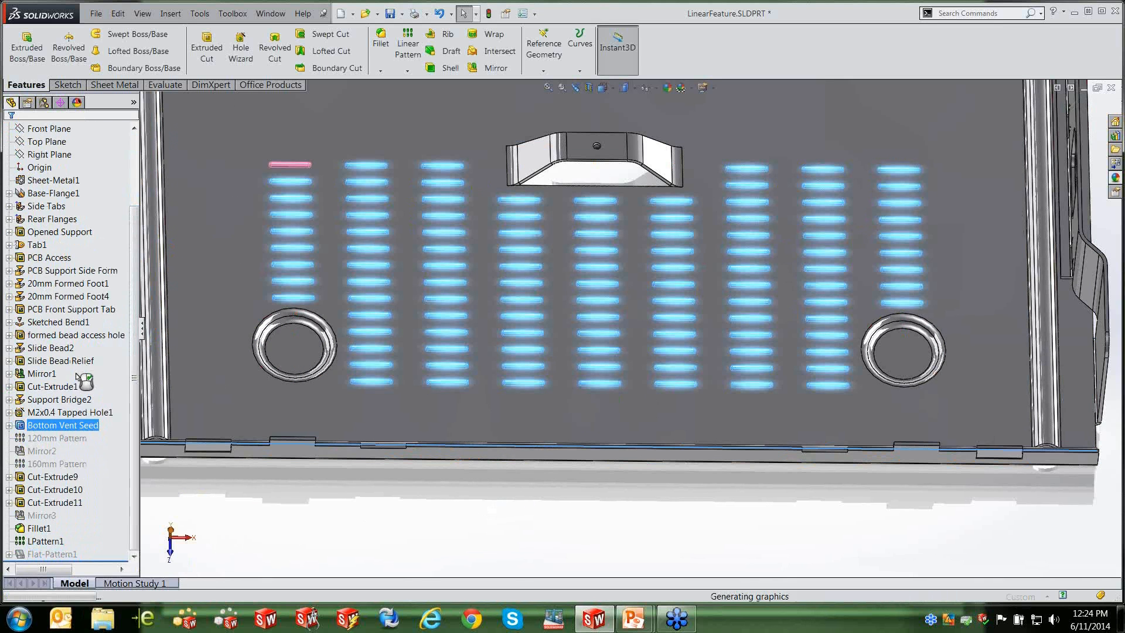
drag(133, 404, 133, 490)
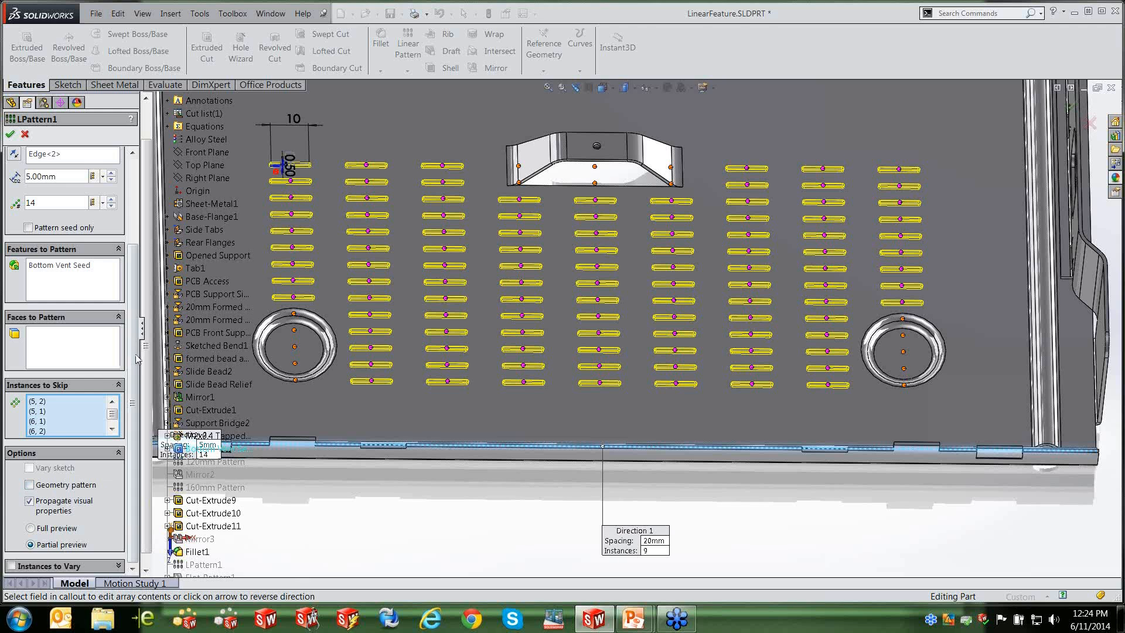
scroll(137, 358, up, 3)
click(10, 135)
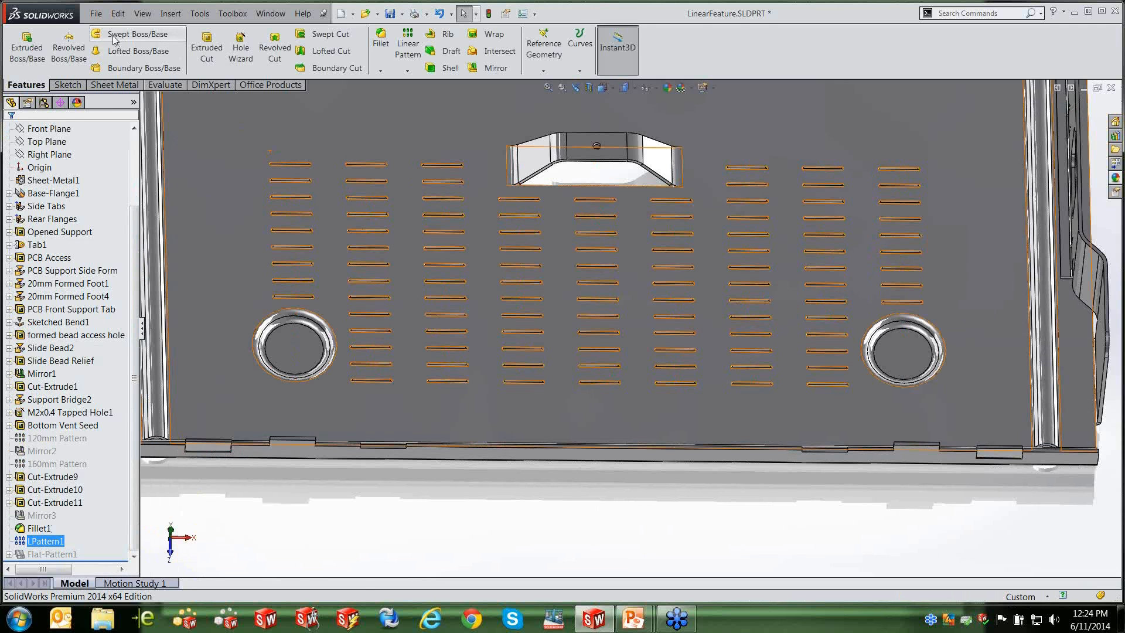
Open the part file Geometry_Pattern.SLDPRT from the Patterns folder.
click(95, 13)
click(117, 59)
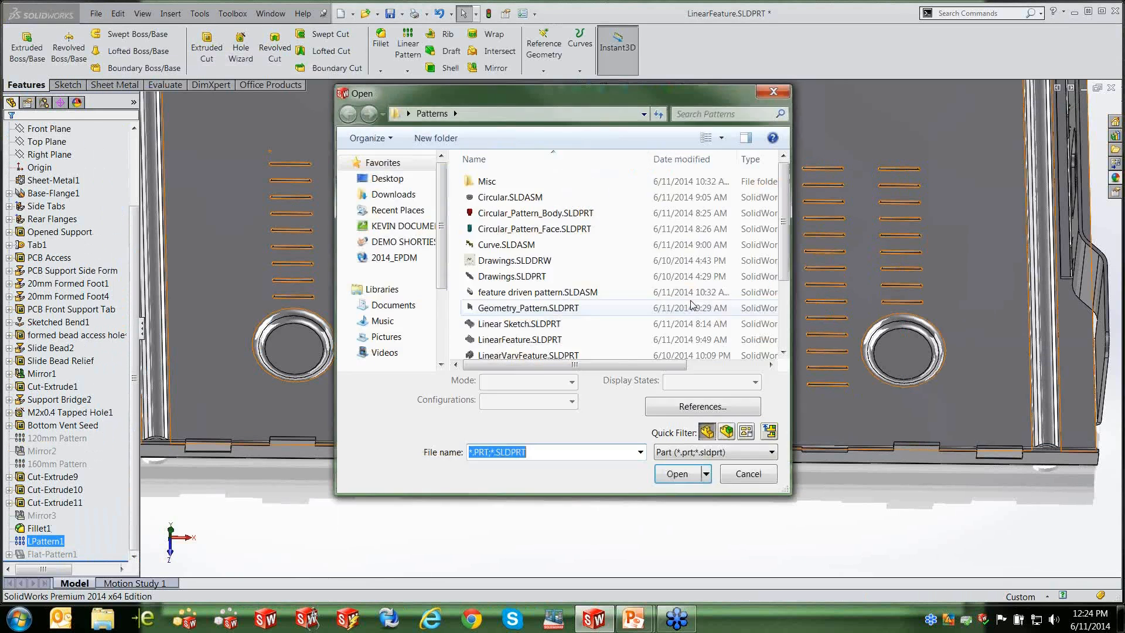
double_click(528, 244)
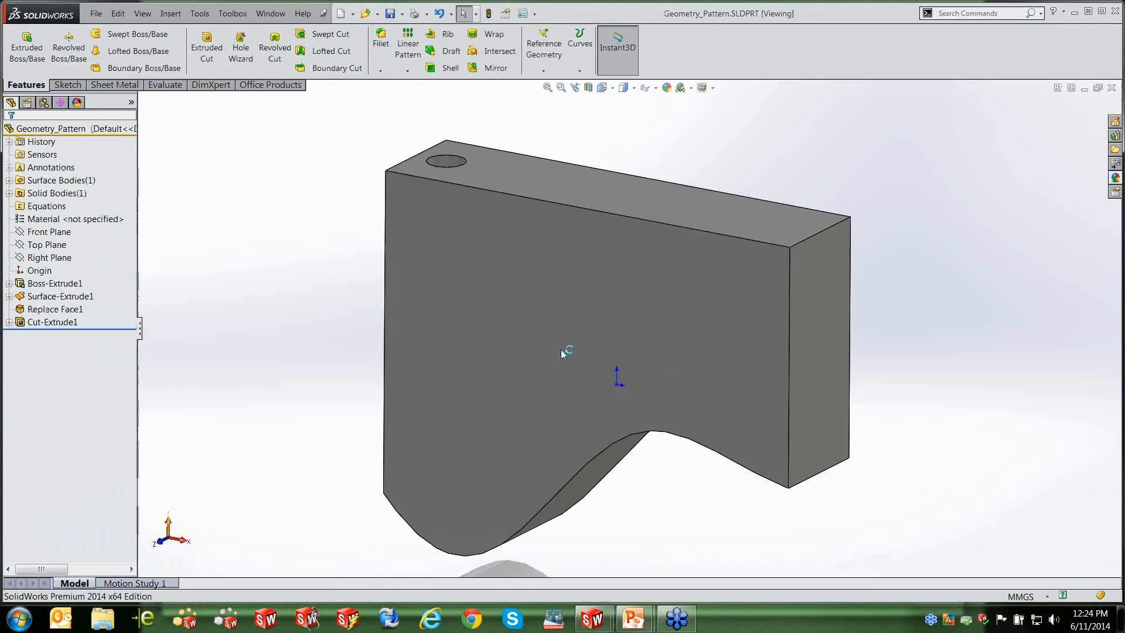
Apply a section view along the Front Plane to expose the inside of the hole cut.
click(588, 88)
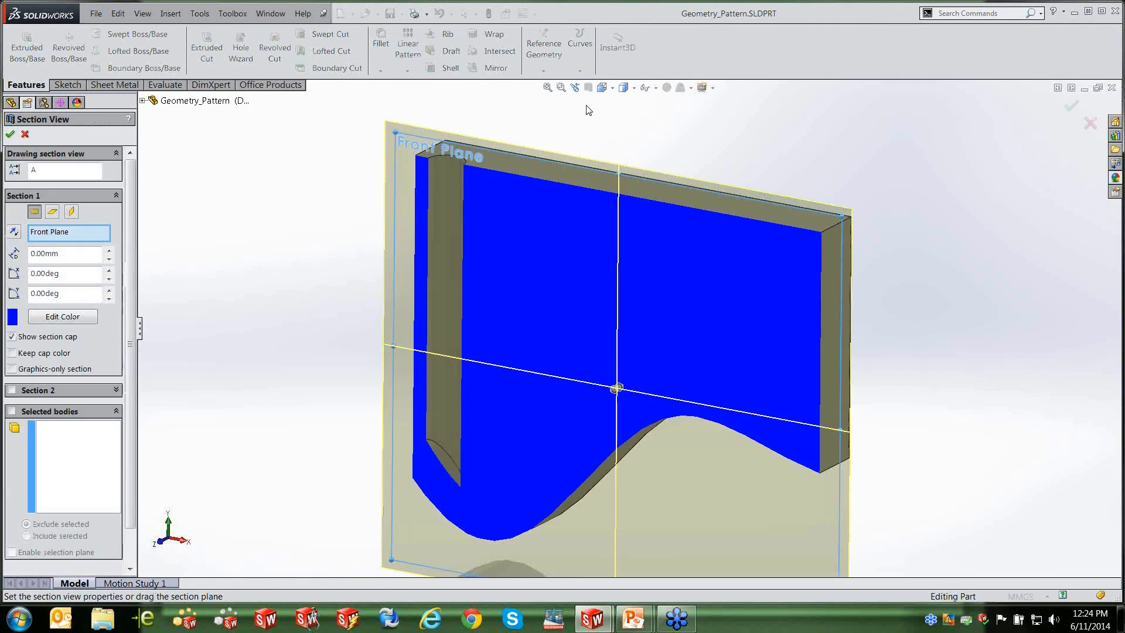
click(11, 134)
middle_drag(469, 392, 493, 314)
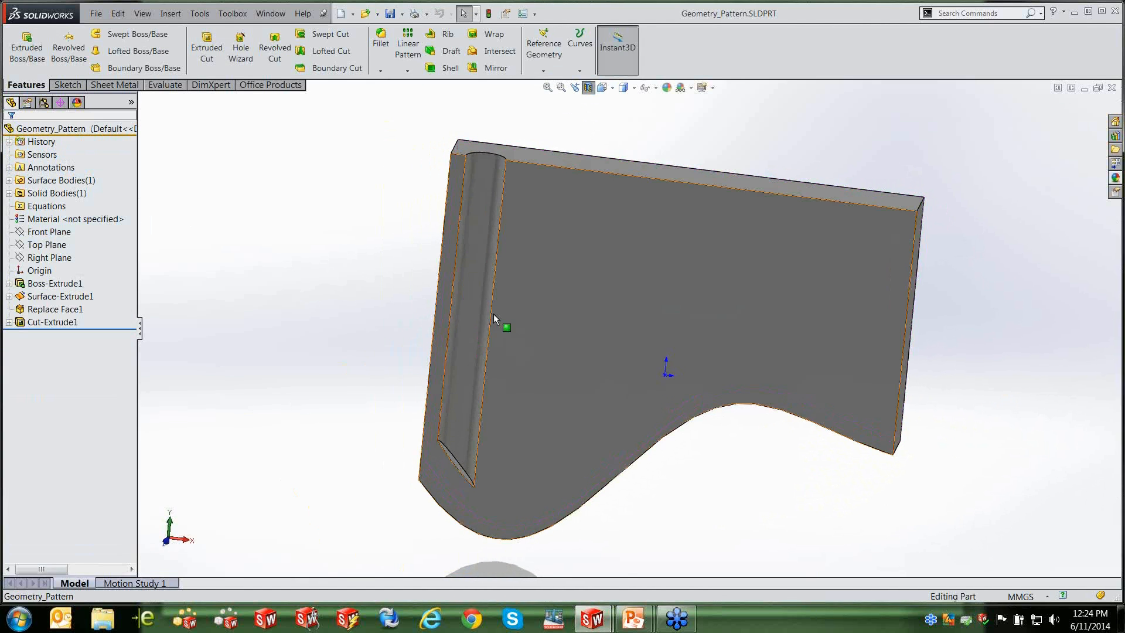
Examine the end condition and offset settings of the hole's Cut-Extrude1 feature, then close its definition.
right_click(59, 322)
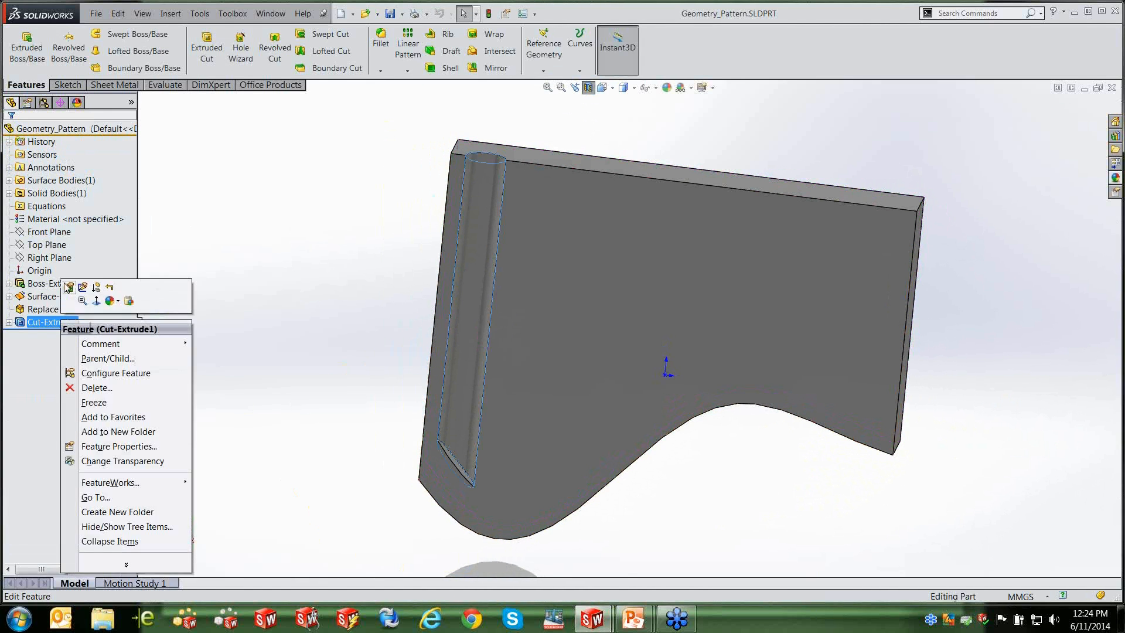
click(68, 287)
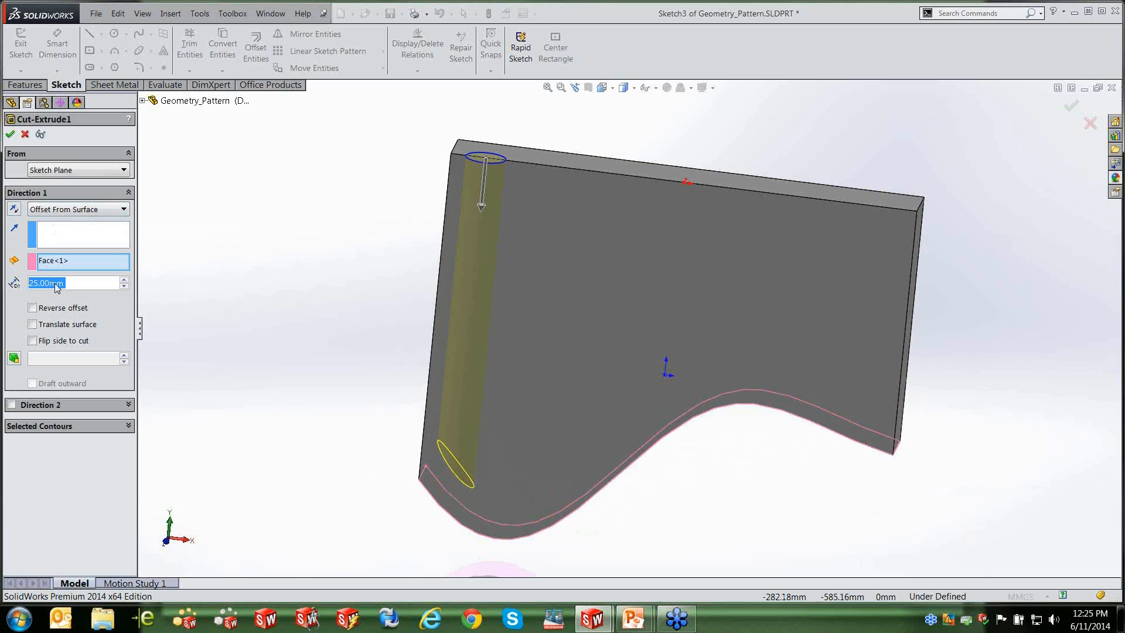
click(10, 134)
Start a linear pattern of the hole cut along the block's long upper edge with 30 mm spacing.
click(407, 71)
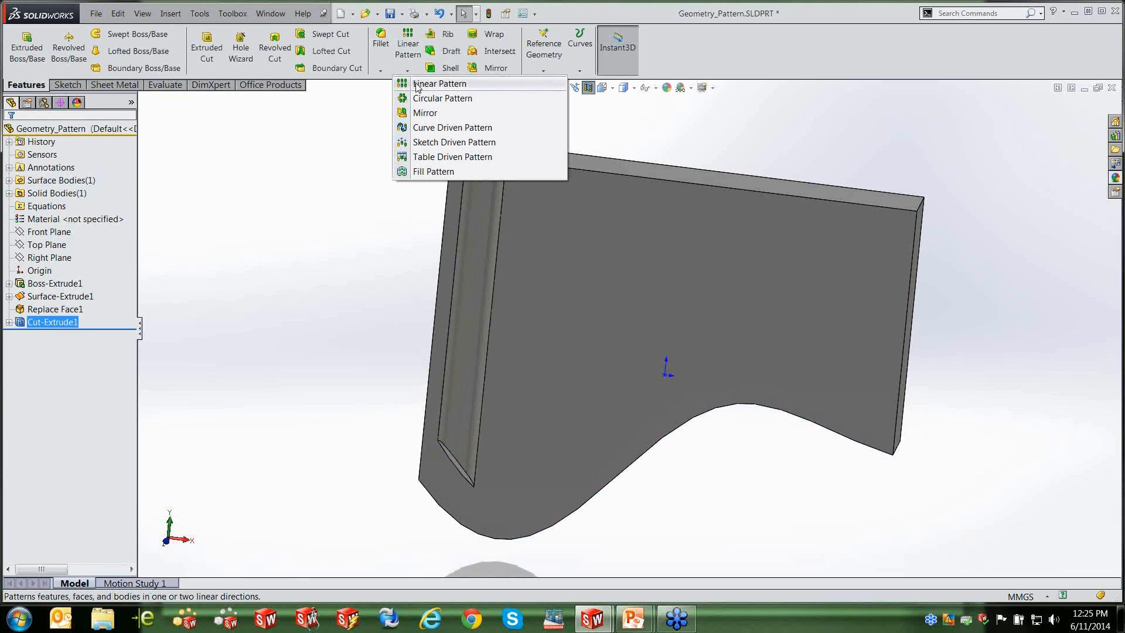
click(423, 83)
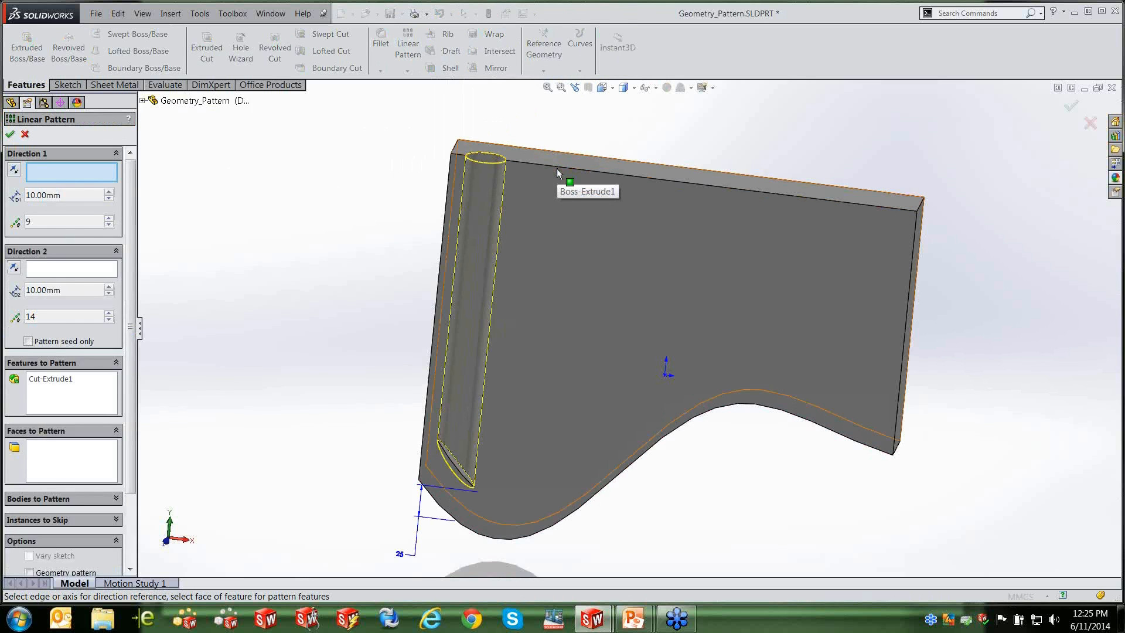
click(567, 154)
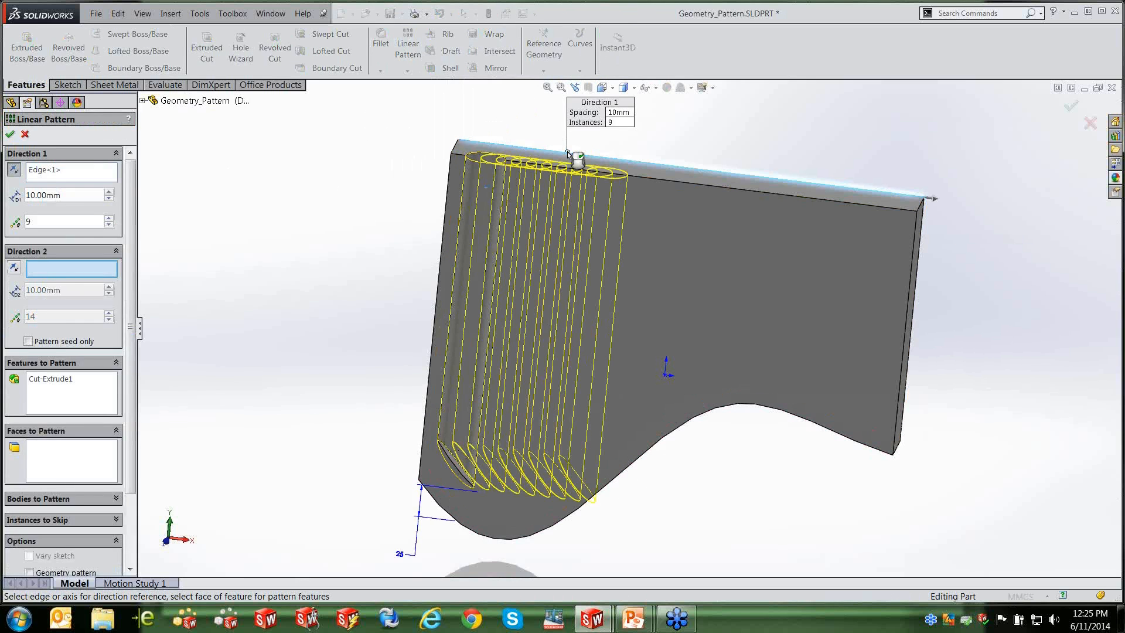
click(108, 193)
click(109, 192)
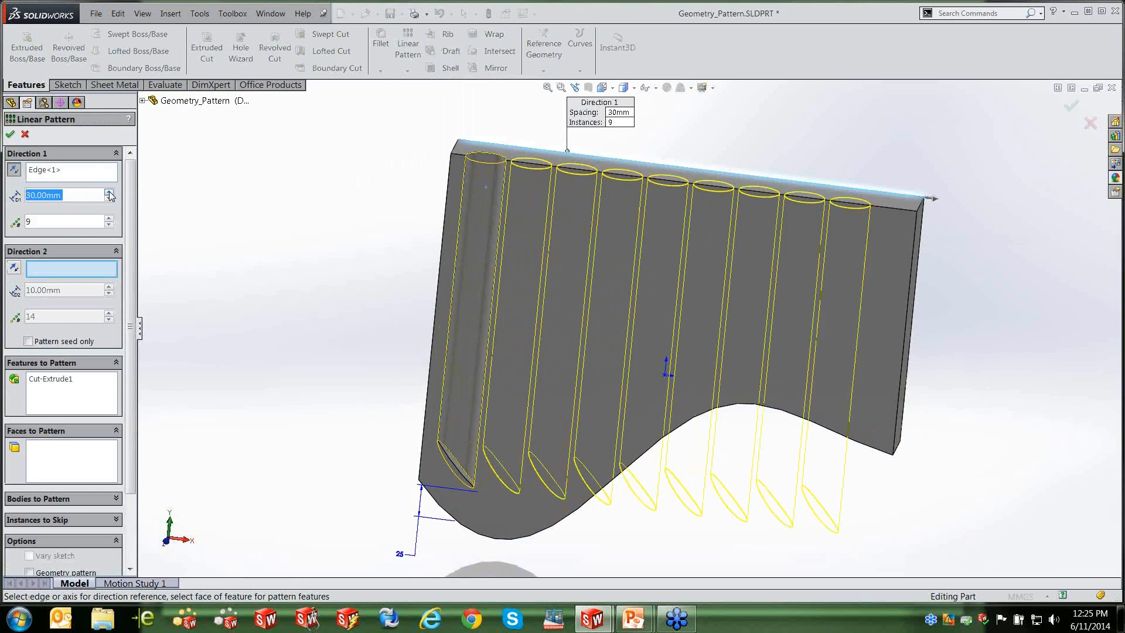
Enable the Geometry pattern option and create the linear hole pattern.
drag(129, 410, 131, 518)
click(29, 485)
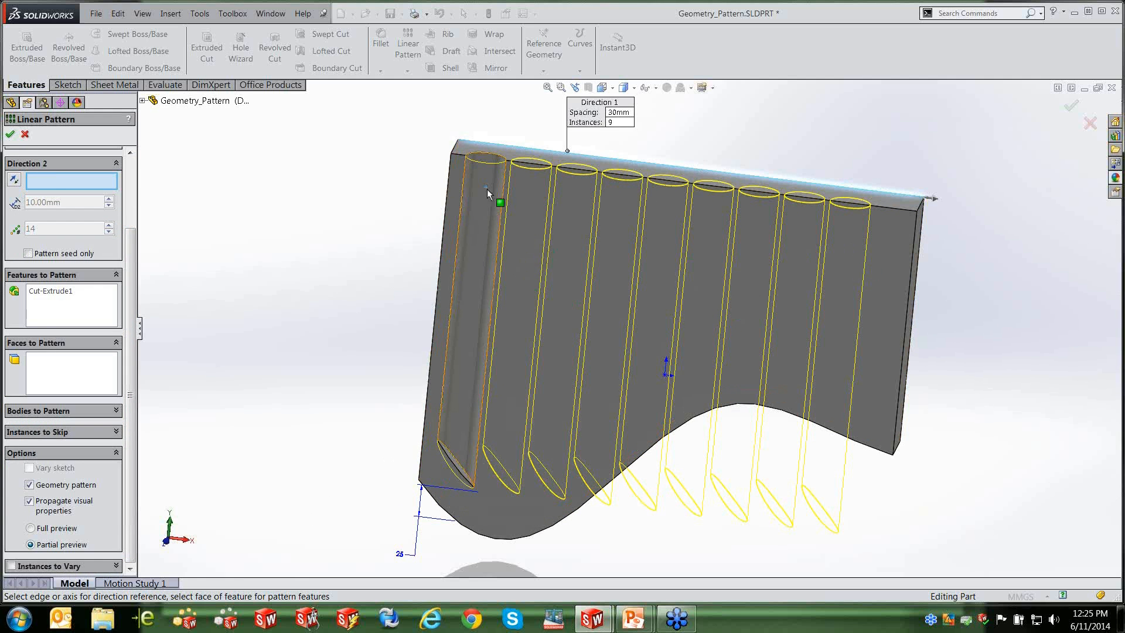
click(10, 136)
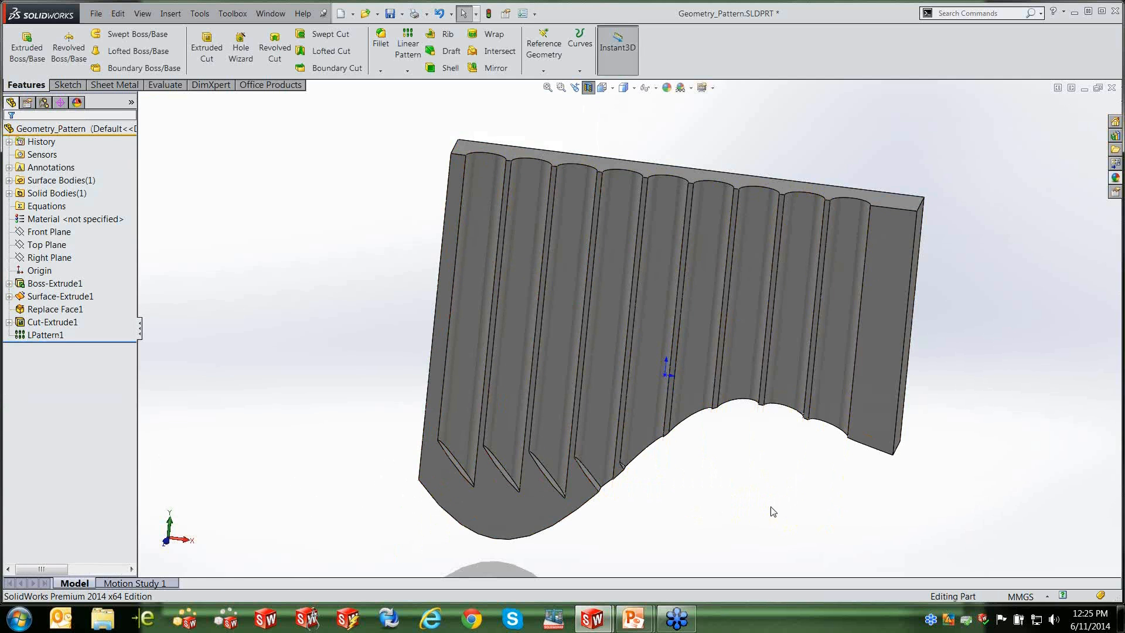
Edit the hole pattern to turn off Geometry pattern and rebuild it.
middle_drag(789, 484, 799, 415)
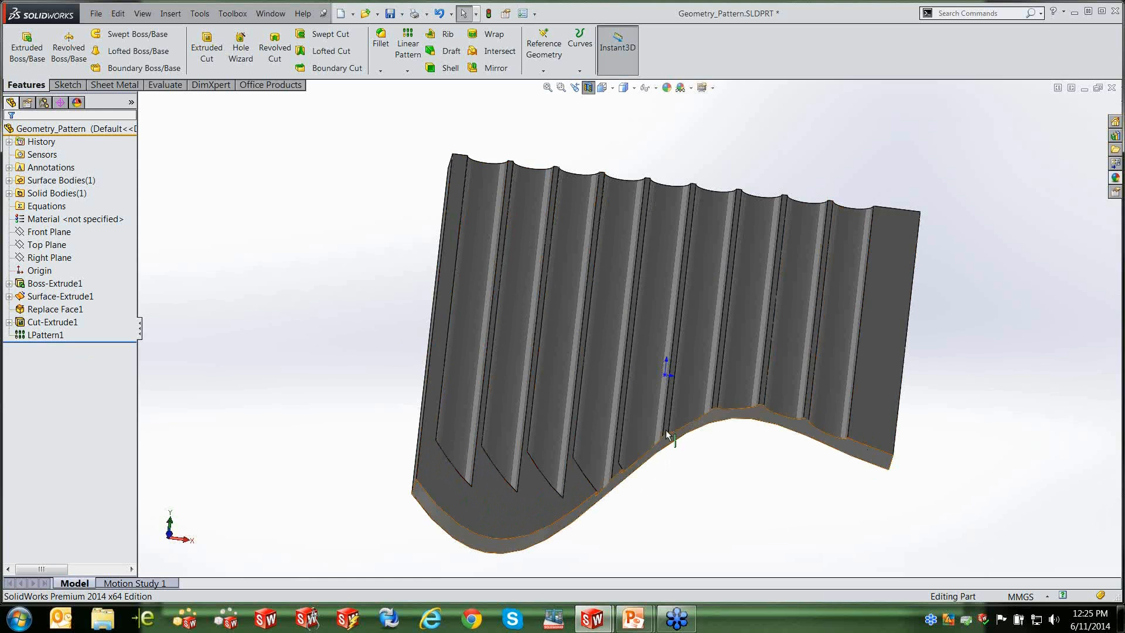
right_click(39, 336)
click(47, 304)
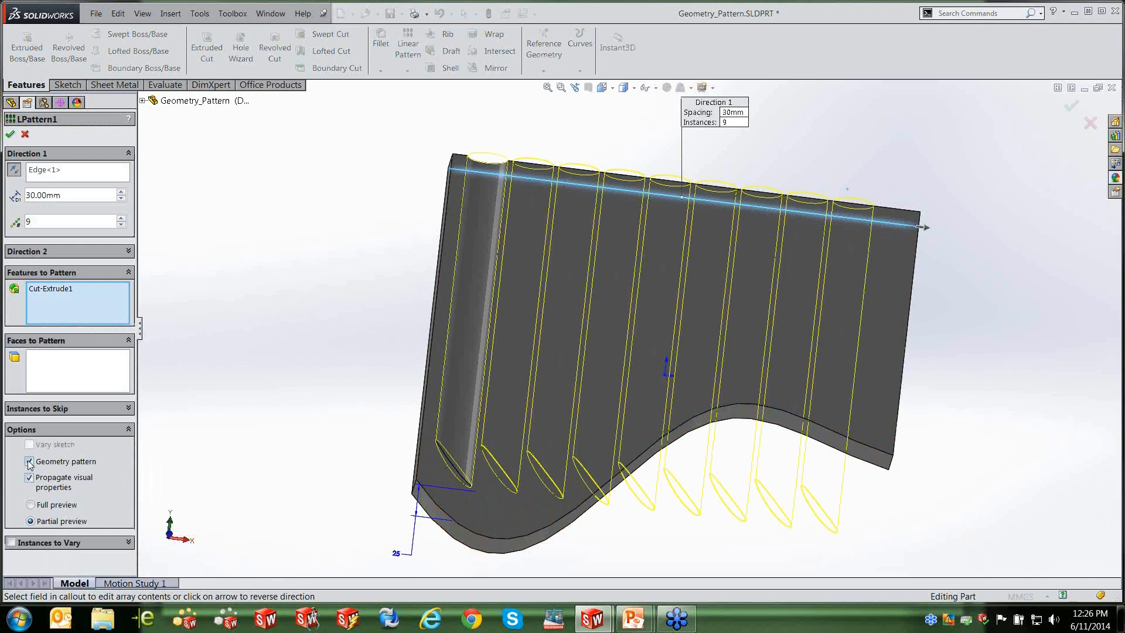
click(28, 461)
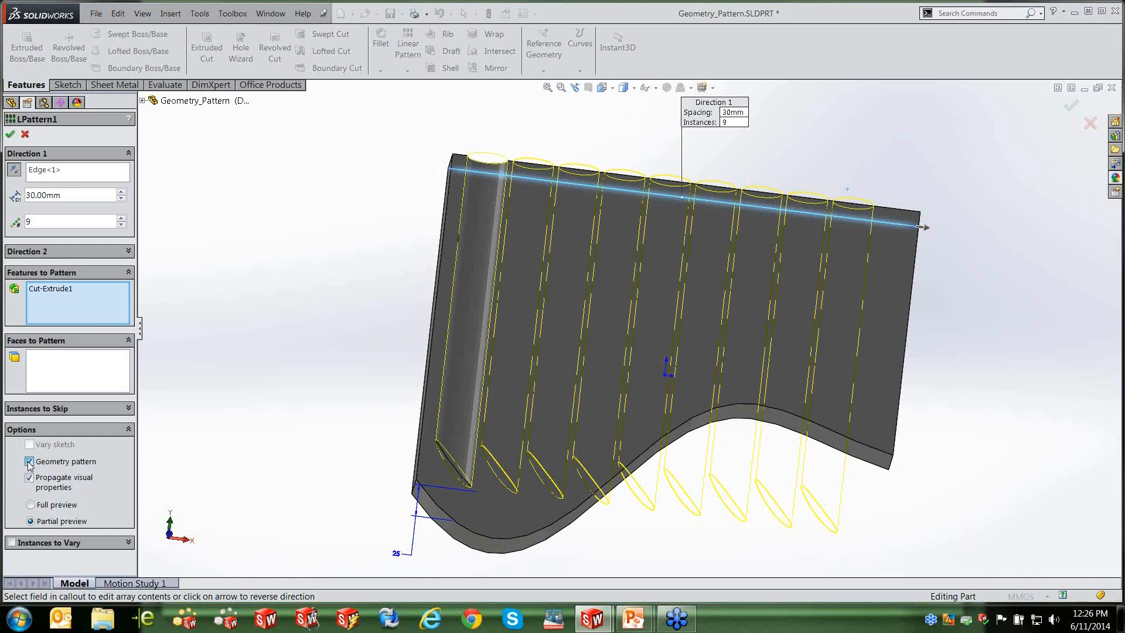
click(11, 136)
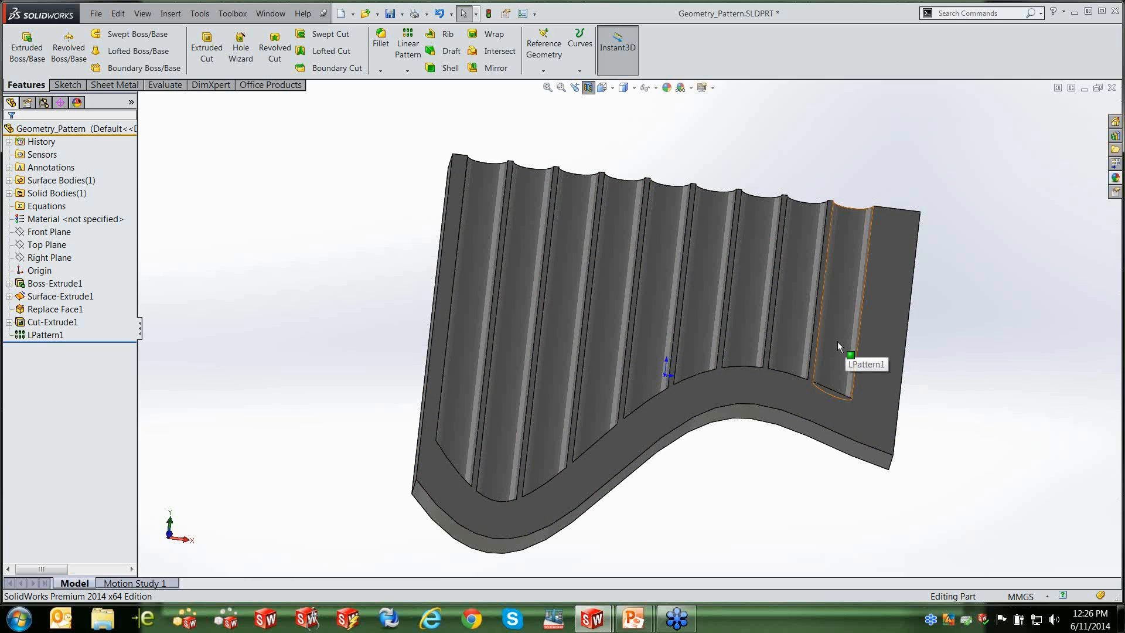
middle_drag(800, 376, 838, 467)
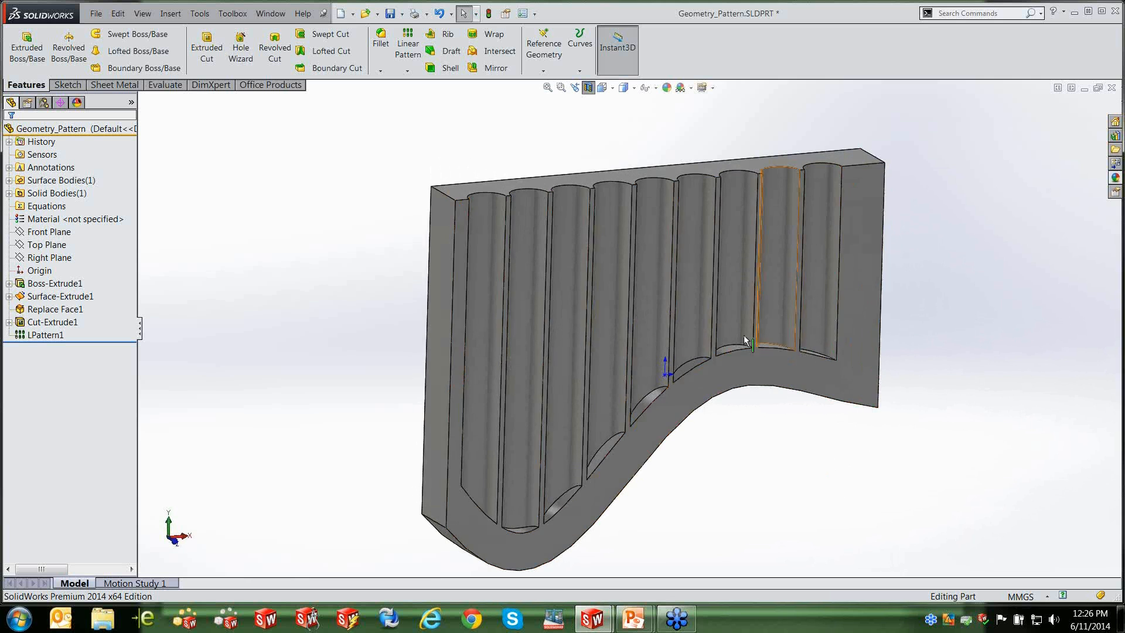
right_click(54, 335)
click(65, 305)
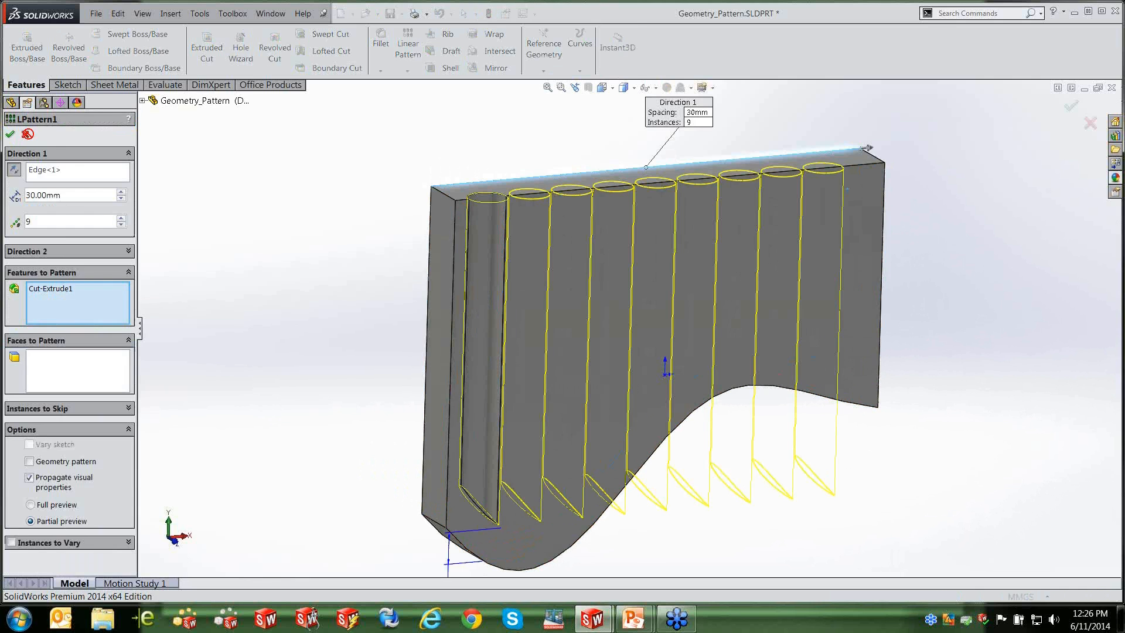
click(10, 134)
right_click(52, 338)
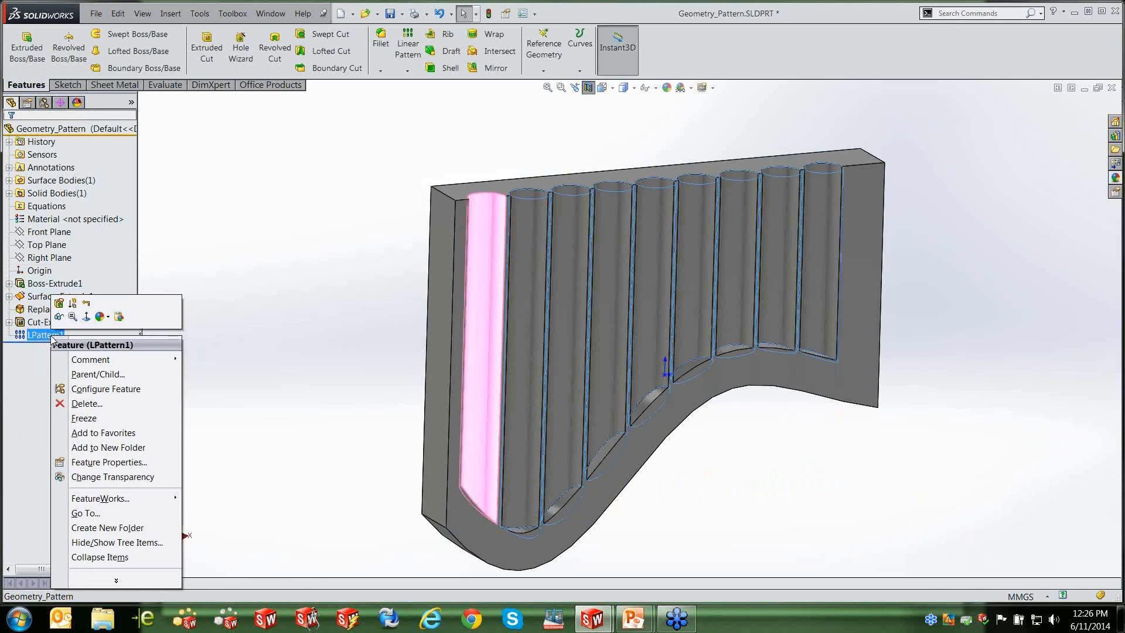
Edit Cut-Extrude1 so its Offset From Surface end condition references the Top Plane instead of the curved face.
right_click(44, 322)
click(58, 303)
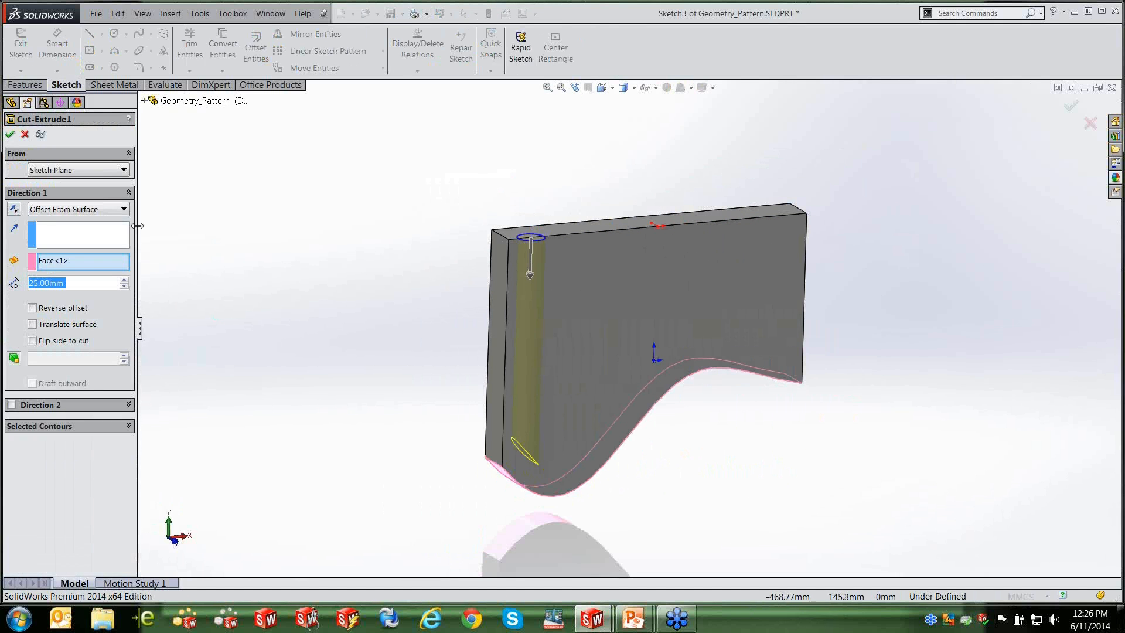
click(99, 255)
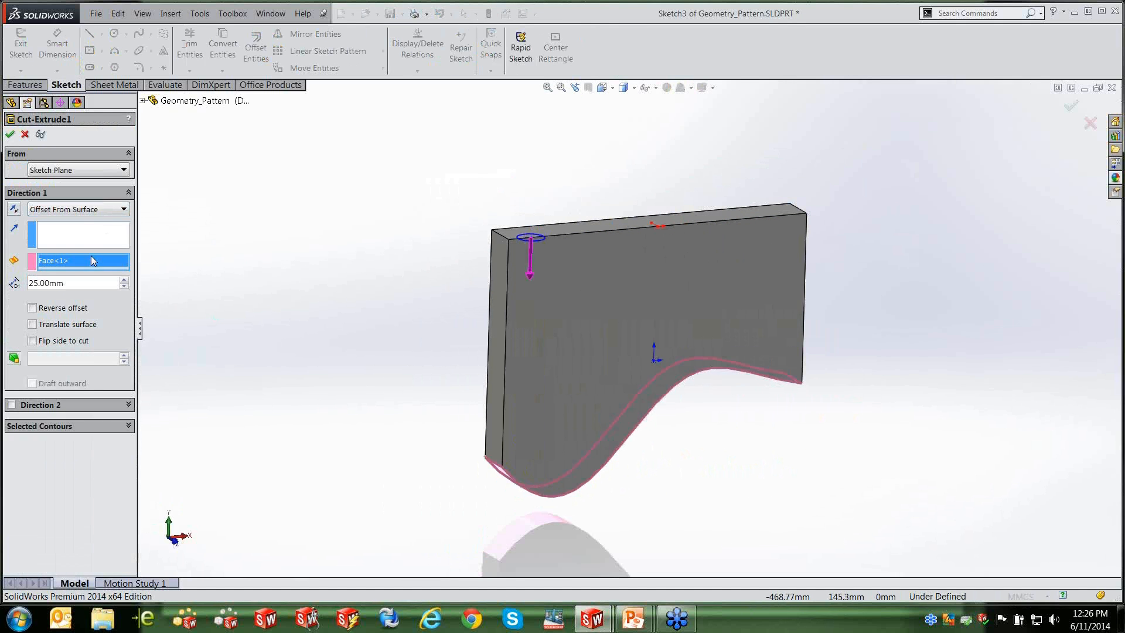
click(143, 100)
click(193, 218)
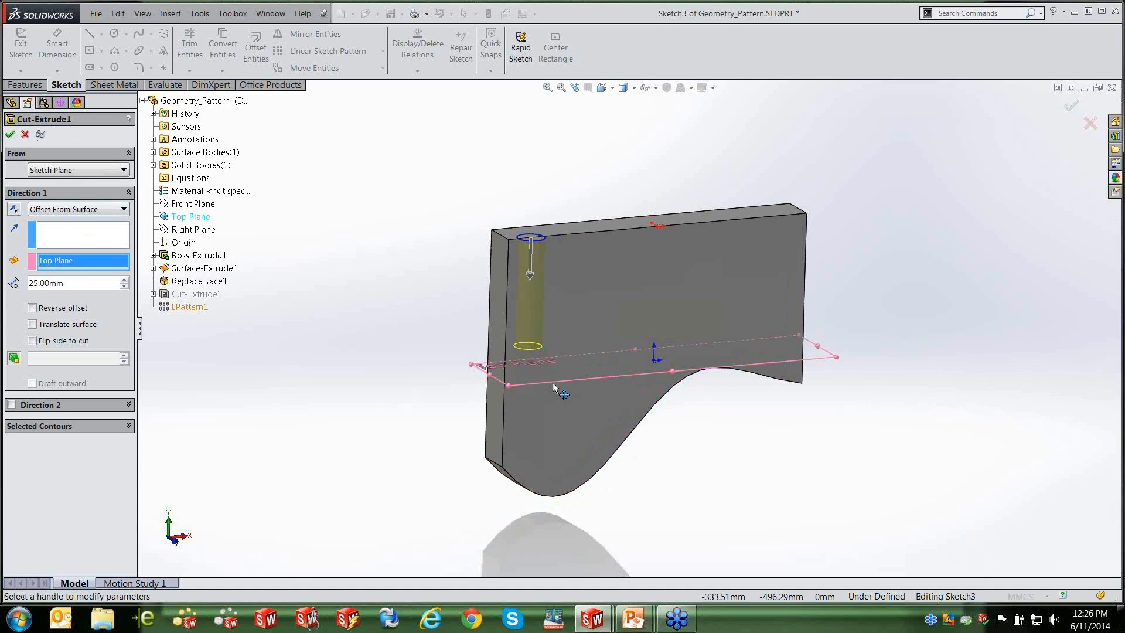
click(10, 136)
Enable Geometry pattern in the existing hole pattern LPattern1, accept the edit, and close the Geometry_Pattern part without saving.
ctrl+click(57, 336)
right_click(57, 336)
click(65, 305)
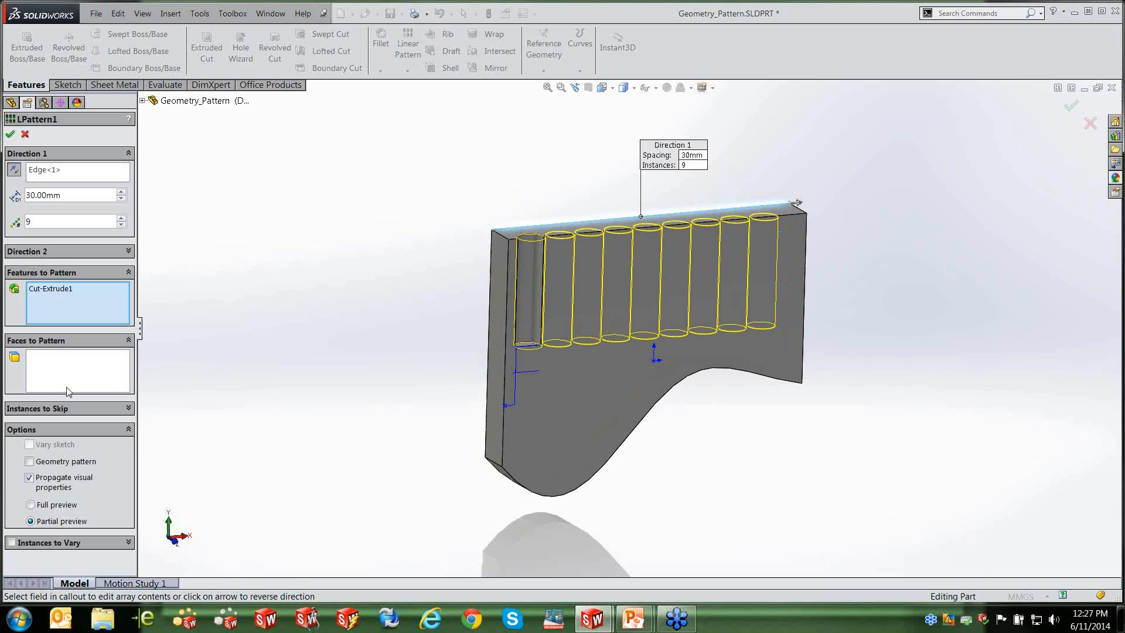
click(30, 462)
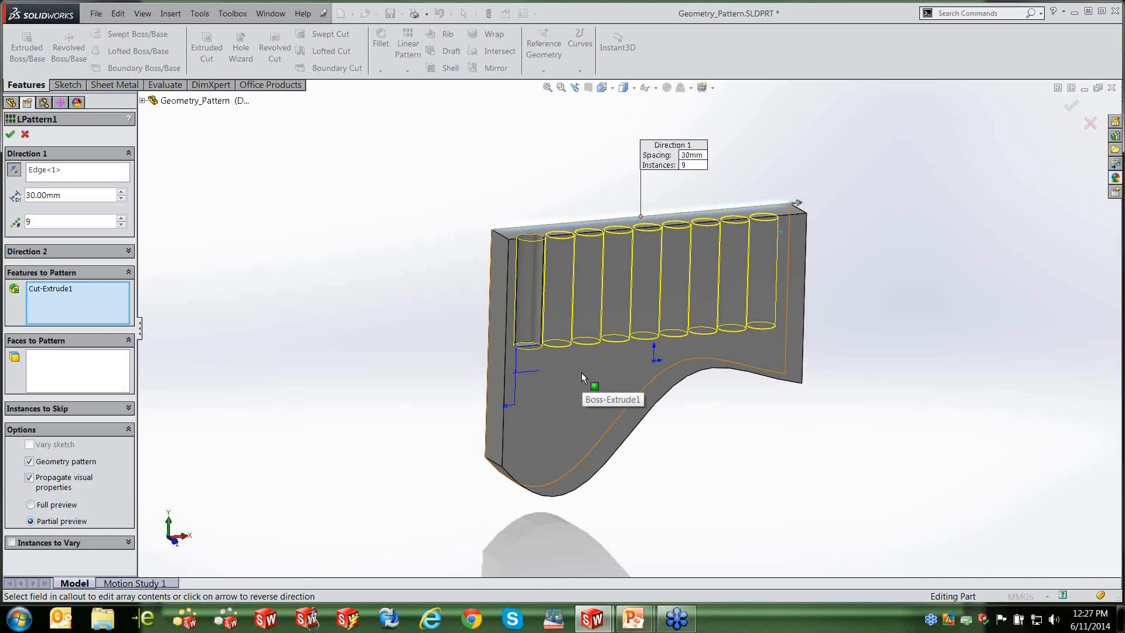
click(10, 134)
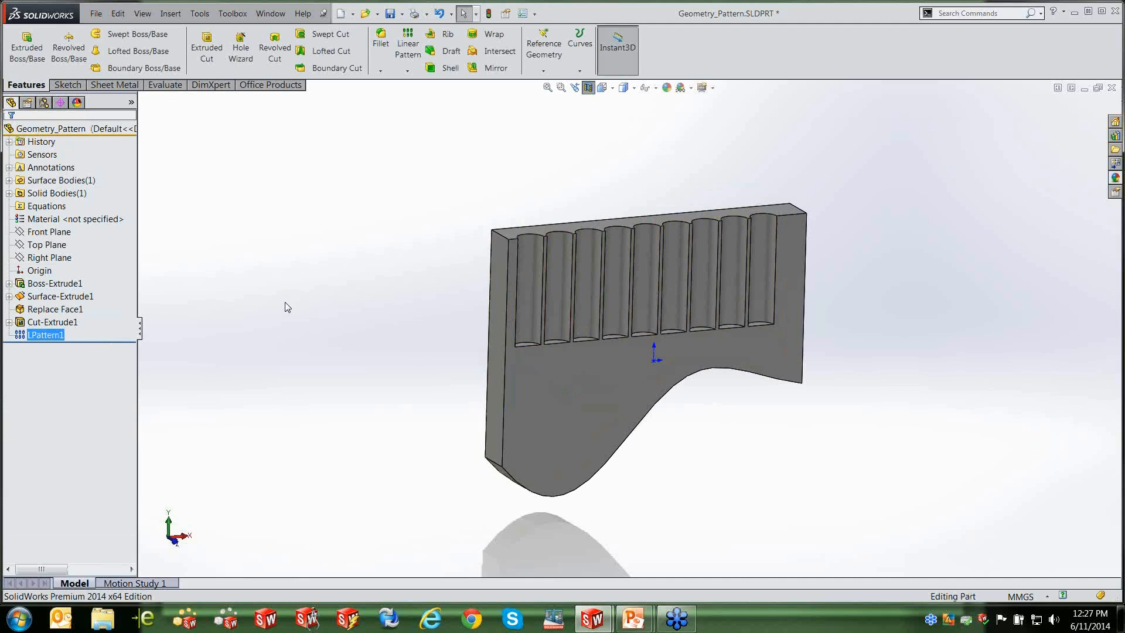
click(1111, 87)
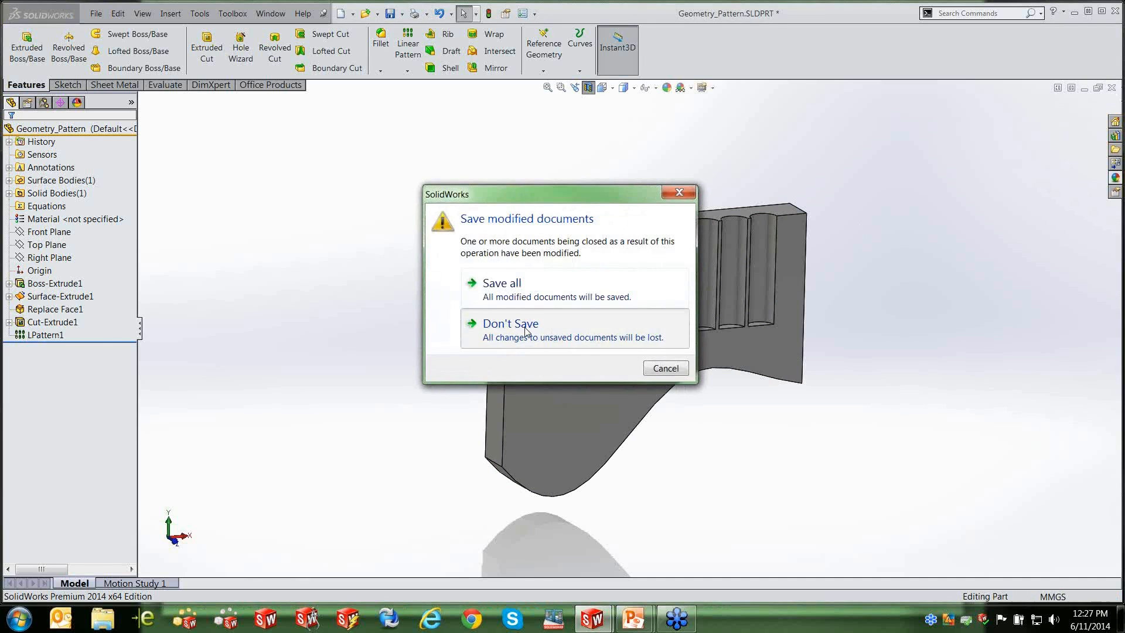
click(530, 393)
Examine the Propagate visual properties option of the vent pattern LPattern1 in the LinearFeature part, leaving the pattern as it is.
scroll(136, 519, down, 1)
click(64, 546)
right_click(57, 542)
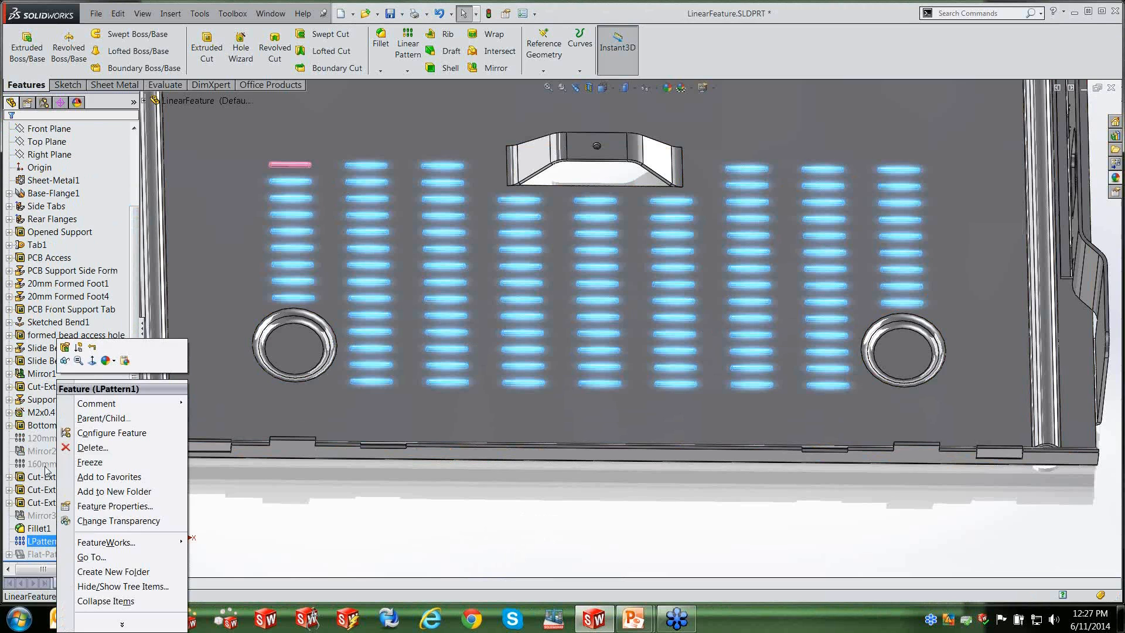
click(66, 348)
drag(134, 434, 130, 567)
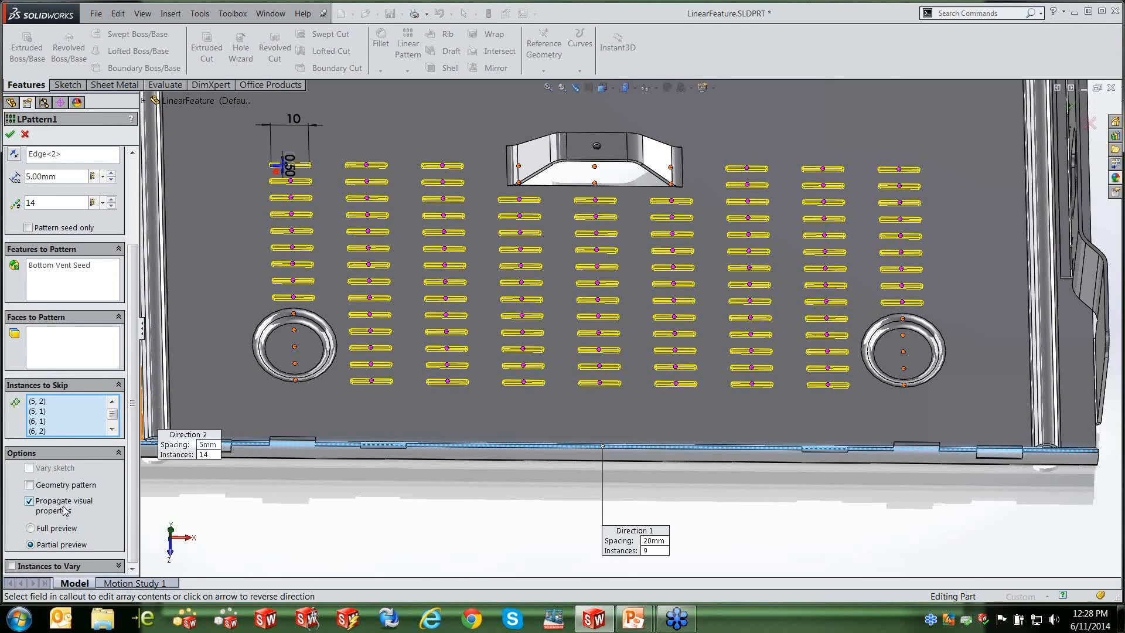
click(24, 134)
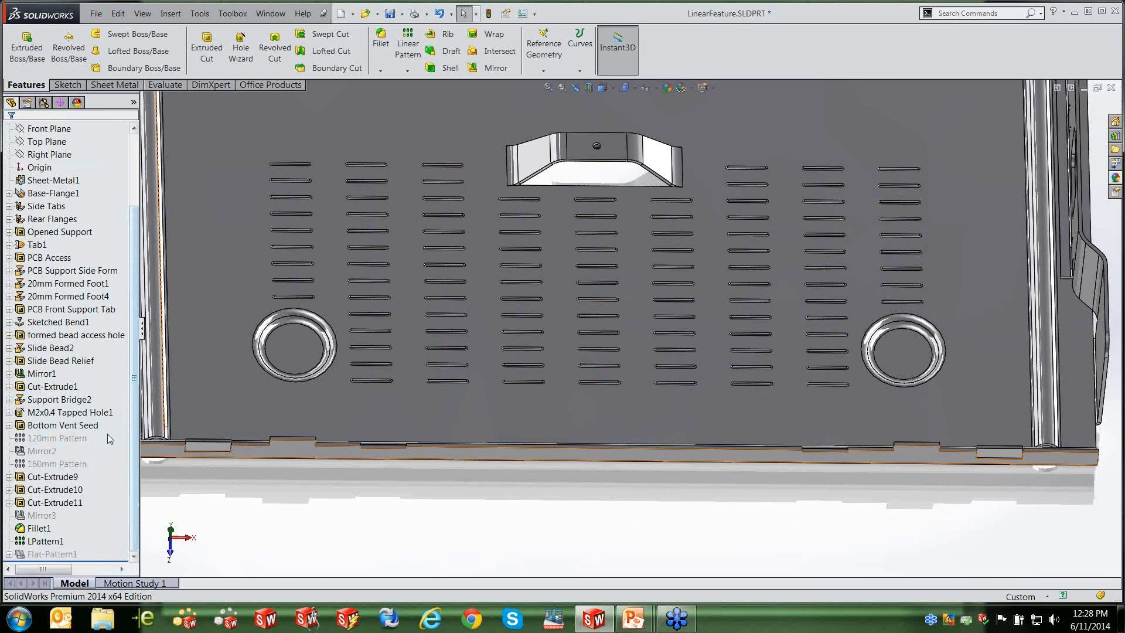
Apply a red appearance colour (255, 0, 0) to the Bottom Vent Seed feature.
click(82, 426)
click(137, 408)
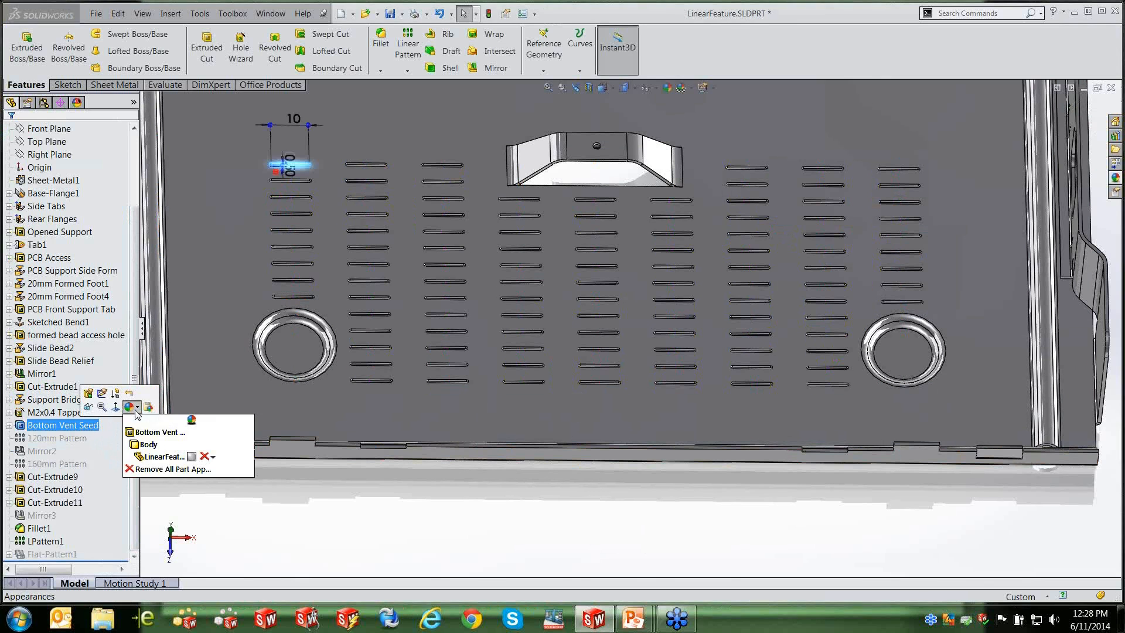
click(192, 434)
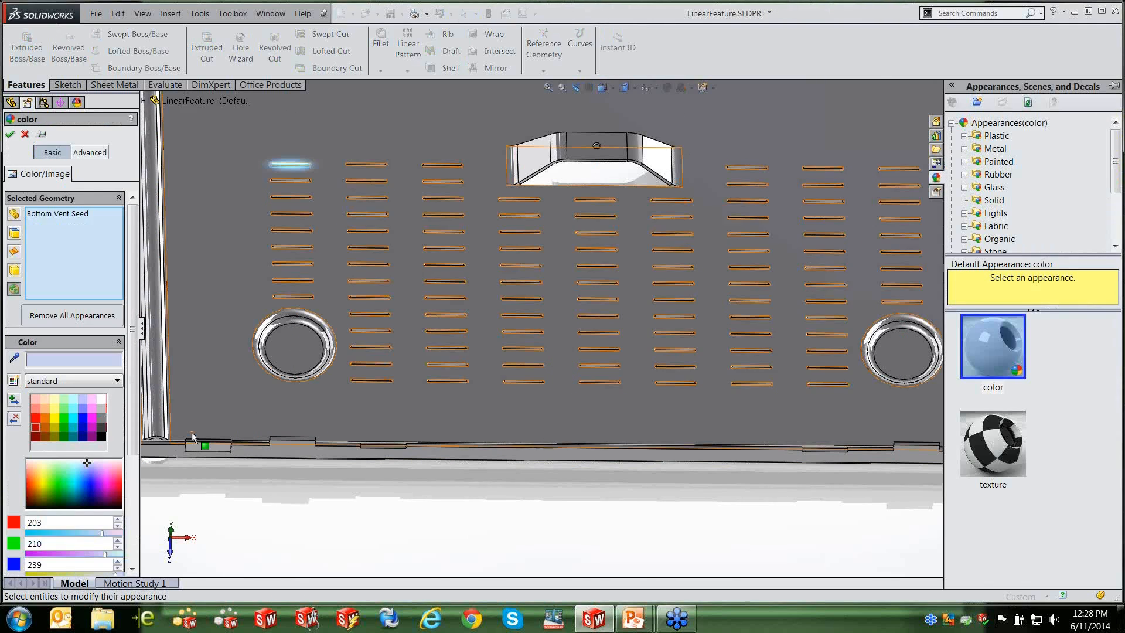
click(33, 419)
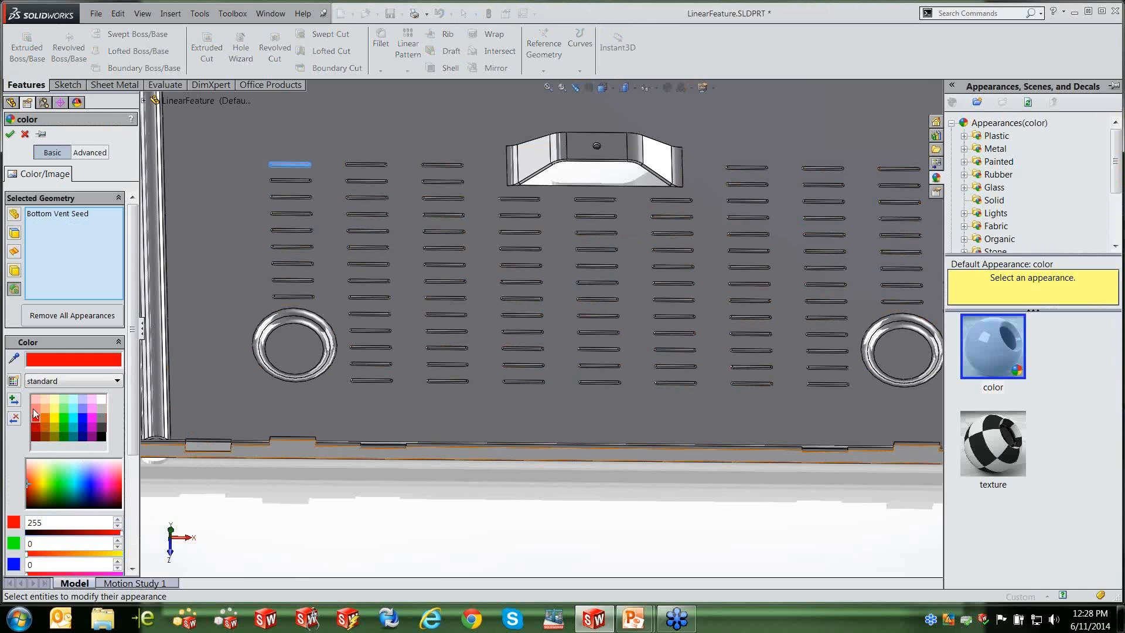
click(10, 134)
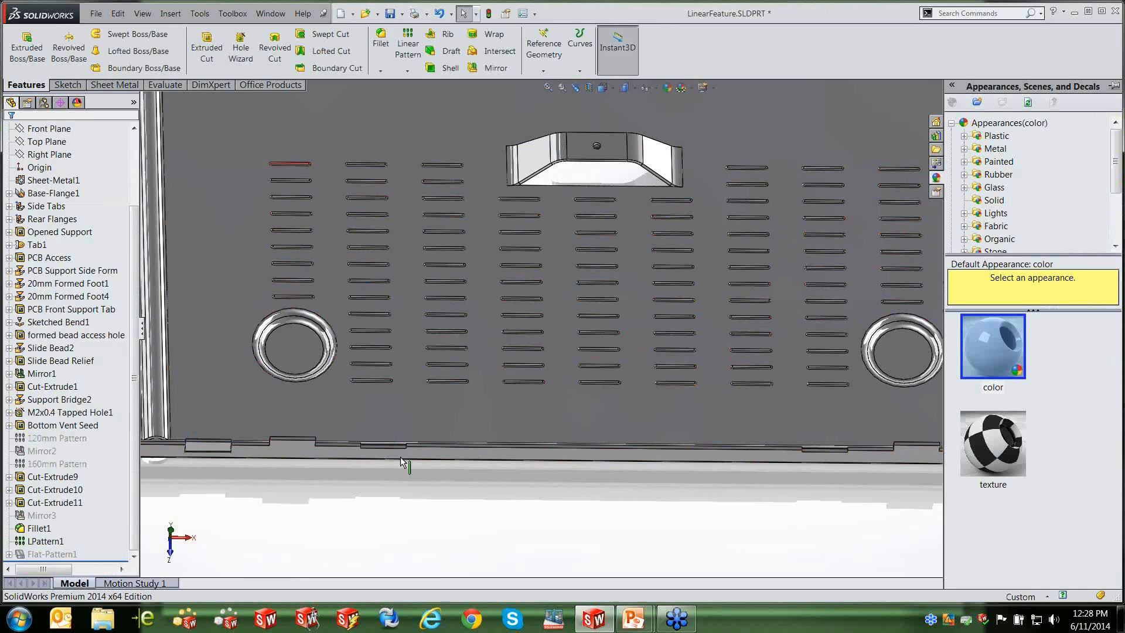
Edit the vent pattern LPattern1 and accept it with Propagate visual properties enabled to carry the seed's colour to all instances.
right_click(58, 539)
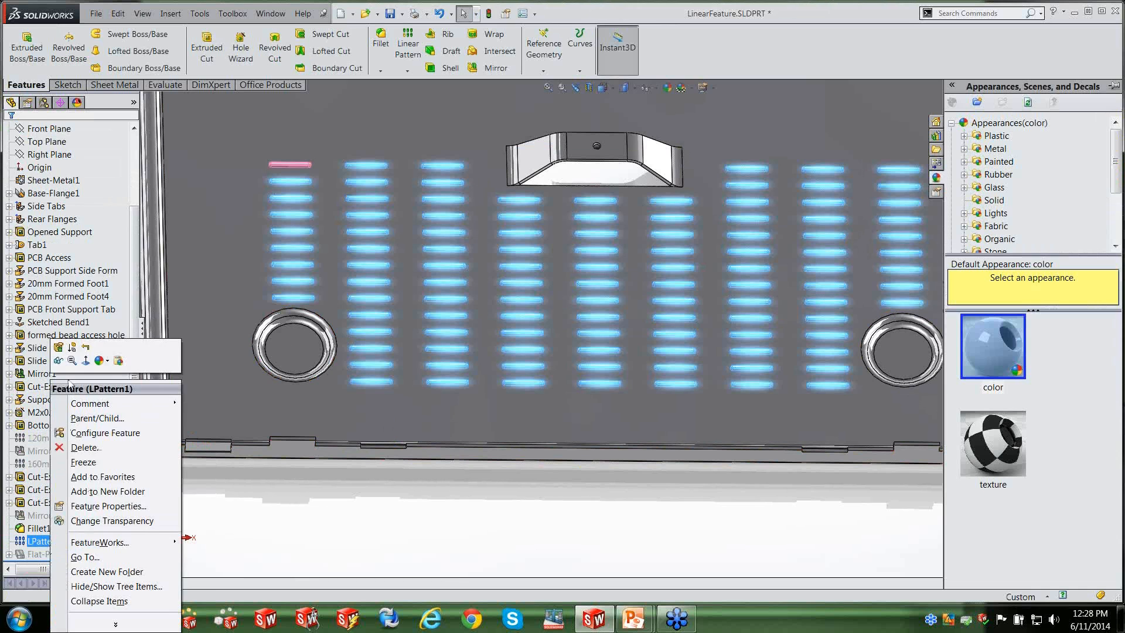
click(58, 348)
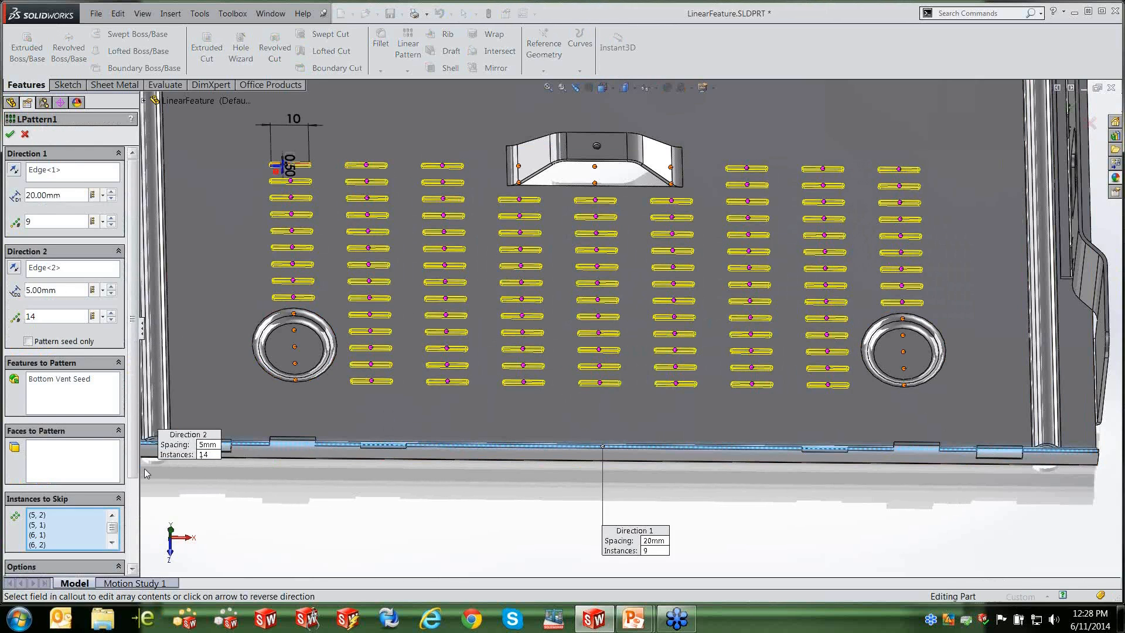
scroll(134, 451, down, 3)
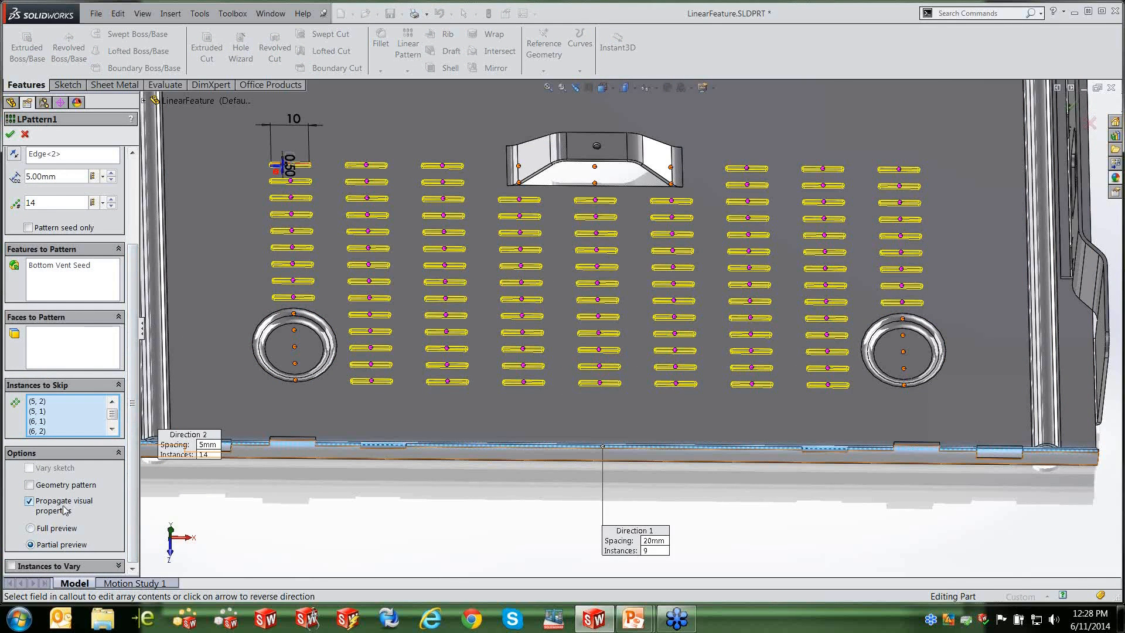
click(10, 134)
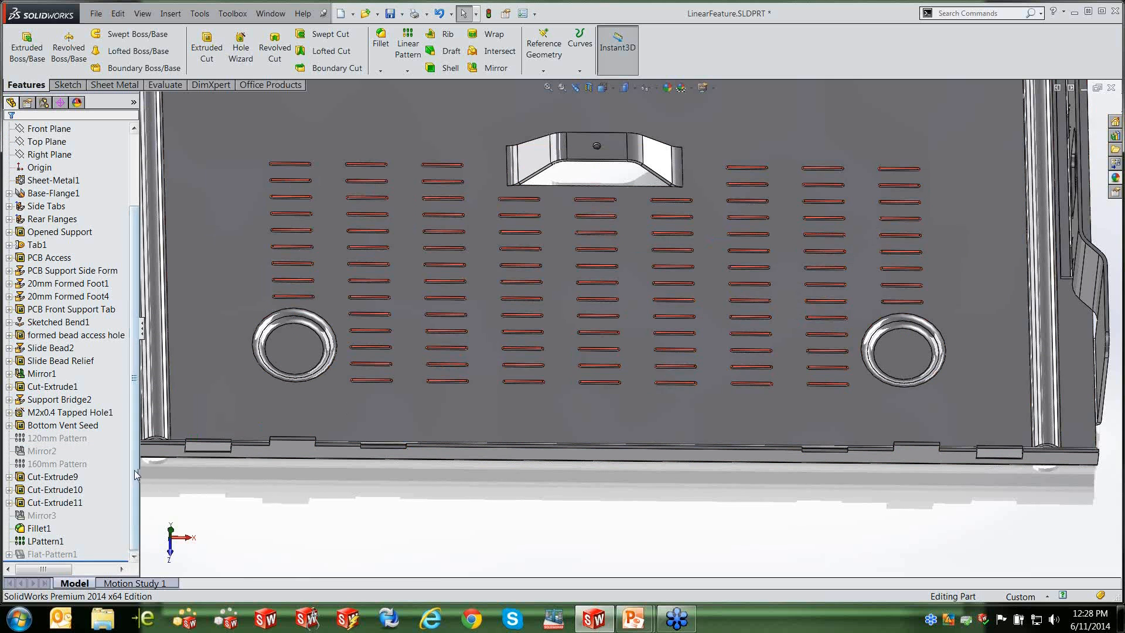
Try to bring up the appearance choices for the Bottom Vent Seed feature.
click(85, 426)
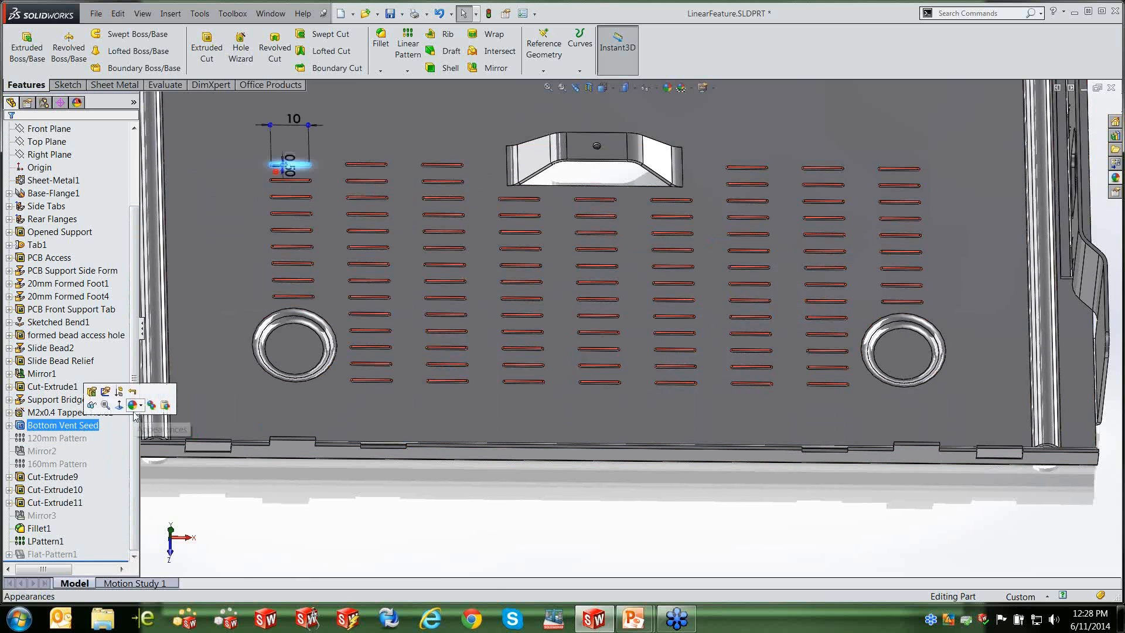
click(141, 406)
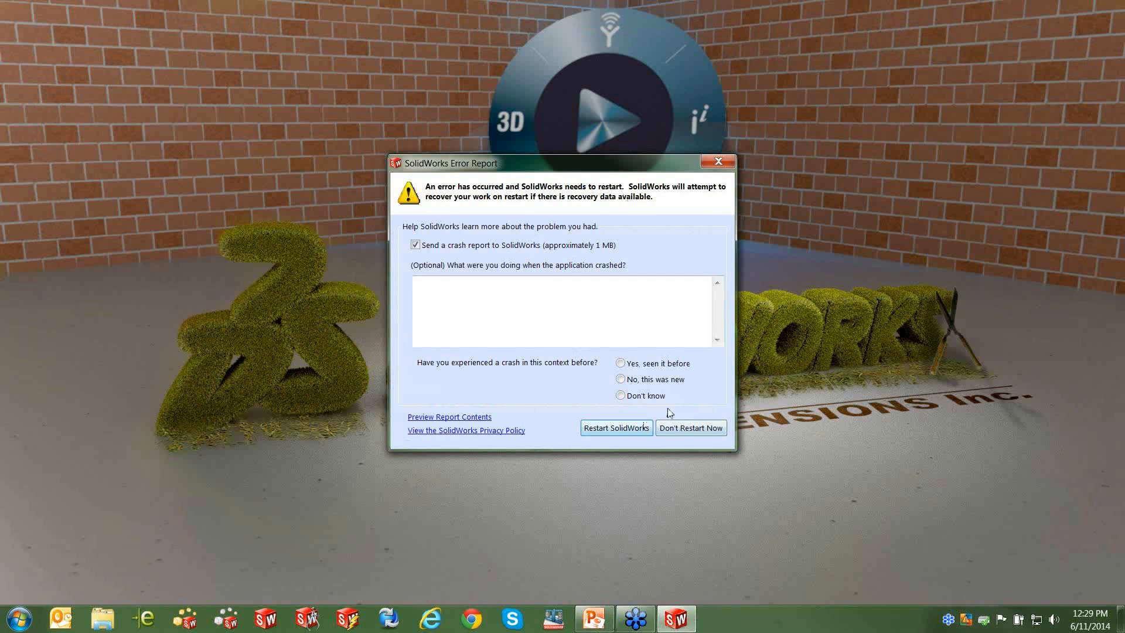
Dismiss the error report without an automatic restart and launch SolidWorks 2014 again.
drag(713, 170, 713, 172)
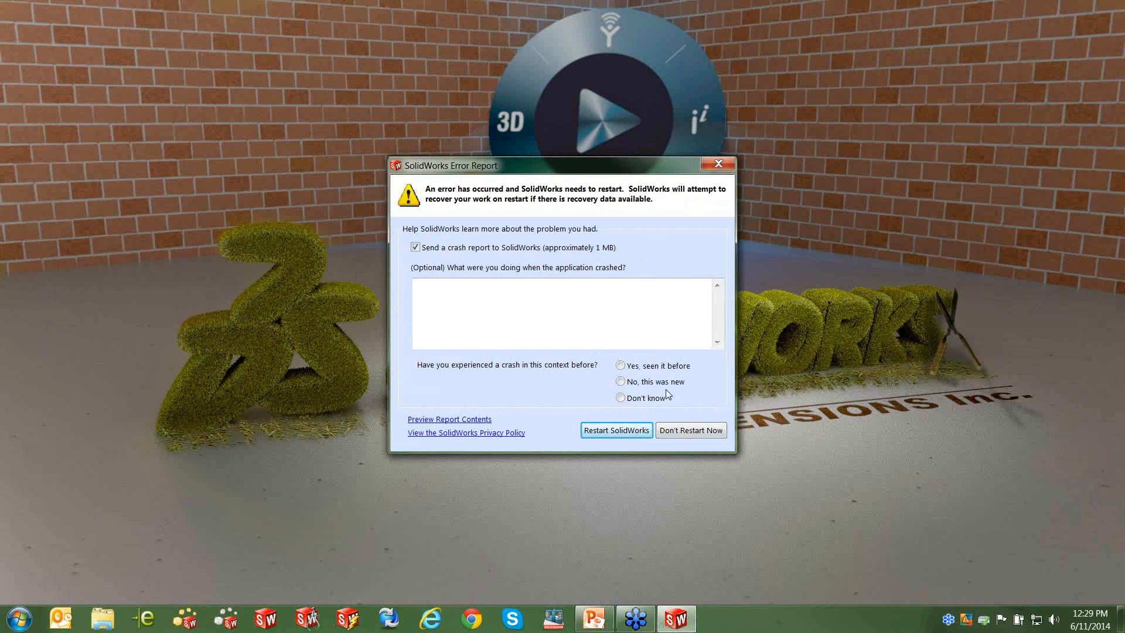
click(671, 431)
click(266, 618)
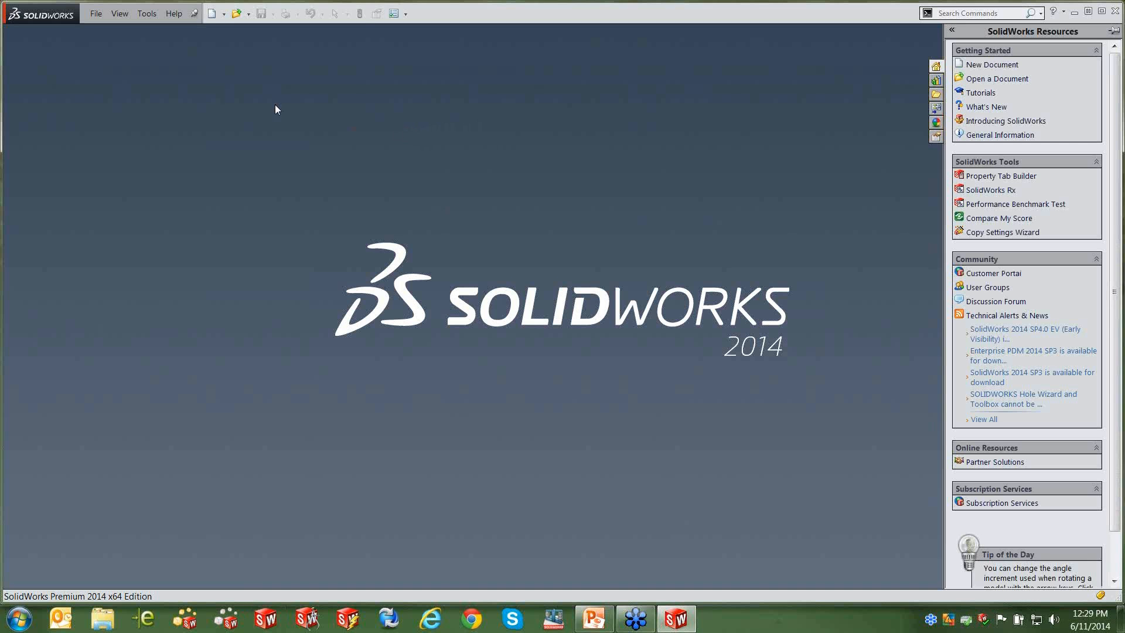
Open the Vary_Sketch.SLDPRT part from the Patterns folder.
click(96, 14)
click(119, 48)
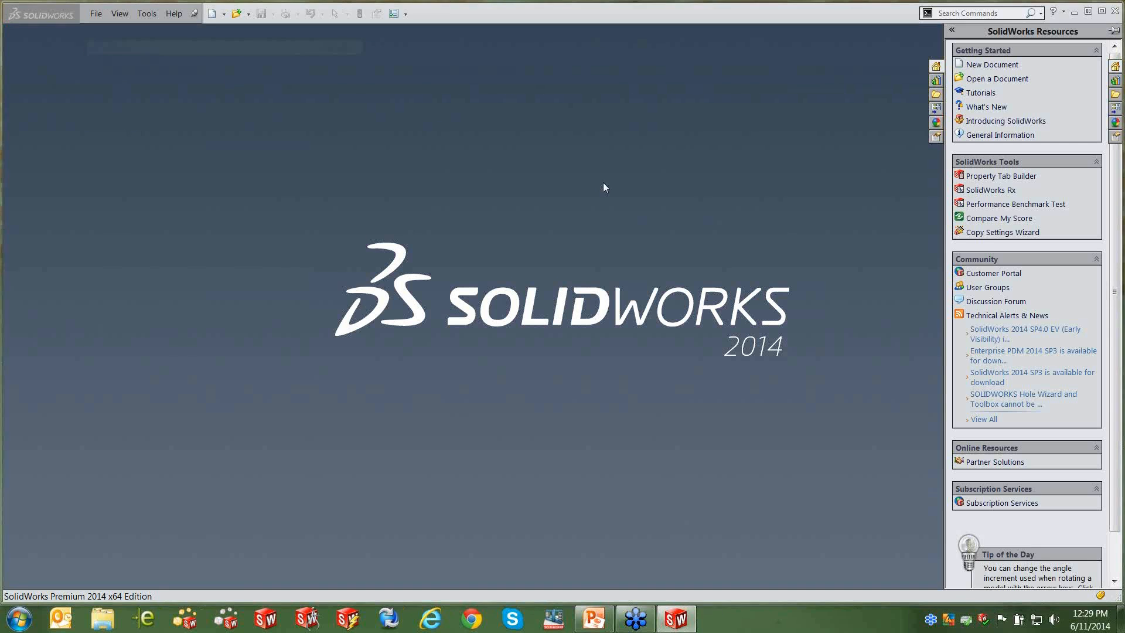
scroll(783, 210, down, 2)
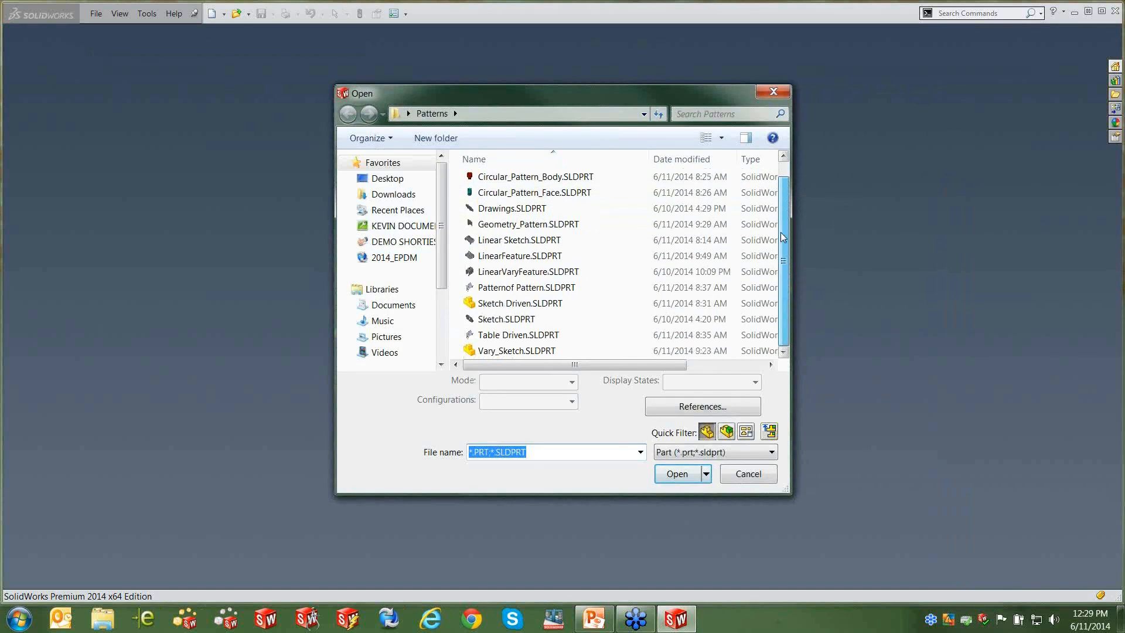
double_click(523, 351)
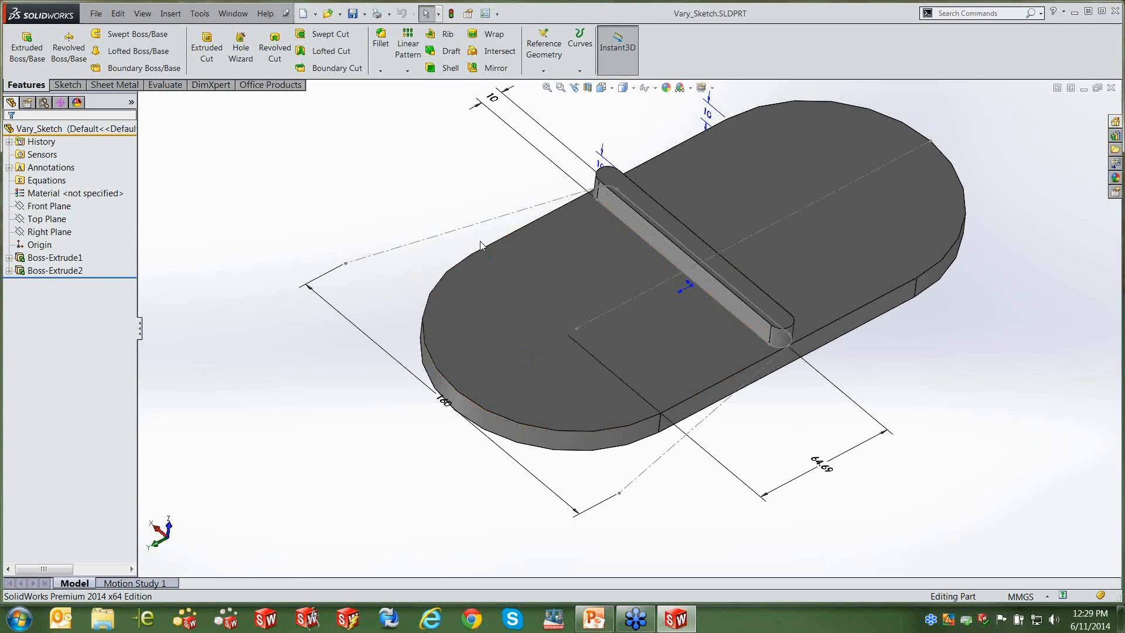
click(407, 71)
click(451, 83)
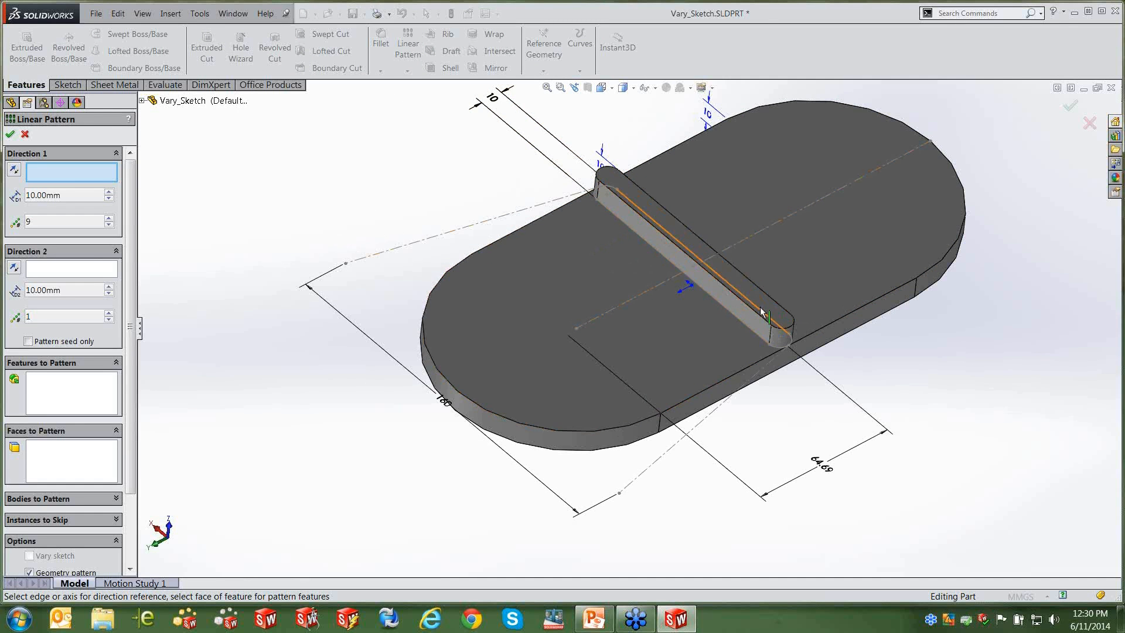
click(25, 134)
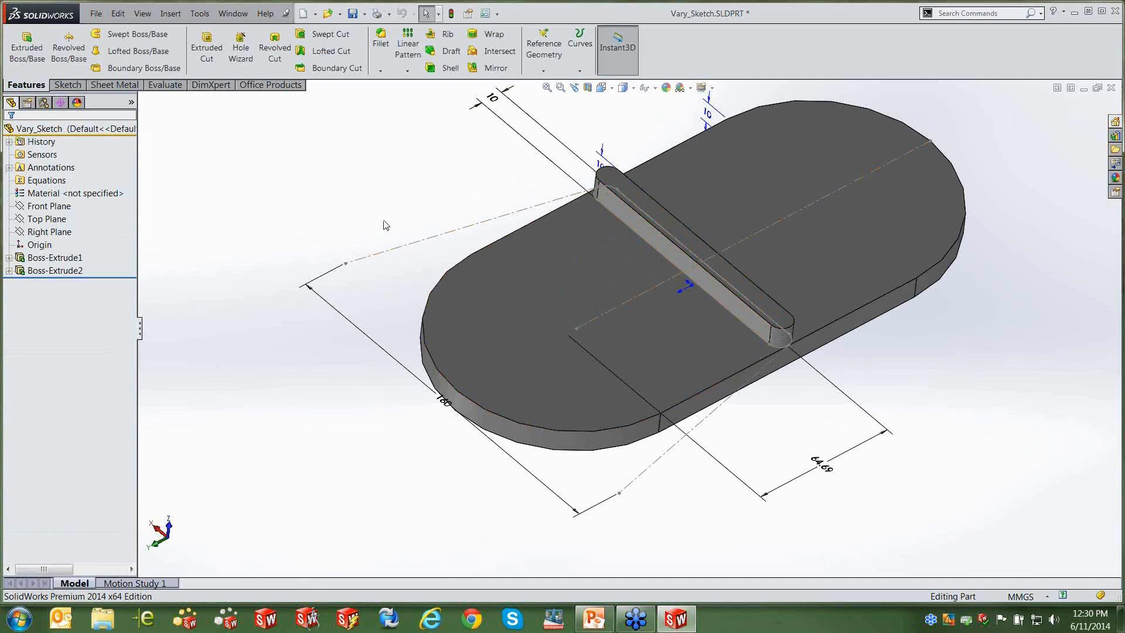
Open Sketch2 of Boss-Extrude2 for editing.
click(9, 270)
click(61, 284)
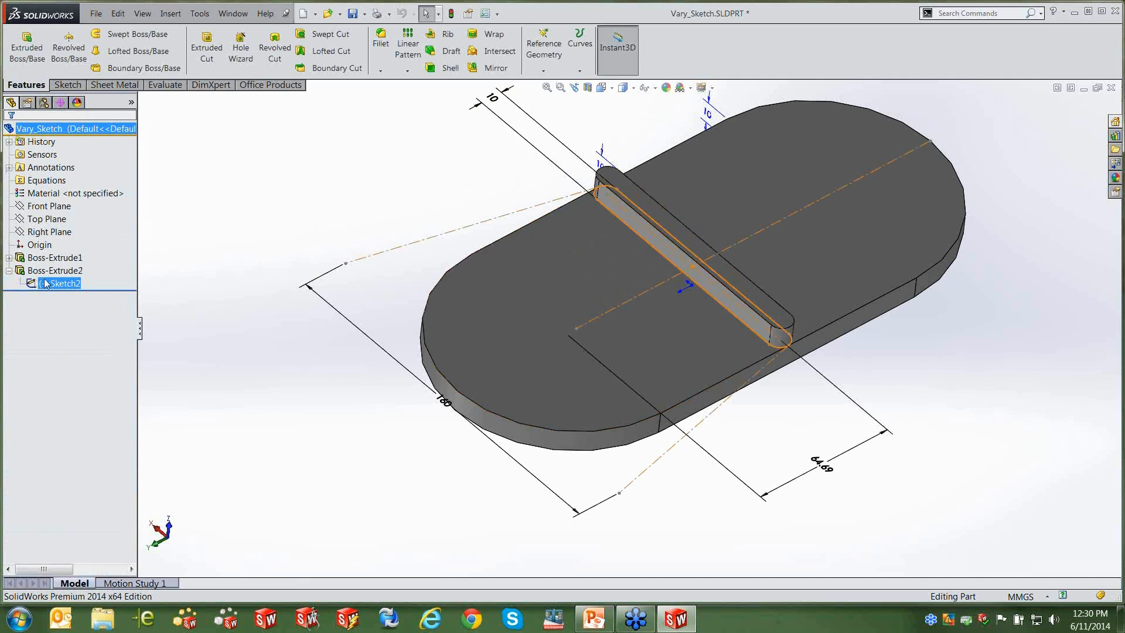
right_click(63, 284)
click(68, 248)
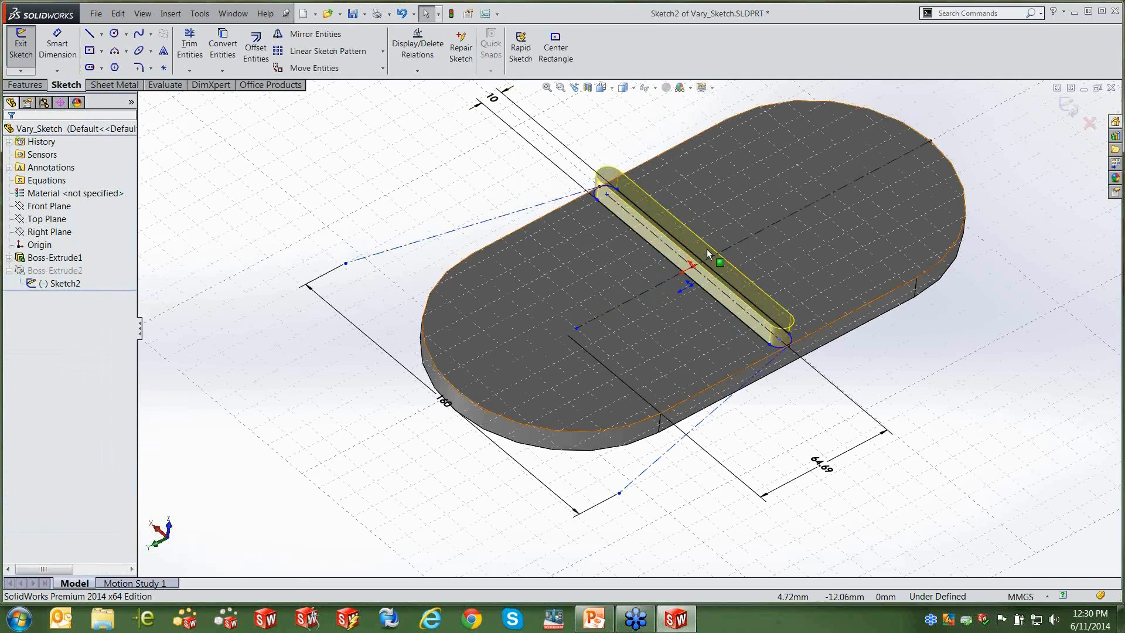
middle_drag(698, 270, 671, 314)
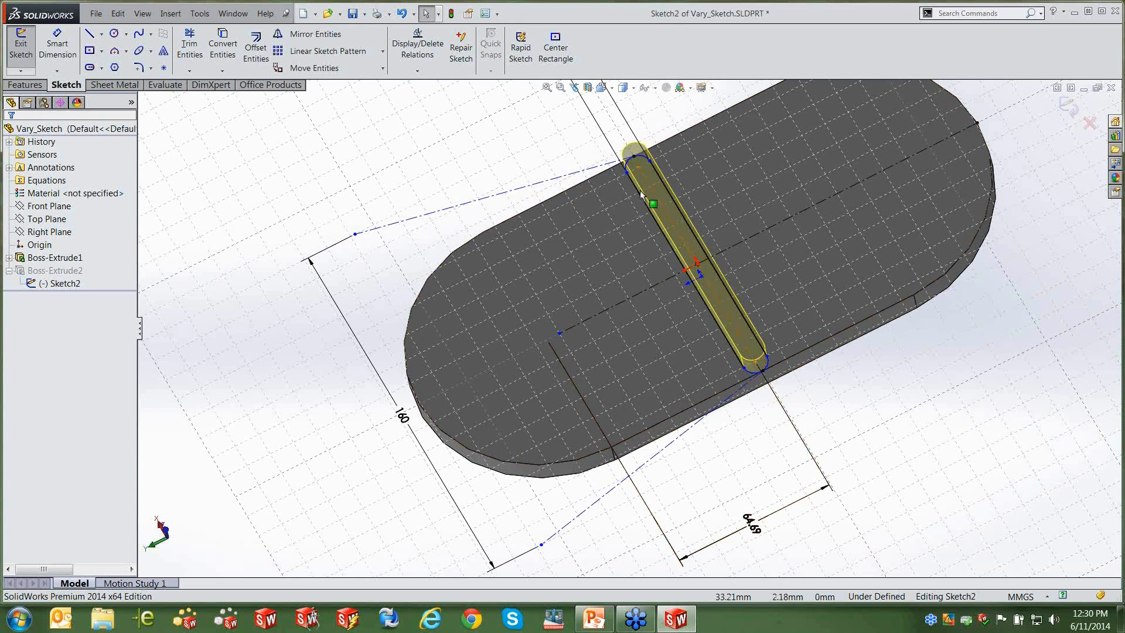
Try a value of 40 mm for the rib's distance dimension D3@Sketch2, discard it, and exit the sketch.
double_click(755, 530)
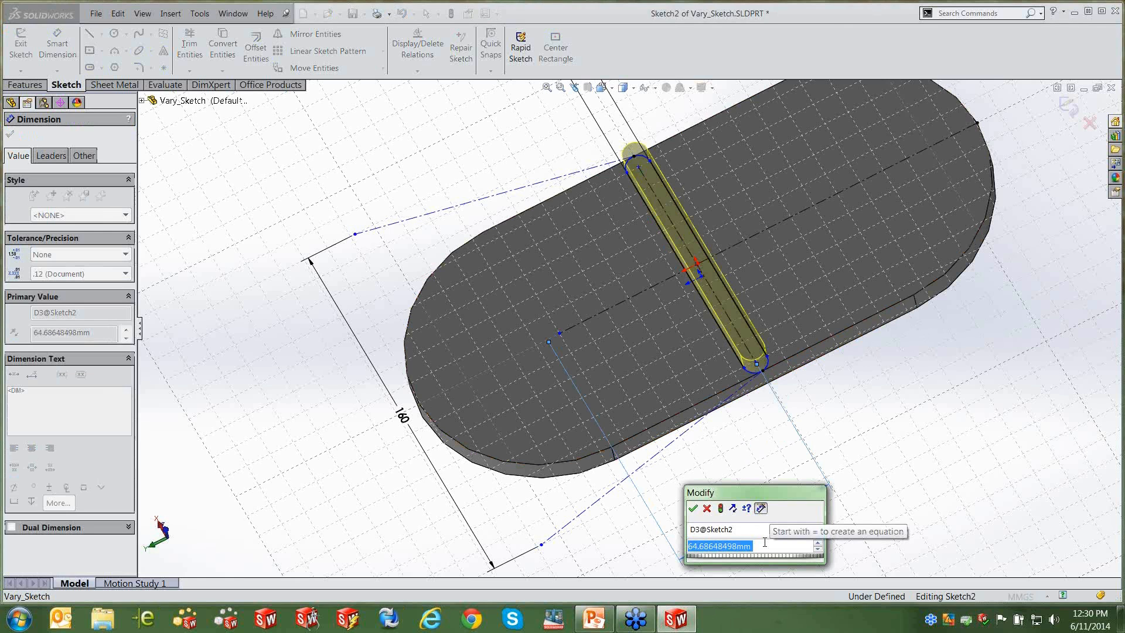
text(40)
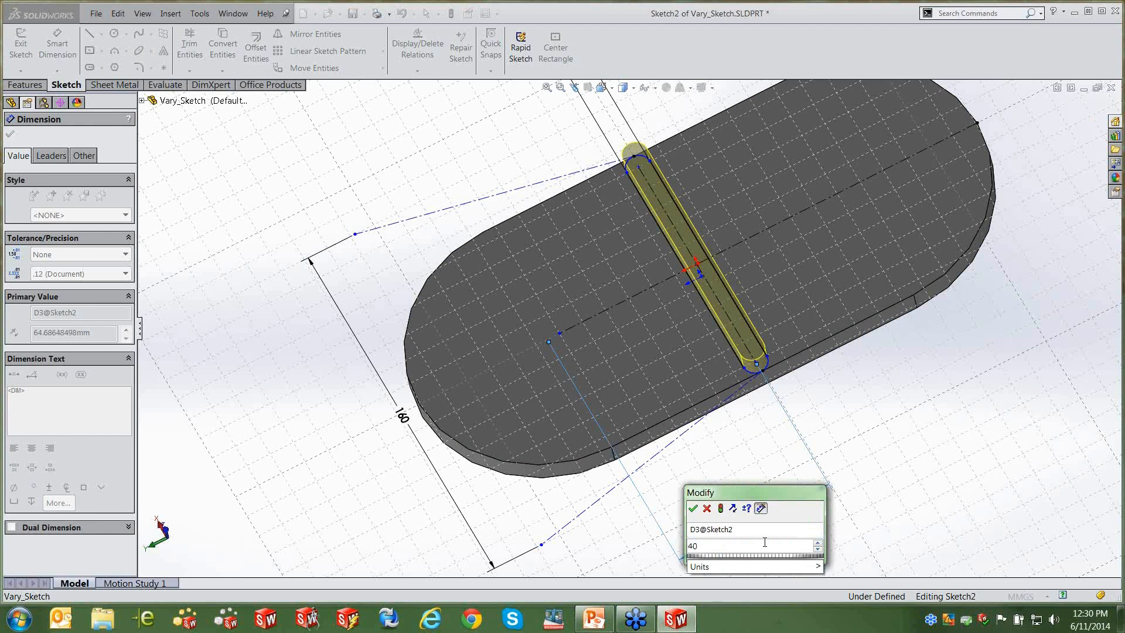
click(720, 508)
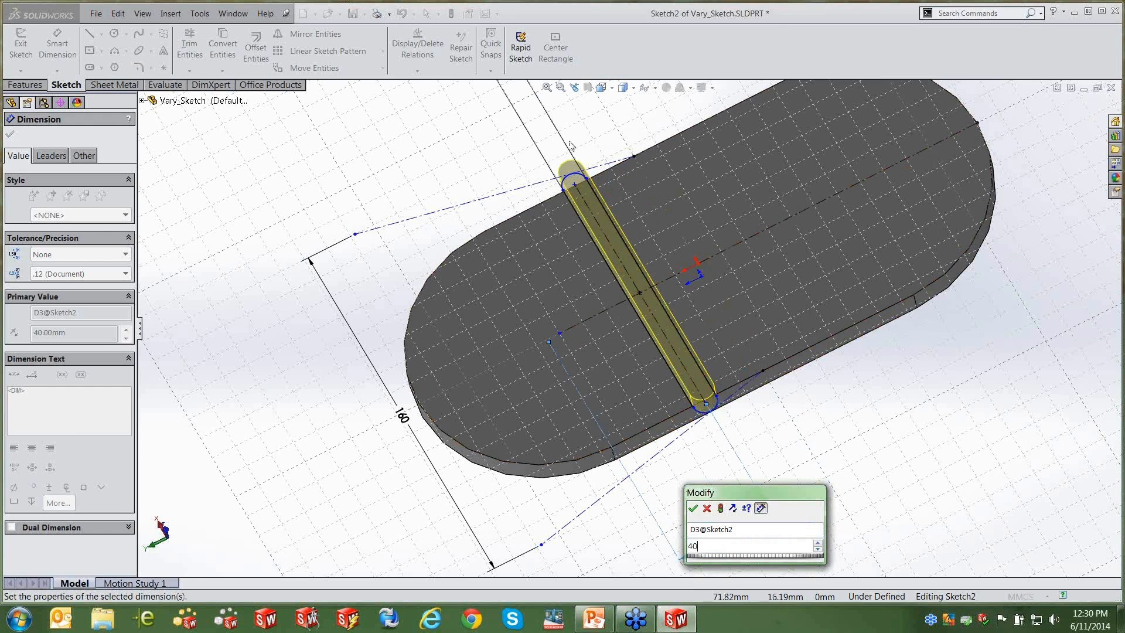
scroll(722, 408, down, 1)
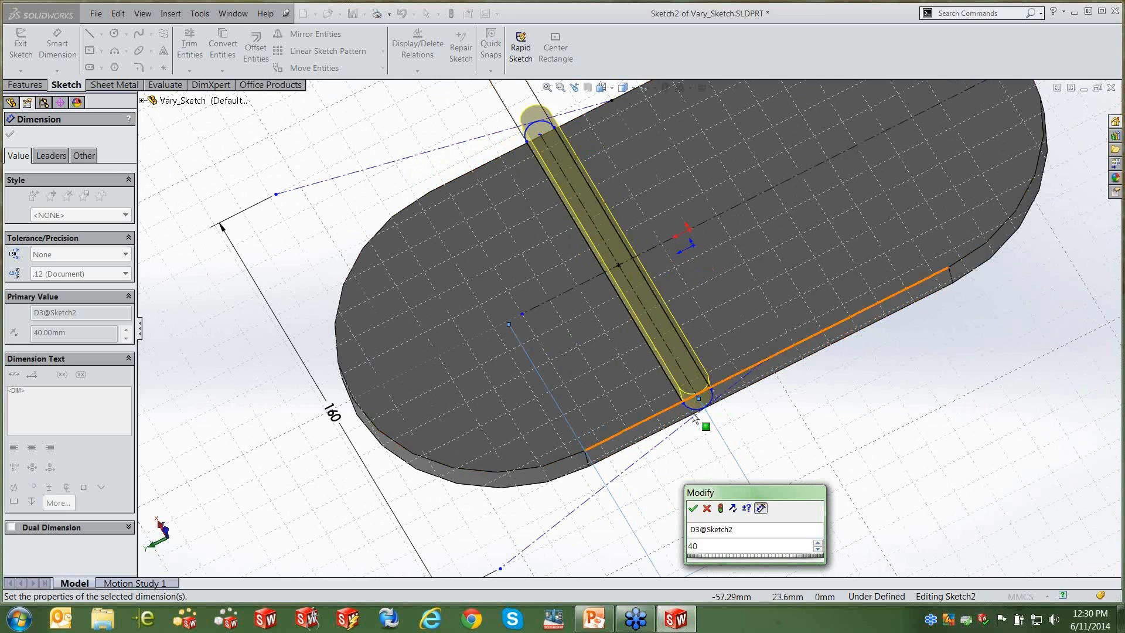
click(707, 508)
click(877, 428)
scroll(626, 337, up, 3)
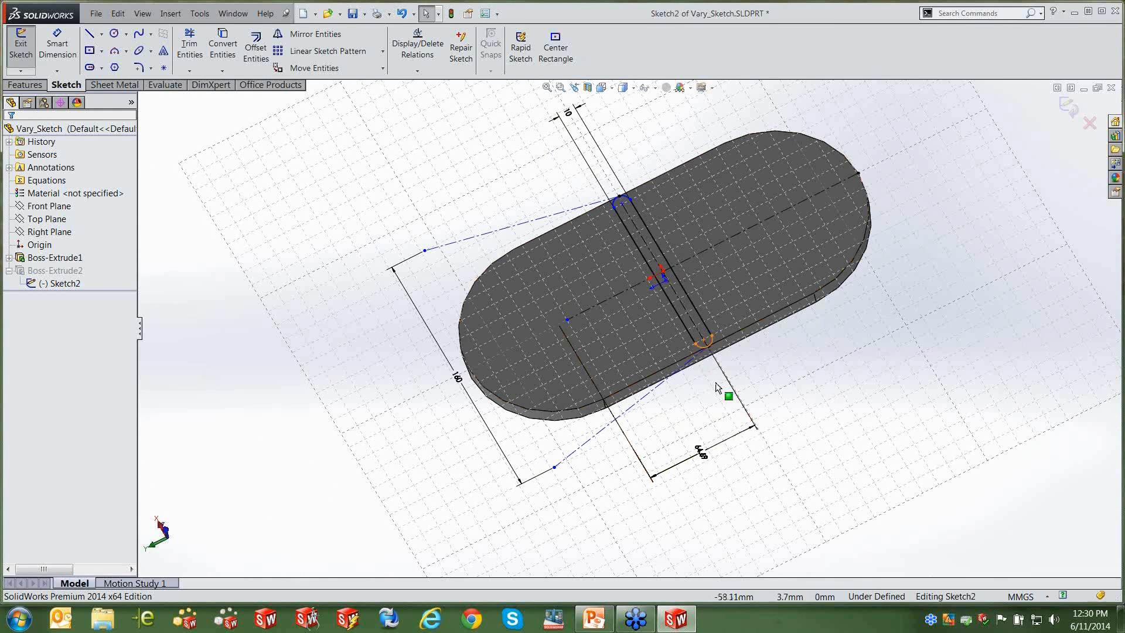
click(1069, 108)
Start a linear pattern with the rib's distance dimension D3@Sketch2 as the reference for Direction 1.
middle_drag(823, 411, 856, 338)
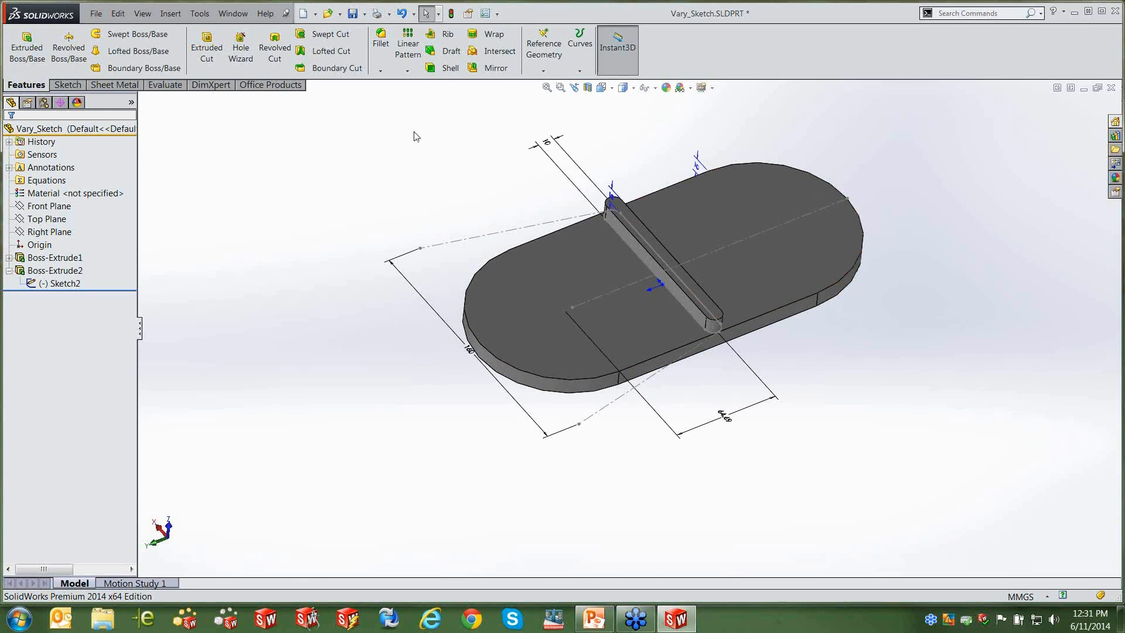
click(408, 71)
click(421, 86)
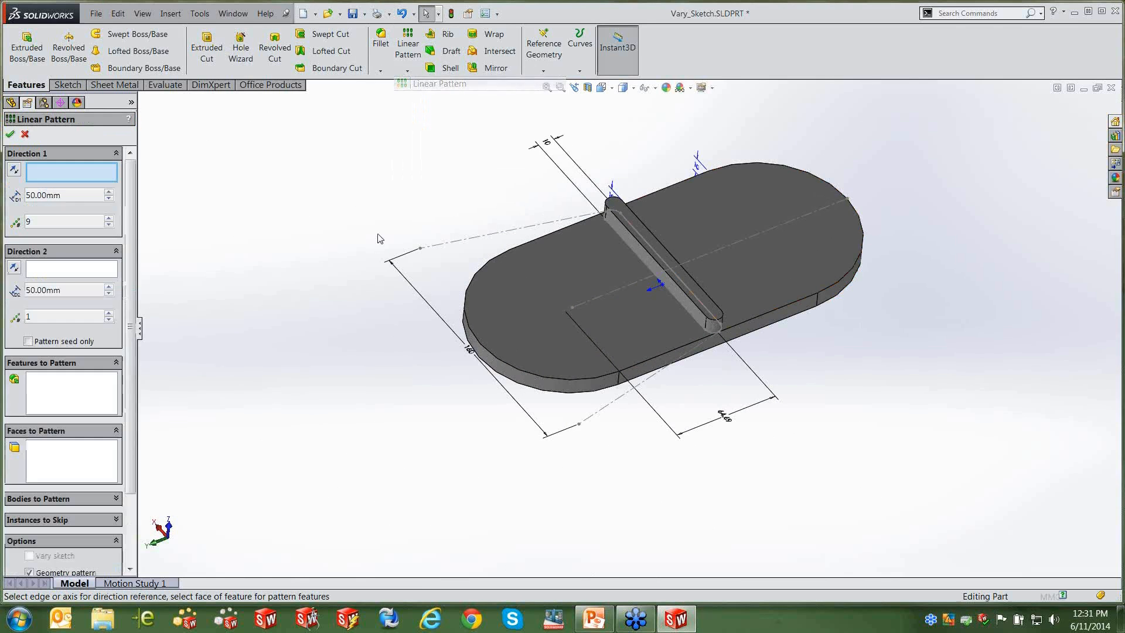
scroll(132, 397, down, 3)
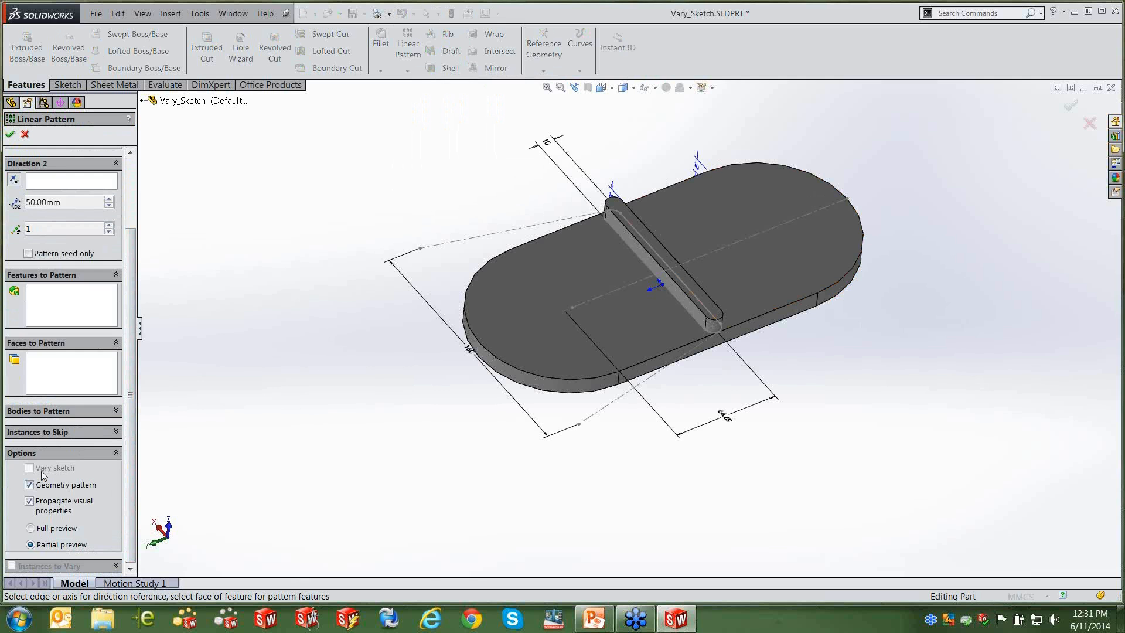
click(724, 416)
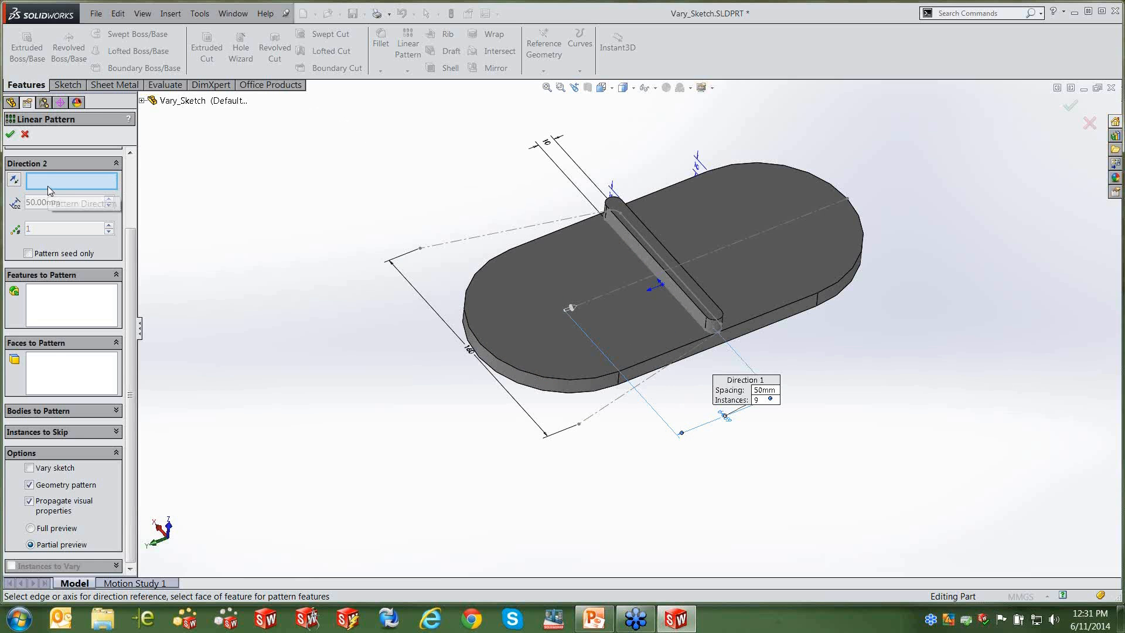
Try the same D3@Sketch2 dimension as Direction 2, with 30 mm spacing and 3 instances.
click(730, 424)
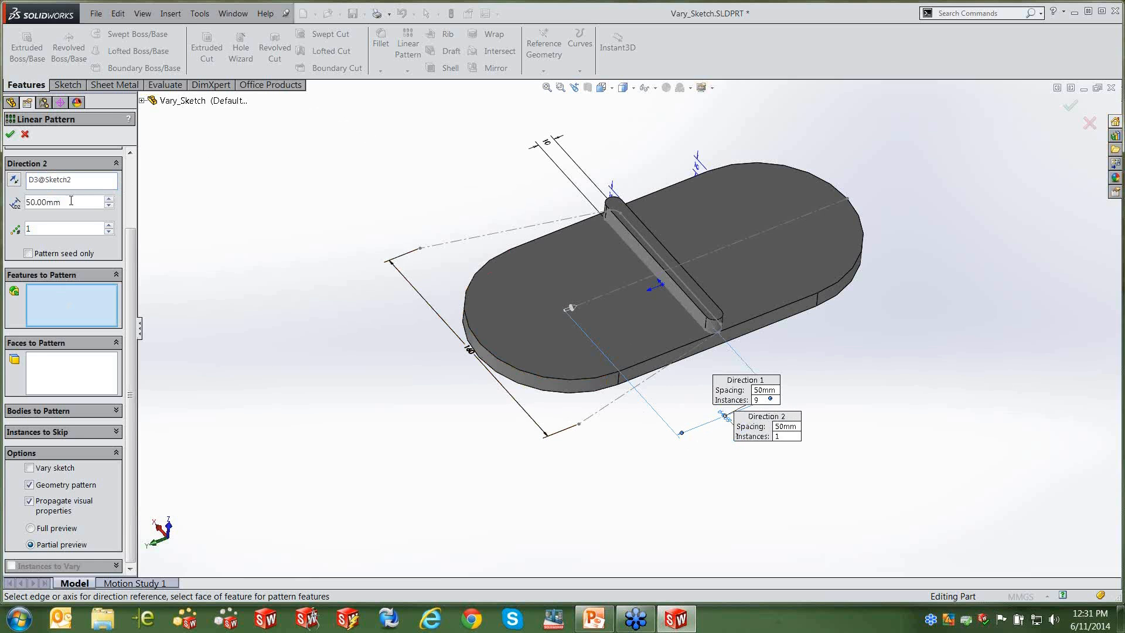
drag(61, 201, 19, 203)
text(30)
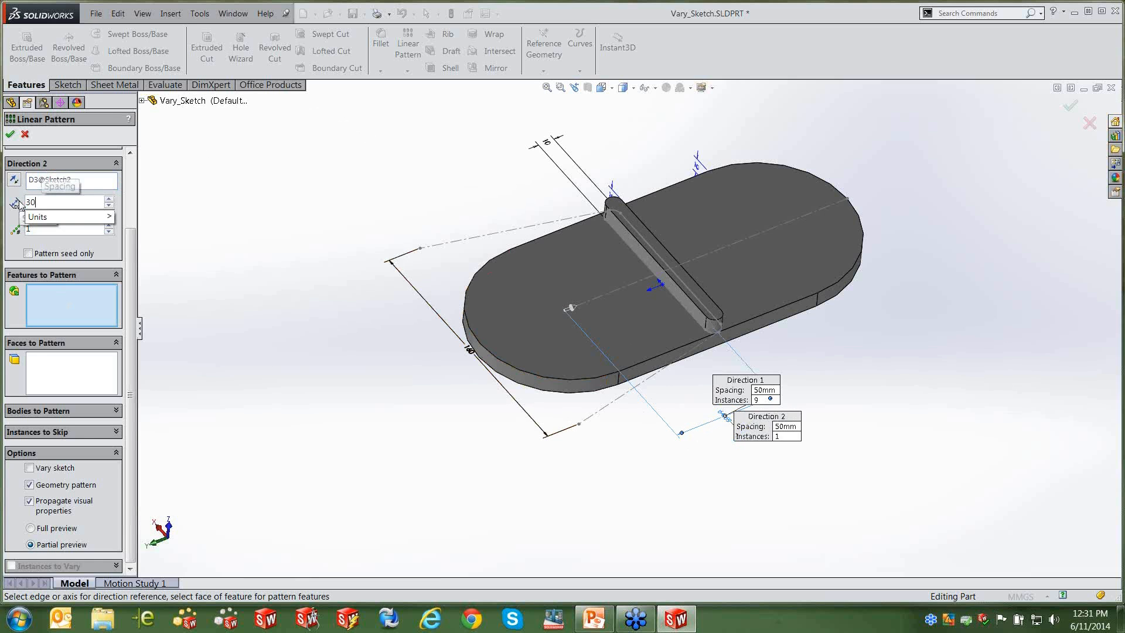
click(81, 228)
double_click(81, 228)
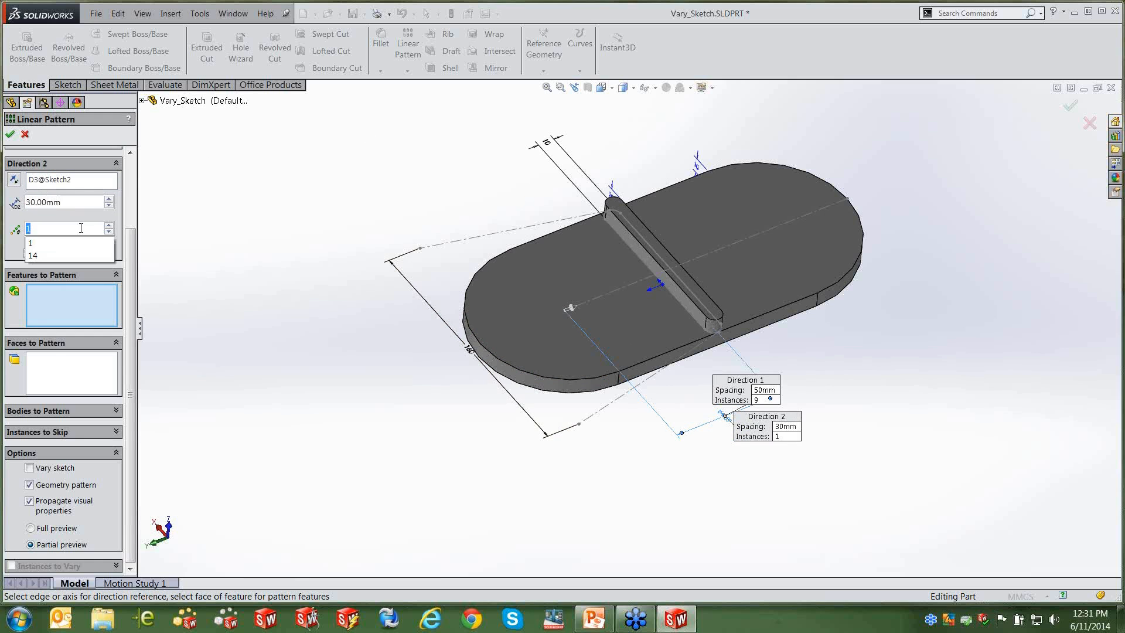
text(3)
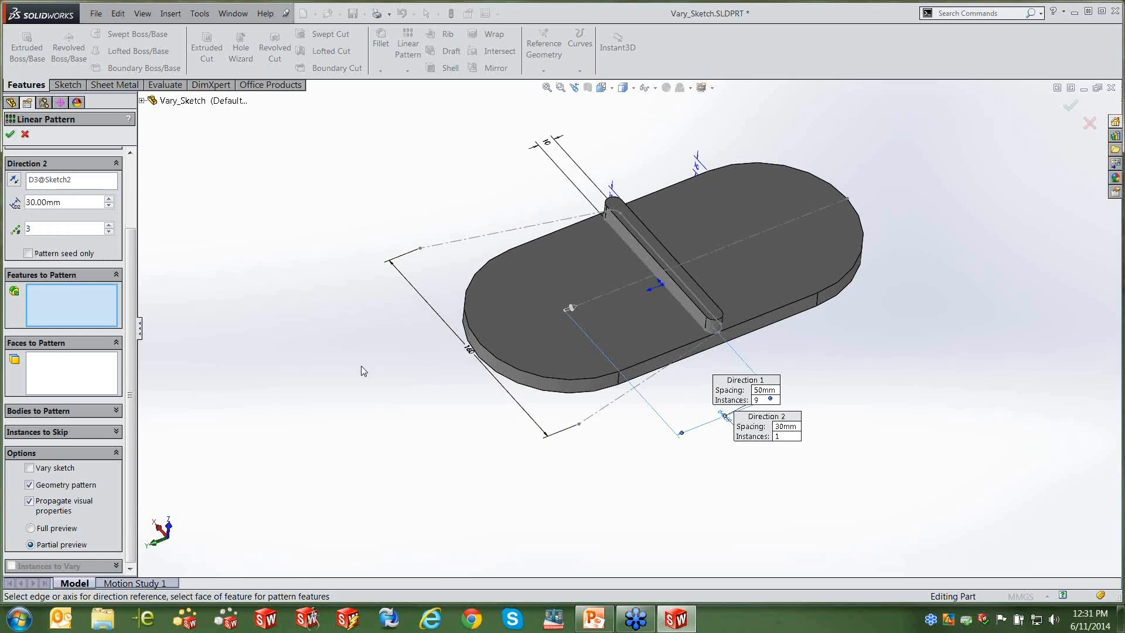
Choose the rib Boss-Extrude2 as the feature to pattern, keeping Partial preview on.
click(45, 529)
click(142, 100)
click(198, 242)
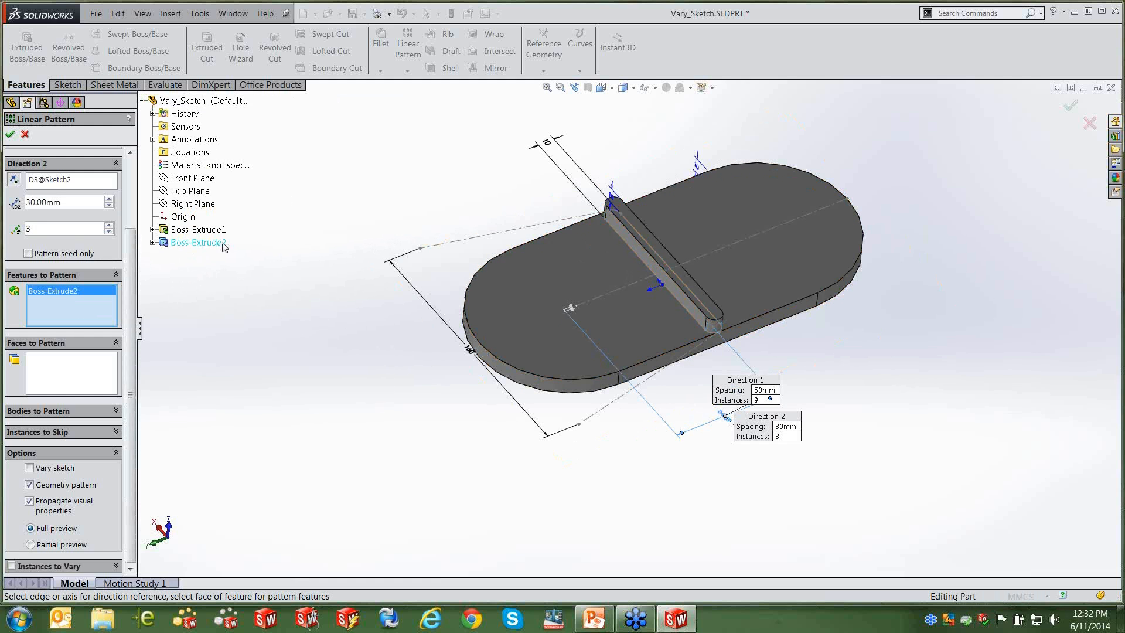
click(40, 547)
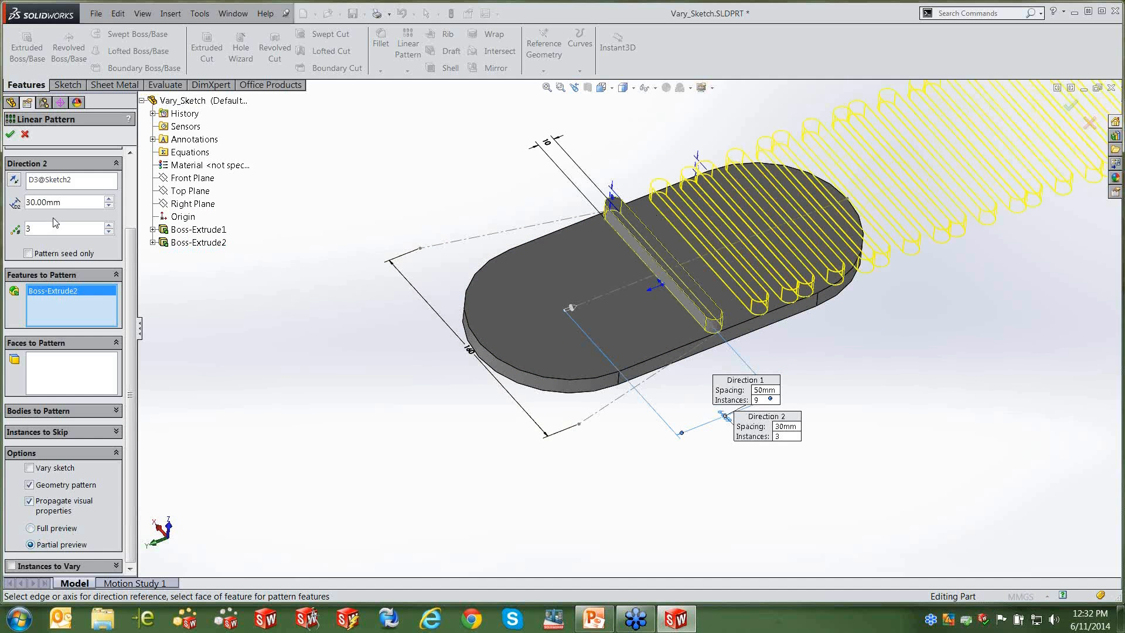
Separate the two direction callouts and remove the D3@Sketch2 reference from Direction 2.
scroll(482, 413, up, 4)
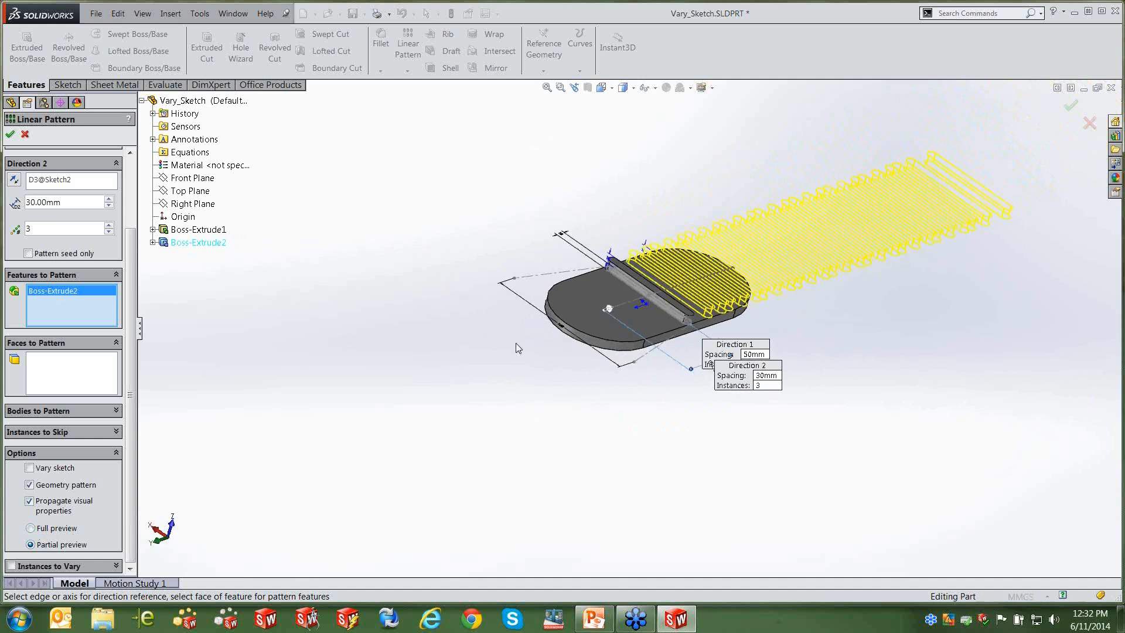
scroll(577, 378, down, 3)
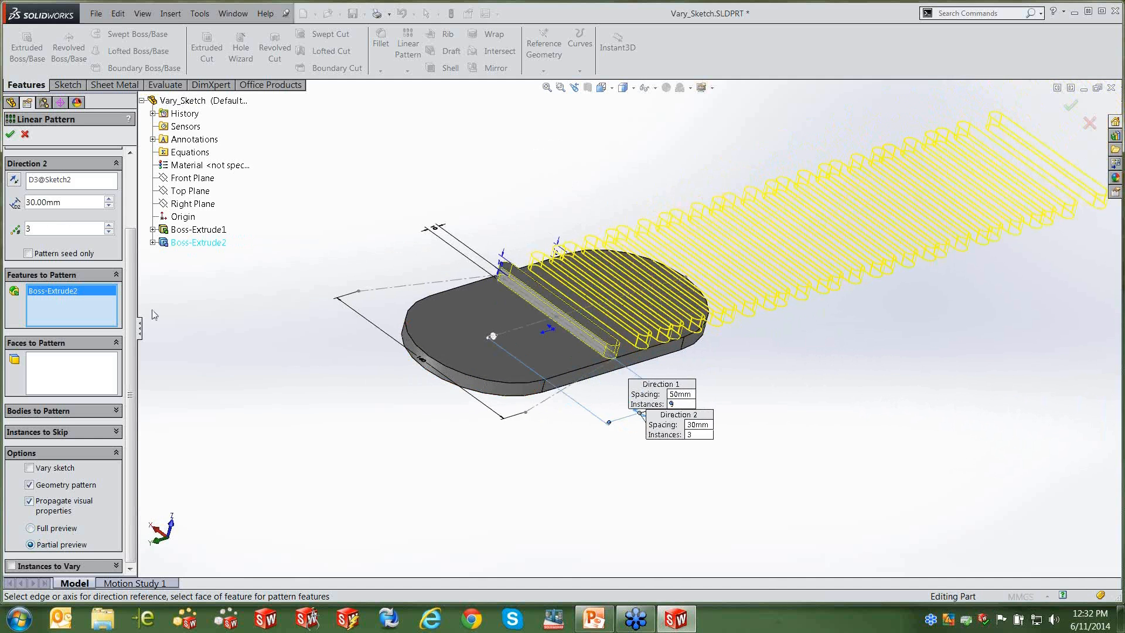
drag(682, 436, 607, 495)
drag(647, 411, 748, 359)
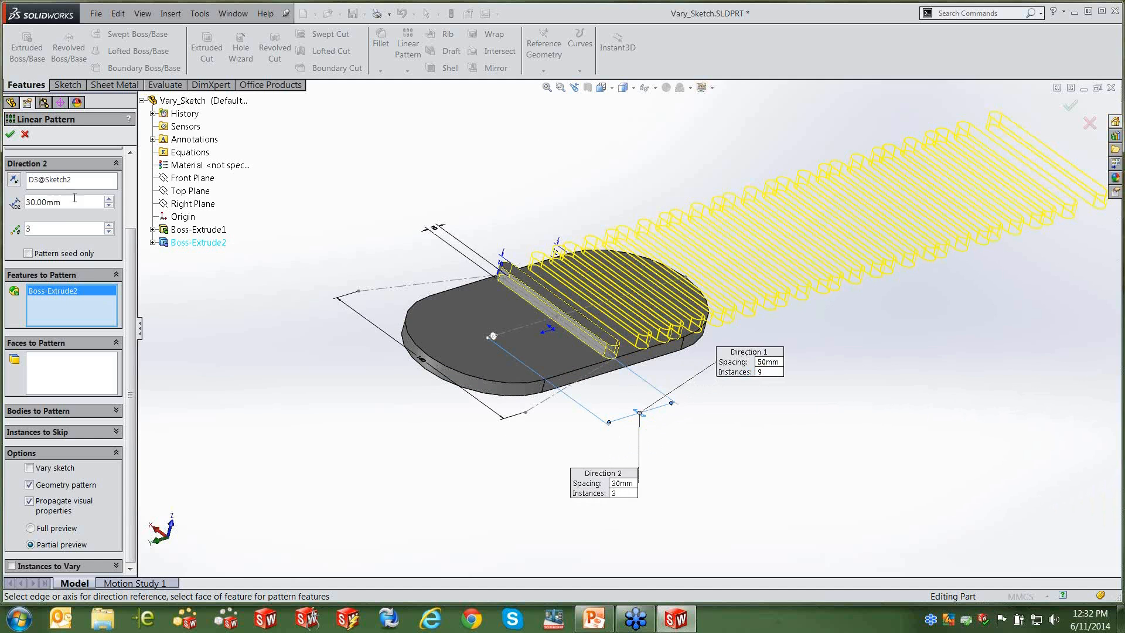
scroll(117, 234, up, 3)
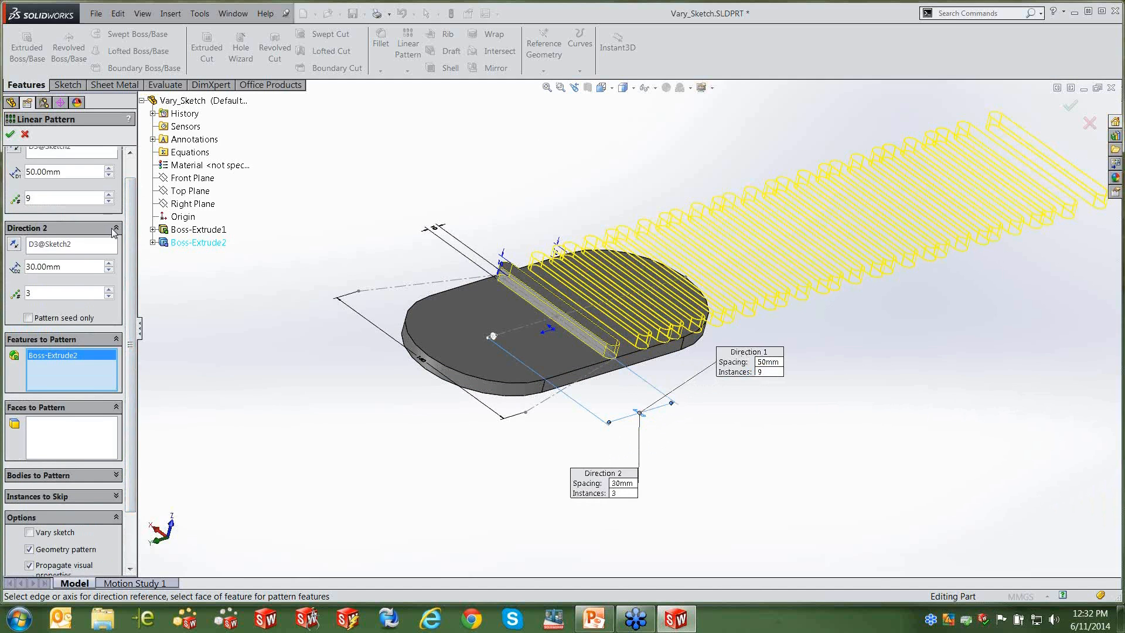
click(77, 245)
key(Delete)
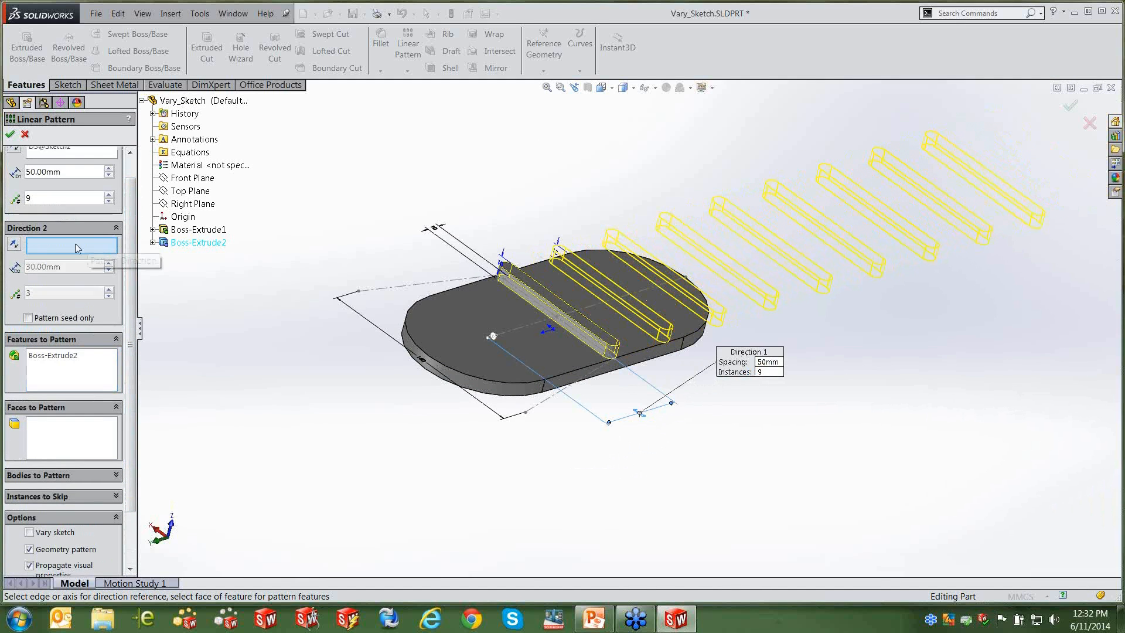
Set Direction 1 to 30 mm spacing with 4 instances and create the rib pattern.
scroll(77, 234, up, 1)
click(68, 195)
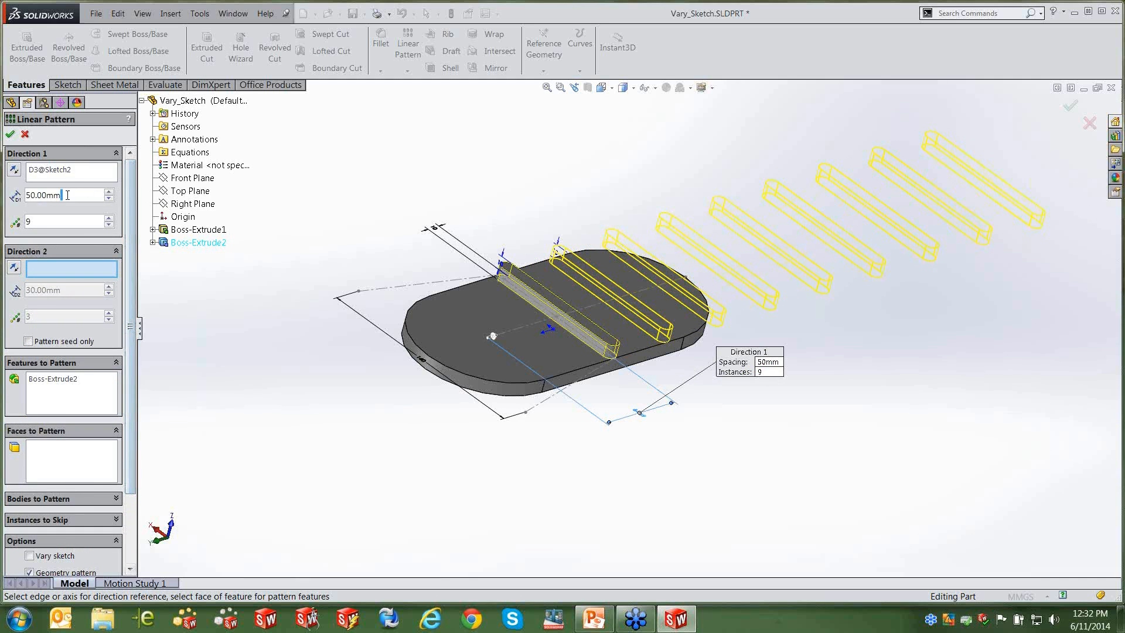
double_click(68, 195)
text(30)
double_click(46, 223)
text(3)
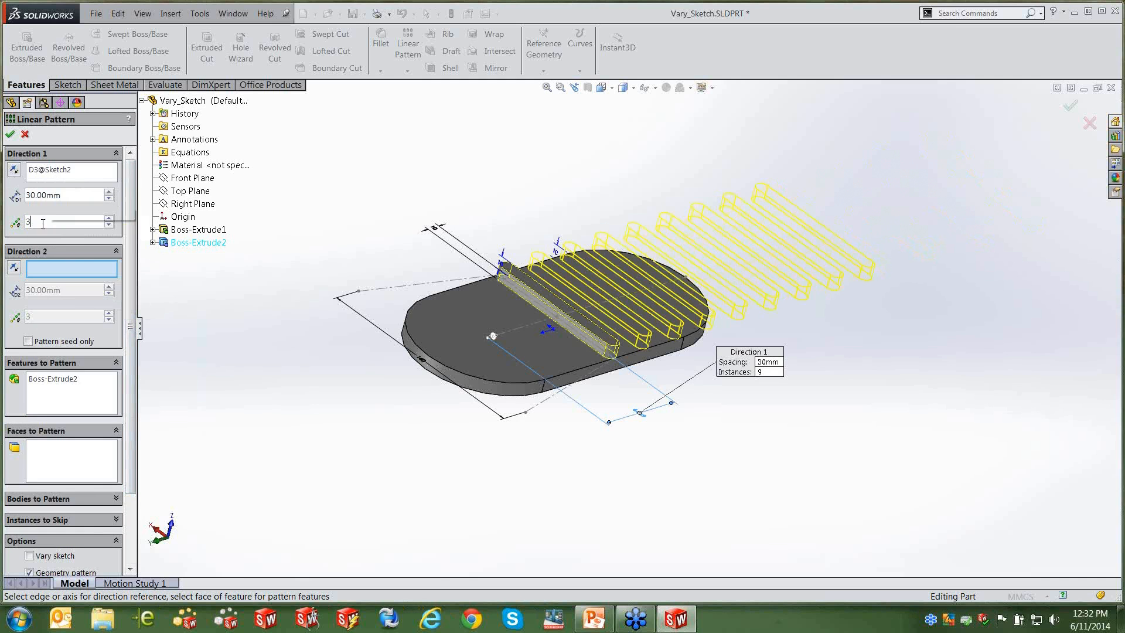
middle_drag(616, 347, 614, 474)
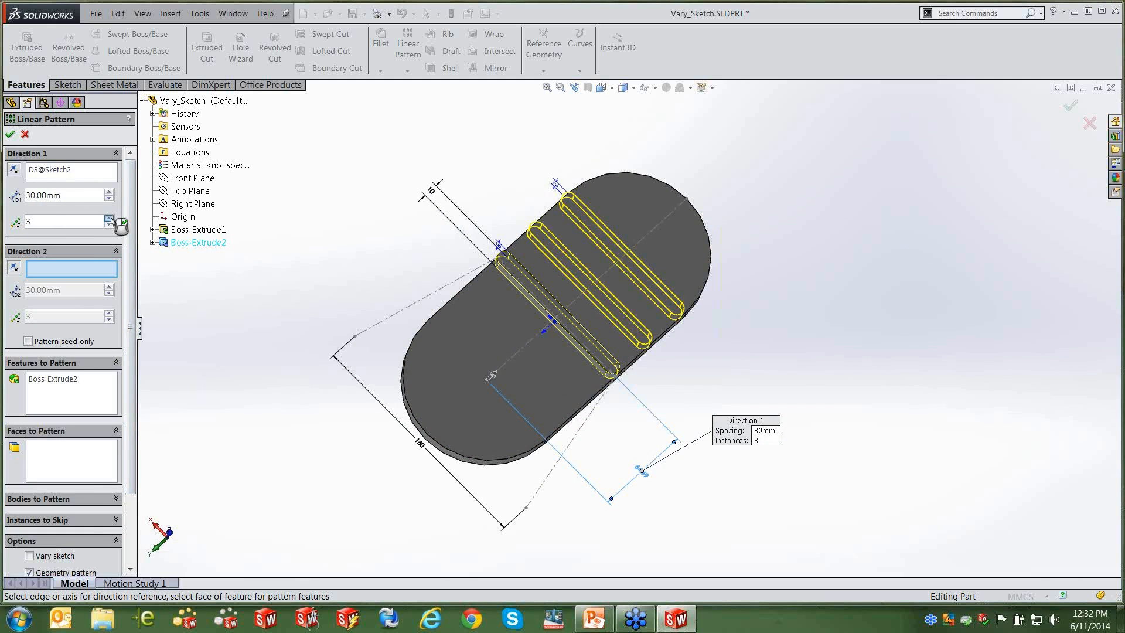
click(109, 217)
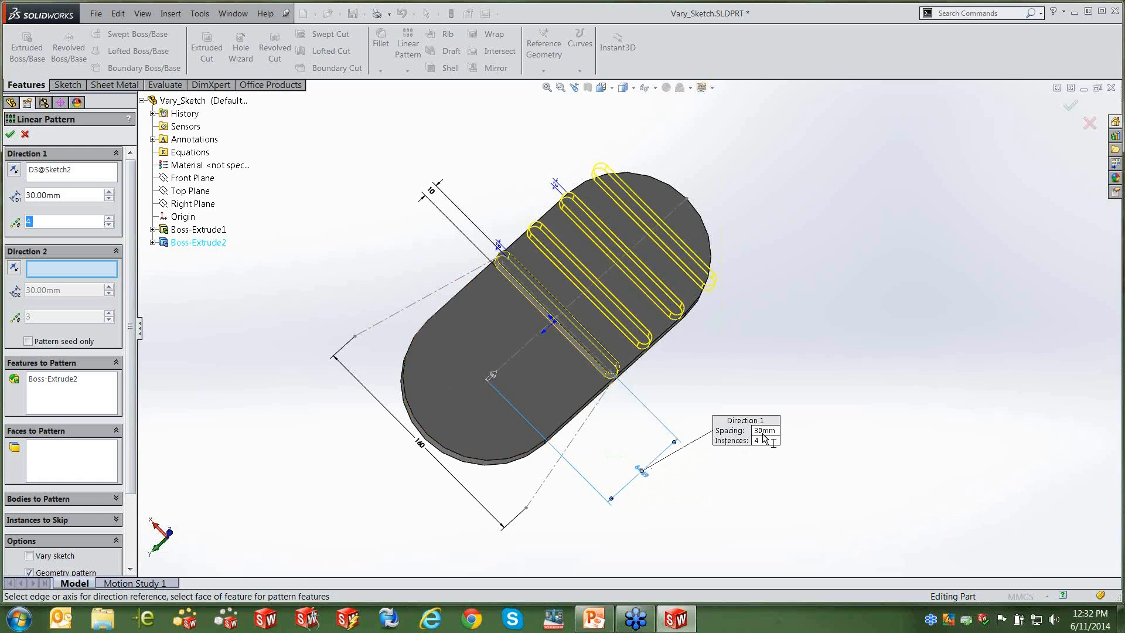
click(10, 135)
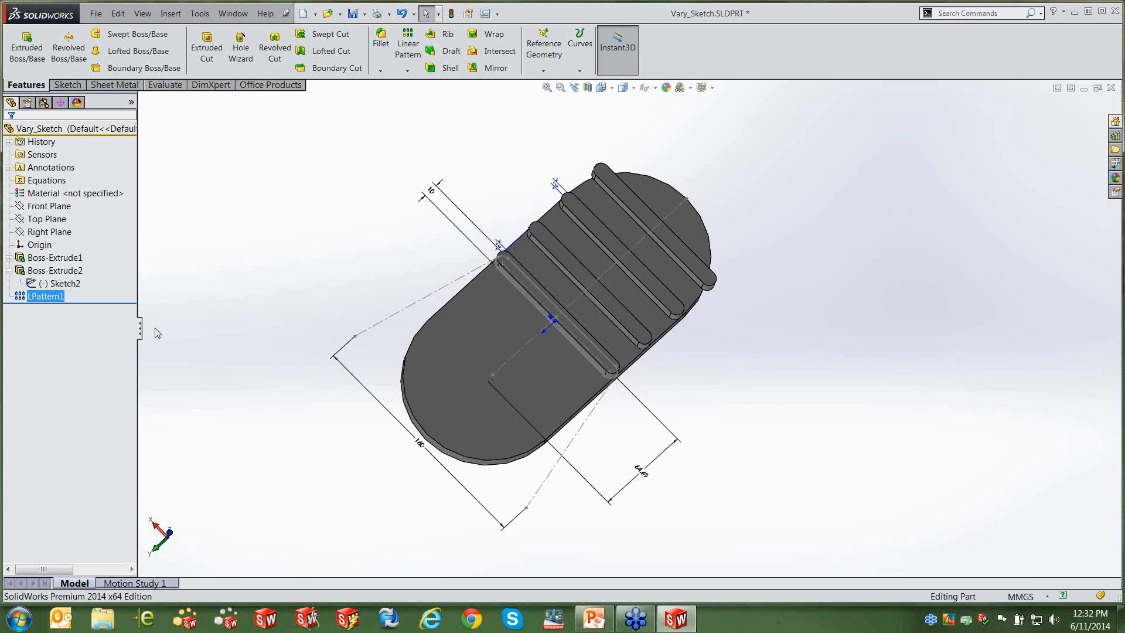
Edit LPattern1 so that Vary sketch is on and Geometry pattern is off.
right_click(58, 299)
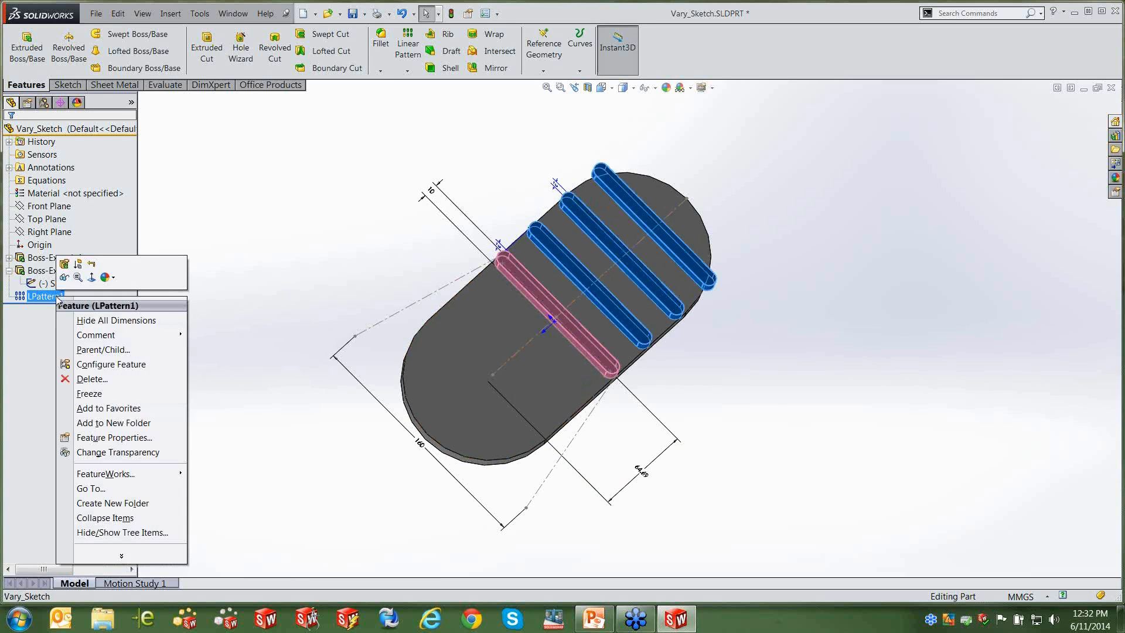
click(68, 268)
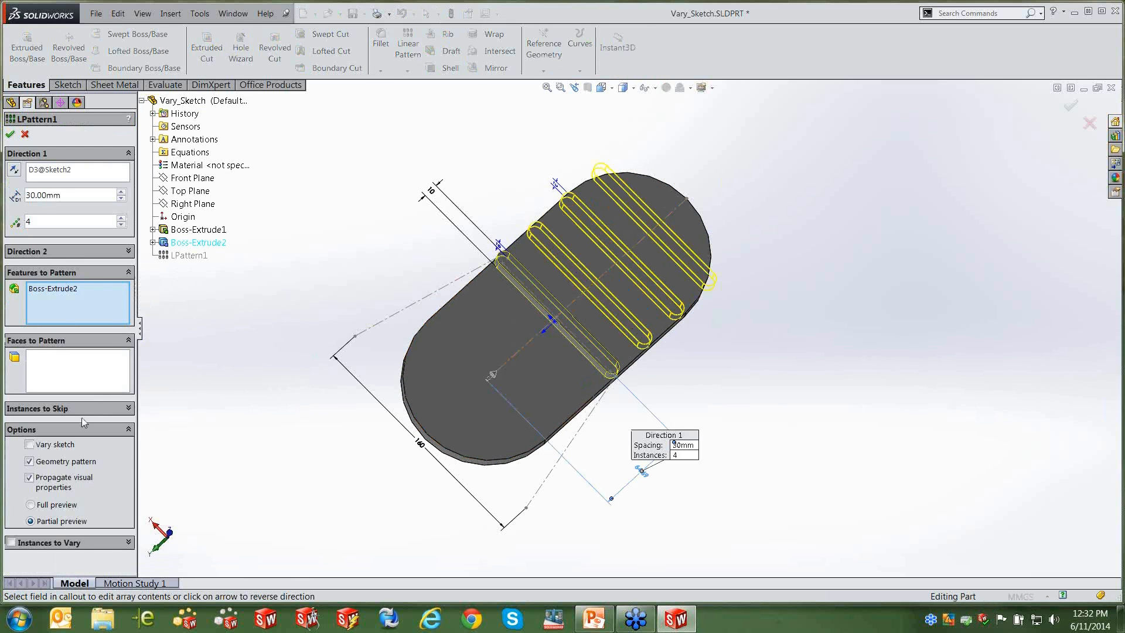
click(29, 445)
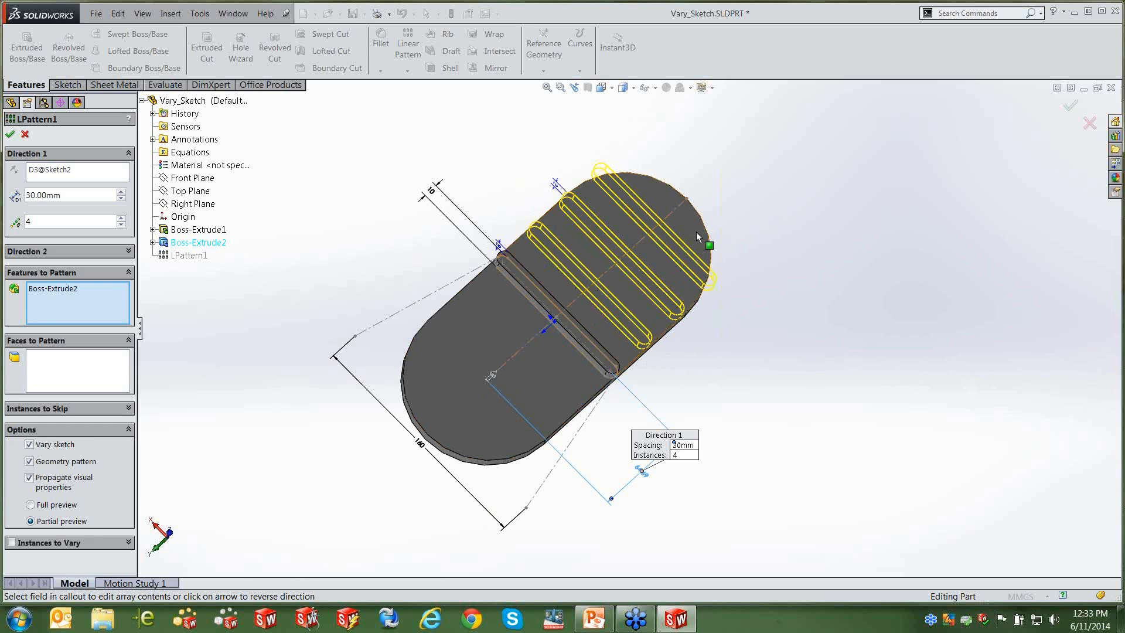
click(10, 135)
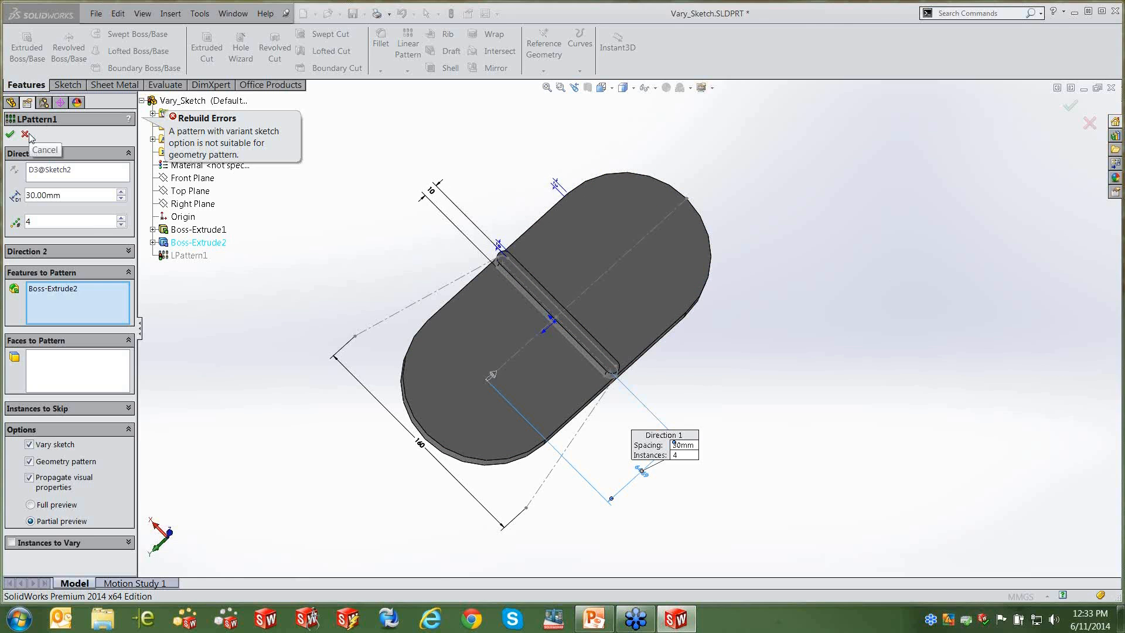
click(30, 461)
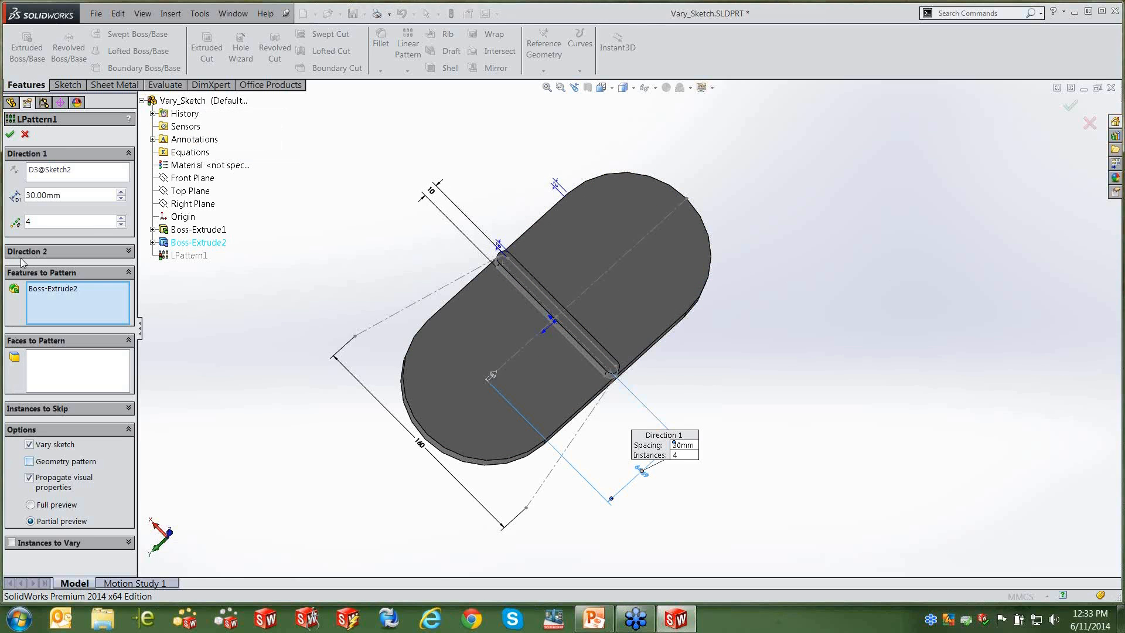
click(10, 136)
Reopen LPattern1, try Geometry pattern together with Vary sketch, and turn Geometry pattern off again before accepting.
right_click(44, 298)
click(56, 285)
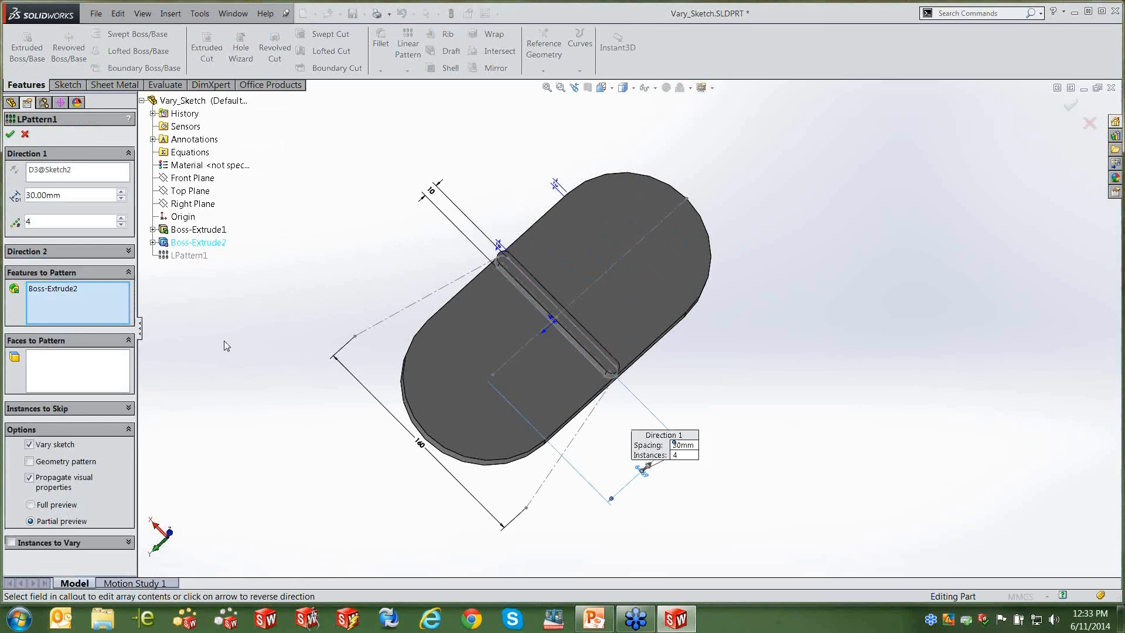
click(30, 462)
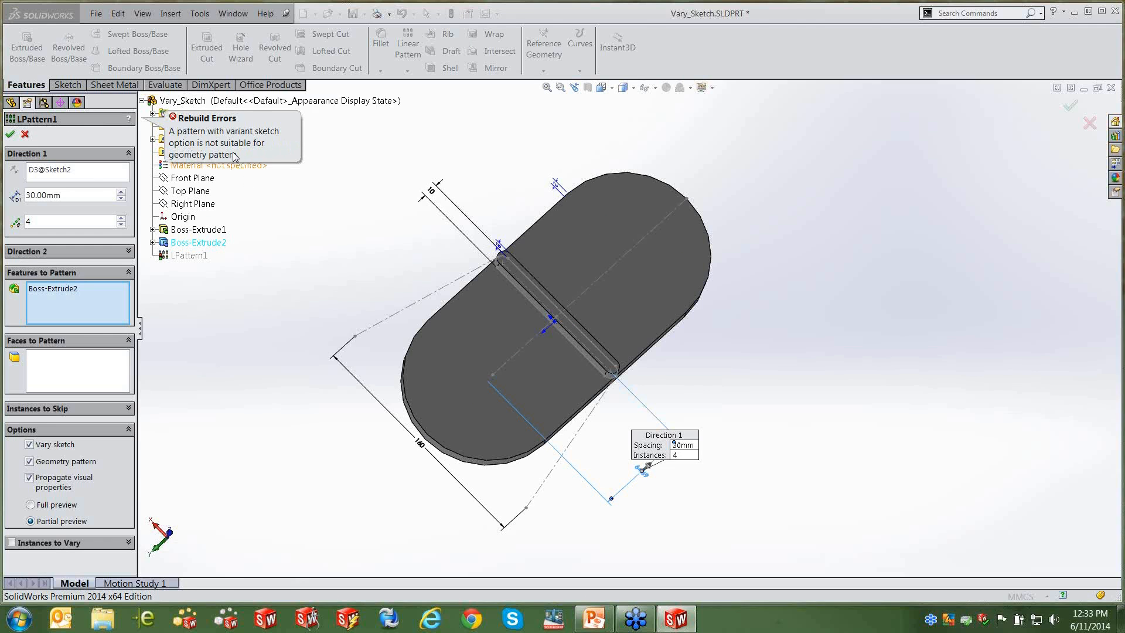
click(29, 461)
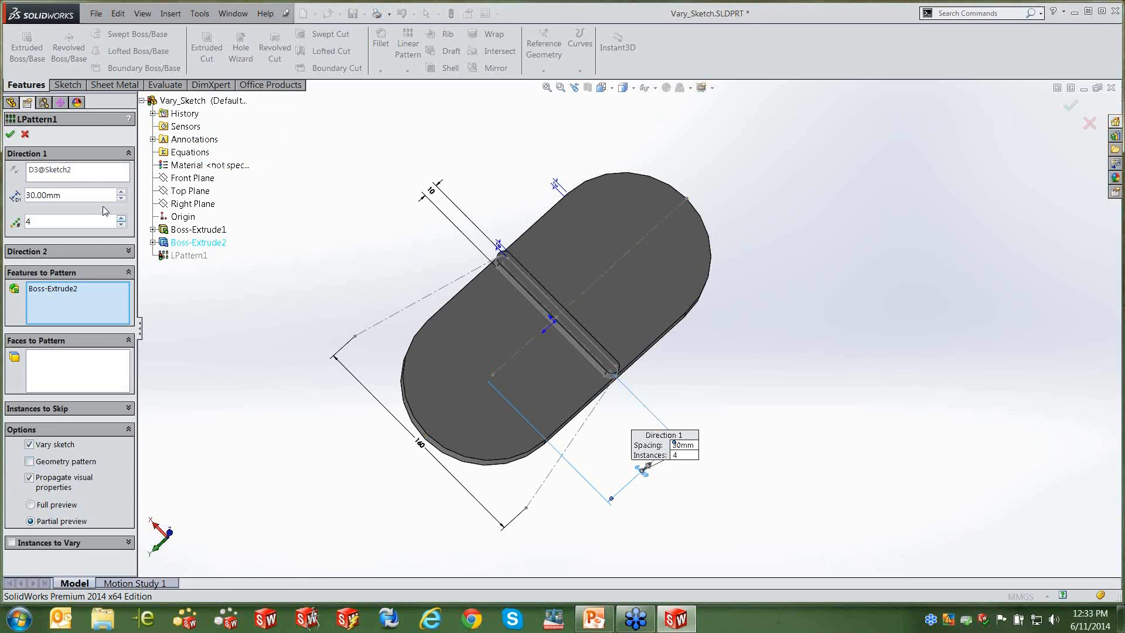
click(10, 134)
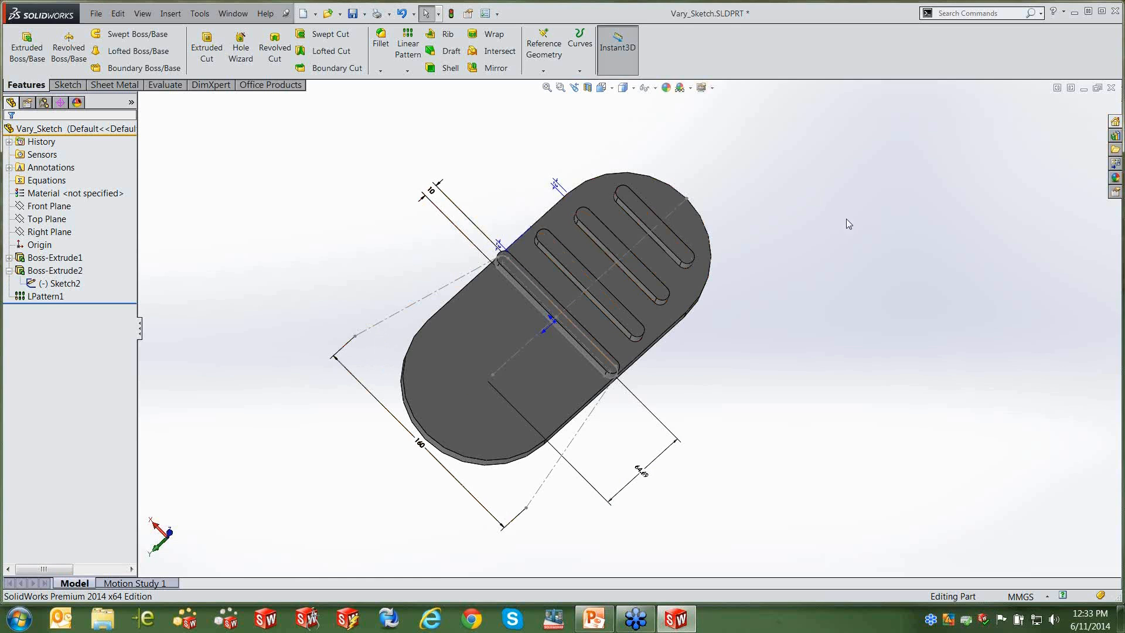
middle_drag(763, 317, 742, 230)
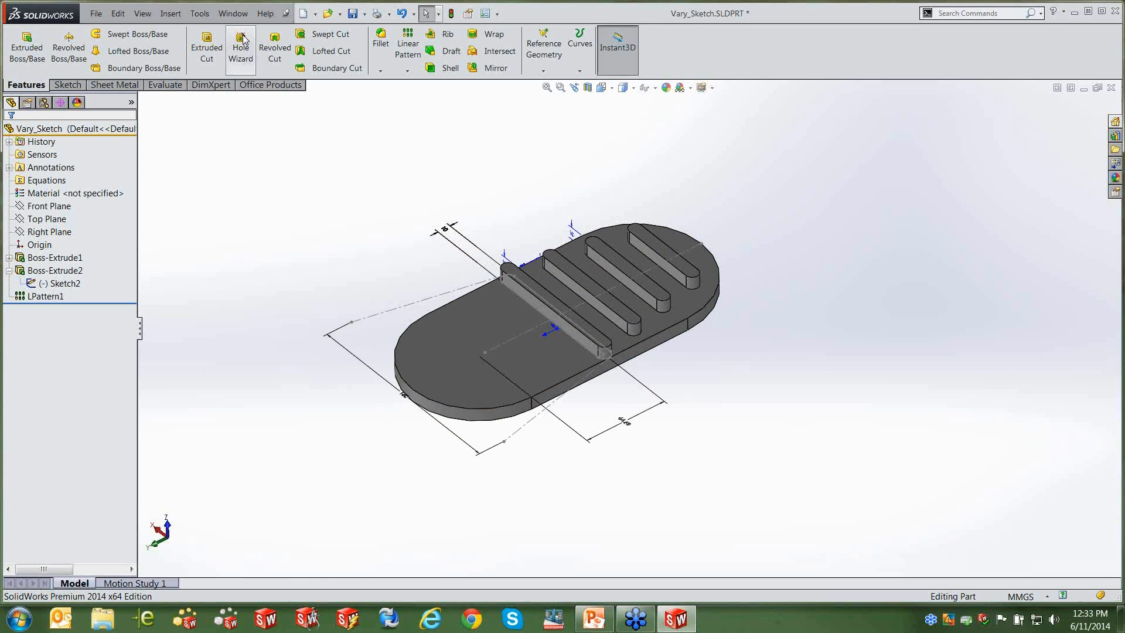
Open the LinearVaryFeature.SLDPRT part from the Patterns folder.
click(91, 17)
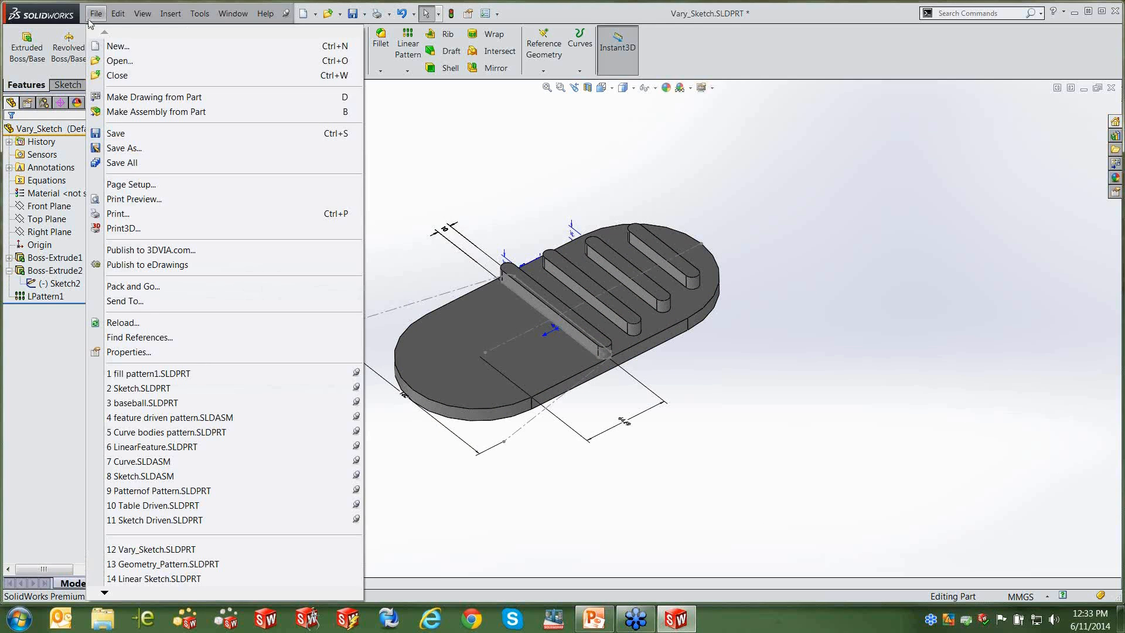
mouse_move(161, 452)
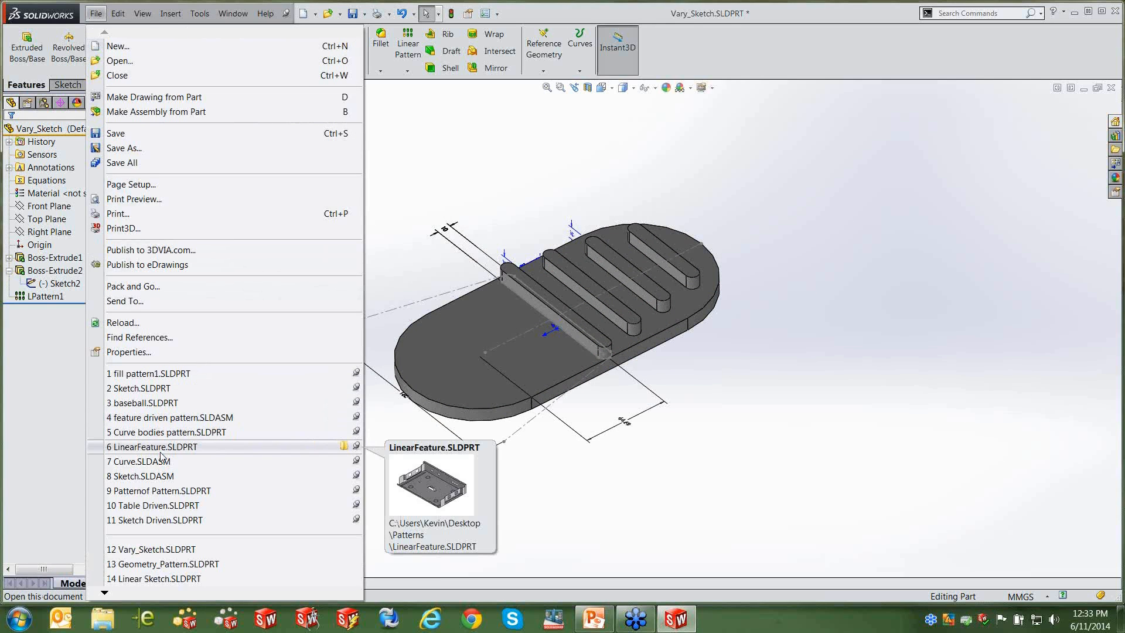
mouse_move(160, 427)
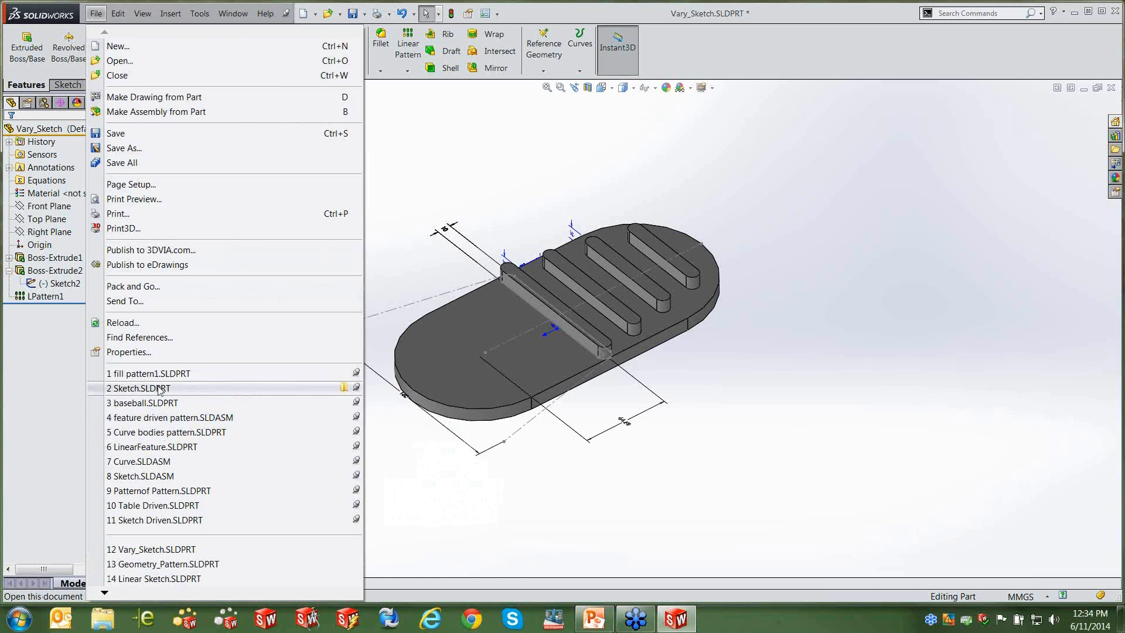
click(120, 61)
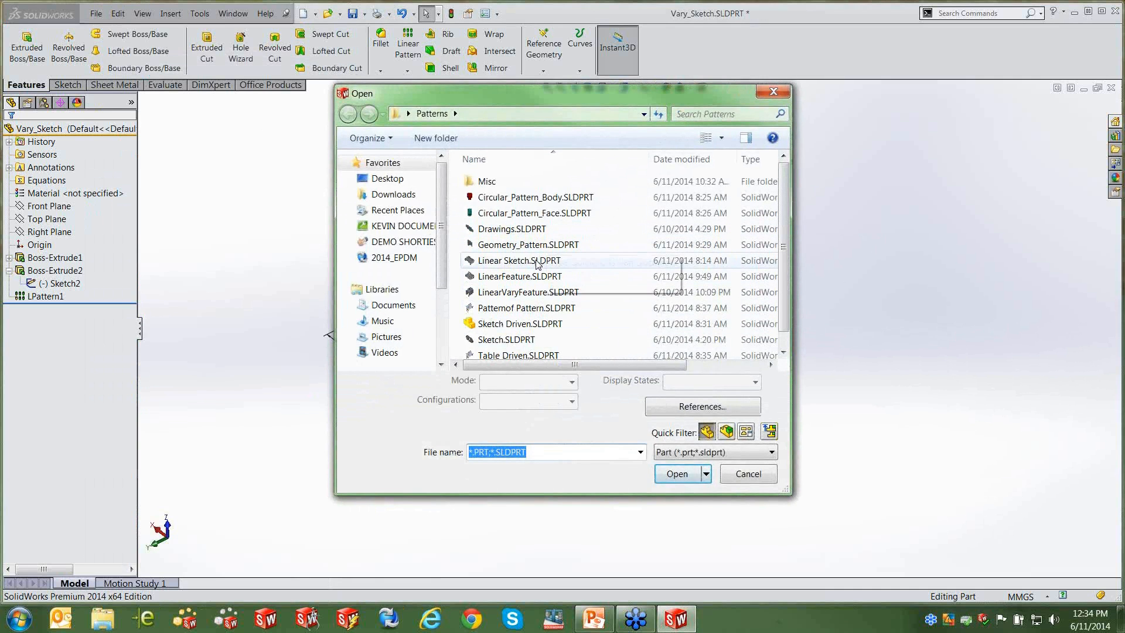
click(674, 292)
click(681, 474)
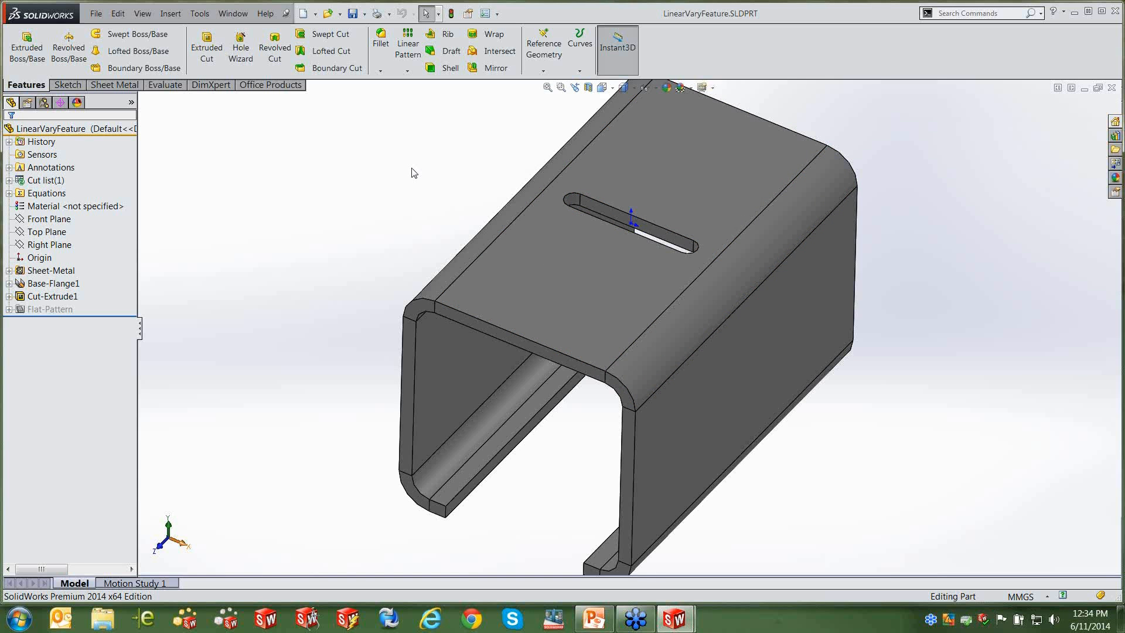
Start a linear pattern of the slot cut, using the top face's long edge as the Direction 1 reference.
click(408, 71)
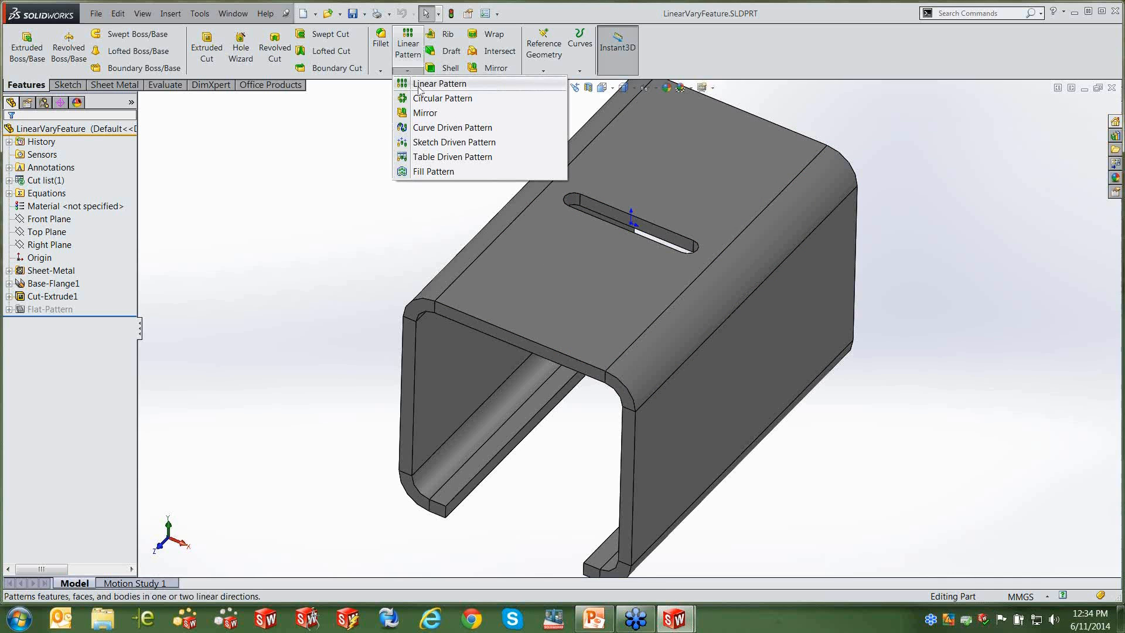
click(418, 85)
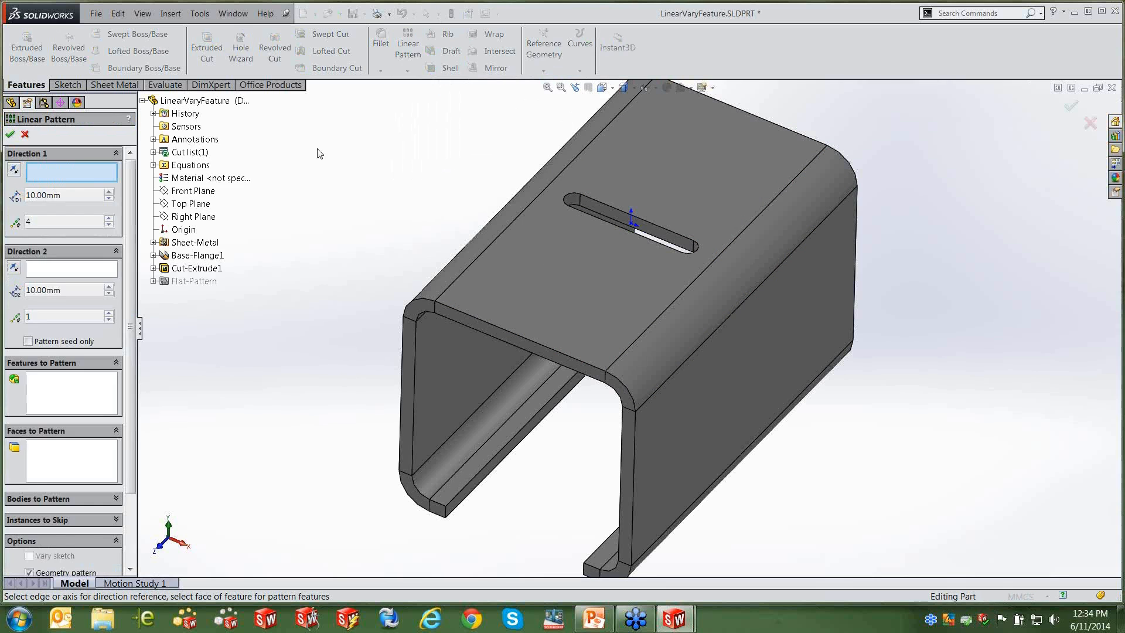
click(556, 181)
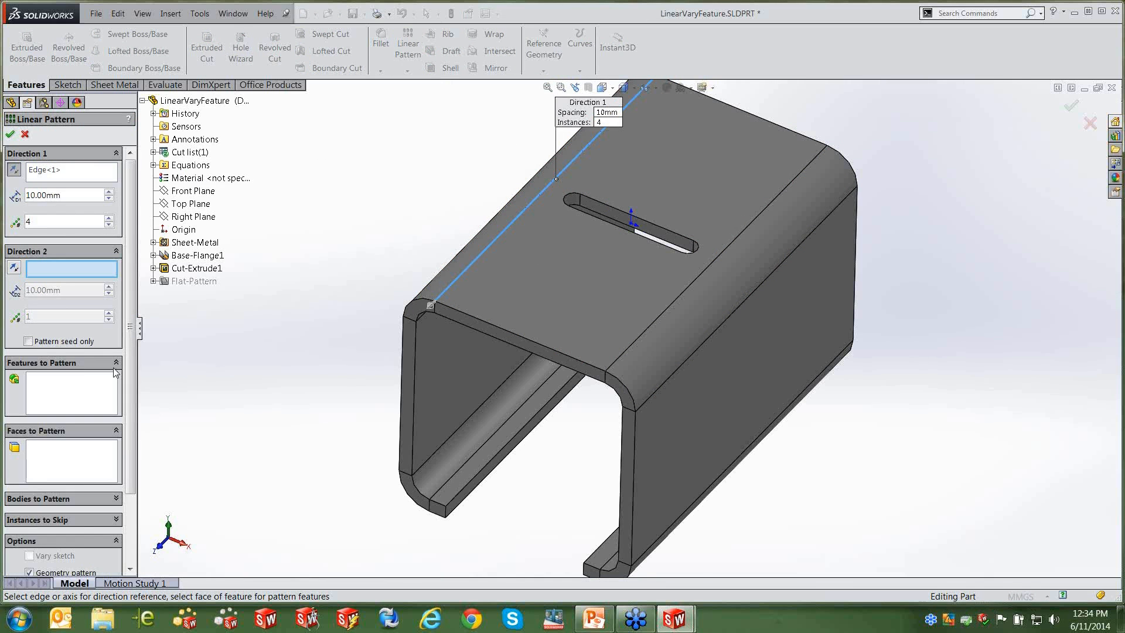
click(53, 402)
scroll(633, 228, down, 1)
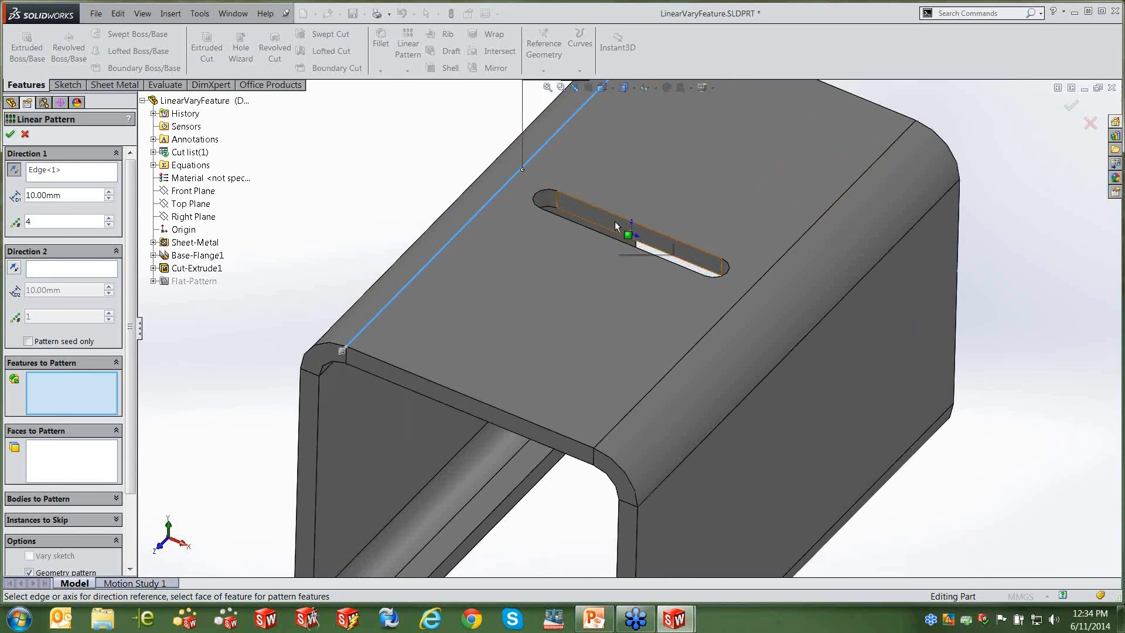
click(615, 229)
scroll(615, 228, up, 2)
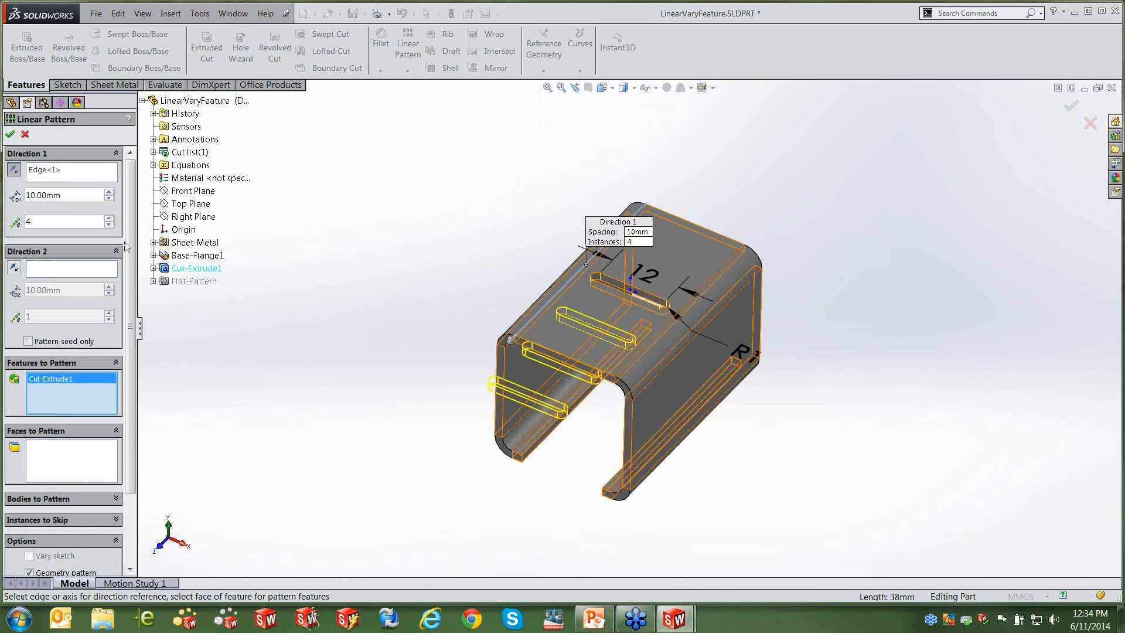
Set the Direction 1 spacing of the slot pattern to 5 mm.
drag(94, 197, 14, 199)
text(5)
key(Return)
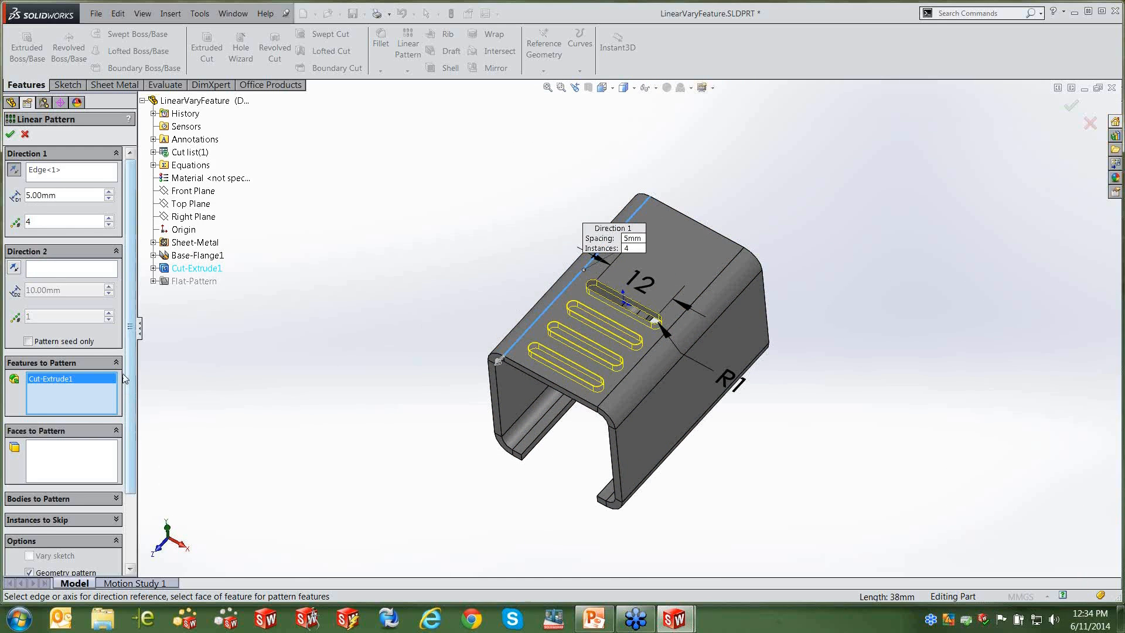
Turn on Instances to Vary and move the Direction 1 callout away from the slots.
scroll(132, 491, down, 3)
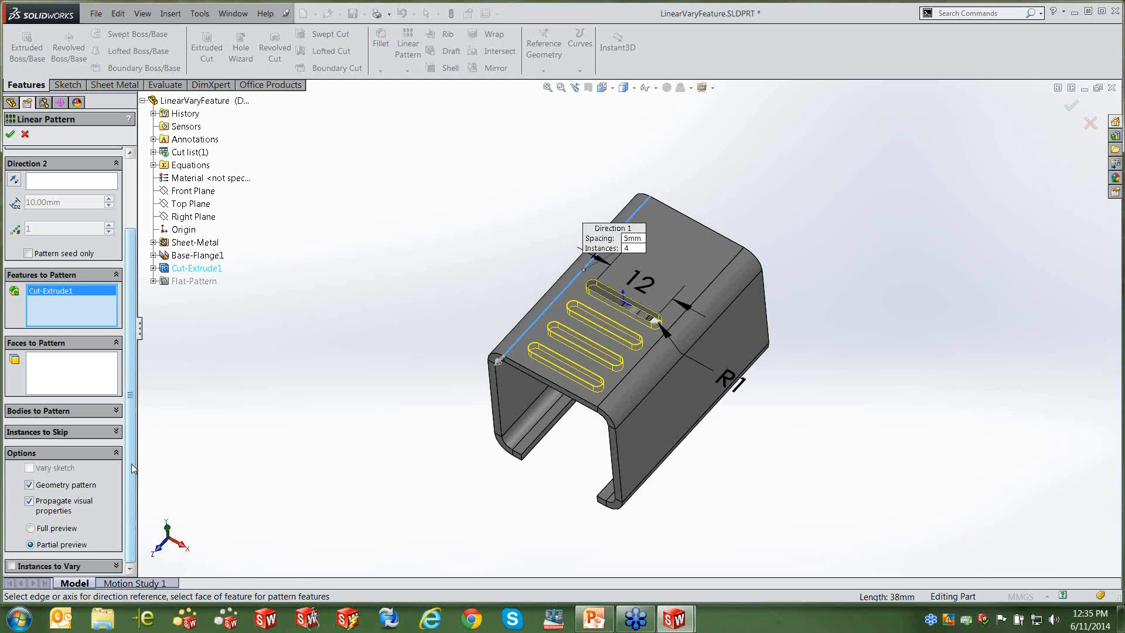
click(12, 566)
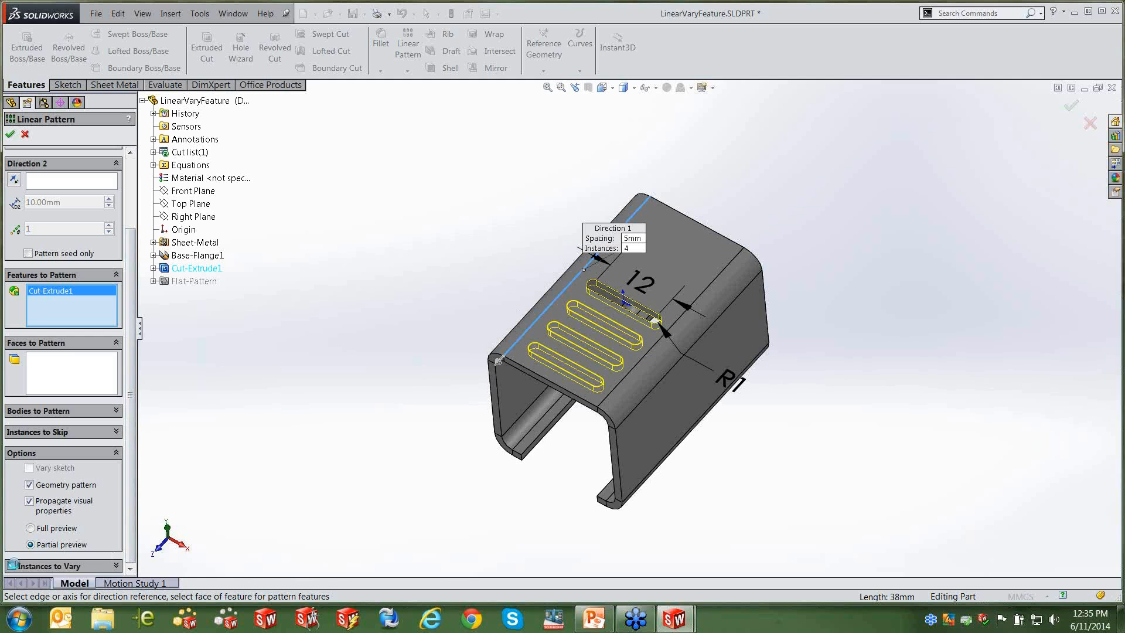
drag(132, 423, 128, 534)
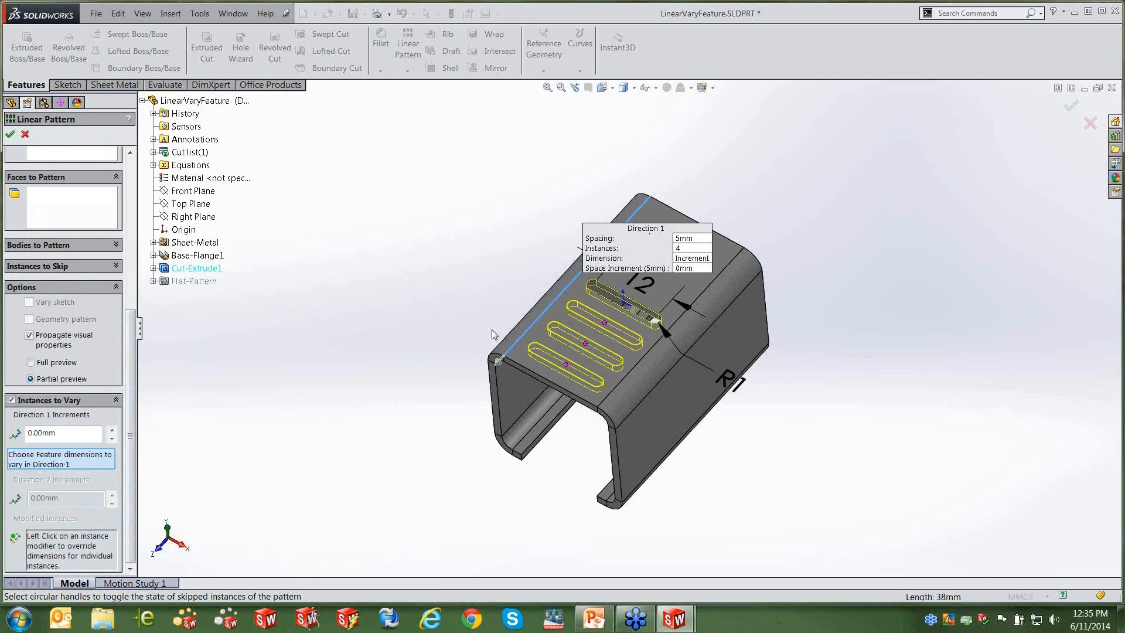
drag(616, 251, 451, 171)
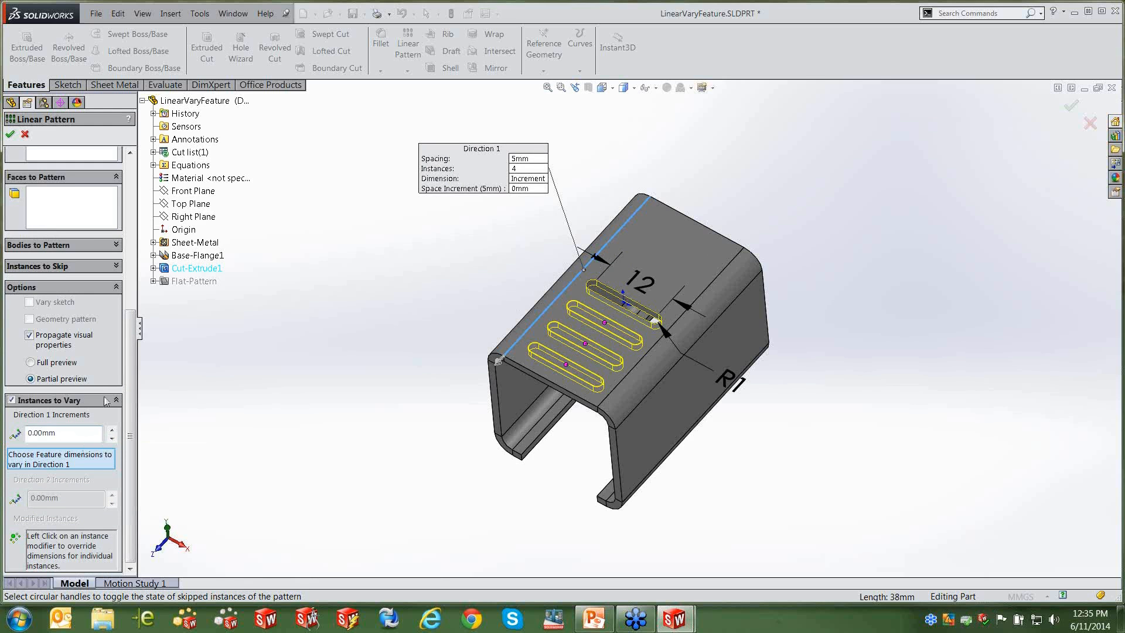
Set the Direction 1 spacing increment between varied instances to 0.5 mm.
drag(130, 369, 125, 208)
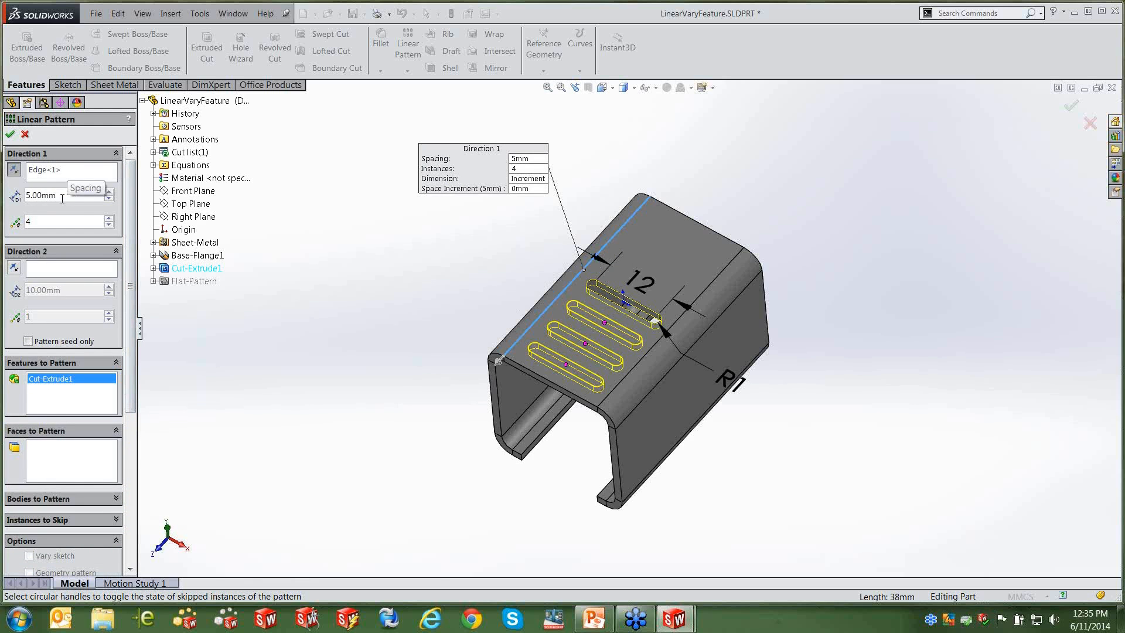
drag(127, 222, 129, 380)
drag(75, 435, 16, 442)
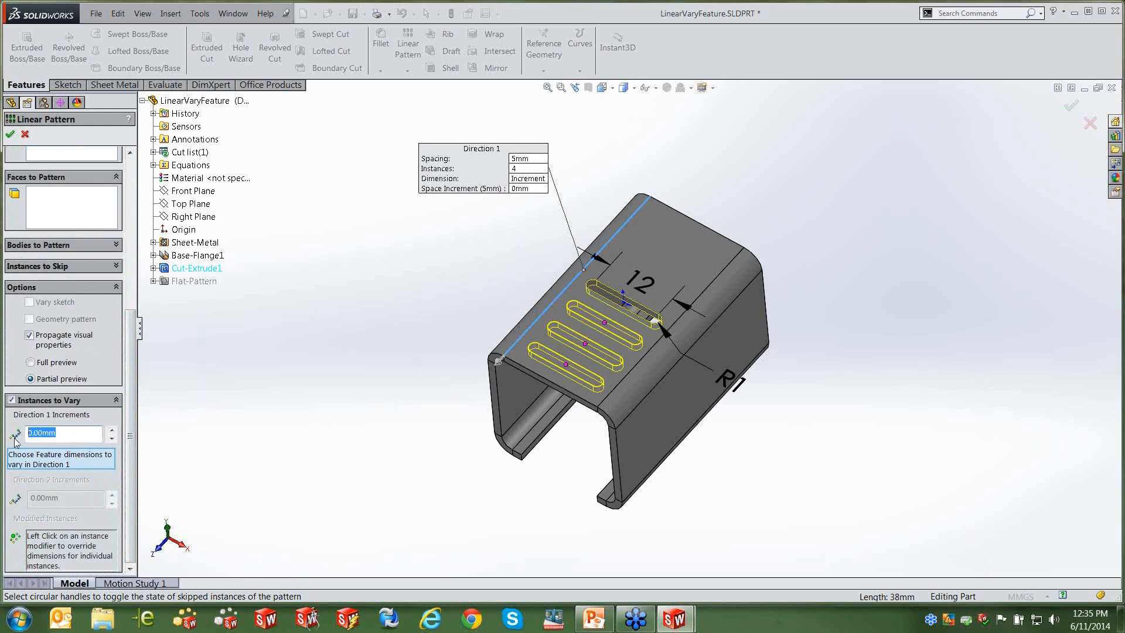
text(.5)
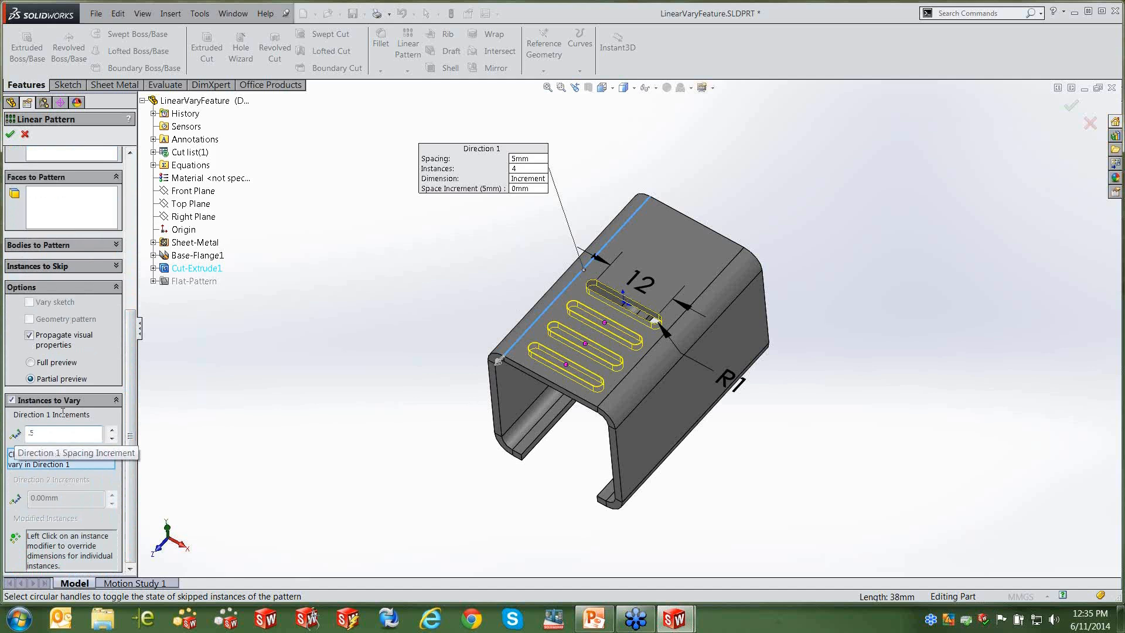
key(Return)
Add the slot's 12 mm length and R1 radius as feature dimensions to vary in Direction 1.
middle_drag(663, 345, 652, 365)
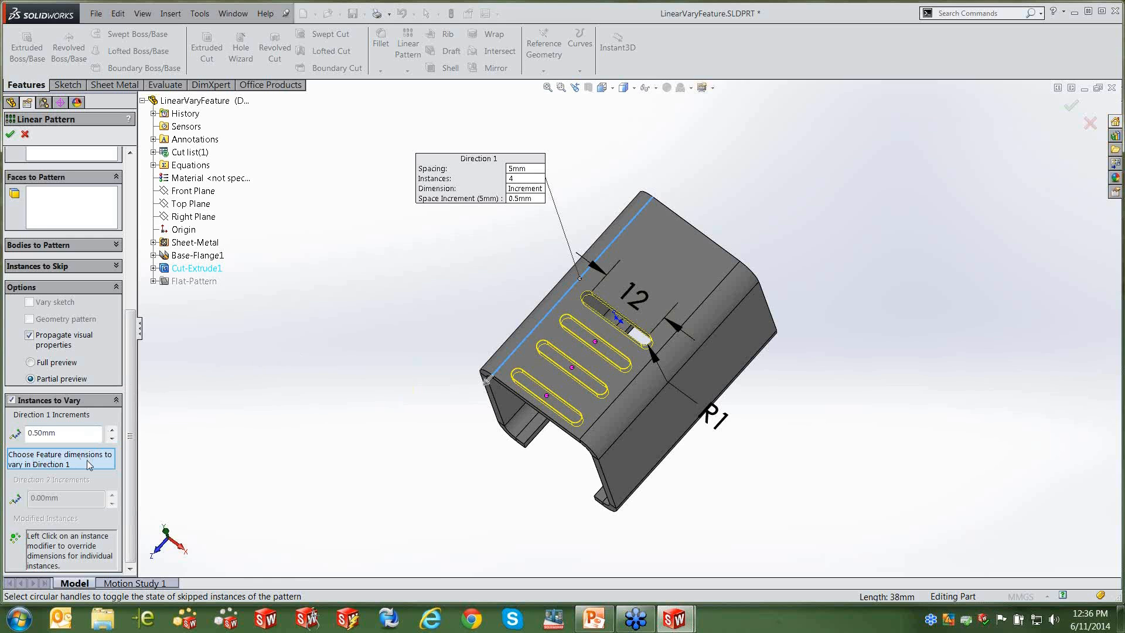
click(637, 297)
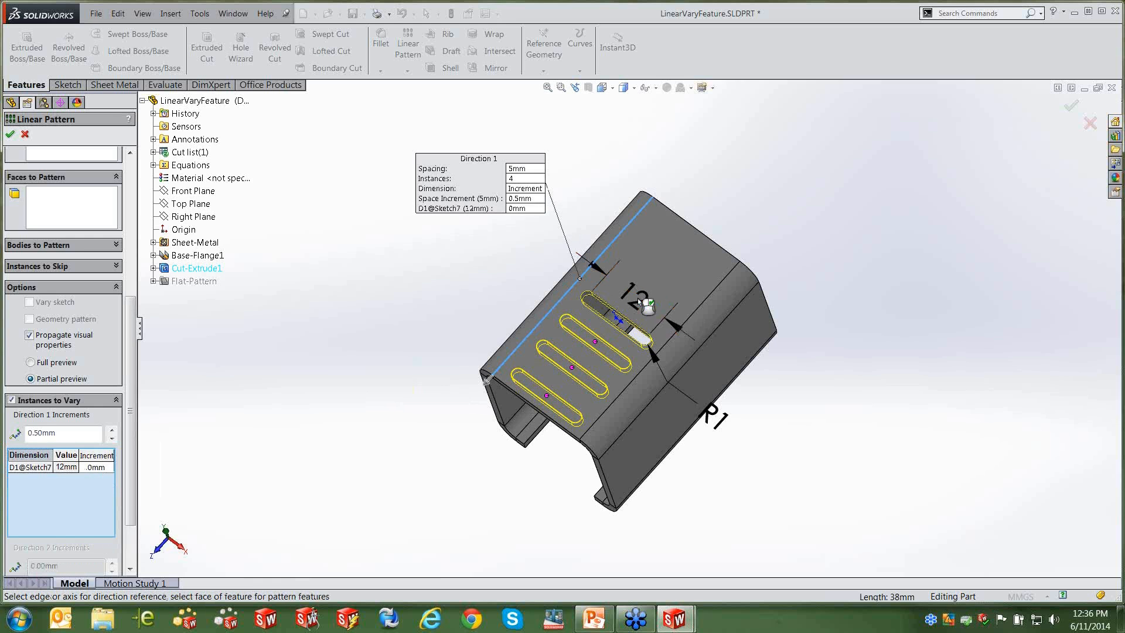
click(718, 420)
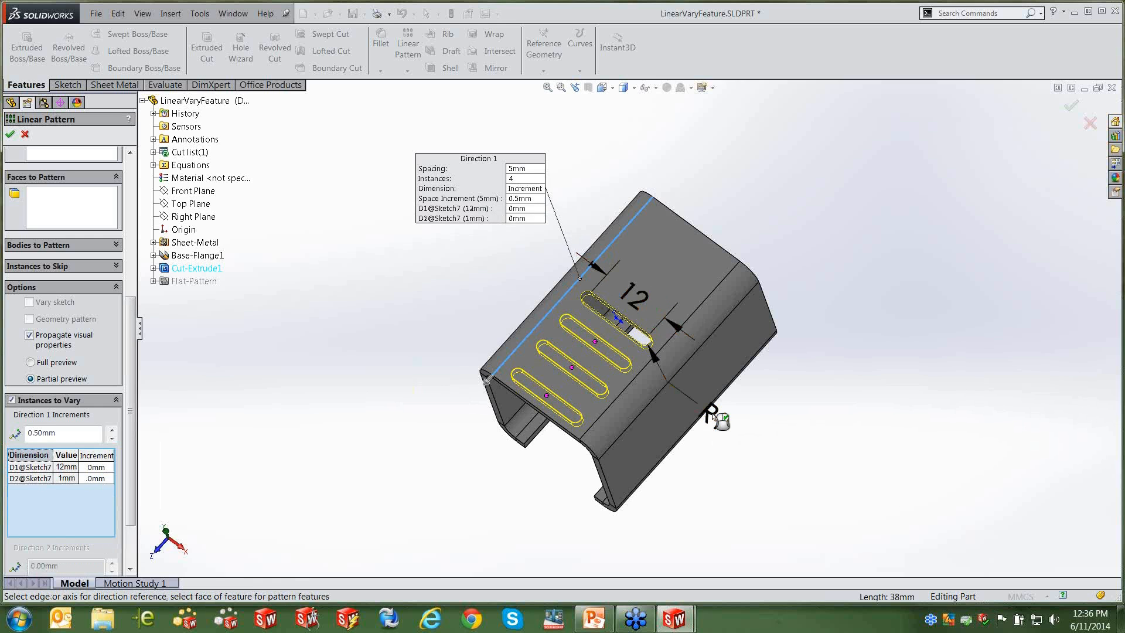
Set the increment of the slot length dimension to -1 mm per instance.
click(103, 467)
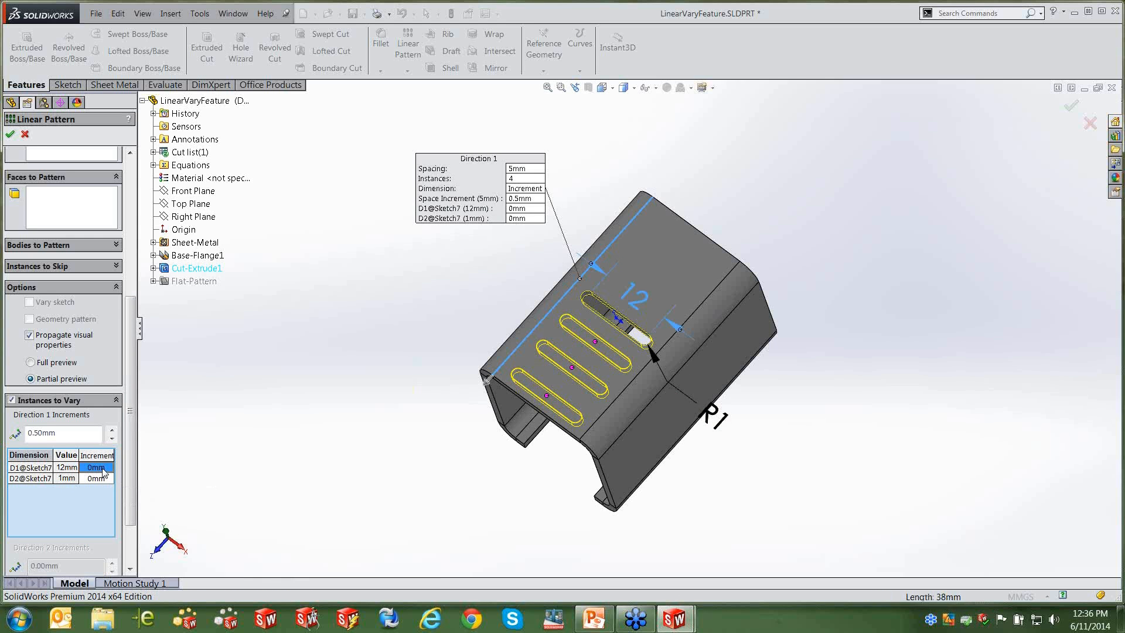
click(100, 467)
key(BackSpace)
text(-1)
click(350, 457)
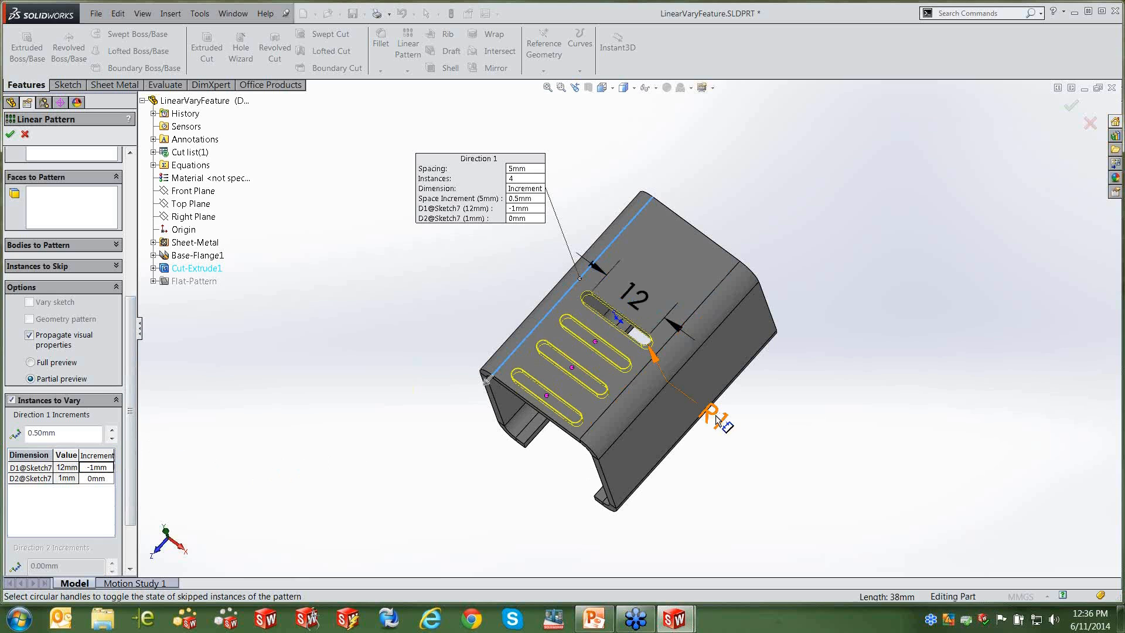
Set the increment of the slot radius dimension to 0.1 mm and create the varied slot pattern.
click(104, 479)
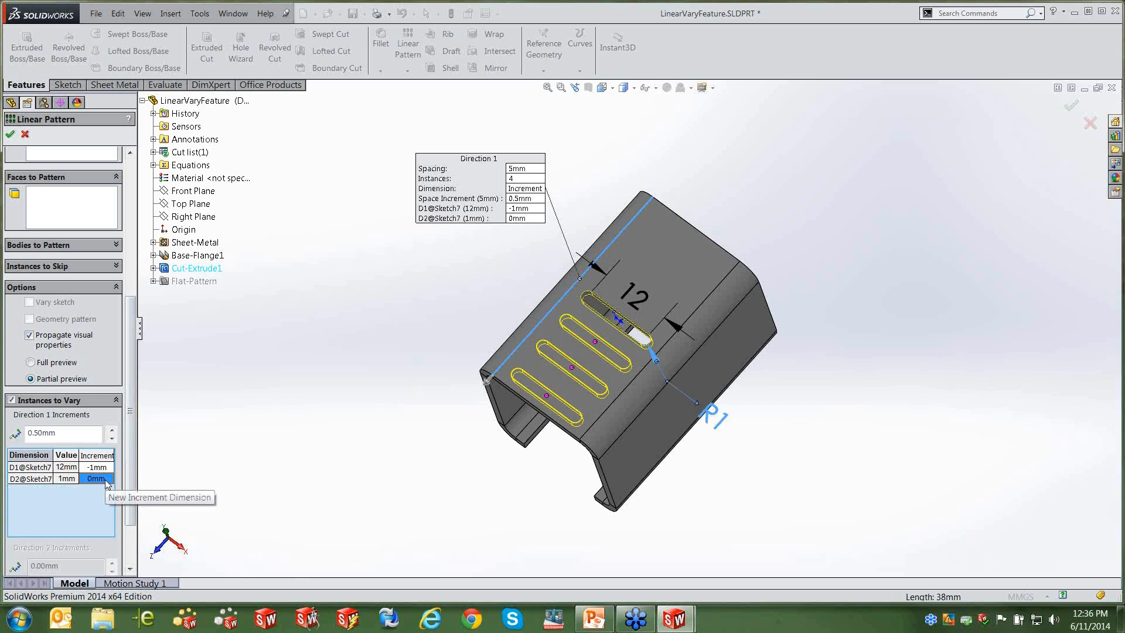
double_click(105, 479)
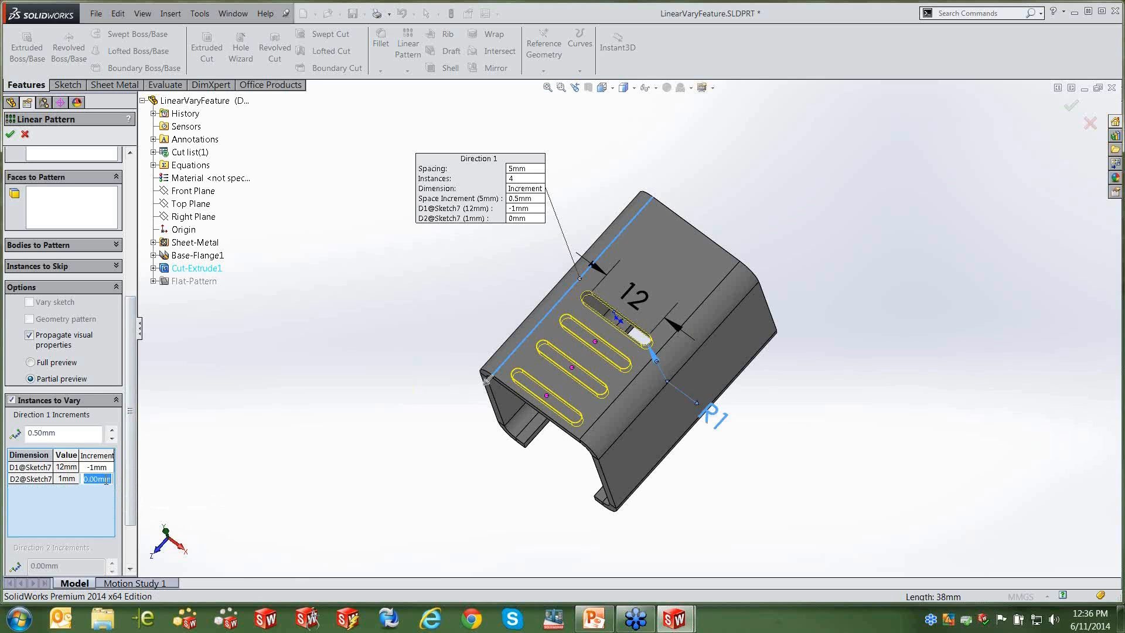
key(BackSpace)
click(210, 439)
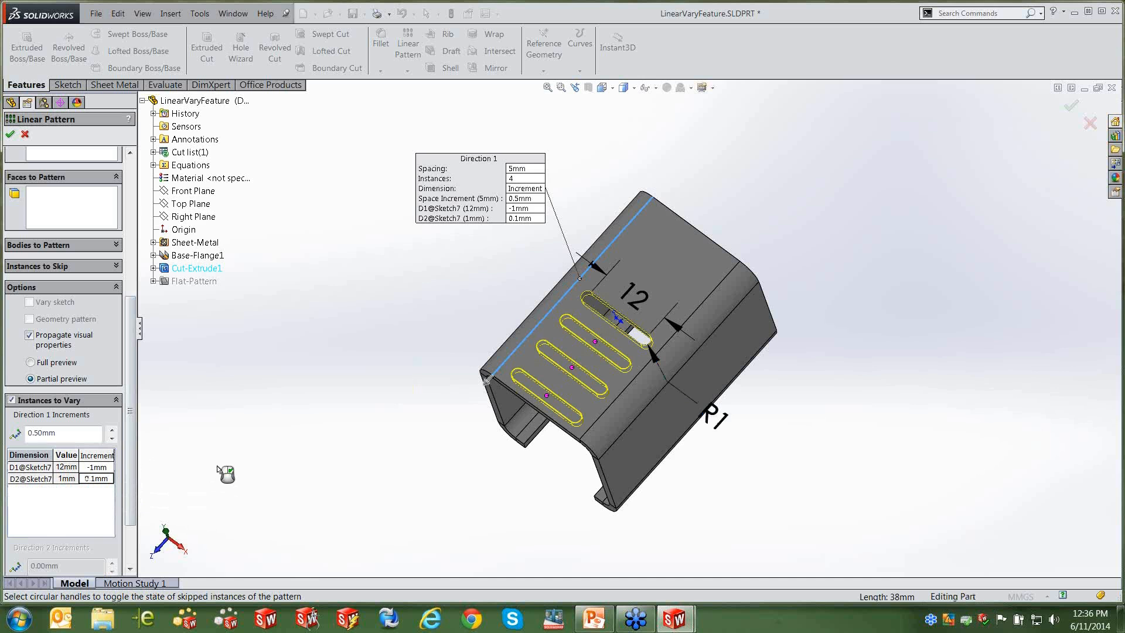
click(10, 134)
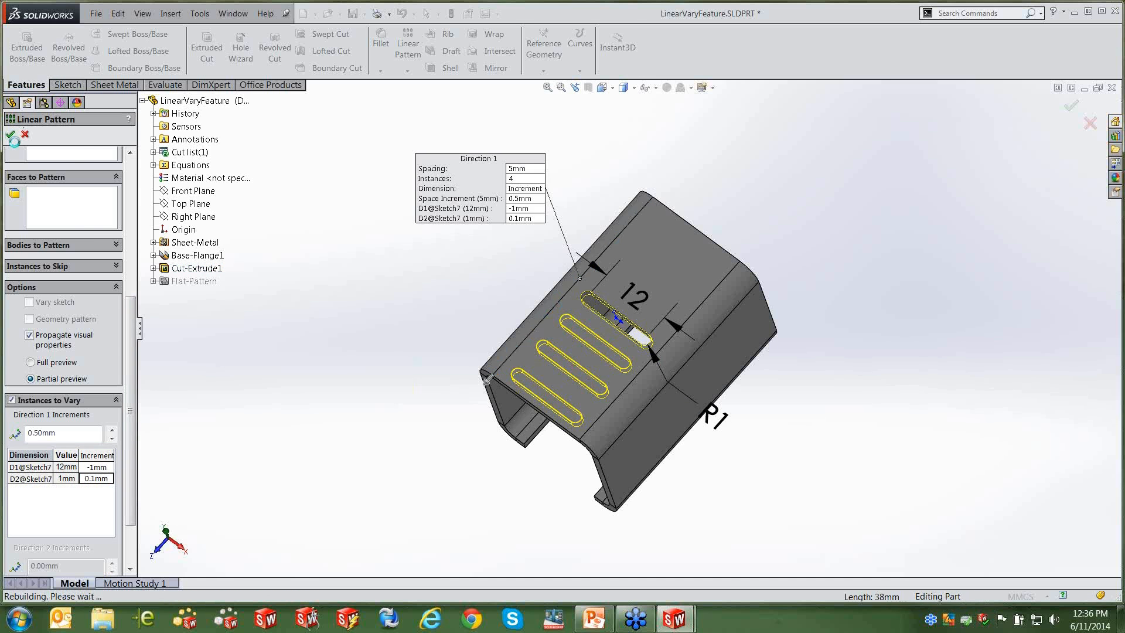
Check the varied slots on the top face and reopen LPattern1 for editing at its Instances to Vary settings.
middle_drag(413, 345, 432, 427)
scroll(616, 396, down, 2)
scroll(616, 396, down, 2)
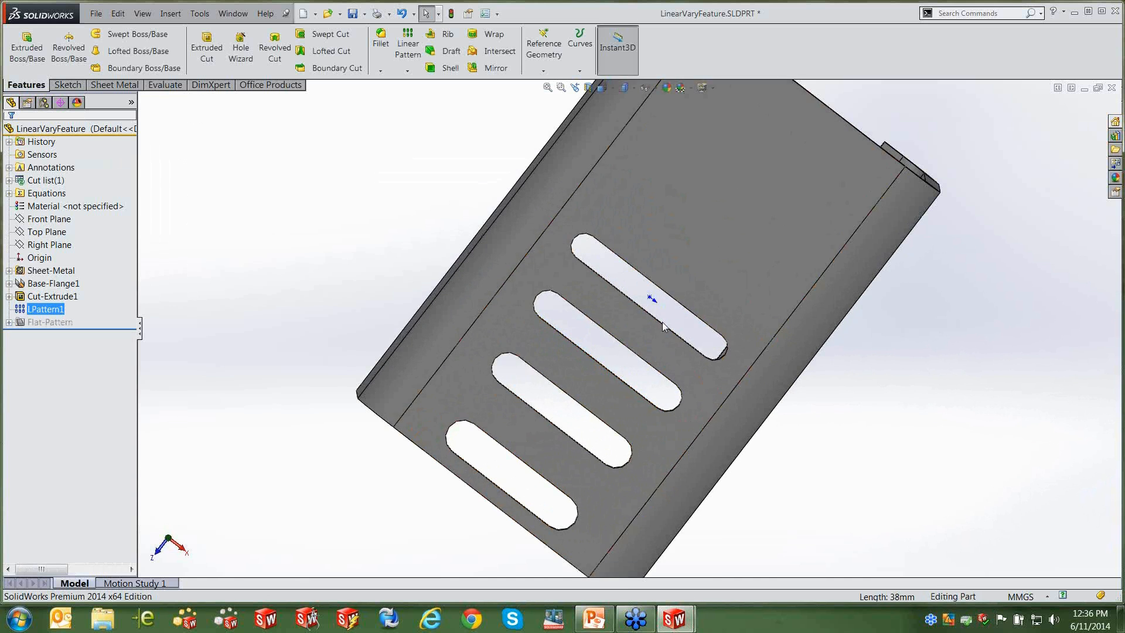
scroll(554, 447, down, 1)
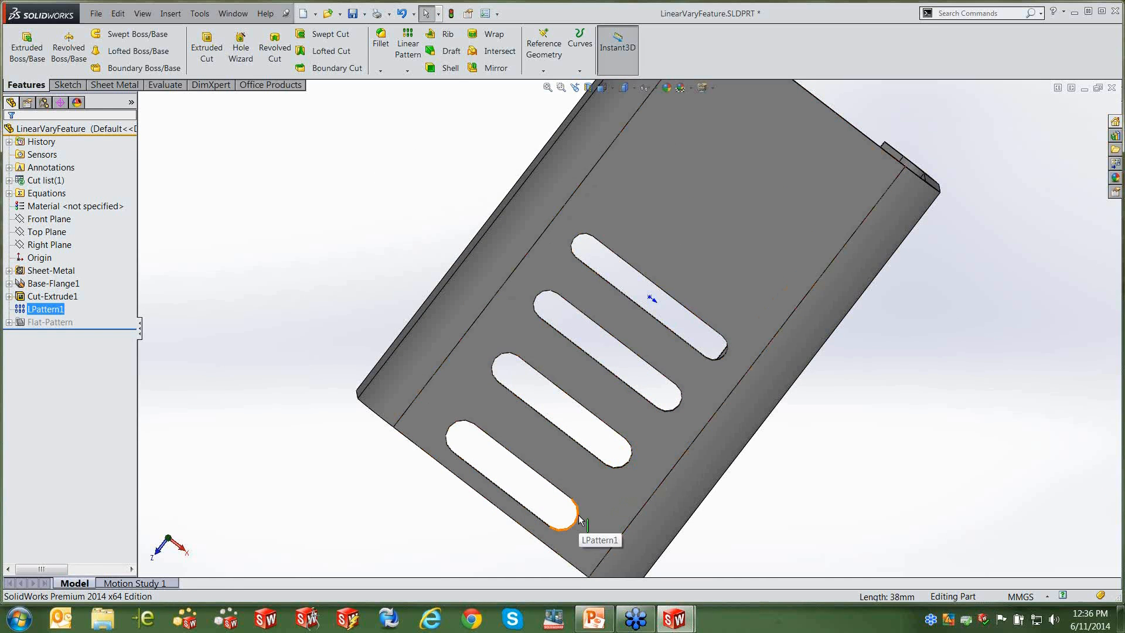
middle_drag(601, 415, 246, 378)
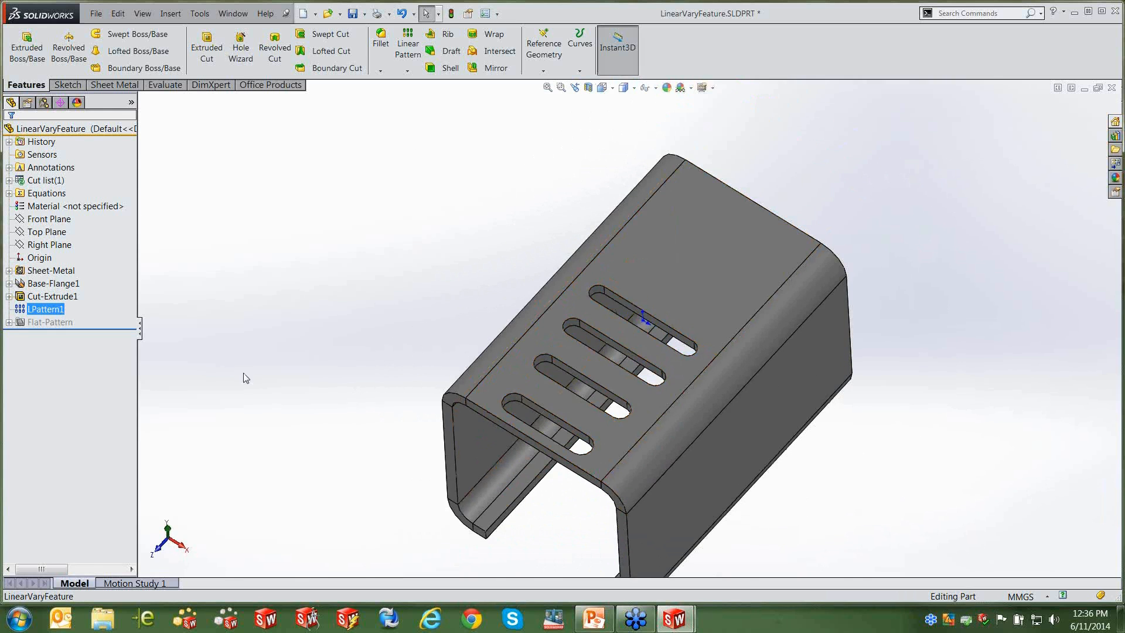
right_click(60, 317)
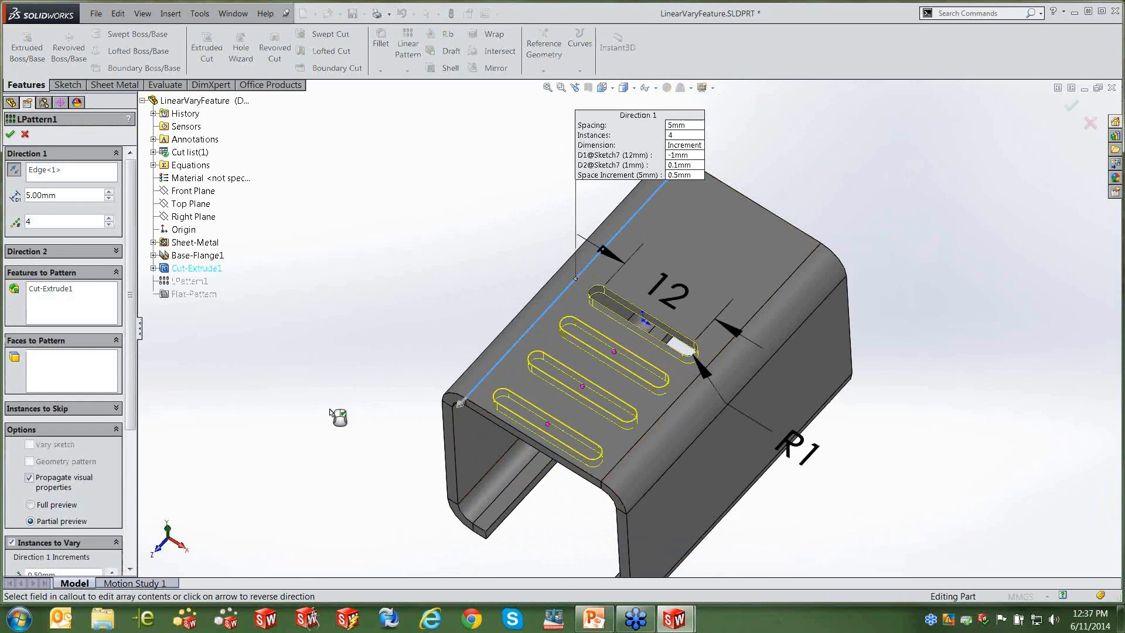
drag(129, 366, 130, 502)
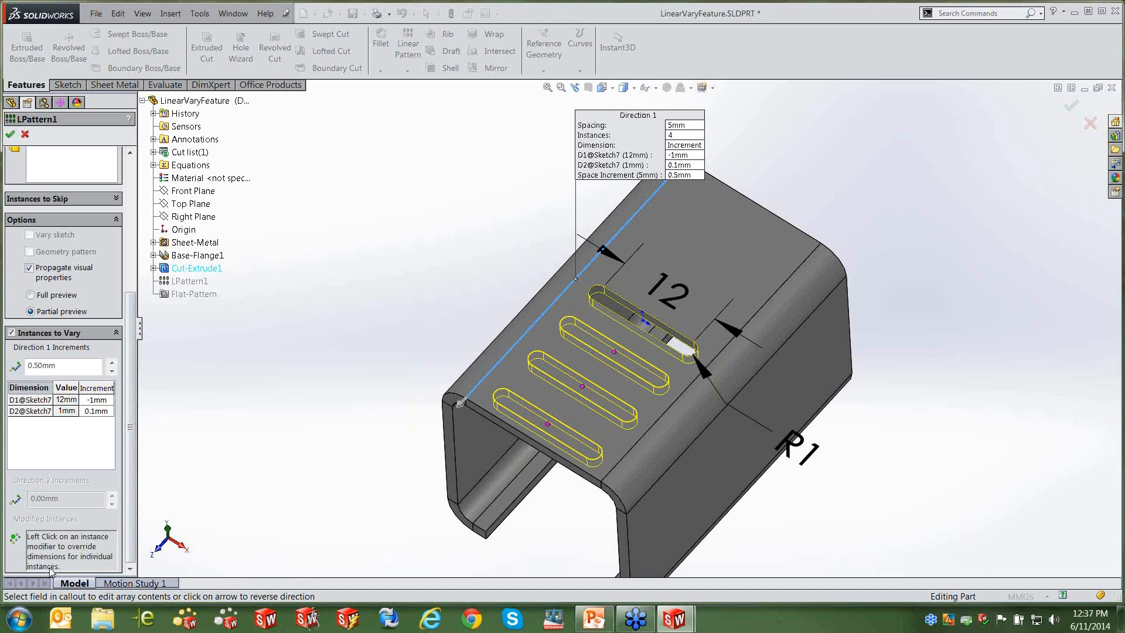
click(583, 388)
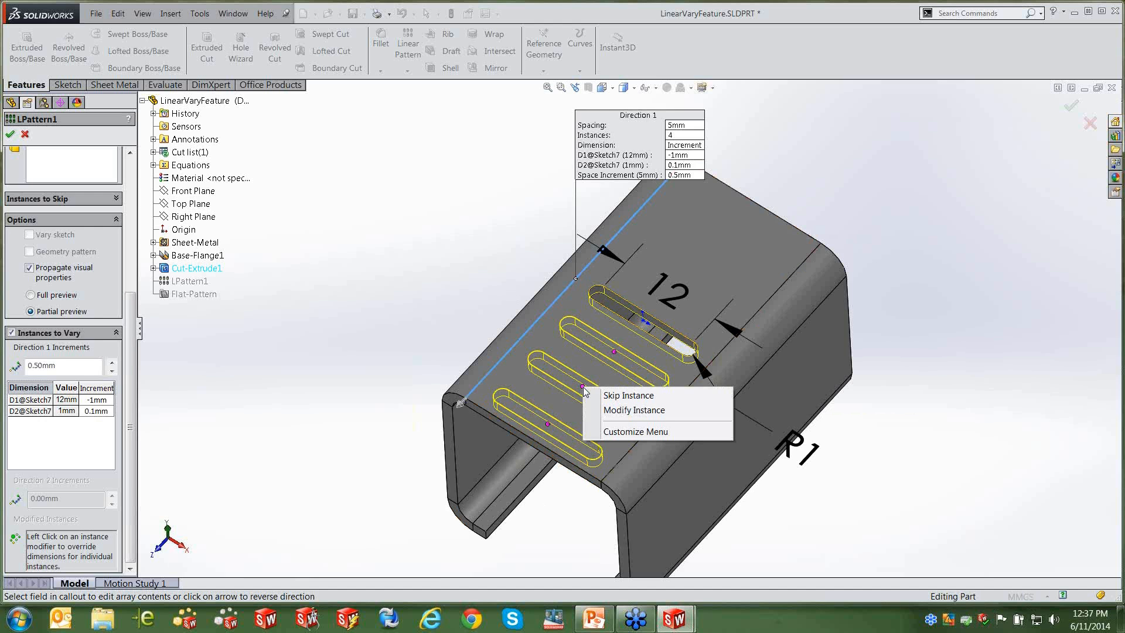
click(624, 410)
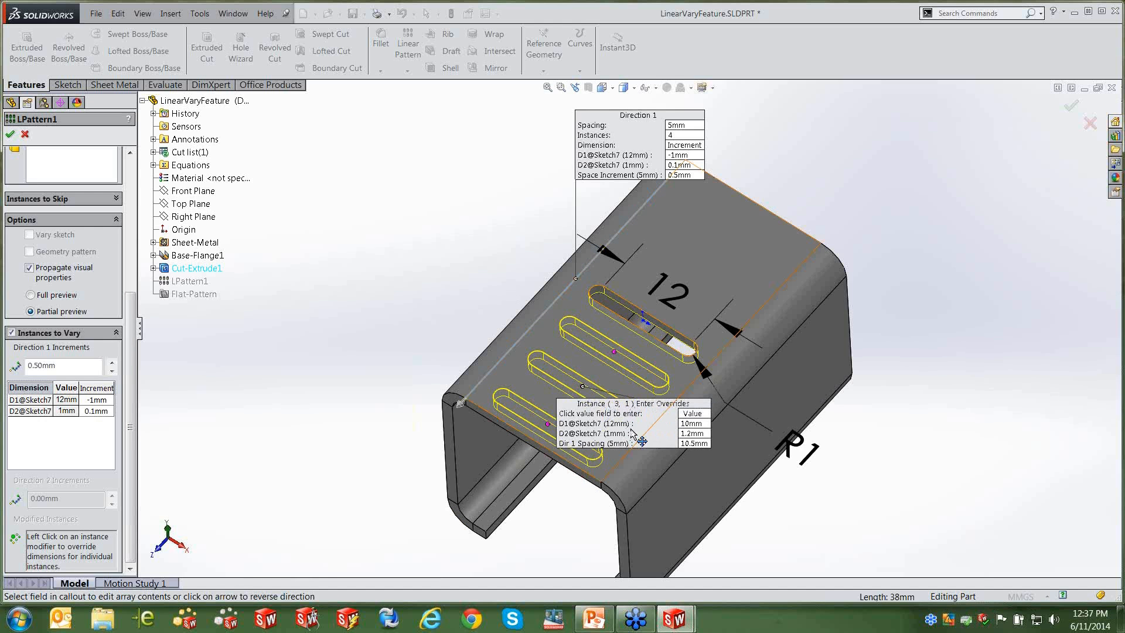
click(85, 446)
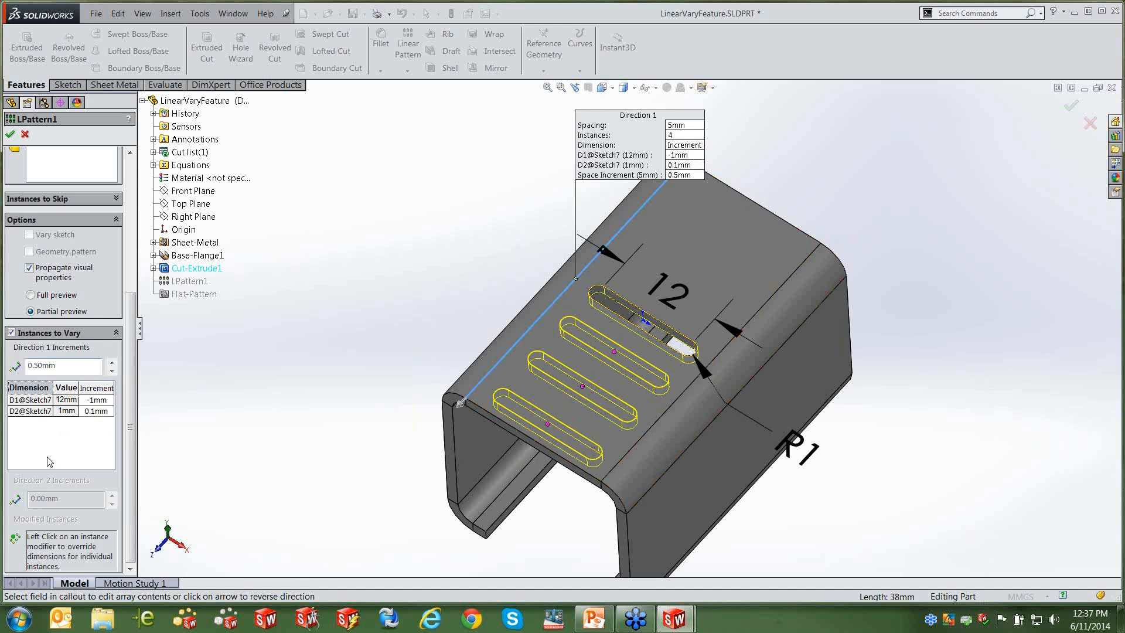
Modify pattern instance (3, 1), overriding its slot length with 14 mm and its slot radius with 1.5 mm.
right_click(582, 389)
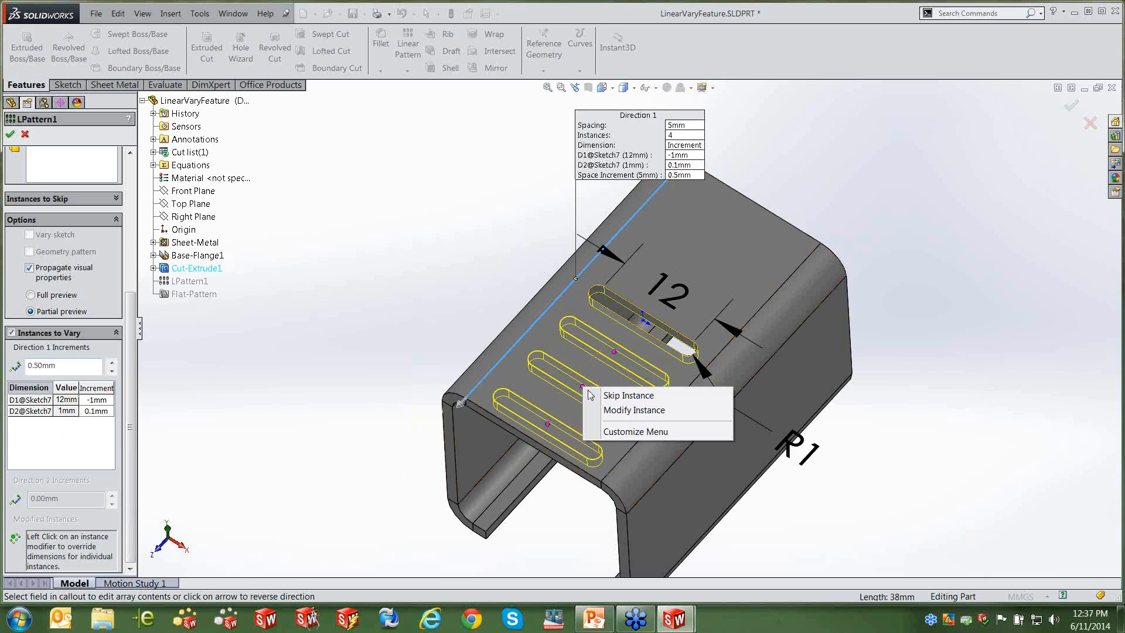
click(621, 410)
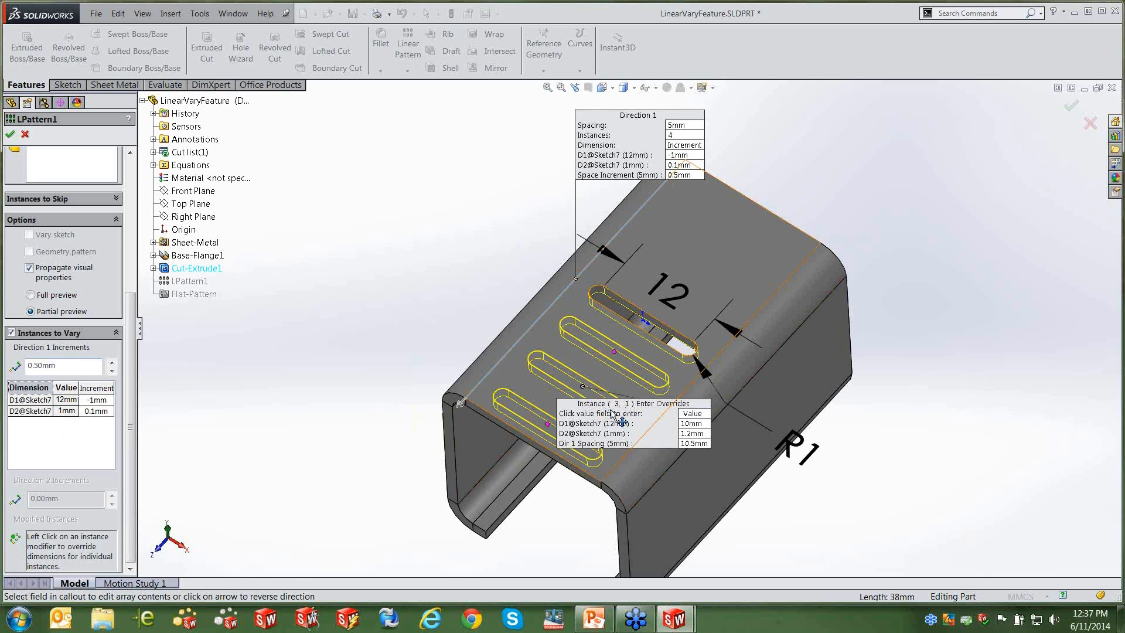
click(705, 423)
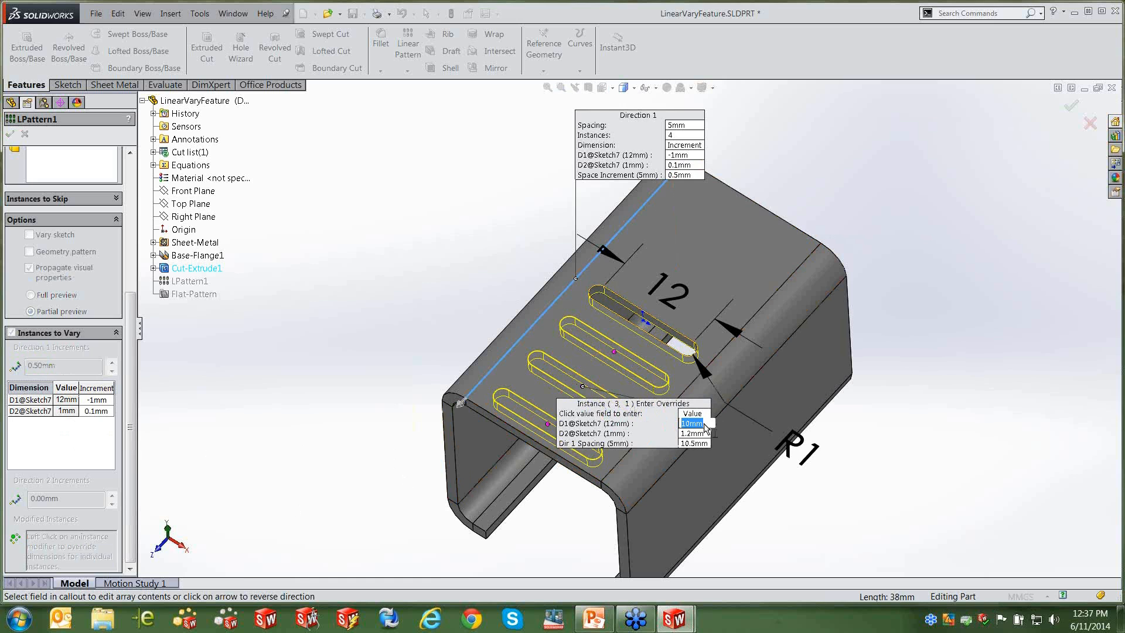
text(14)
key(Return)
click(693, 435)
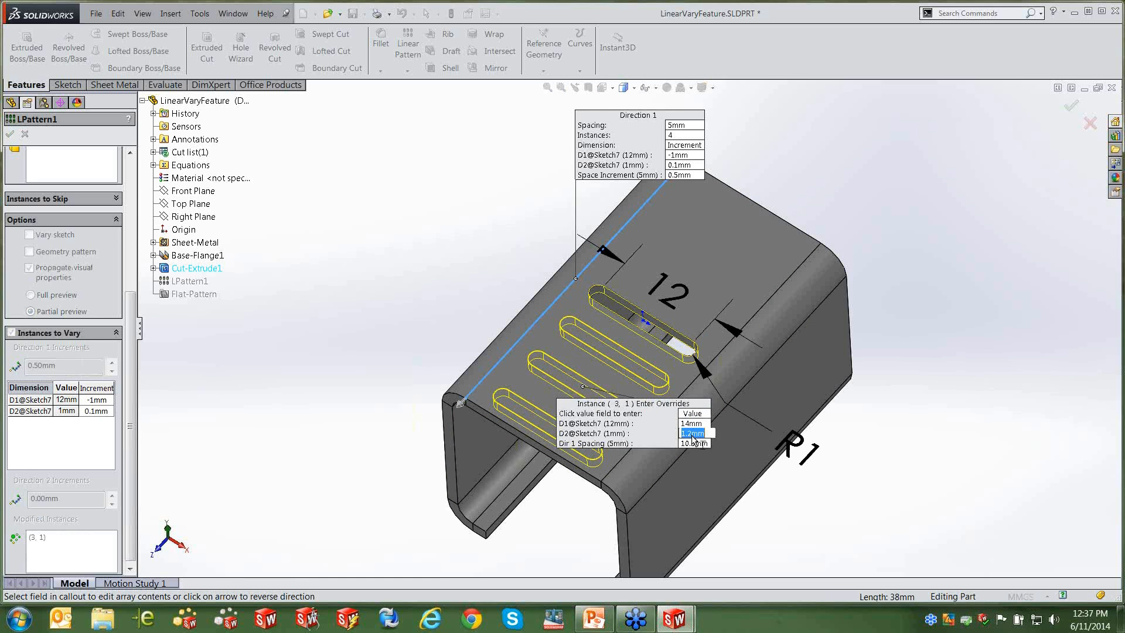
text(1.5)
key(Return)
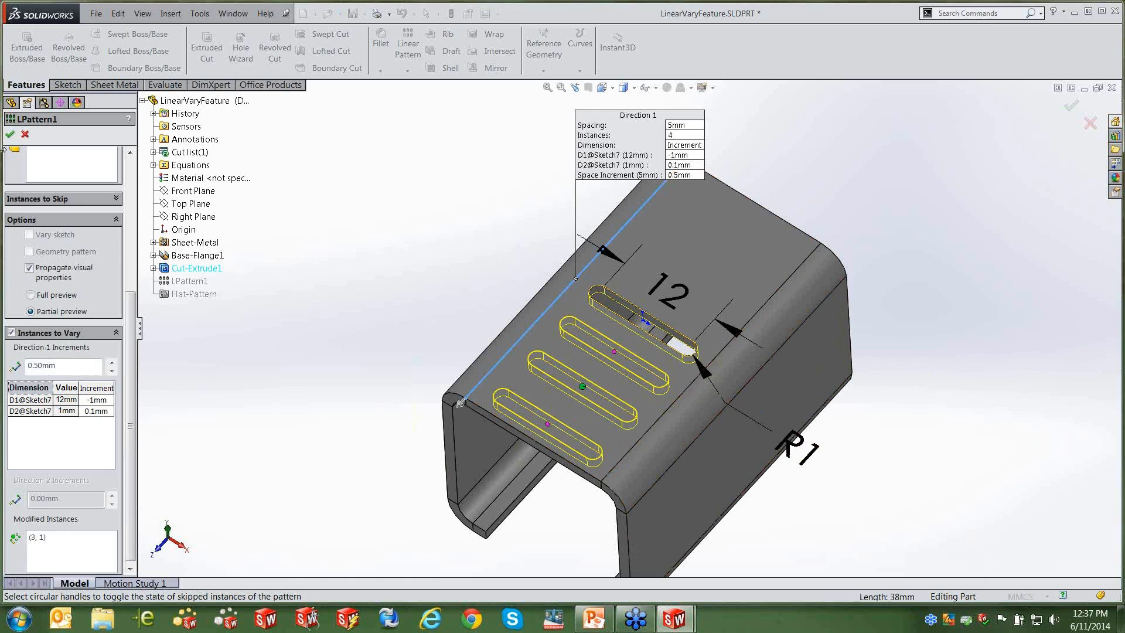
Apply the instance override to LPattern1 and display the pattern's dimensions on the model.
click(10, 134)
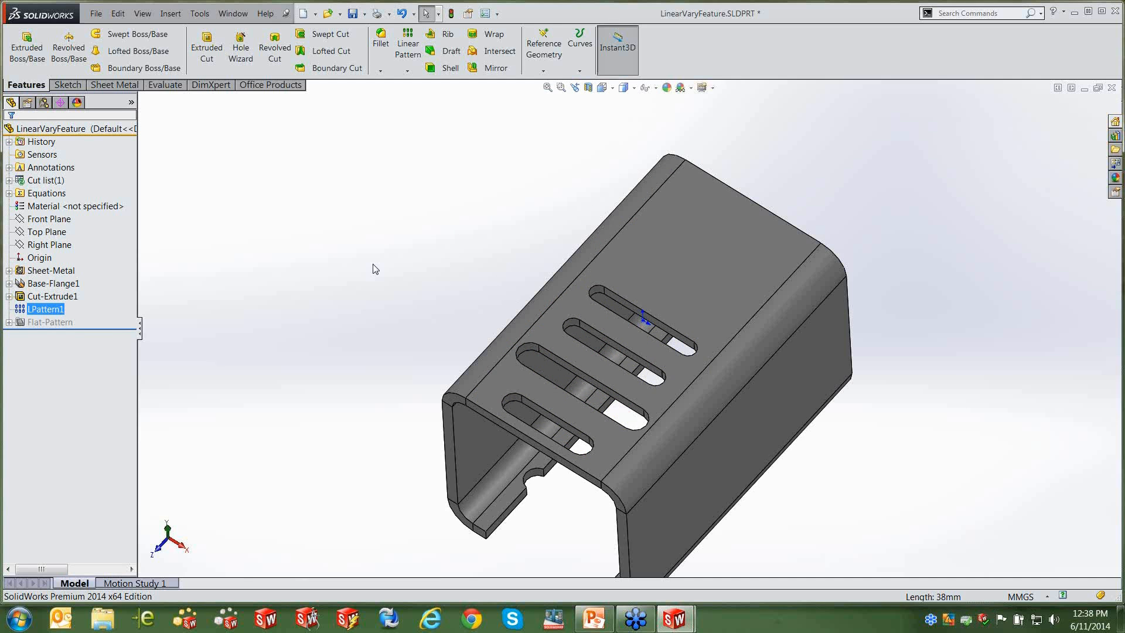
click(287, 258)
click(44, 309)
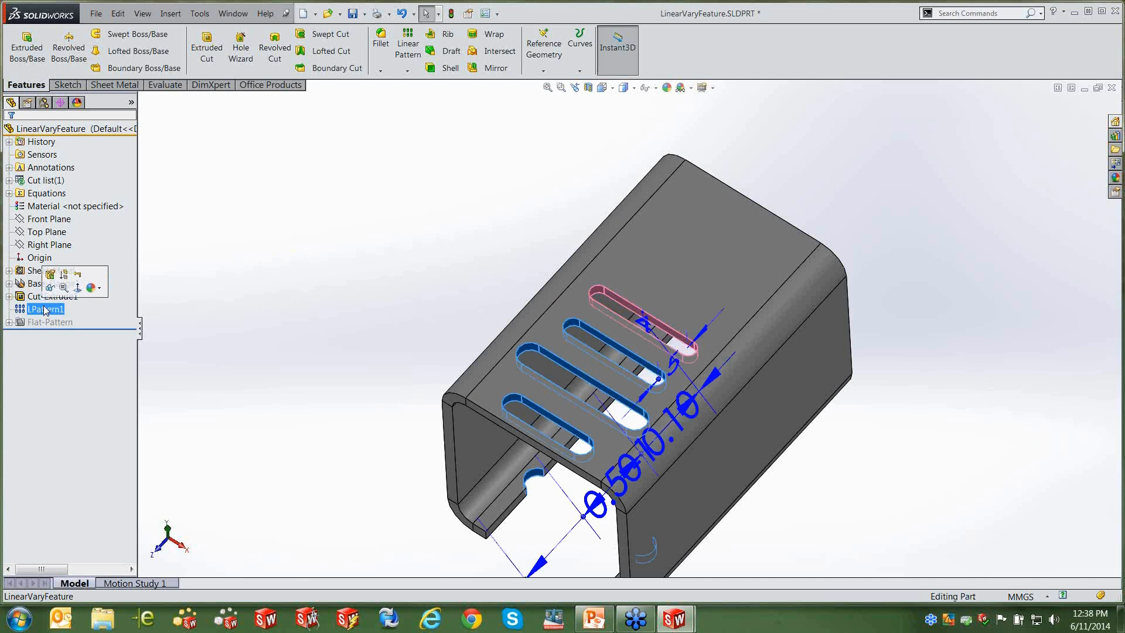
Move LPattern1's 0.50 and 0.10 increment dimensions clear of the slots, inspect the pattern dimensions, and clear the selection.
middle_drag(671, 435, 627, 504)
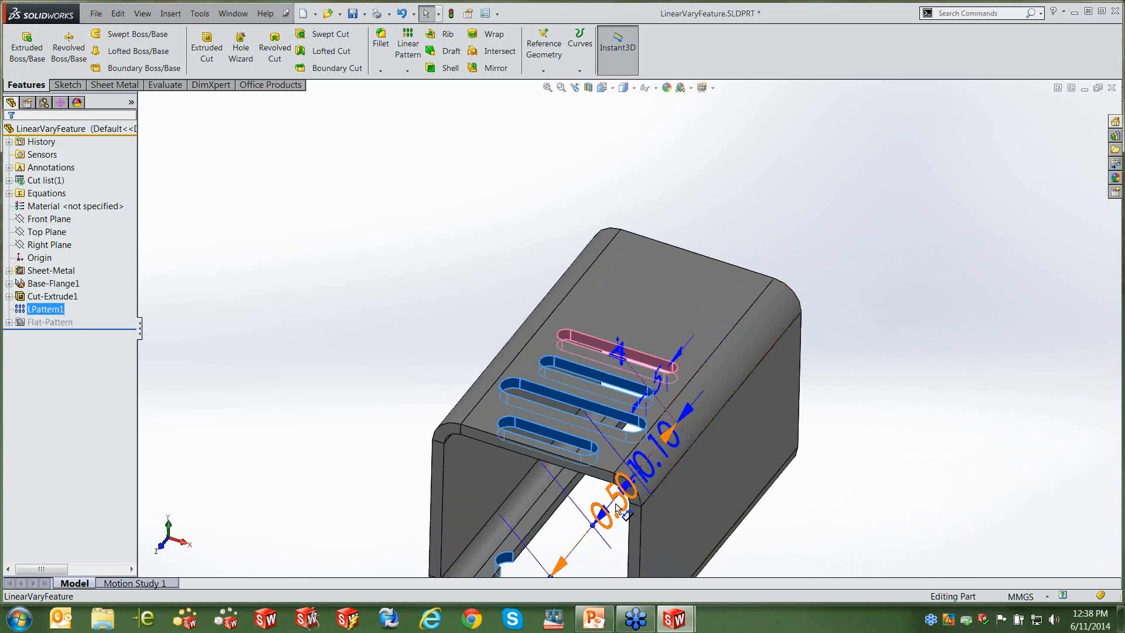
drag(695, 545, 693, 544)
drag(664, 457, 867, 454)
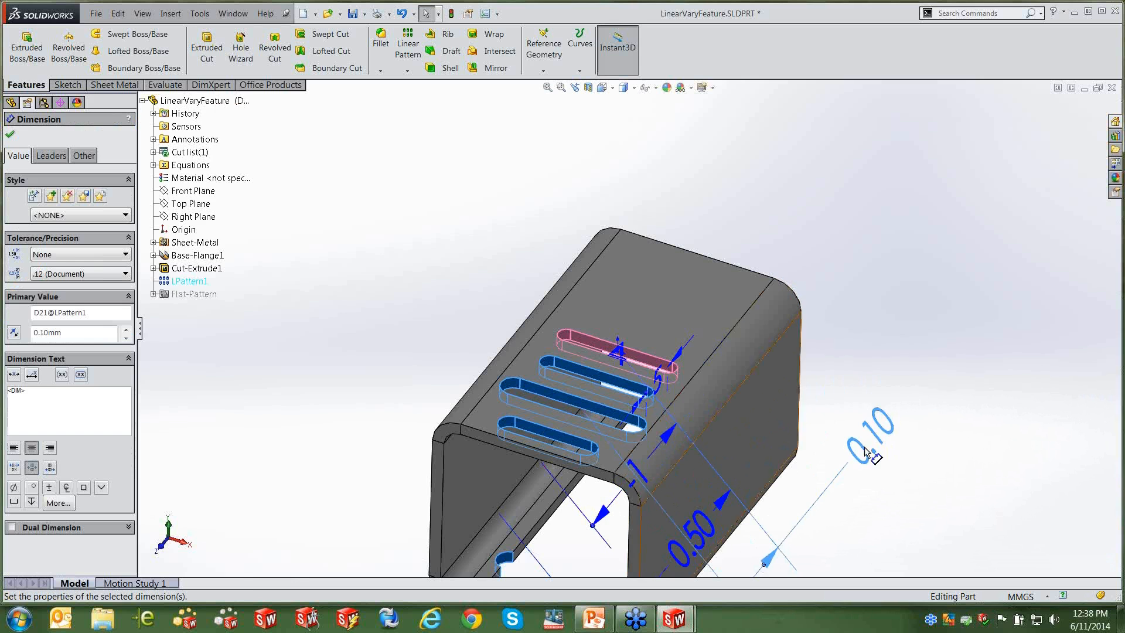
key(f)
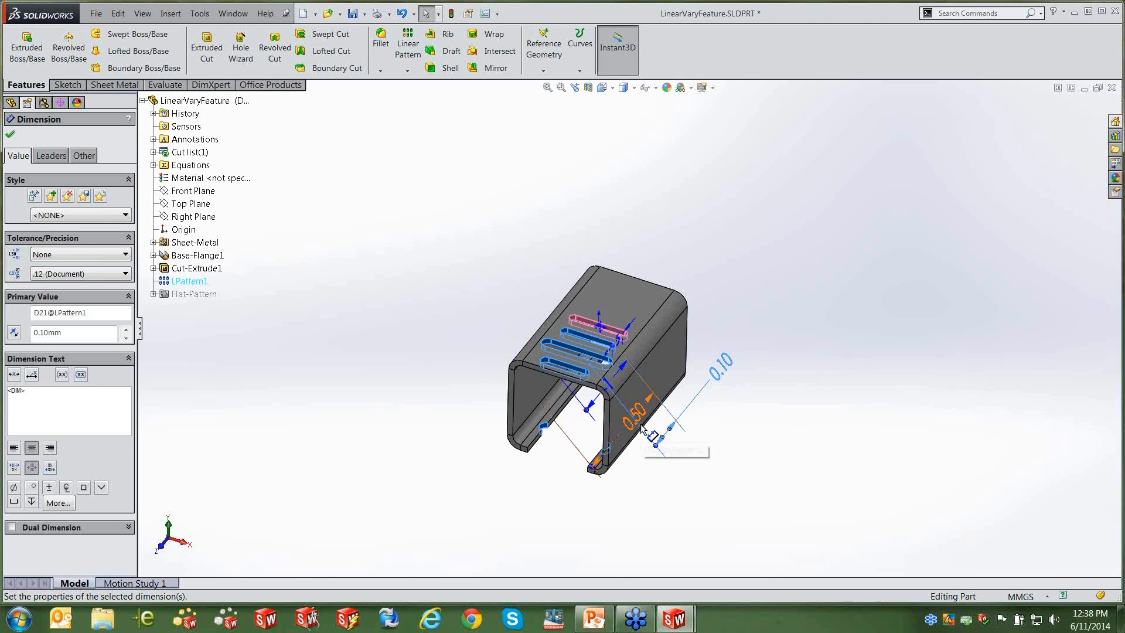
middle_drag(589, 445, 565, 464)
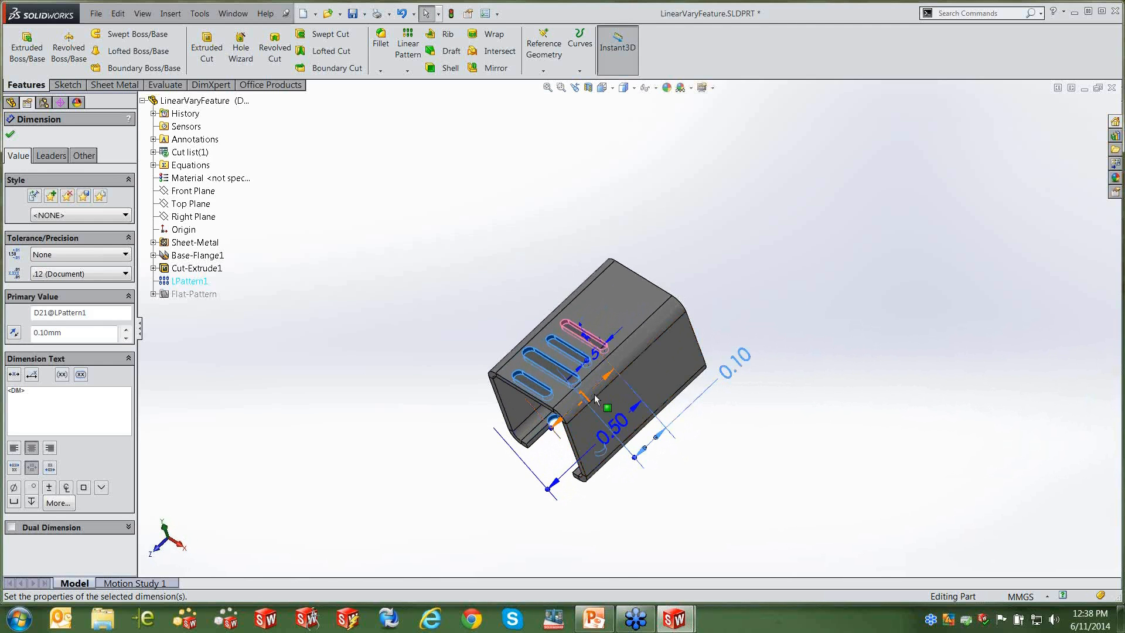
click(790, 455)
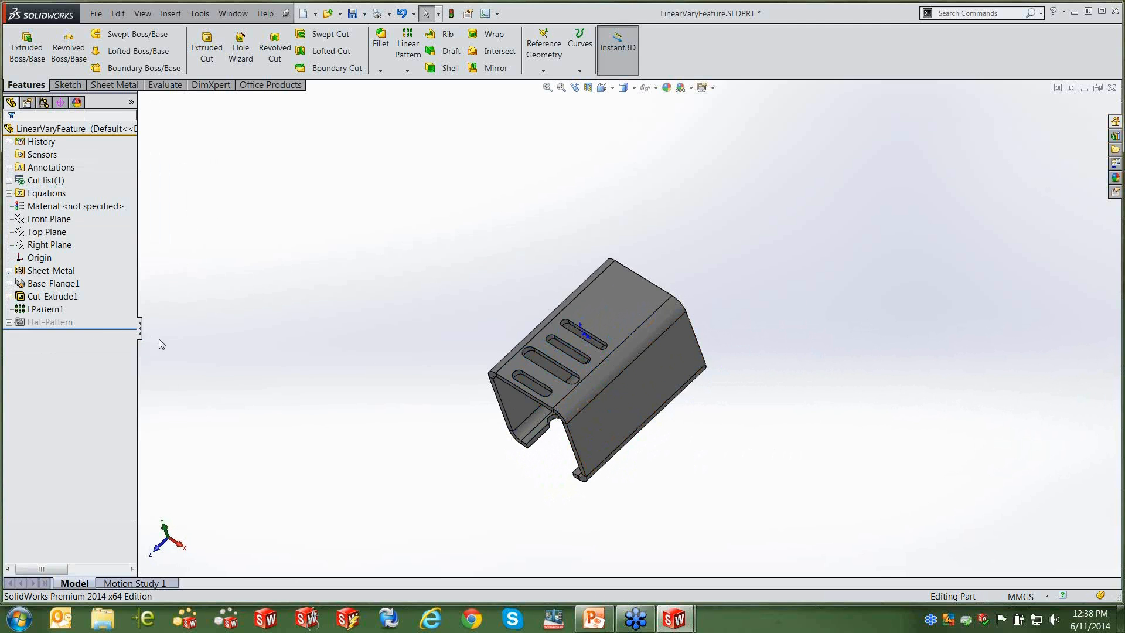
Close the LinearVaryFeature part.
middle_drag(266, 409, 273, 409)
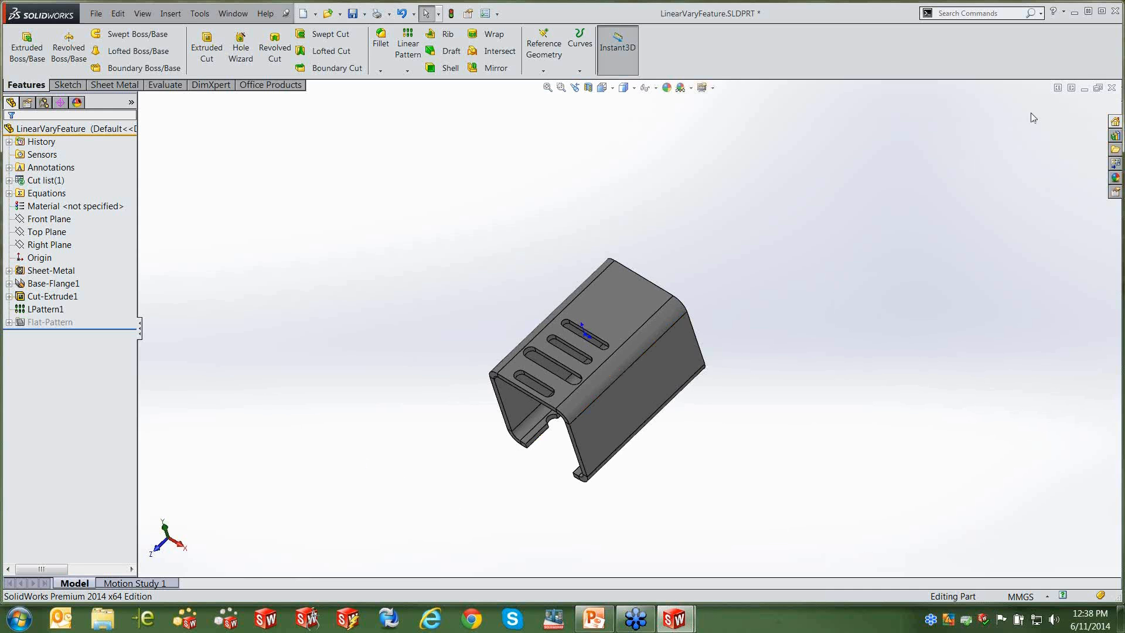
click(1112, 88)
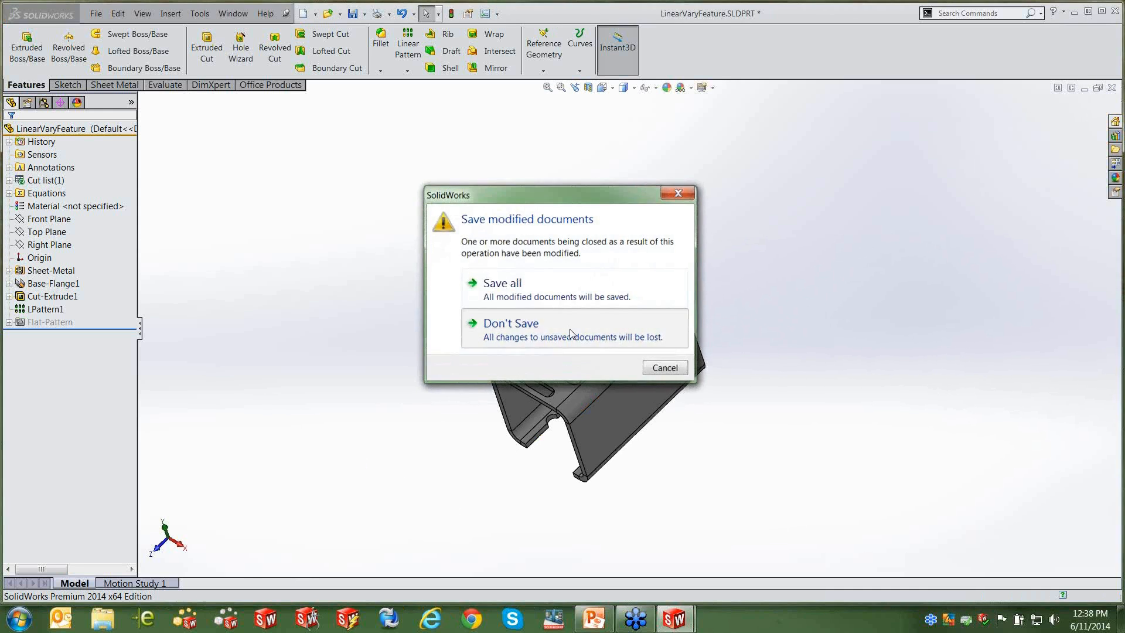
Close the LinearVaryFeature and Vary_Sketch parts without saving their changes.
click(505, 324)
click(1111, 88)
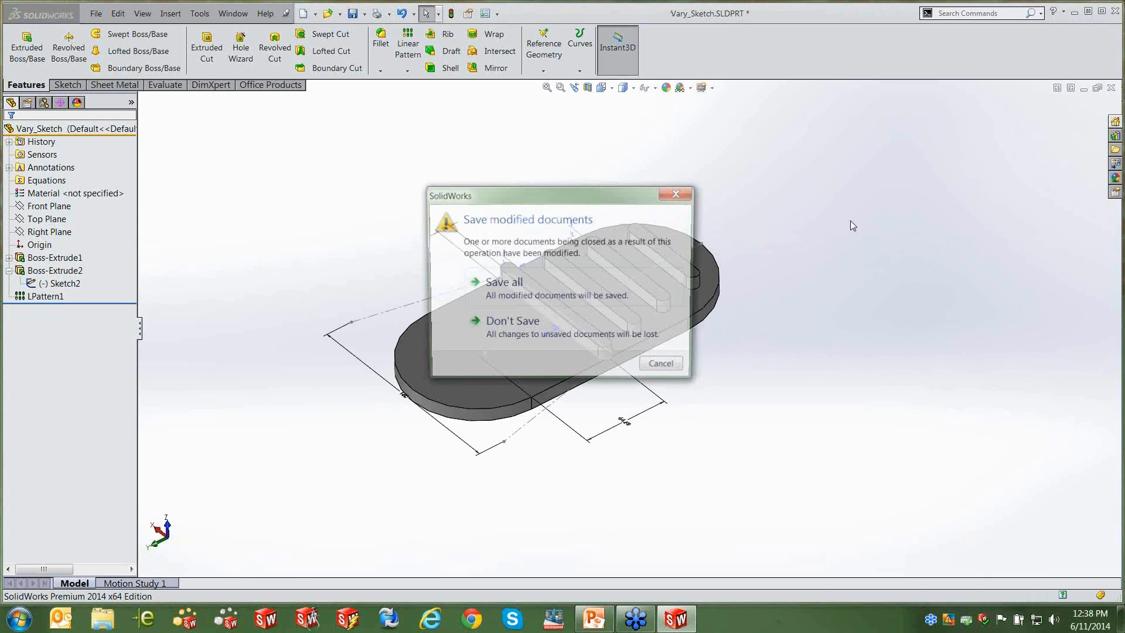
click(571, 321)
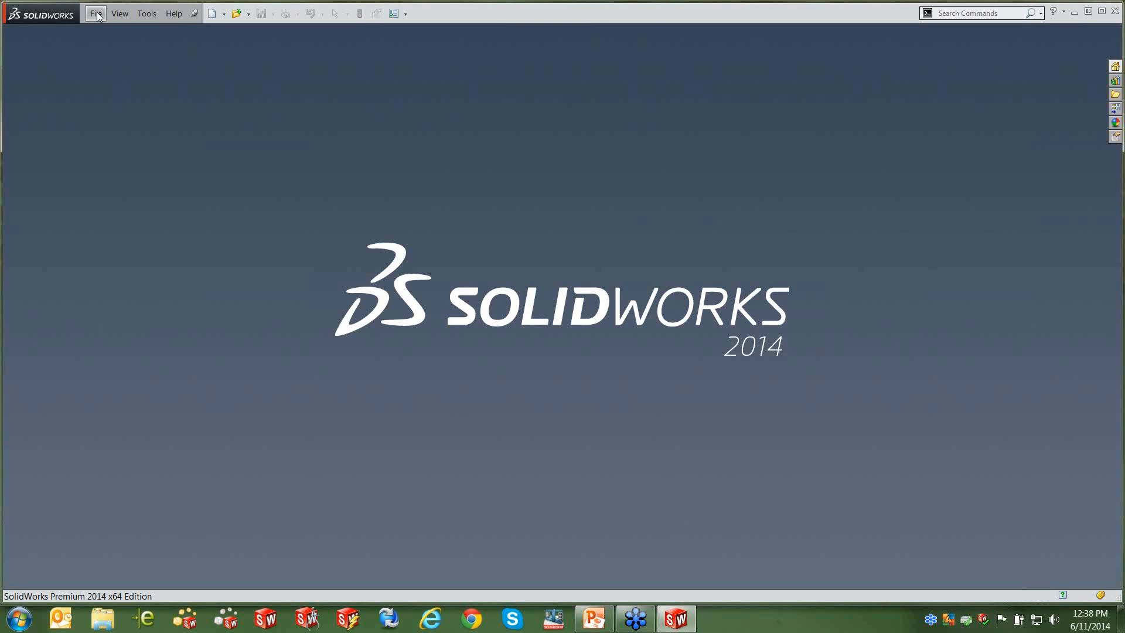
Open Circular_Pattern_Body.SLDPRT and Circular_Pattern_Face.SLDPRT together from the Patterns folder and maximize the Circular_Pattern_Face window.
click(96, 13)
click(114, 48)
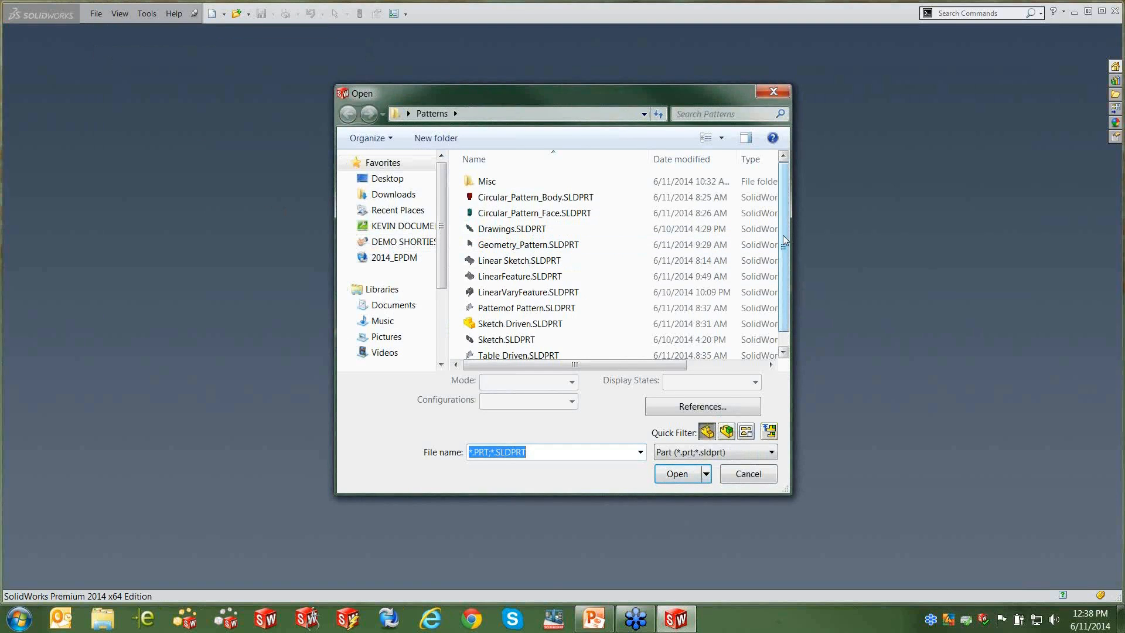
scroll(777, 277, down, 1)
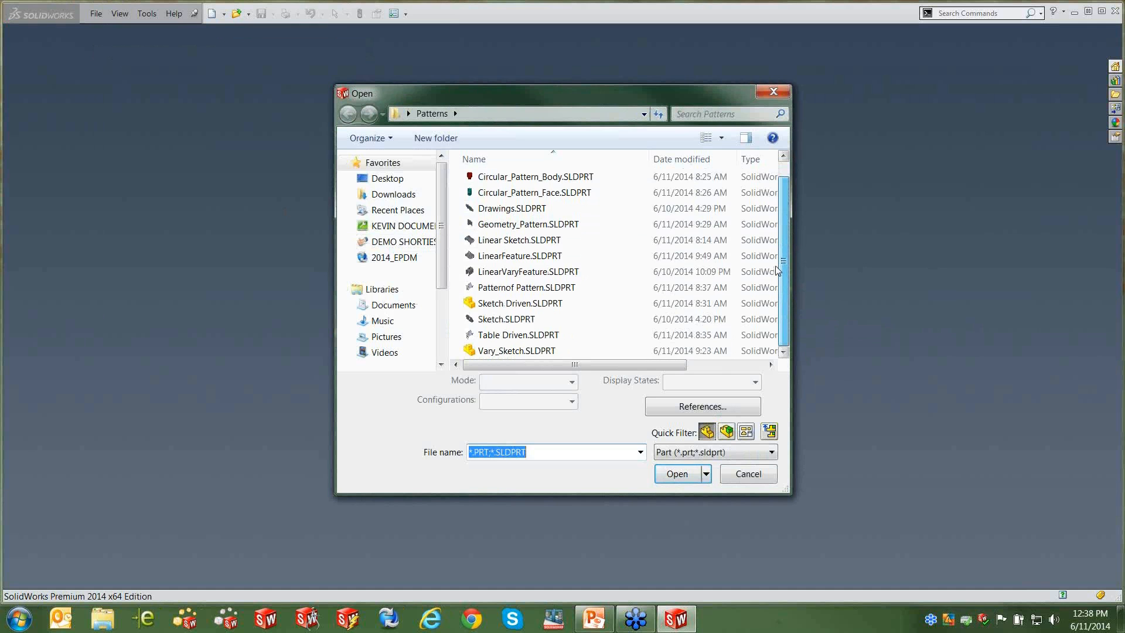
click(563, 177)
ctrl+click(565, 193)
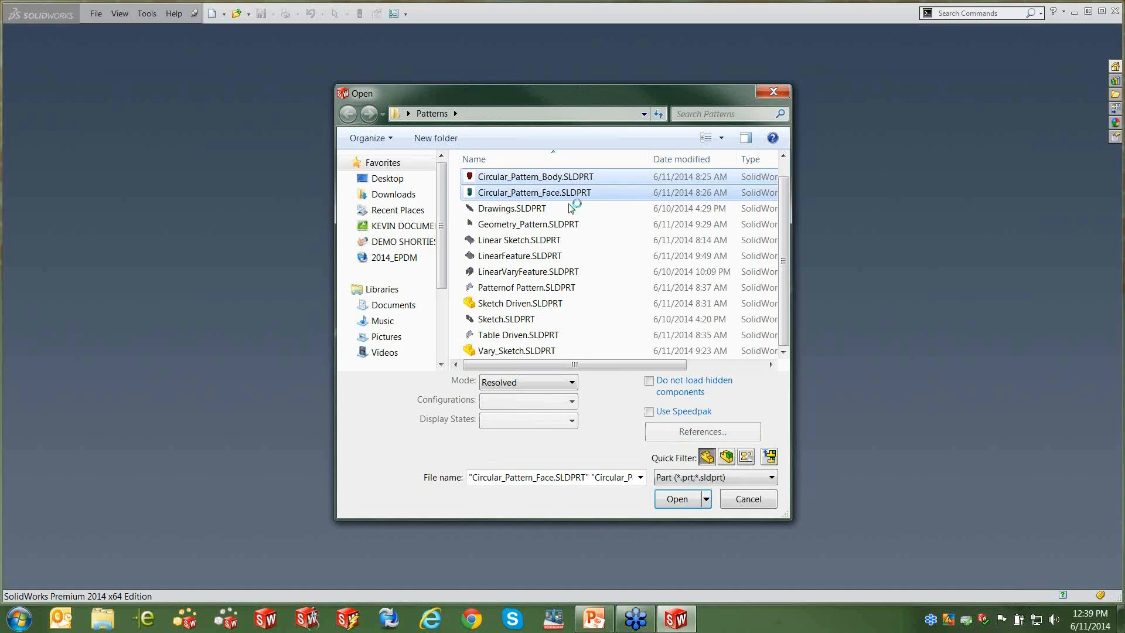
click(675, 474)
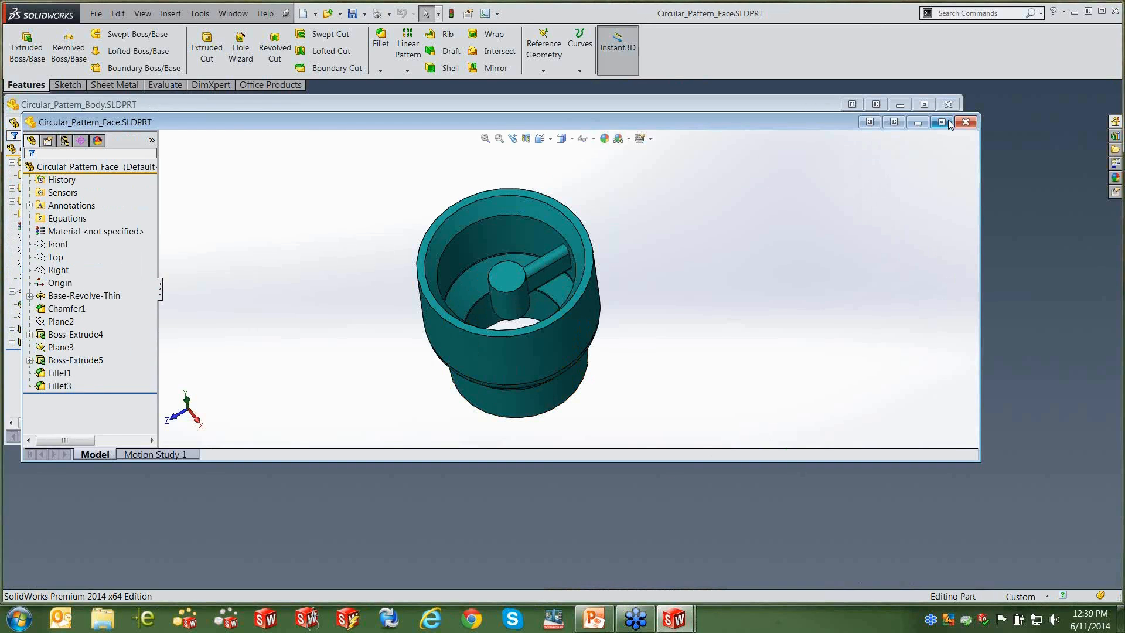
click(941, 122)
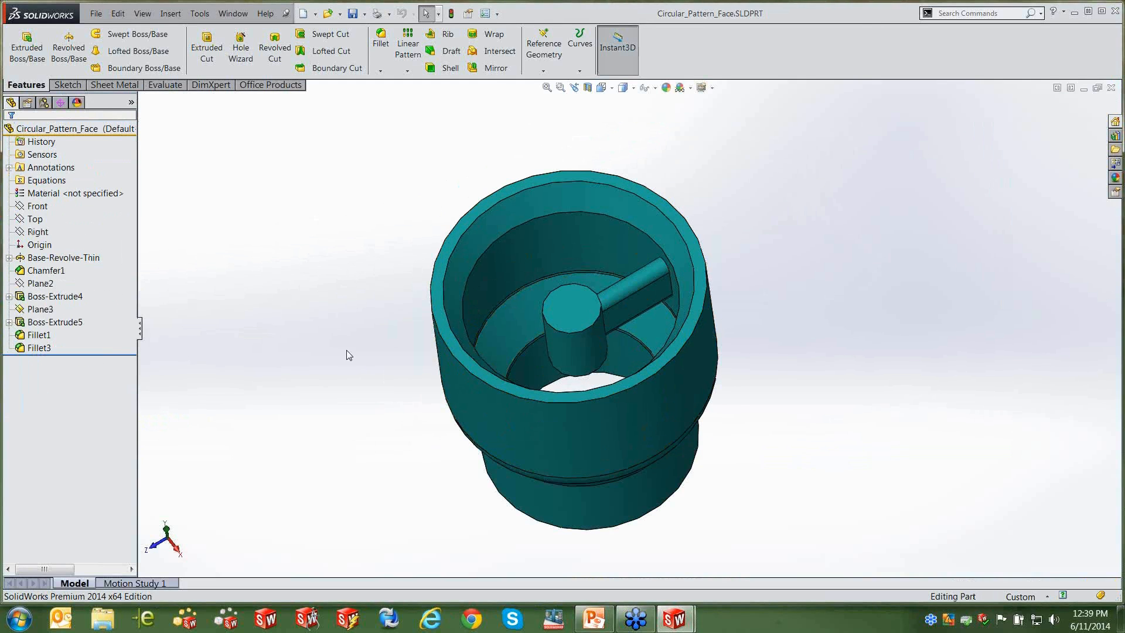
Start a circular pattern about the outer cylindrical face and clear the wrongly chosen Base-Revolve-Thin from the features to pattern.
middle_drag(331, 340, 358, 273)
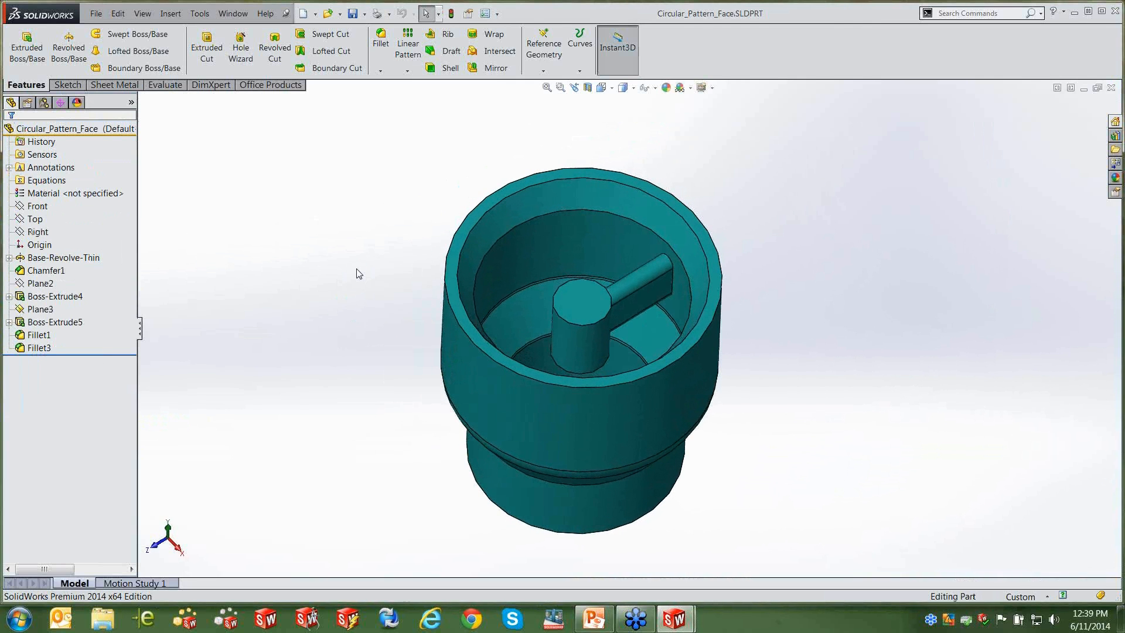
click(407, 70)
click(419, 98)
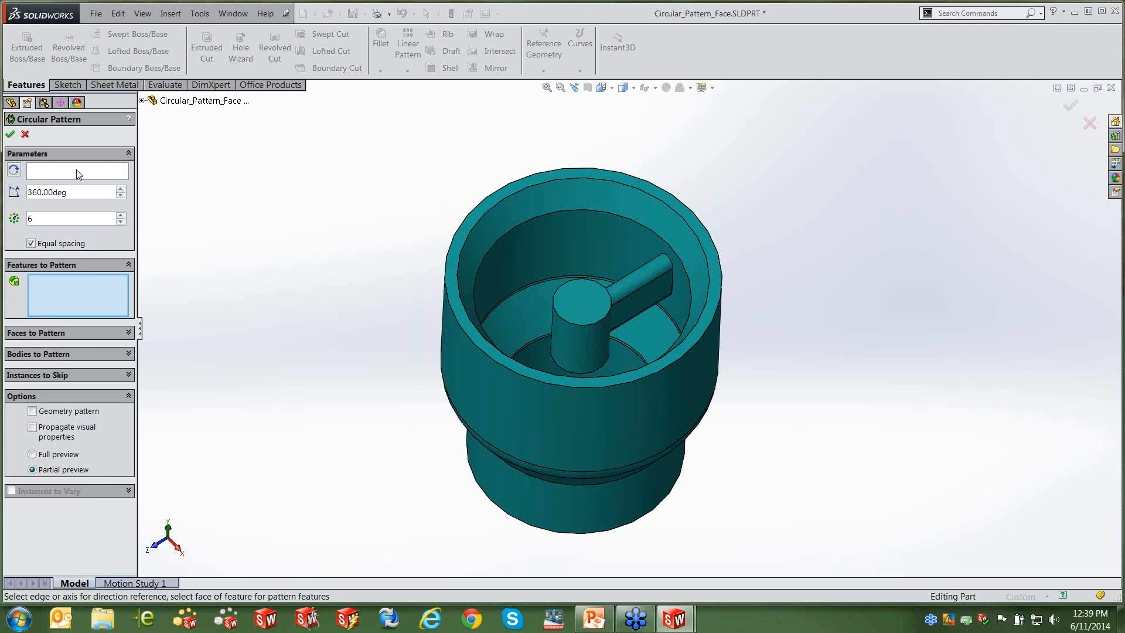
click(568, 428)
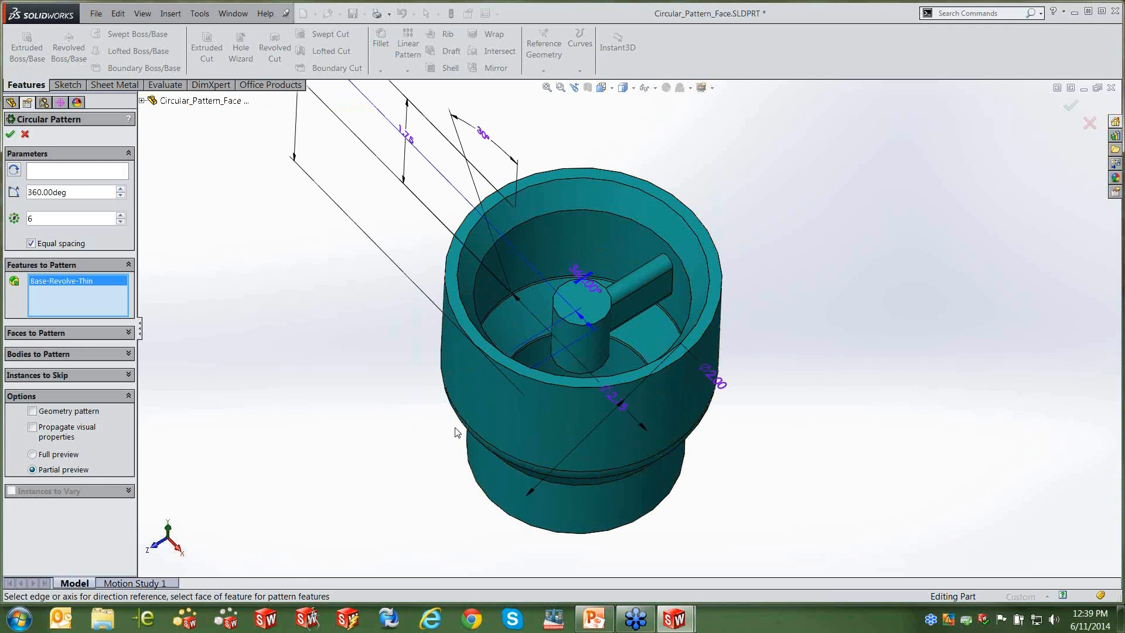
click(100, 171)
click(529, 423)
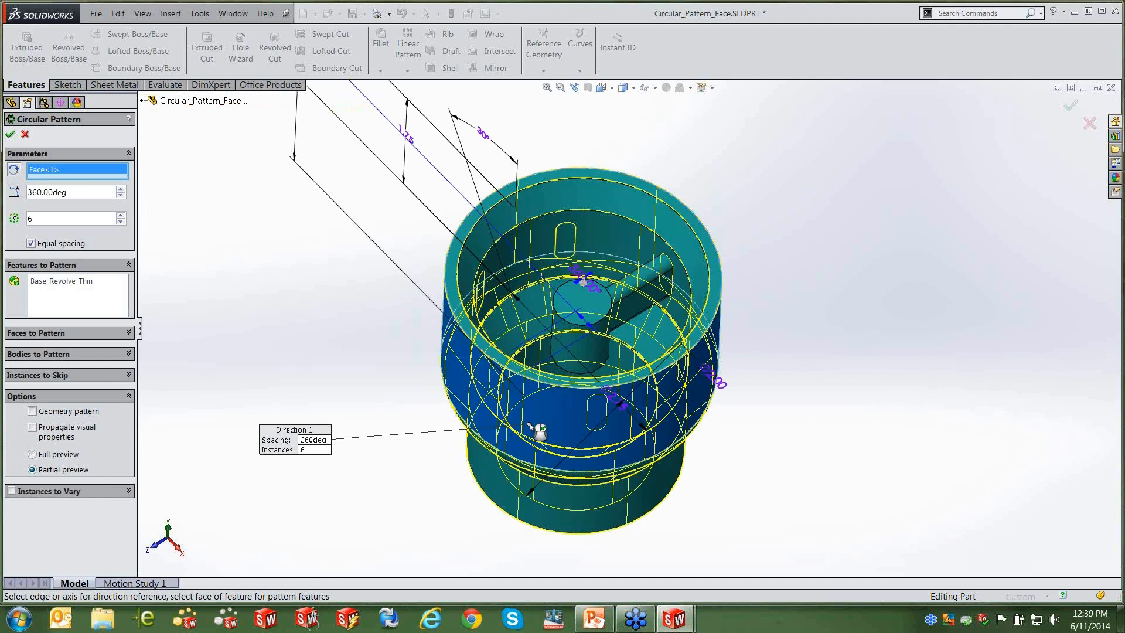
click(86, 286)
right_click(86, 285)
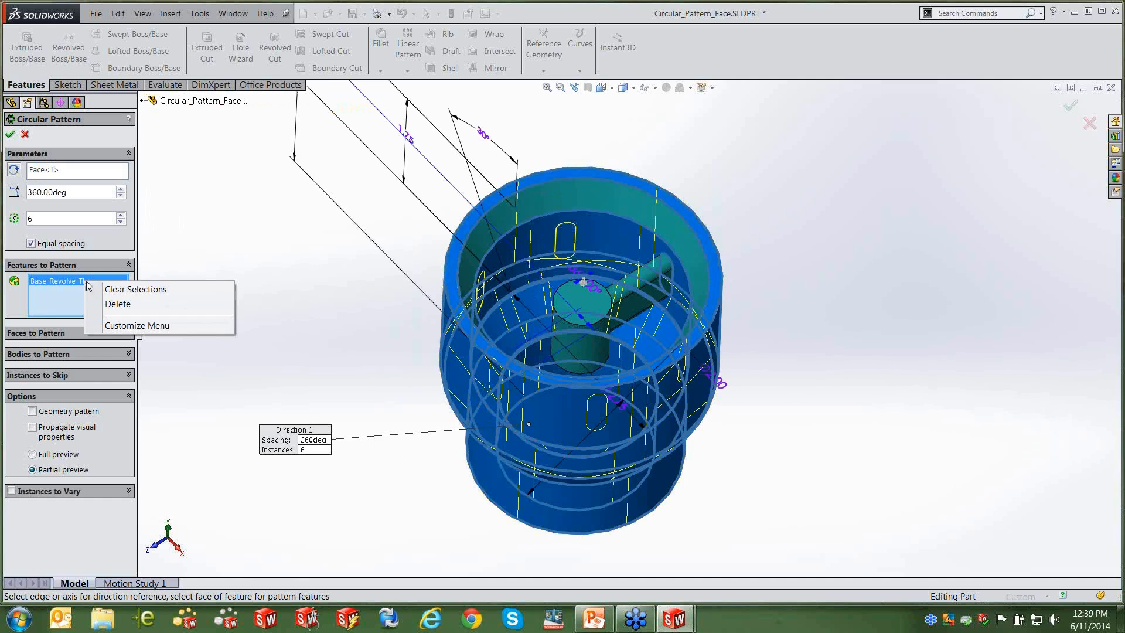
click(135, 289)
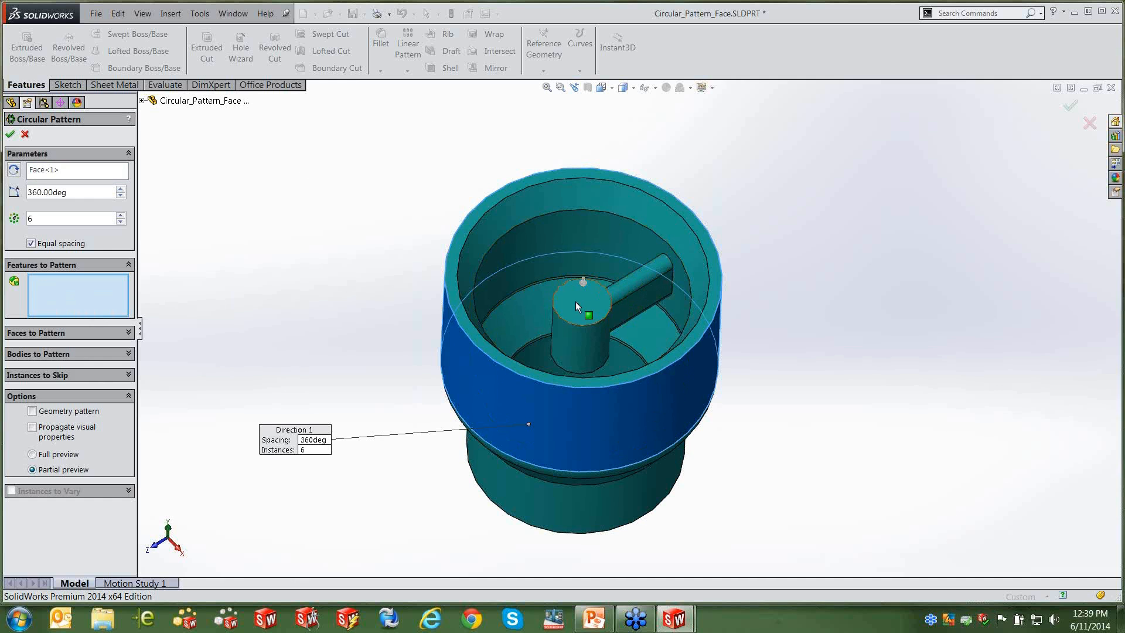
Try to circular-pattern three faces of the inner rib as 6 equally spaced instances over 360 degrees, and cancel the command.
click(128, 332)
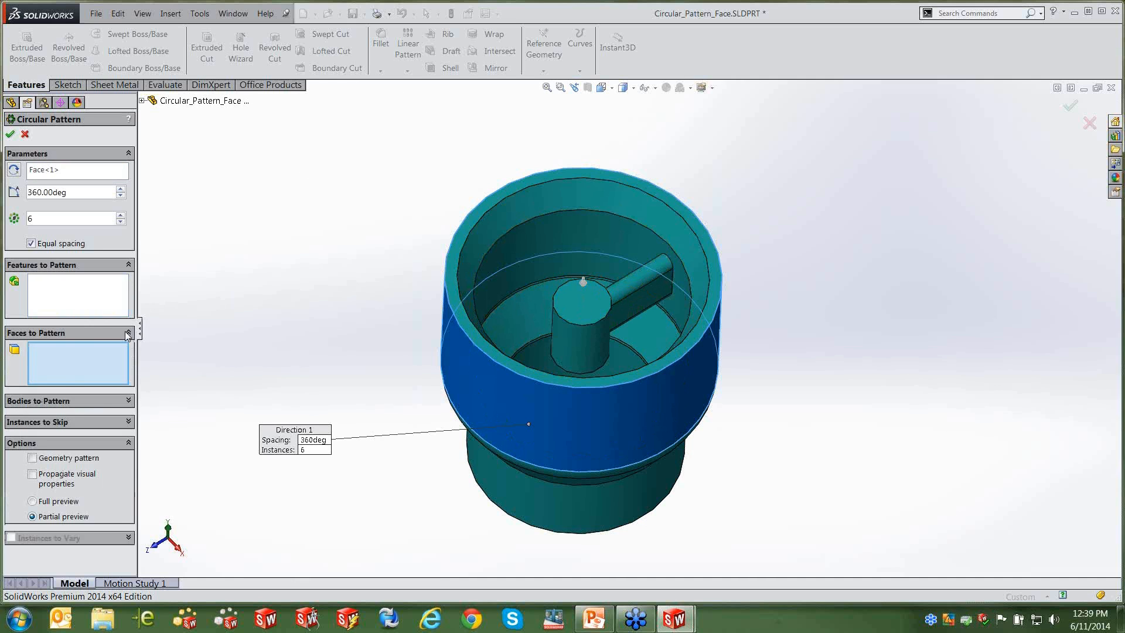
click(129, 265)
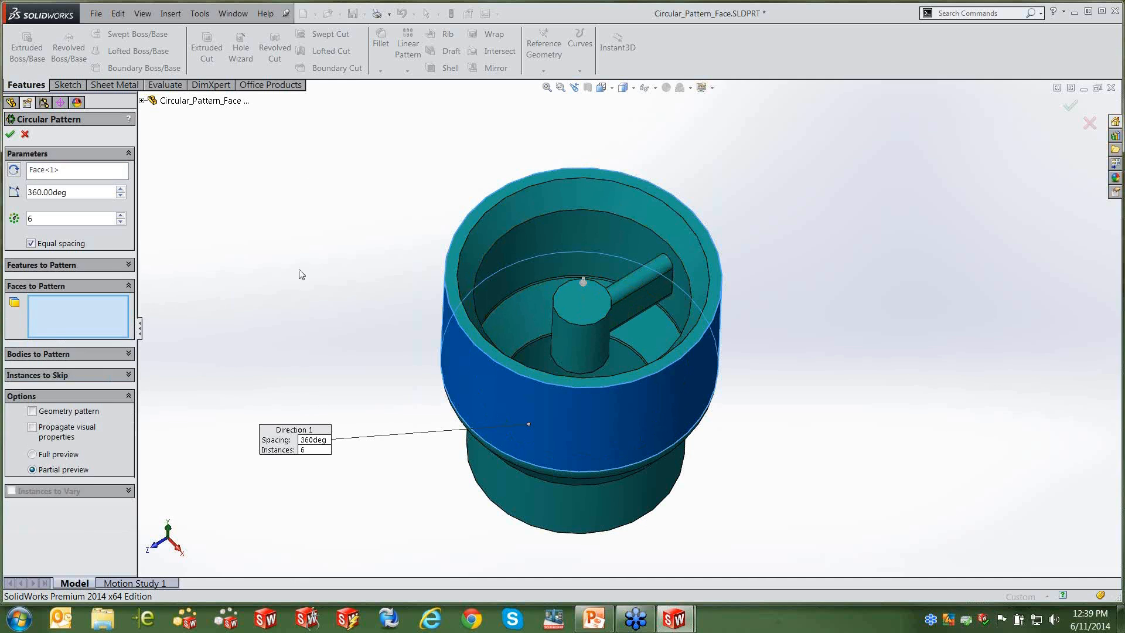
click(638, 278)
click(639, 298)
middle_drag(641, 244, 709, 177)
click(553, 316)
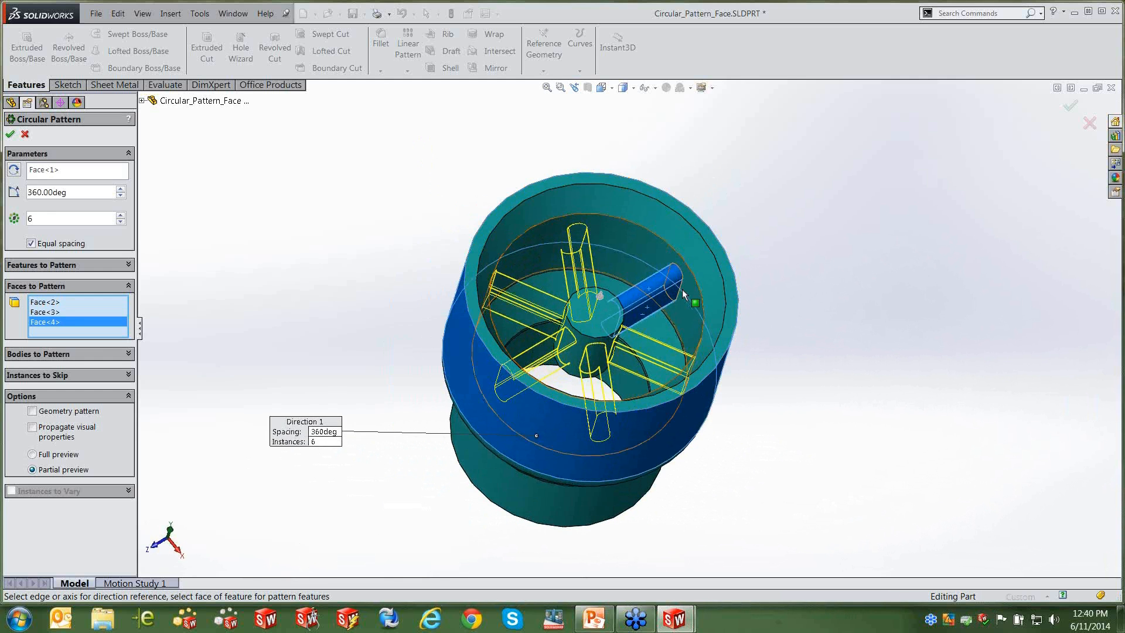
middle_drag(810, 294, 806, 272)
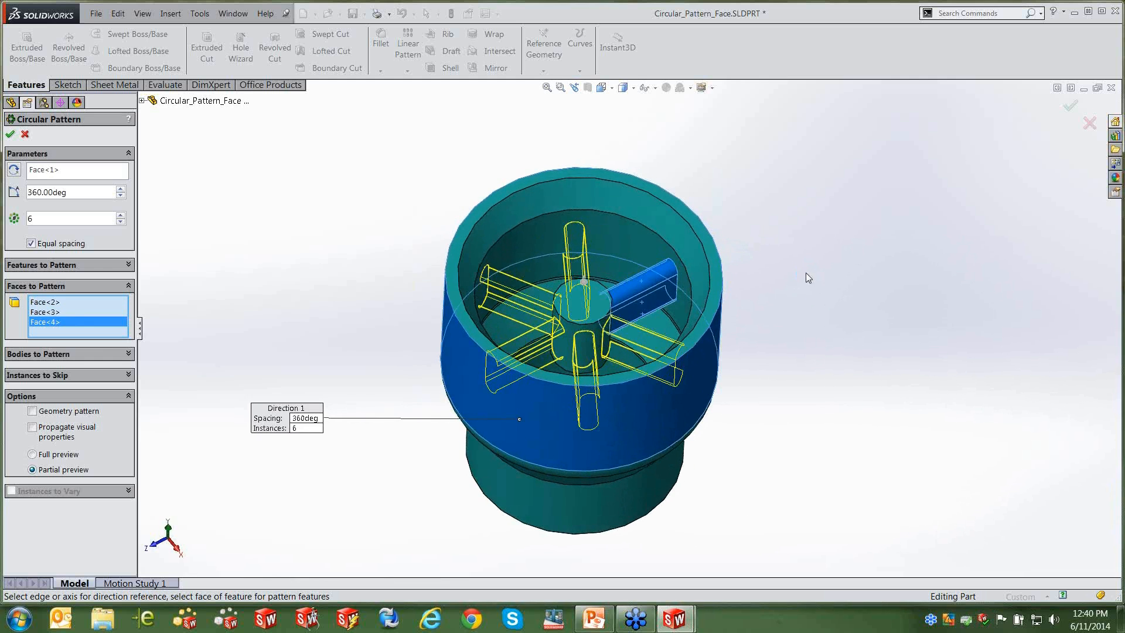
scroll(599, 284, down, 2)
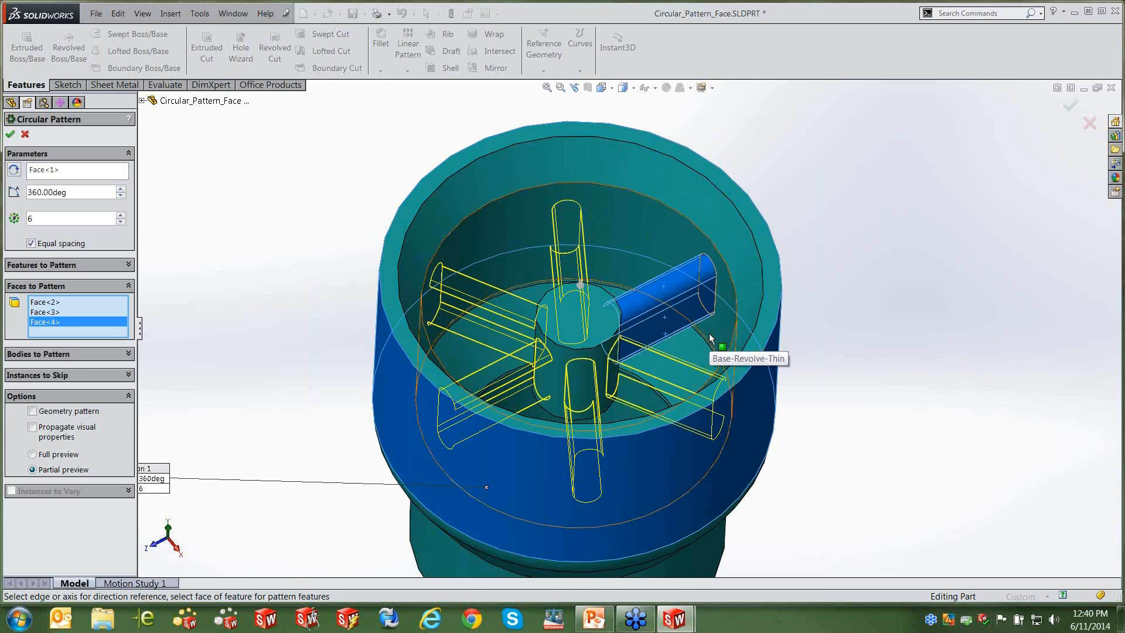
click(10, 135)
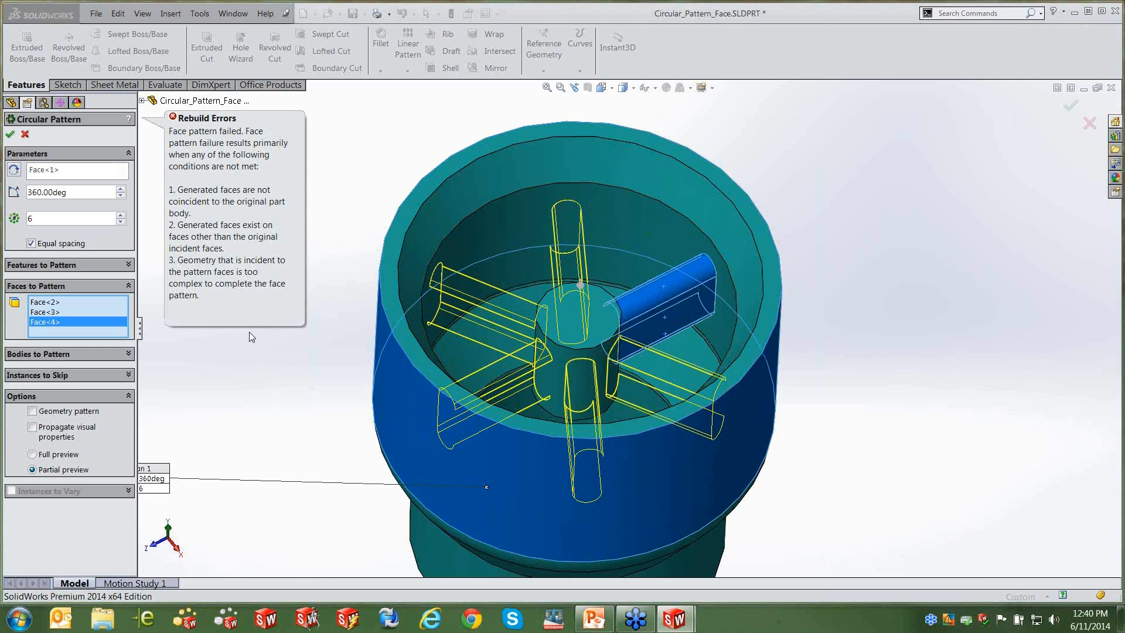
click(25, 134)
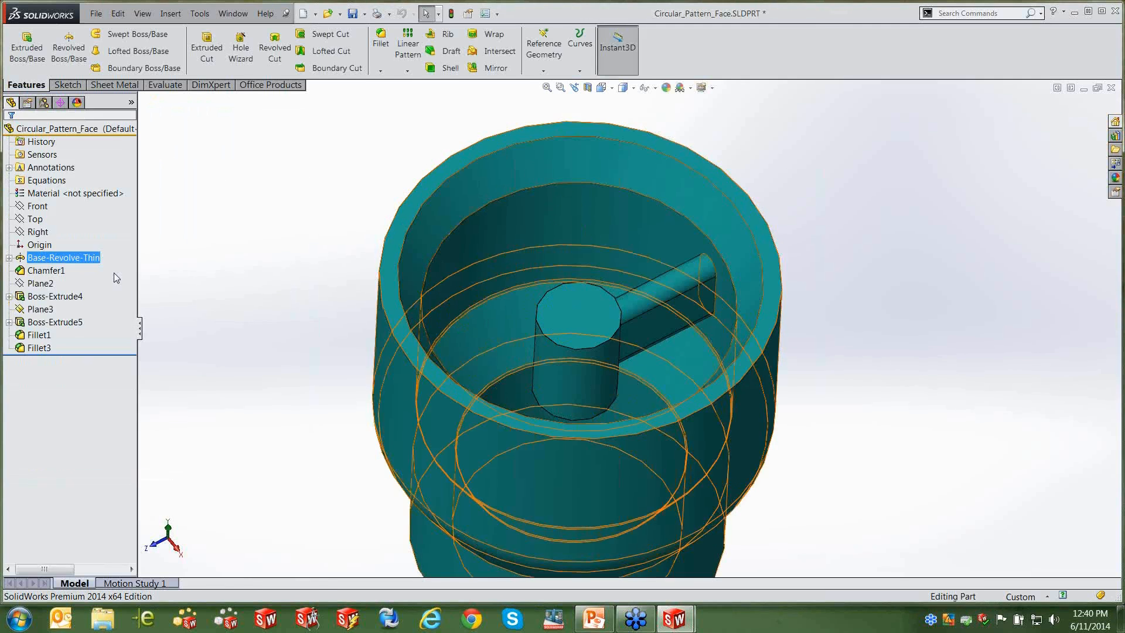
Set up a Circular Pattern about the outer cylindrical face with the rib's rounded top and one side as faces to pattern.
click(407, 71)
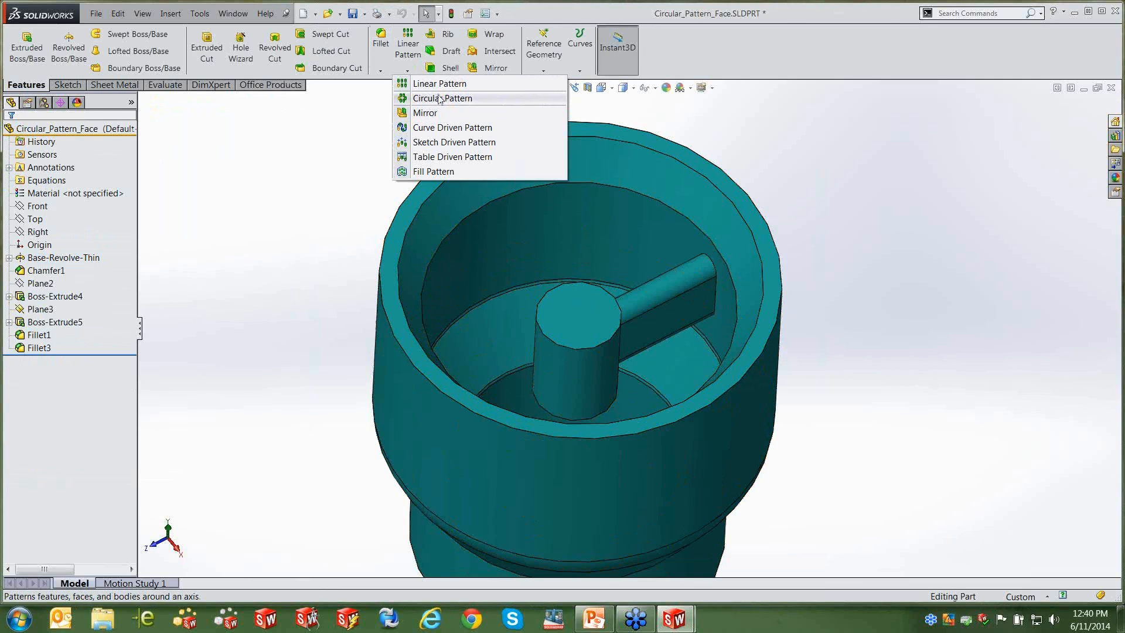
click(437, 98)
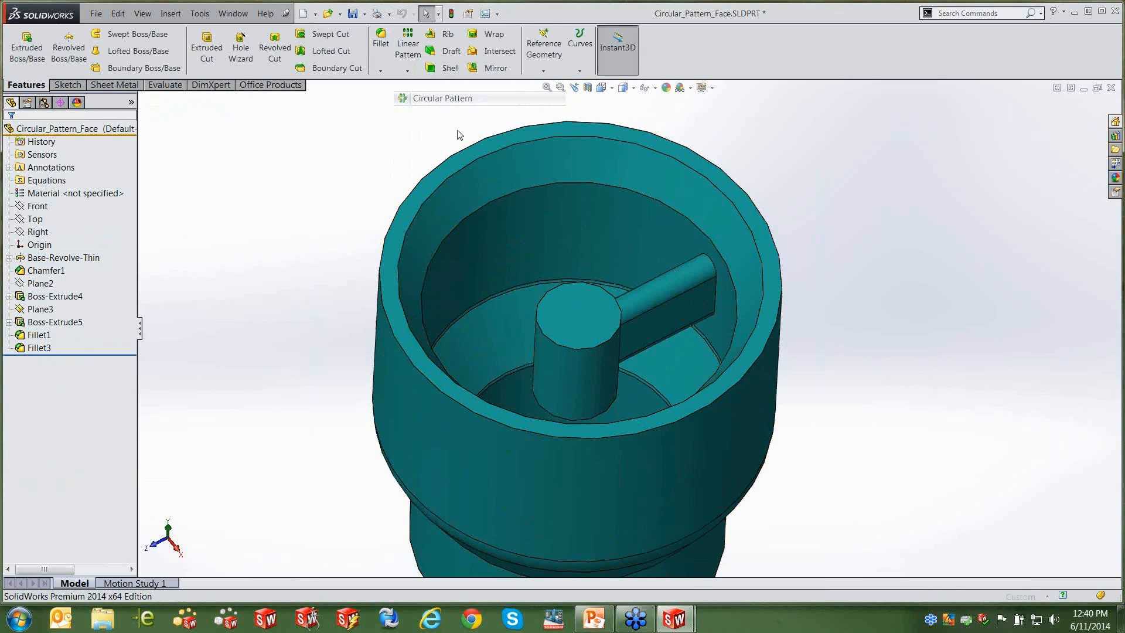
click(490, 446)
click(480, 445)
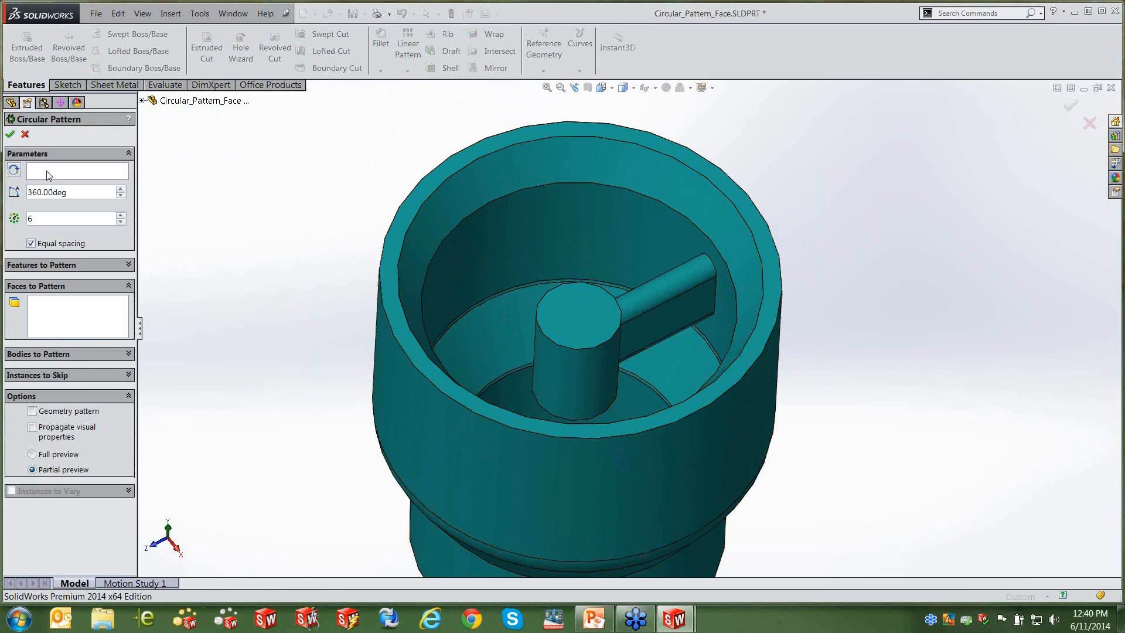
click(110, 318)
click(680, 325)
click(654, 293)
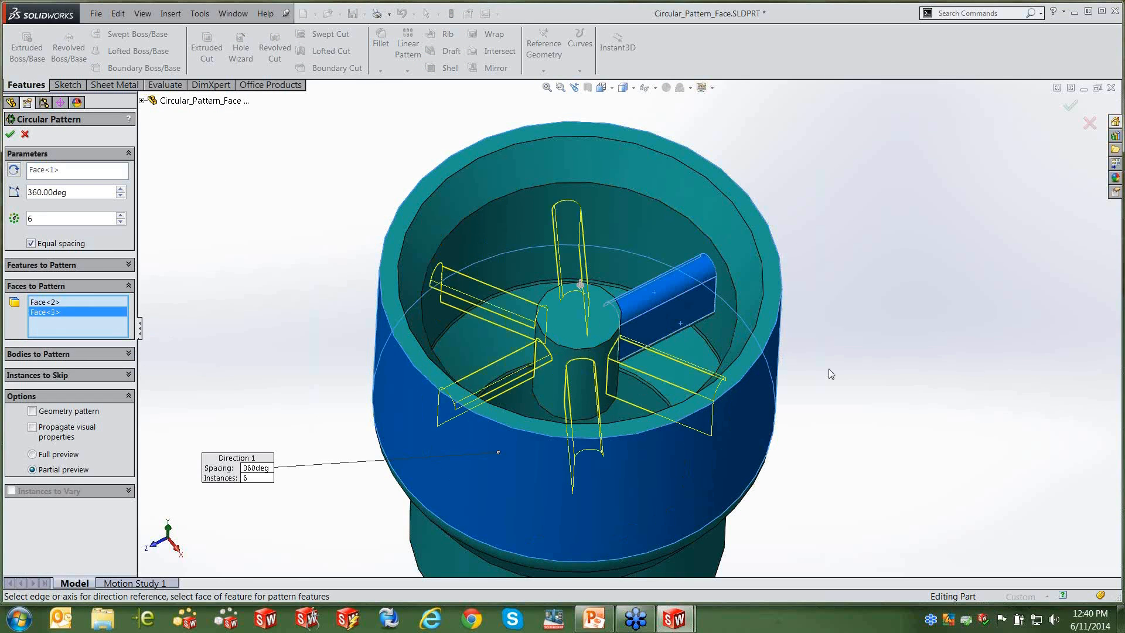
Add a third rib face, enable Geometry pattern, and try to create the circular pattern.
middle_drag(735, 331, 637, 143)
scroll(759, 314, up, 5)
middle_drag(759, 314, 729, 337)
click(720, 380)
middle_drag(595, 290, 847, 470)
click(32, 411)
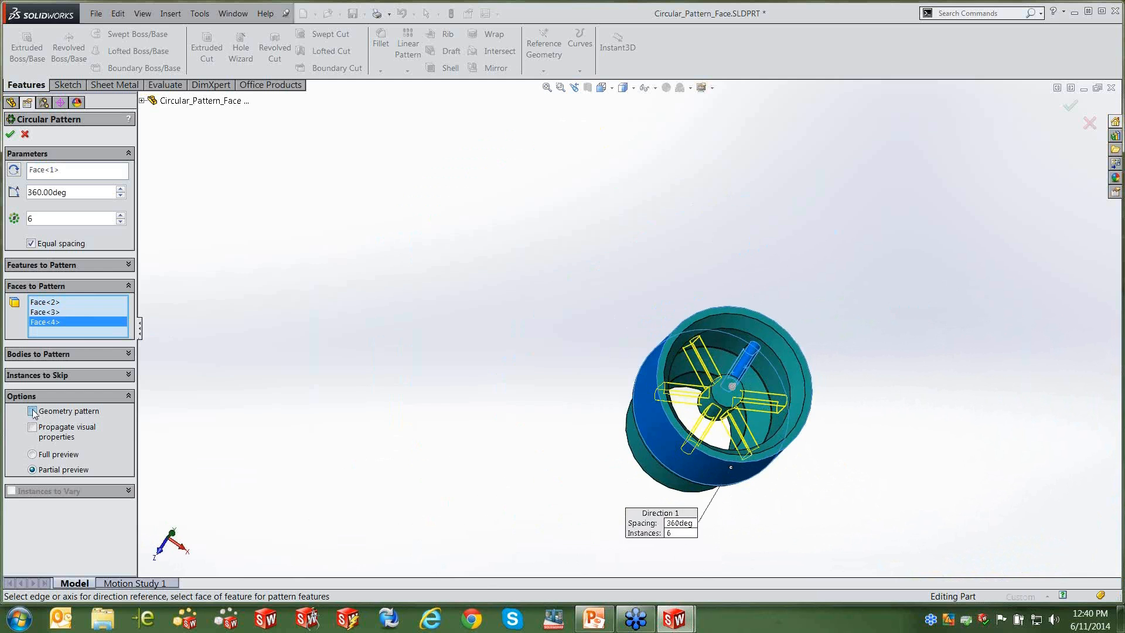
scroll(719, 404, down, 3)
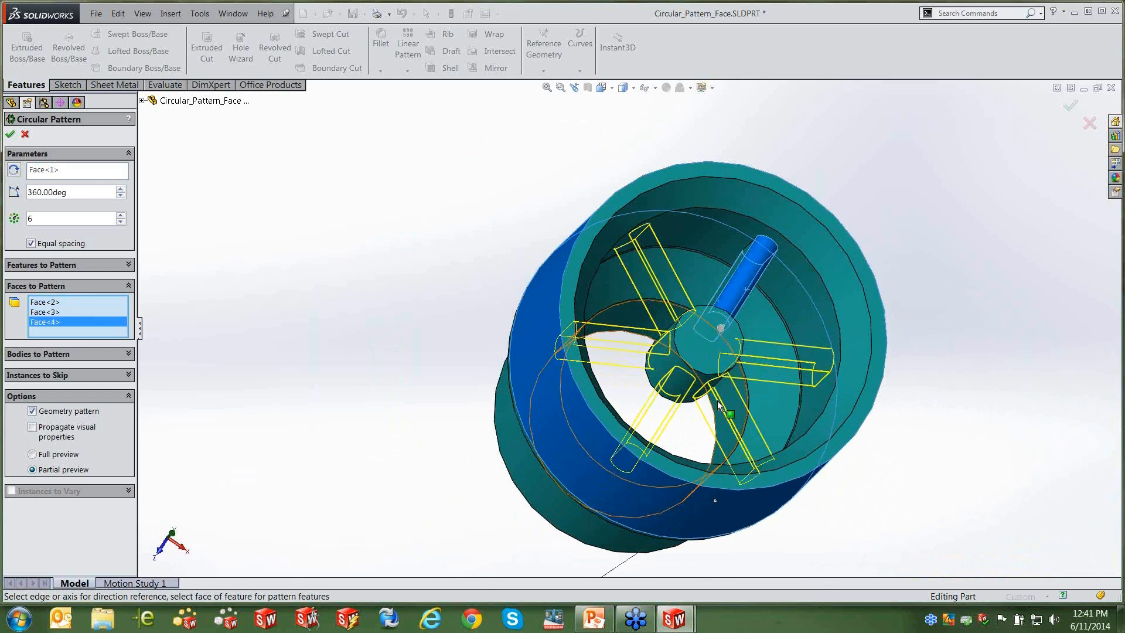
click(10, 135)
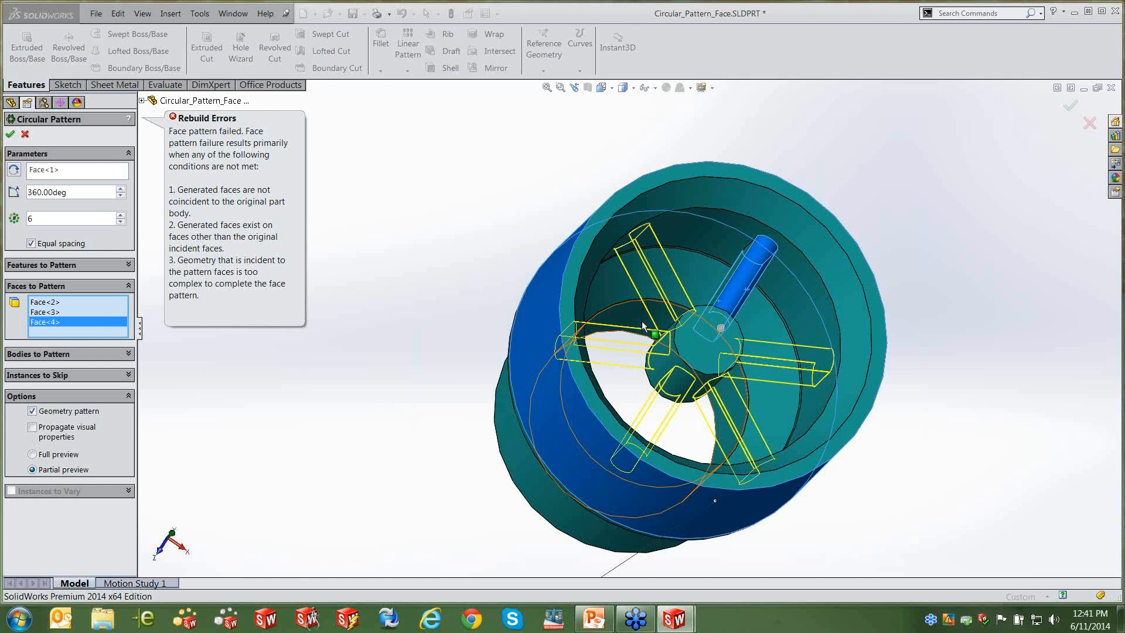
Add the rib's remaining side face and create the circular face pattern with 6 equally spaced instances over 360 degrees.
middle_drag(642, 326, 1061, 249)
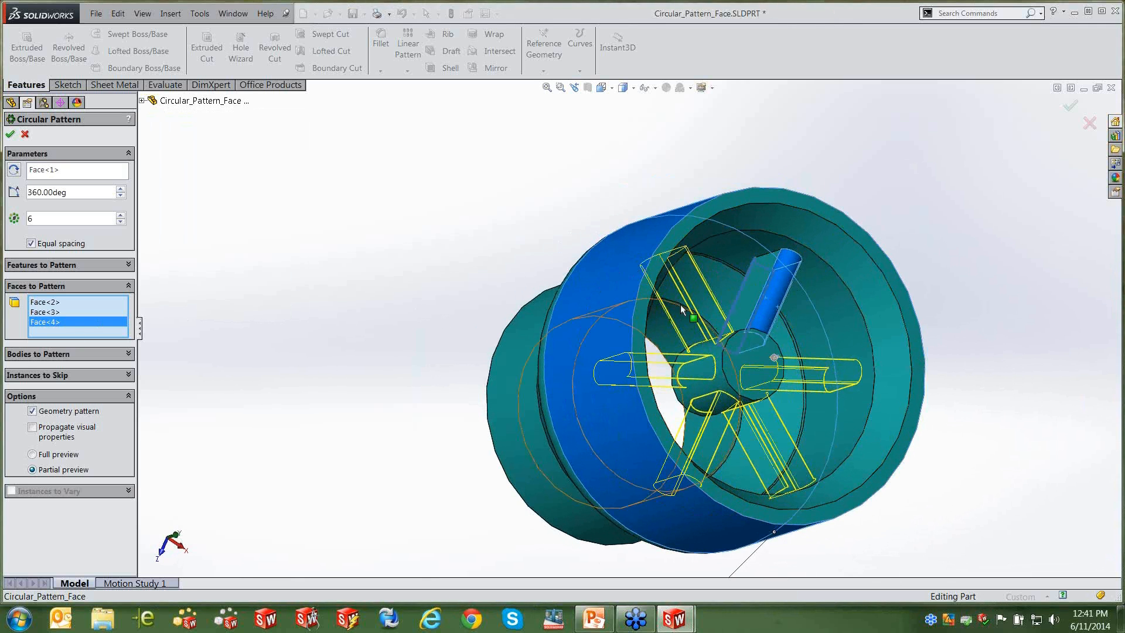
click(755, 290)
middle_drag(756, 289, 803, 292)
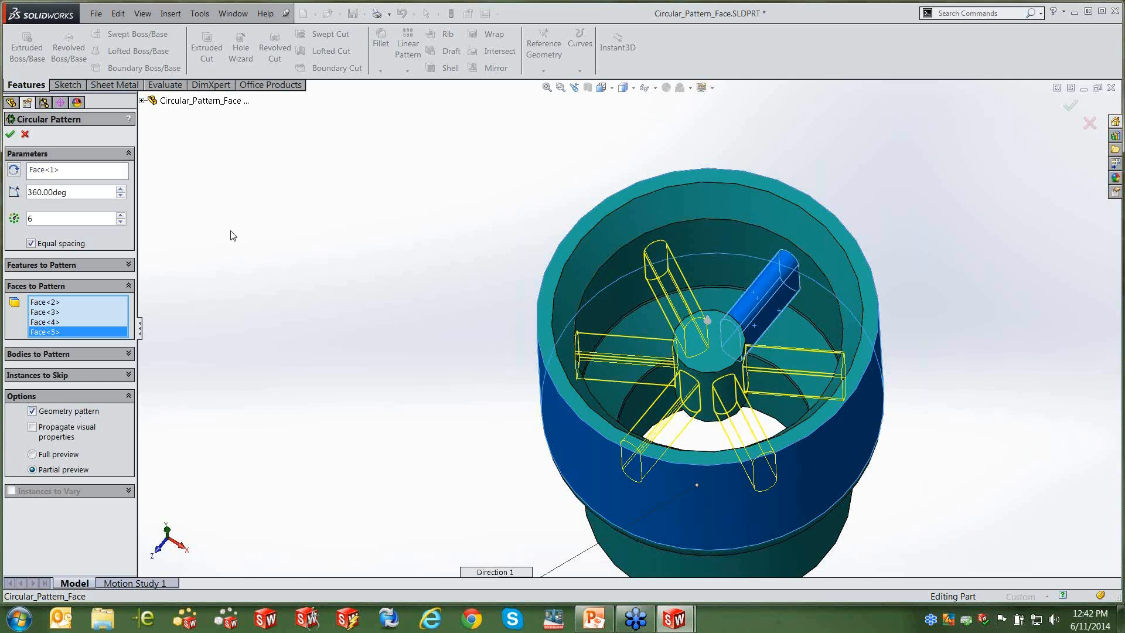
click(11, 134)
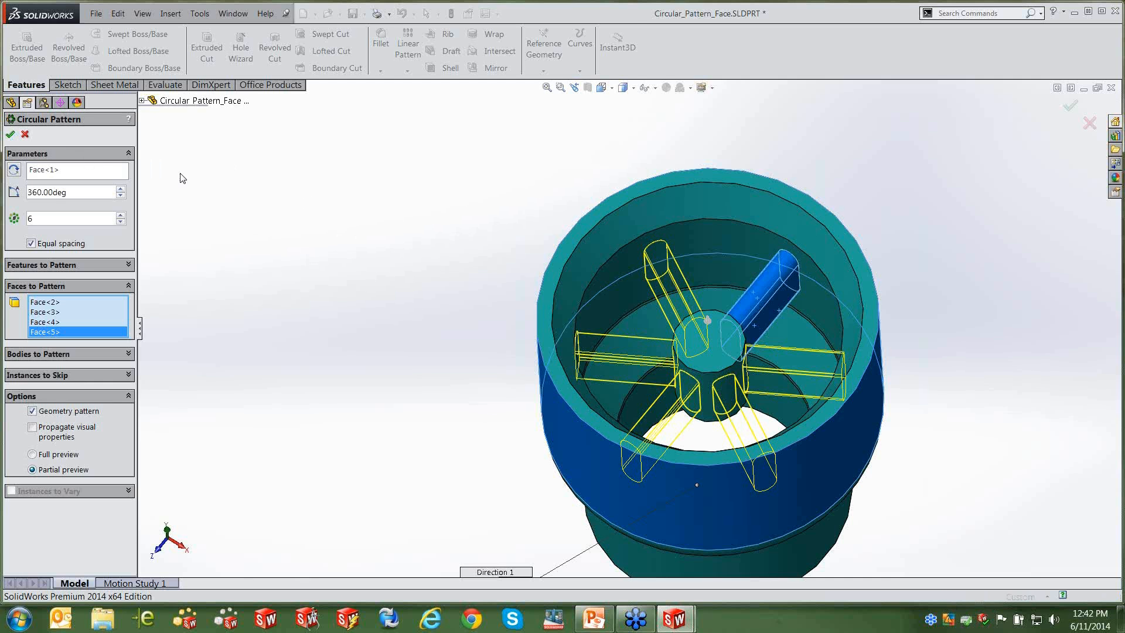
Switch to the open Circular_Pattern_Body.SLDPRT part and orient it to look into the housing.
click(233, 13)
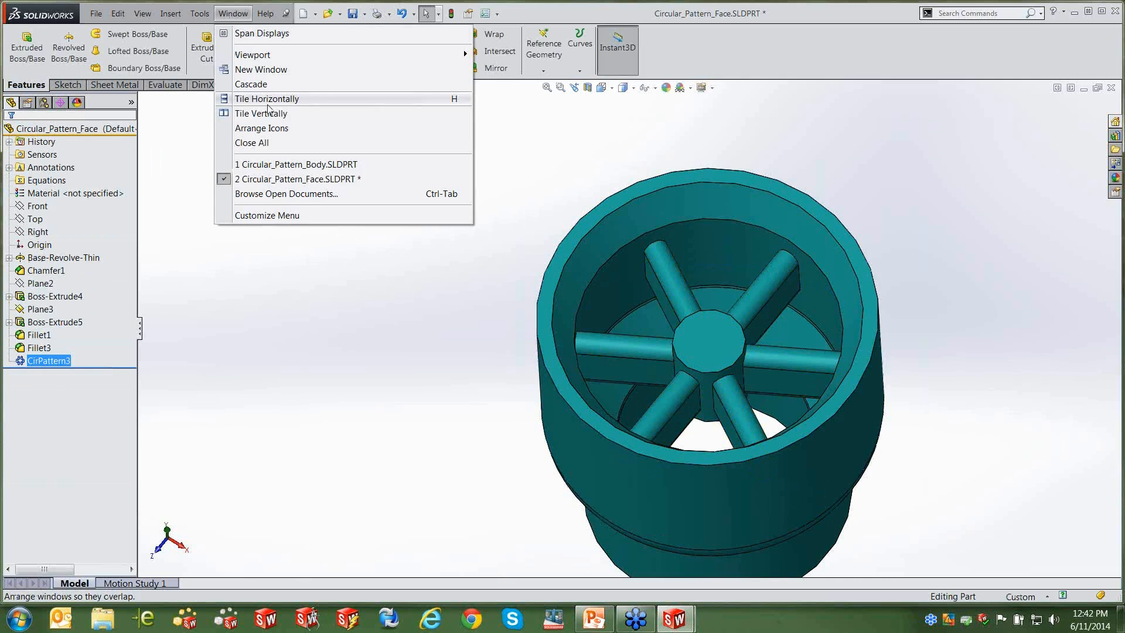
click(296, 164)
middle_drag(588, 305, 591, 270)
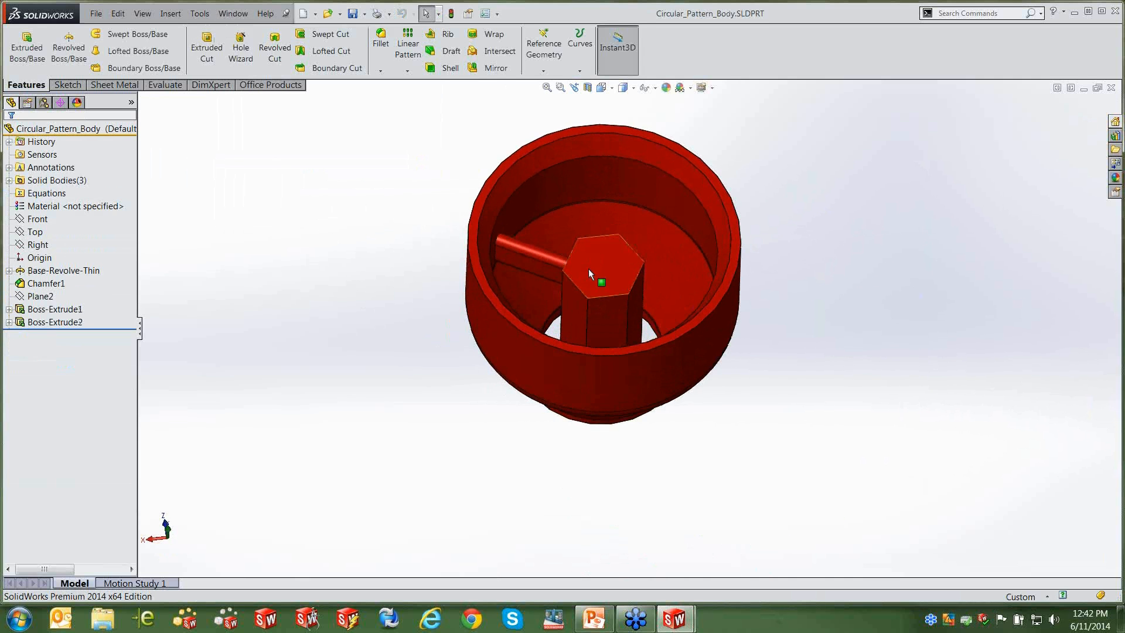
Examine the part's solid bodies by highlighting Chamfer1, Boss-Extrude1 and Boss-Extrude2 one after another.
click(9, 180)
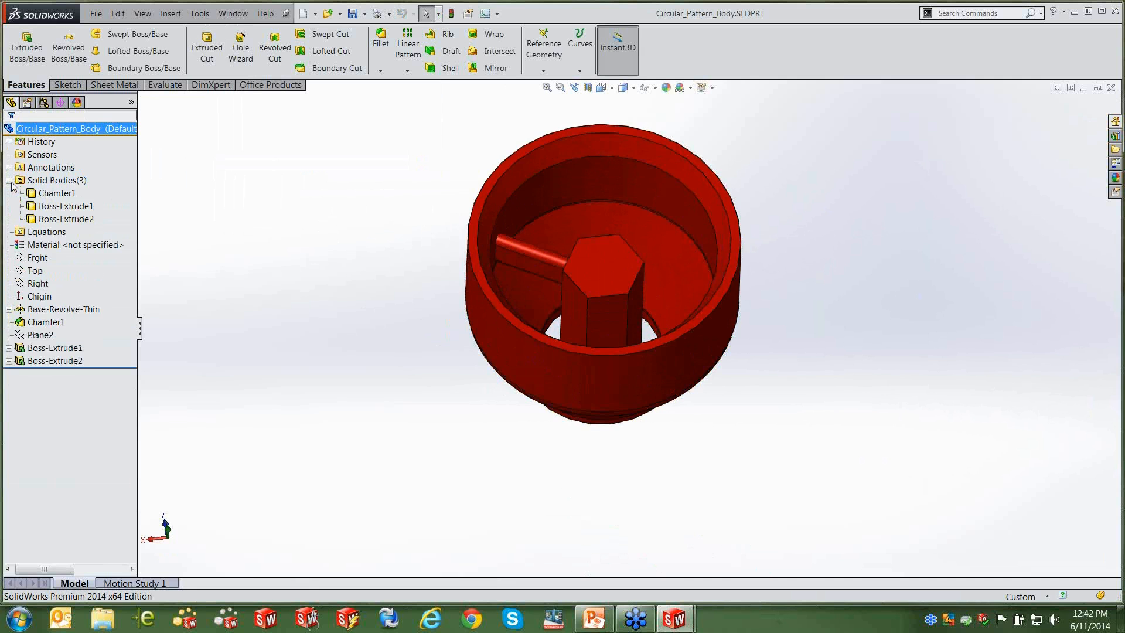
click(53, 194)
click(60, 206)
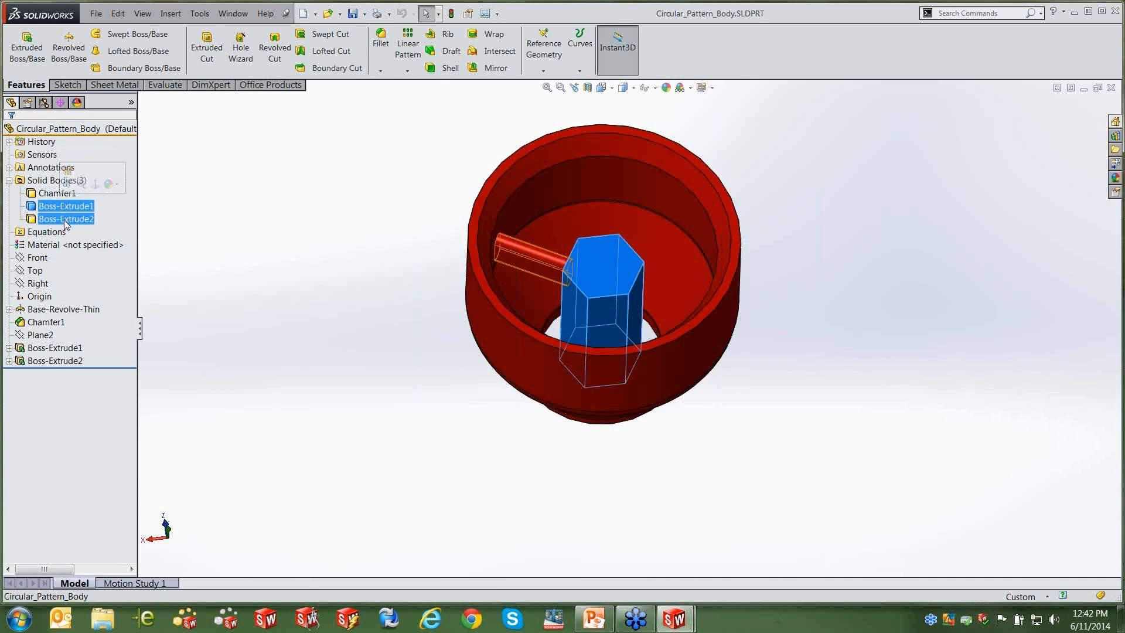
click(65, 219)
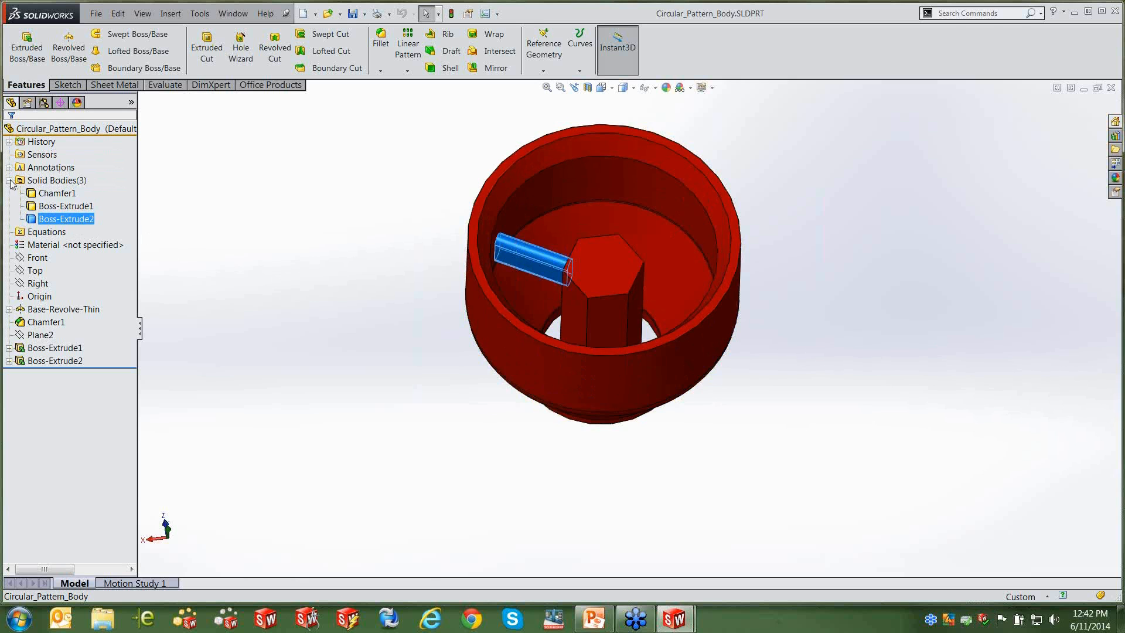
click(217, 260)
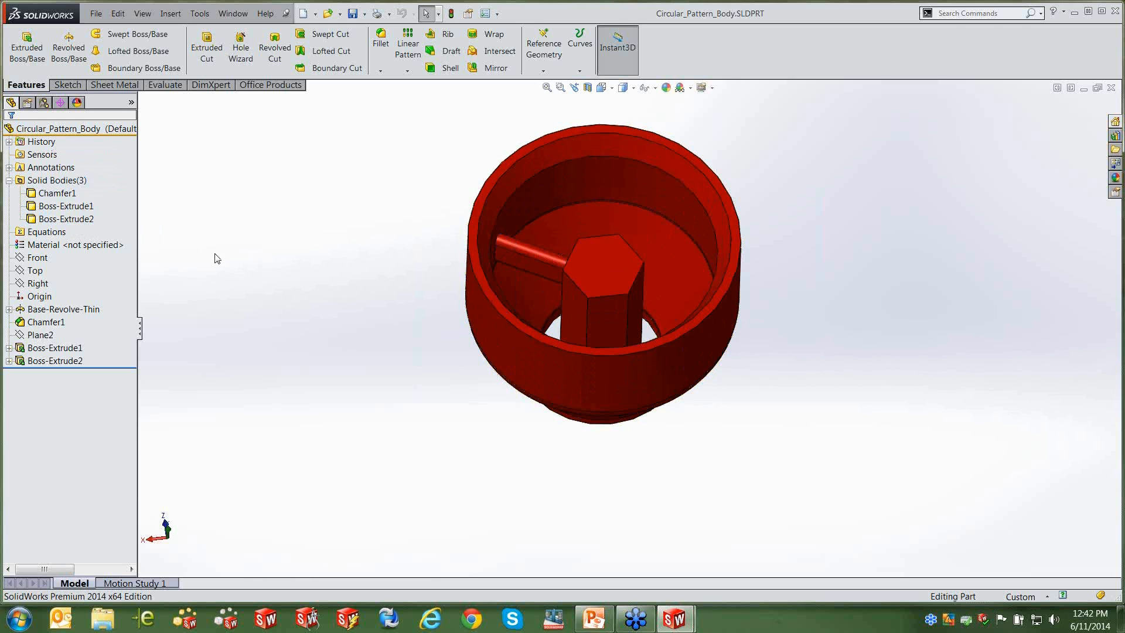
click(407, 70)
click(439, 84)
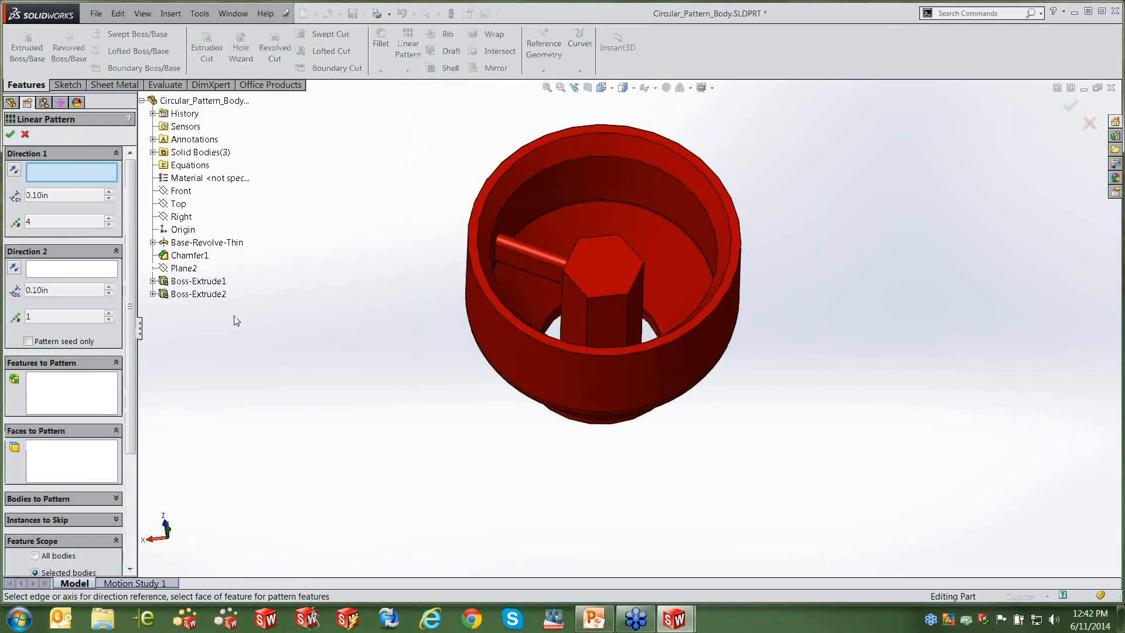
click(82, 499)
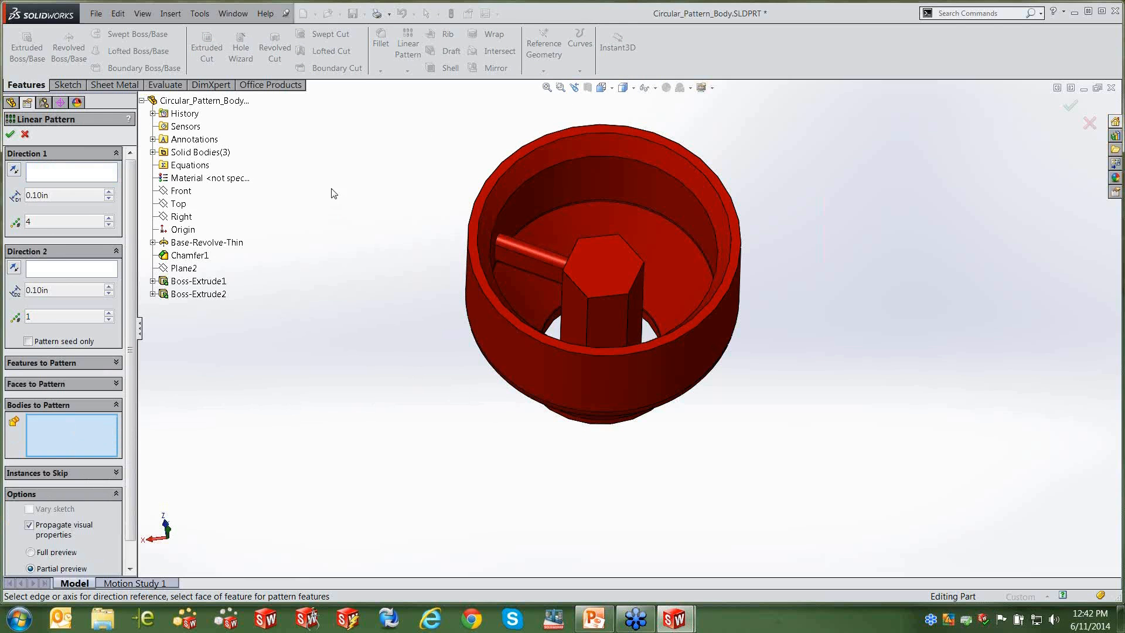
click(49, 172)
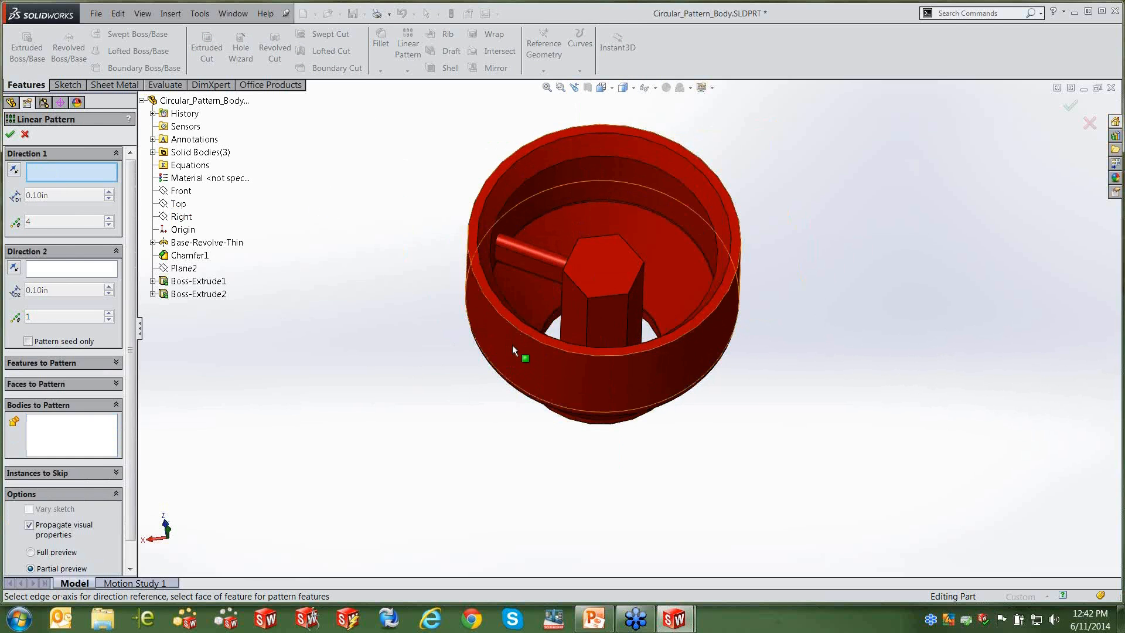
click(564, 350)
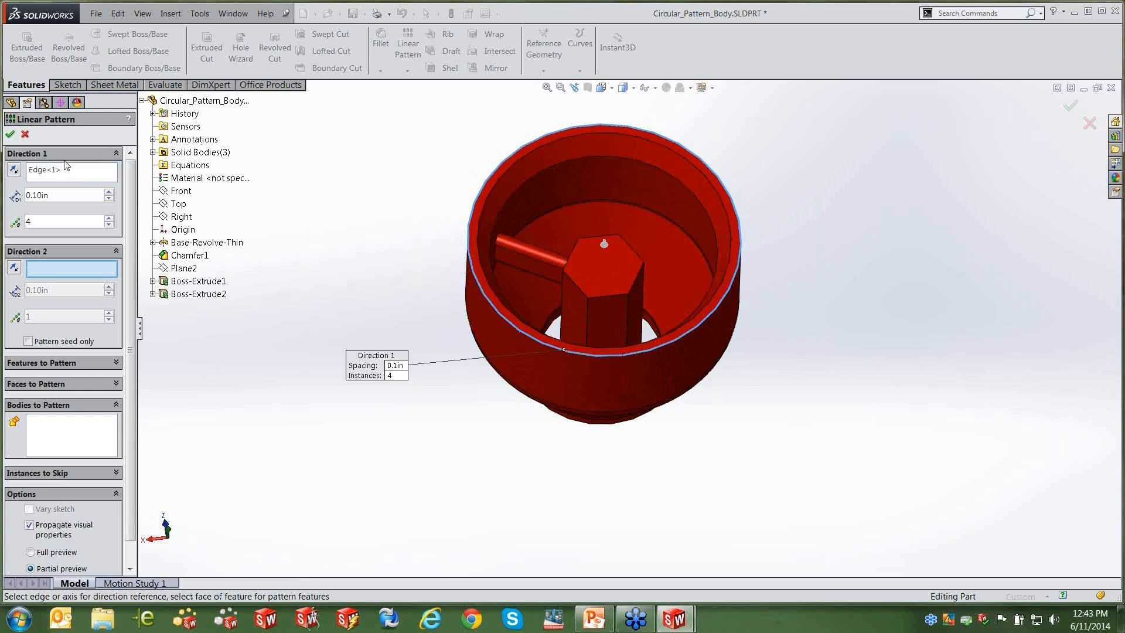
click(47, 448)
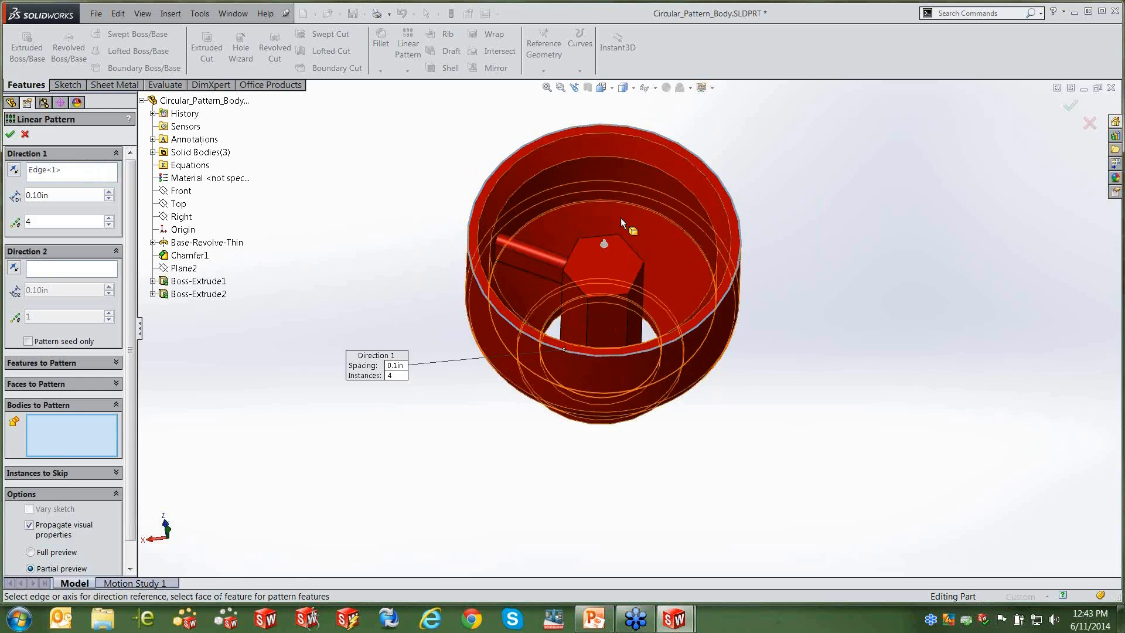
click(539, 261)
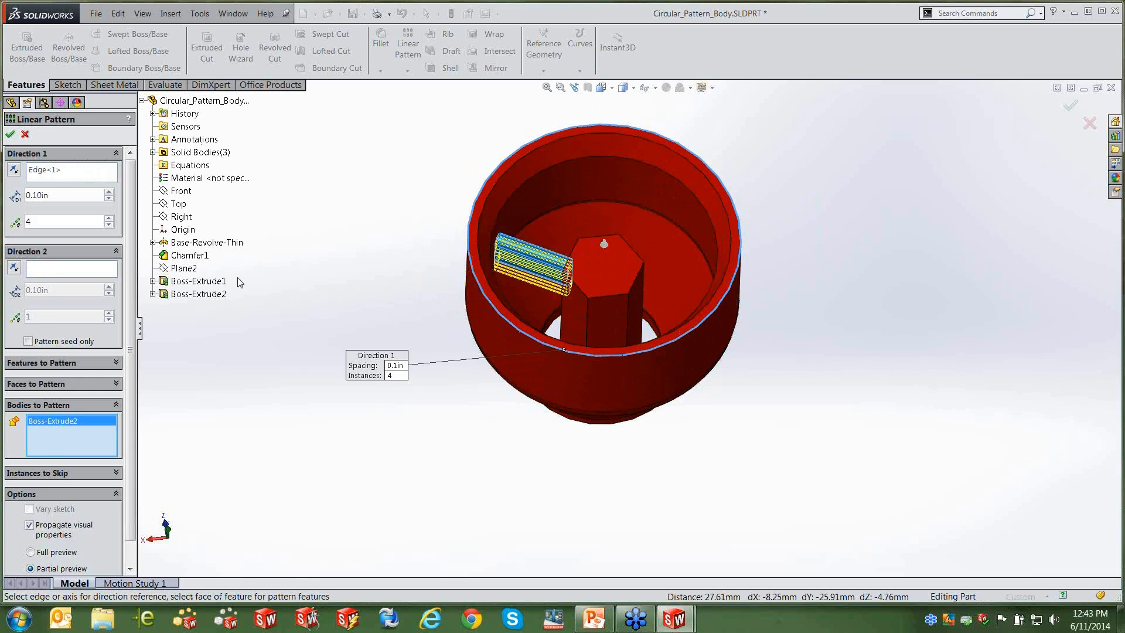
click(25, 134)
Create a circular pattern of the Boss-Extrude2 body about the housing's outer cylindrical face, with 6 equally spaced instances over 360 degrees.
click(413, 71)
click(442, 98)
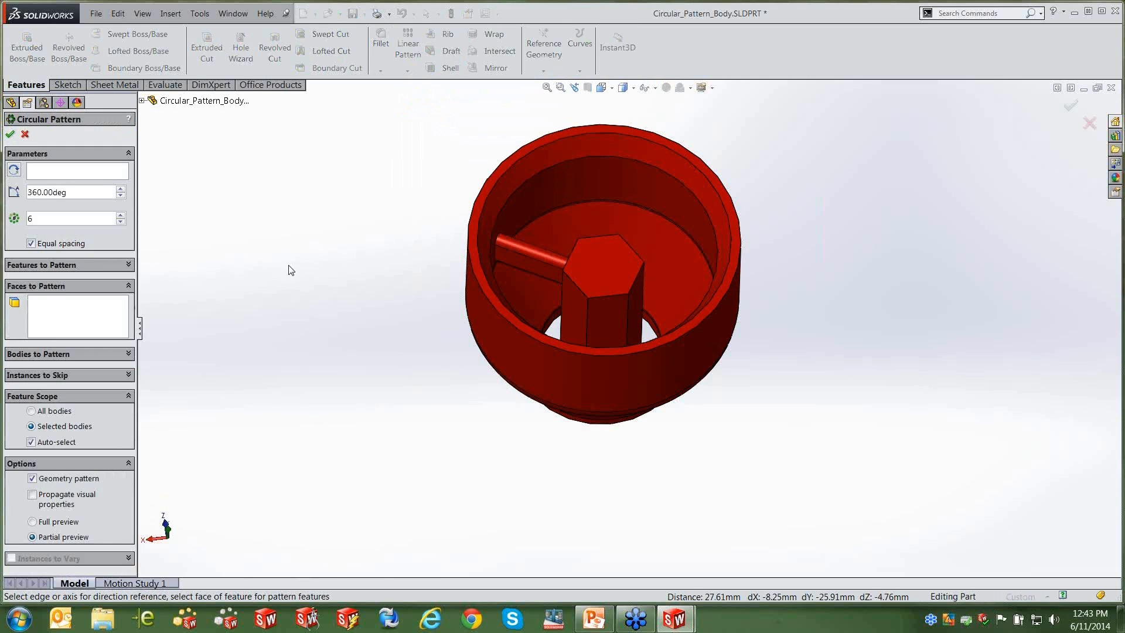
click(549, 353)
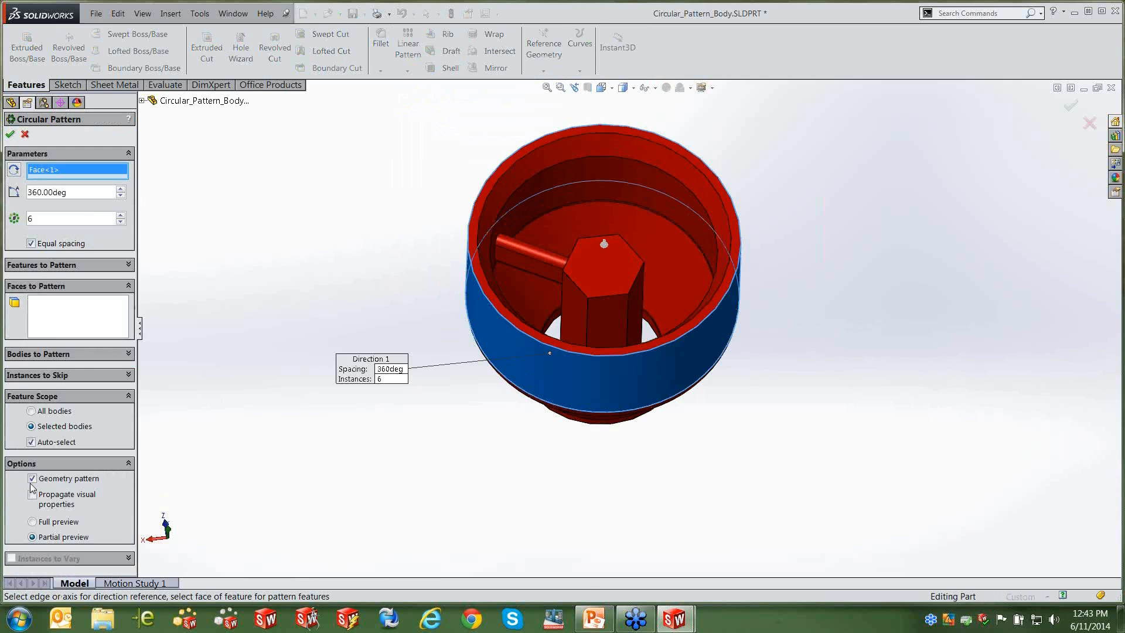
click(72, 353)
click(531, 257)
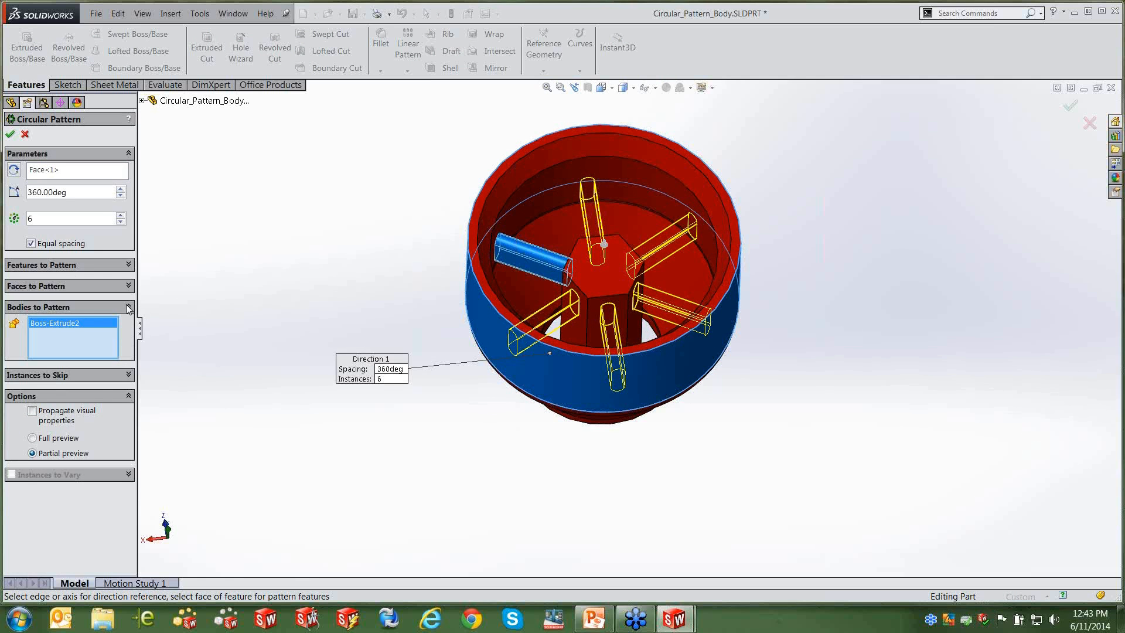
click(10, 134)
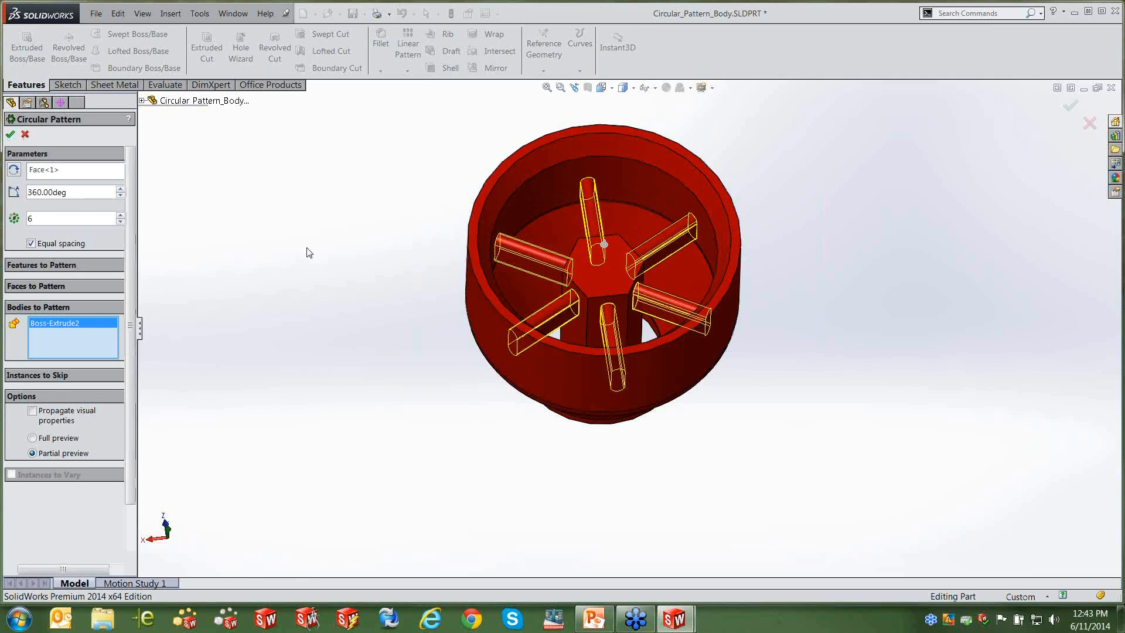
Examine the separate solid bodies produced by the circular pattern by highlighting them, and clear the selection.
click(58, 193)
ctrl+click(66, 270)
click(69, 246)
click(69, 272)
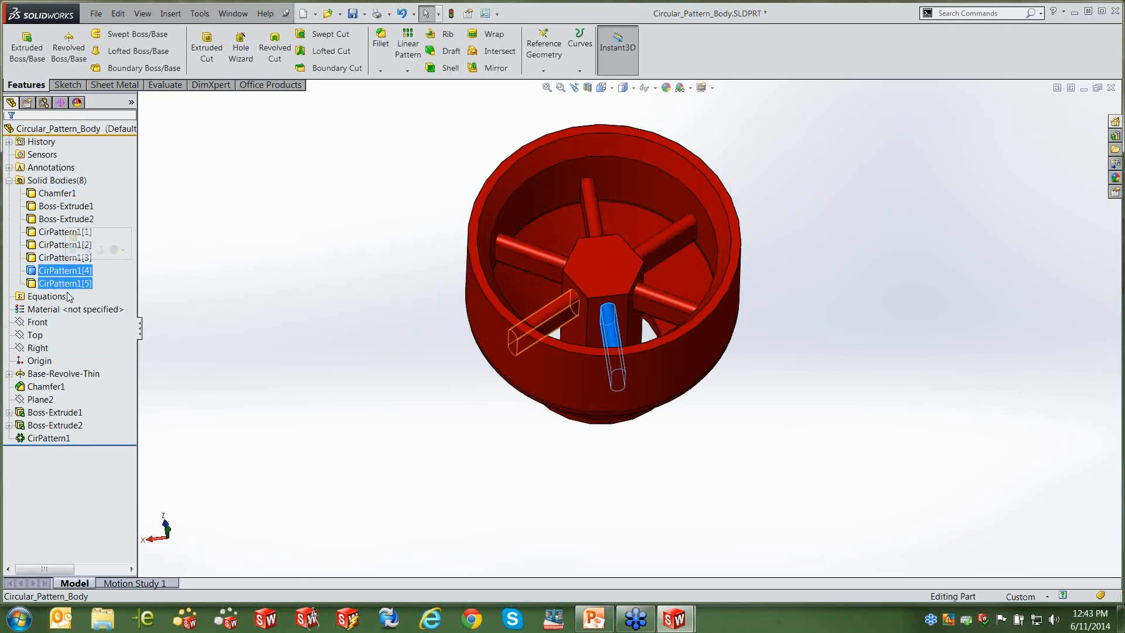
click(267, 228)
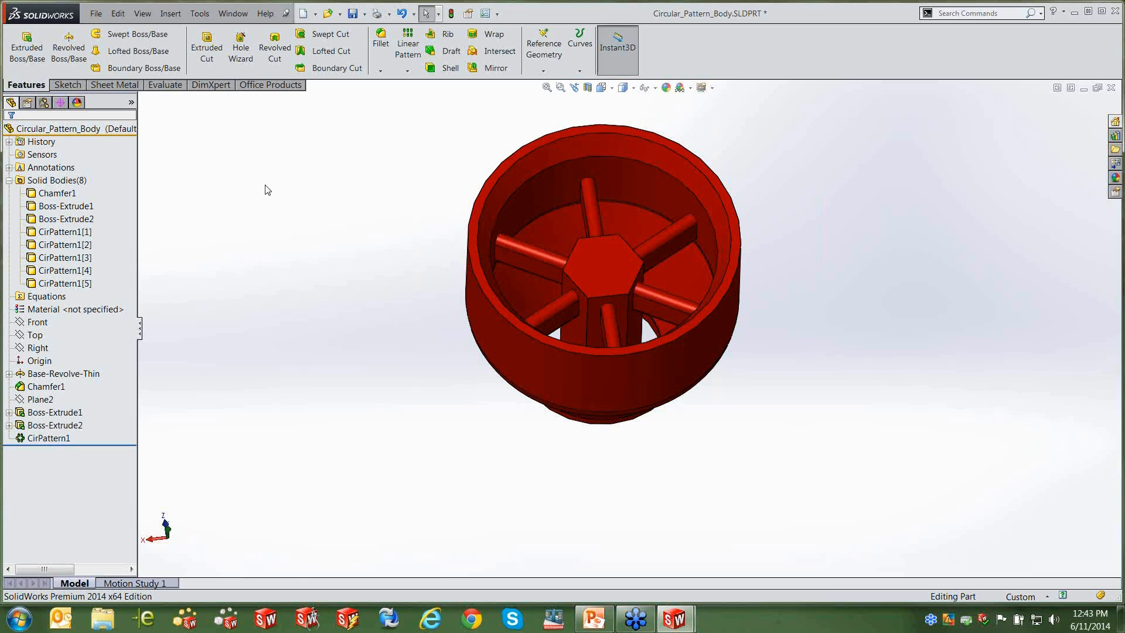
Close both open circular pattern parts without saving the changes.
click(1112, 92)
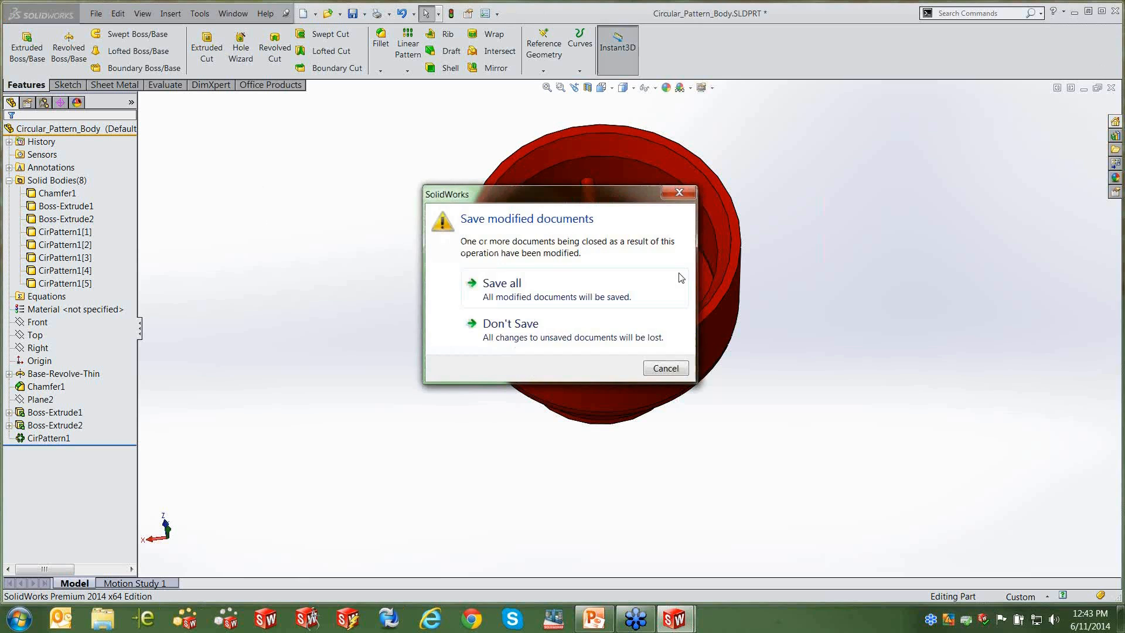
click(559, 330)
click(1111, 88)
click(496, 324)
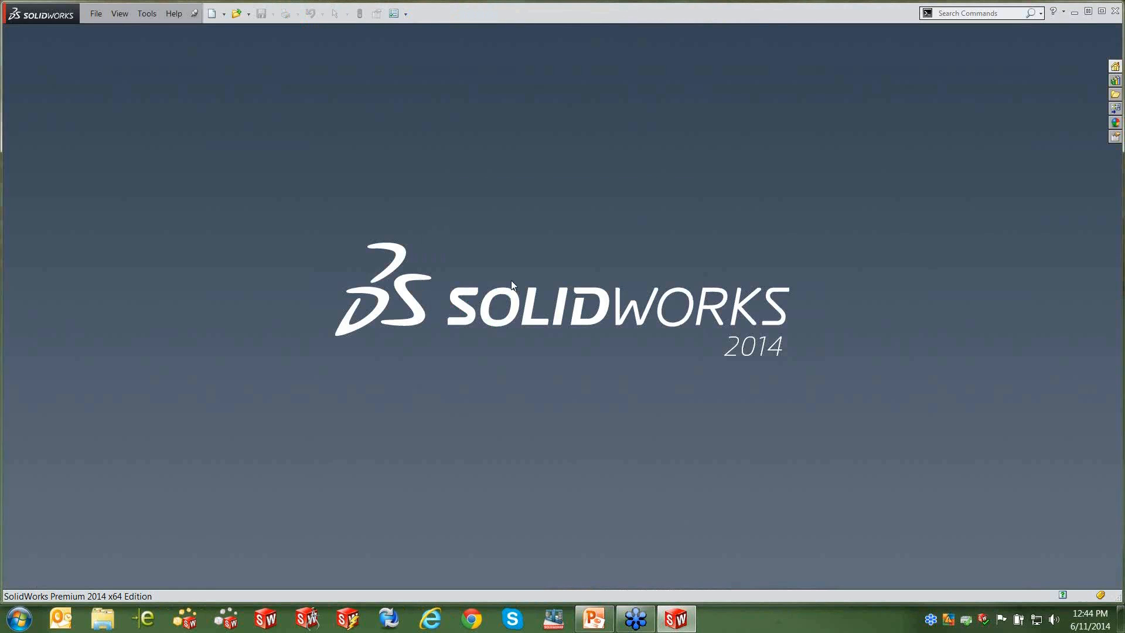
Open the part Sketch Driven.SLDPRT from the Patterns folder.
click(95, 13)
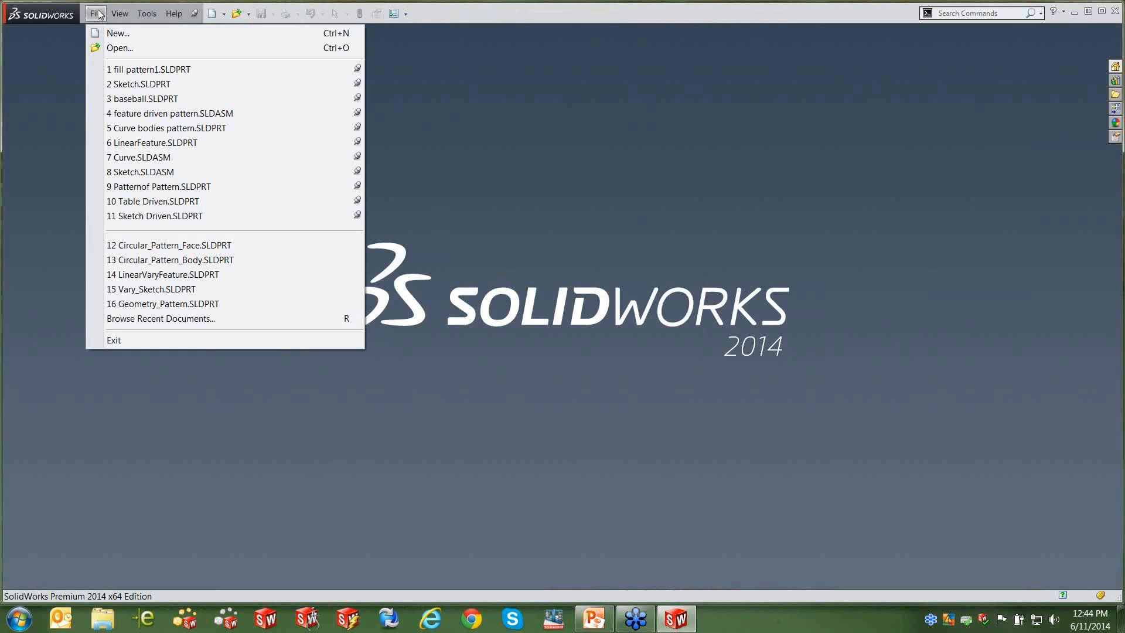
click(113, 48)
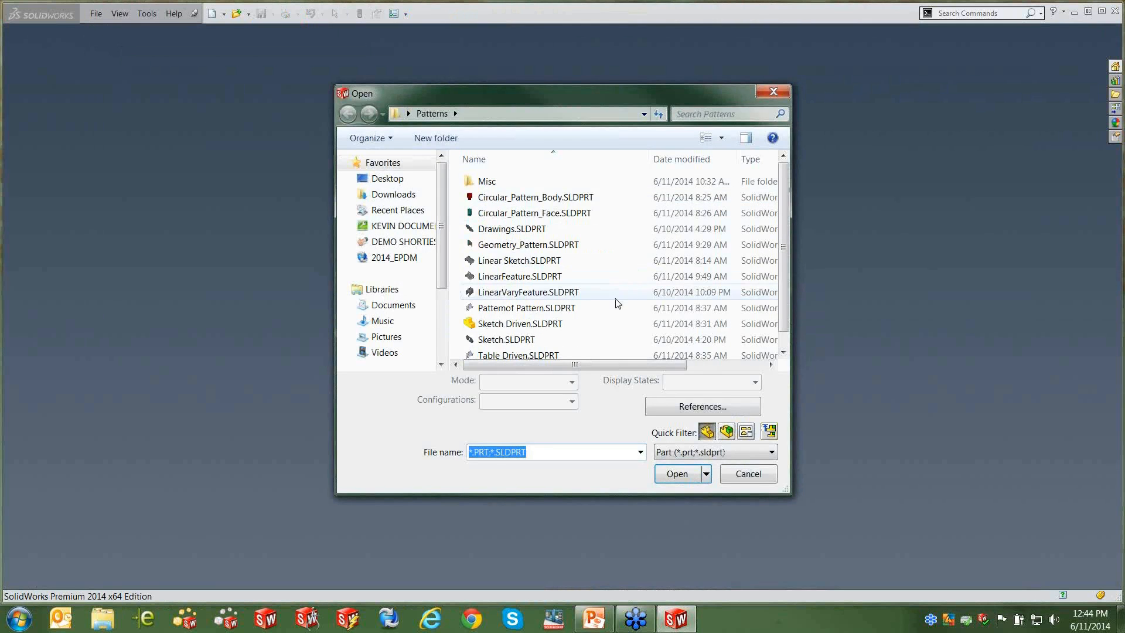
double_click(542, 321)
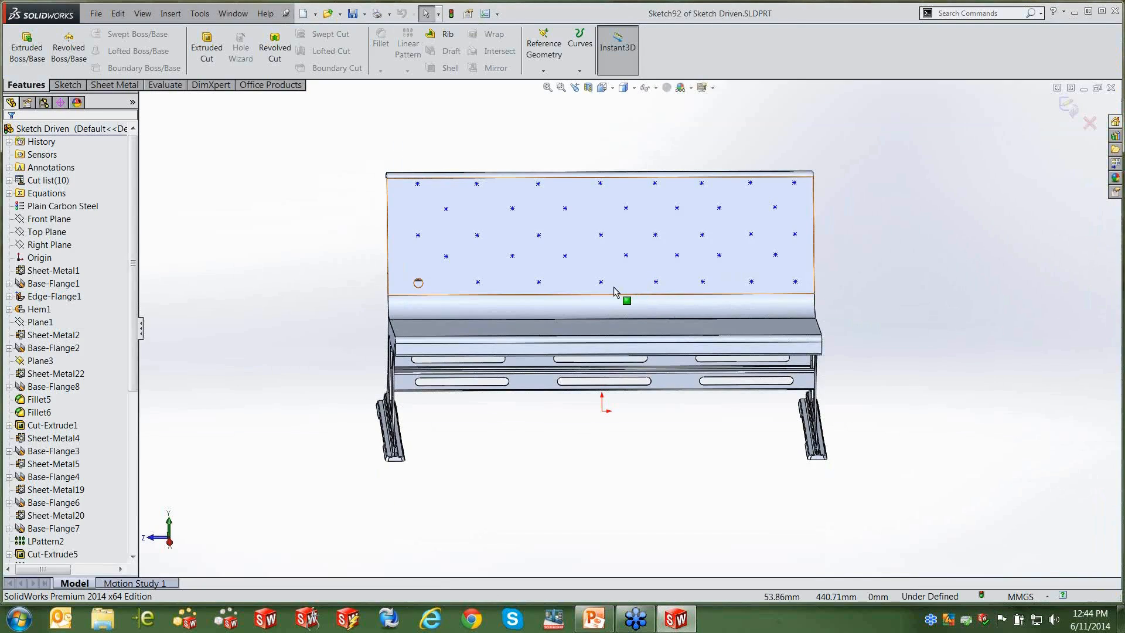
Review the layout of sketch points in Sketch92 on the bench's backrest, and exit the sketch.
drag(133, 346, 148, 506)
click(55, 464)
right_click(56, 463)
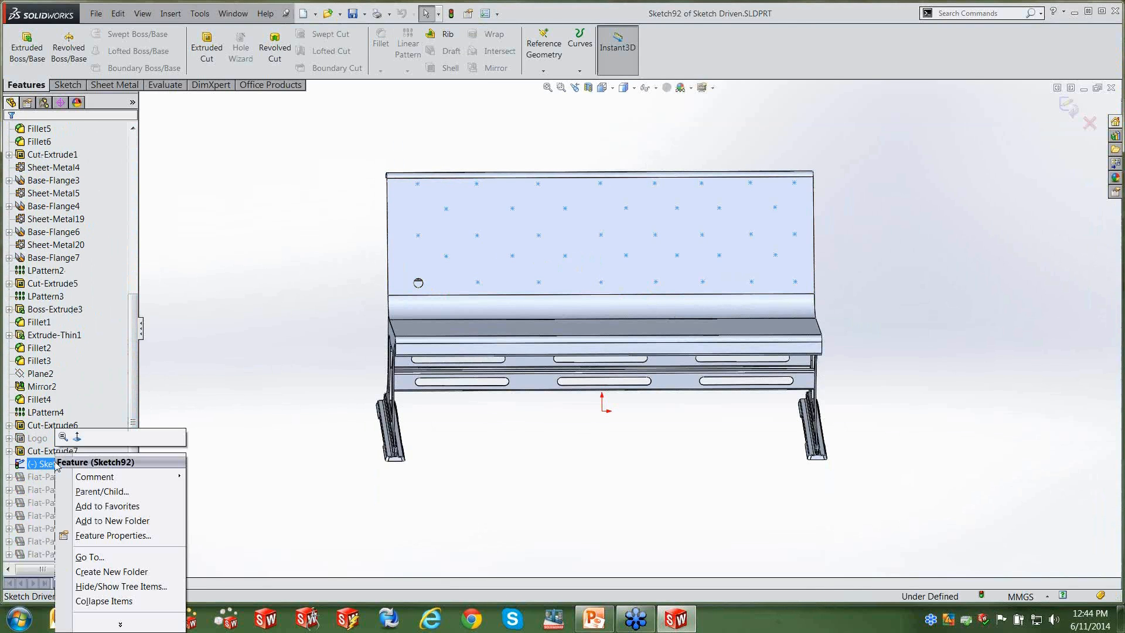
click(326, 259)
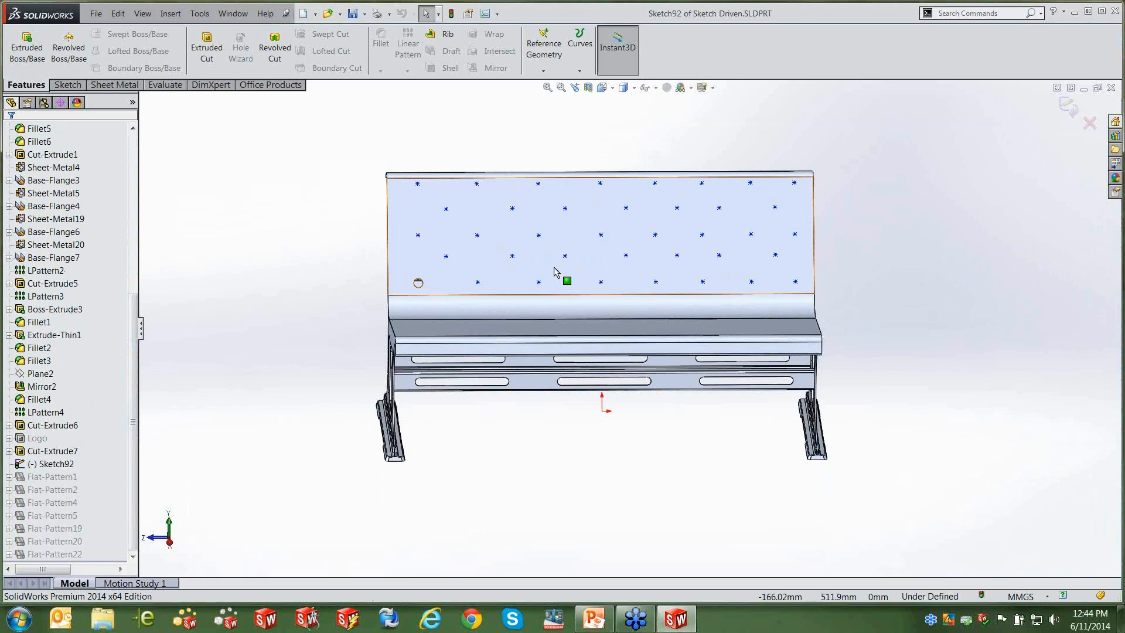
scroll(534, 264, down, 2)
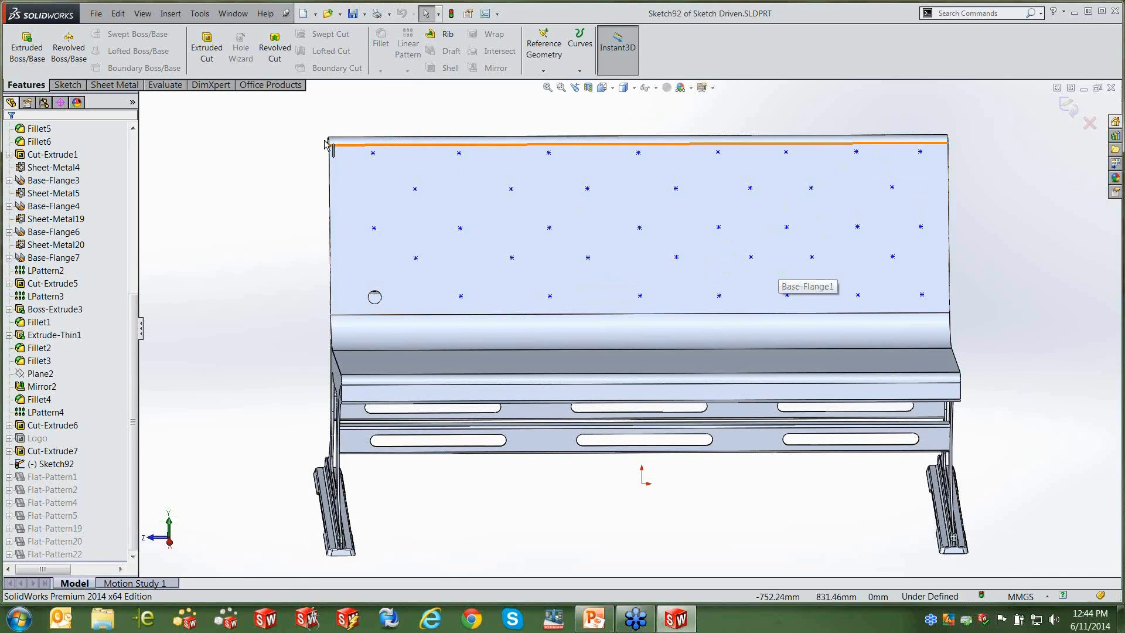
click(1066, 108)
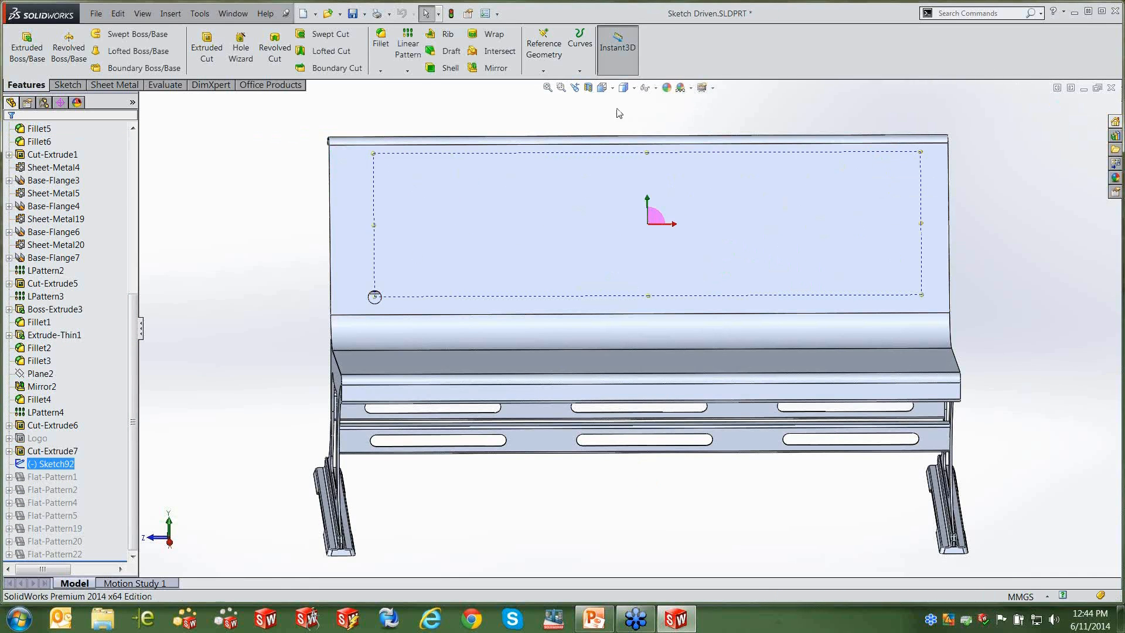
click(220, 225)
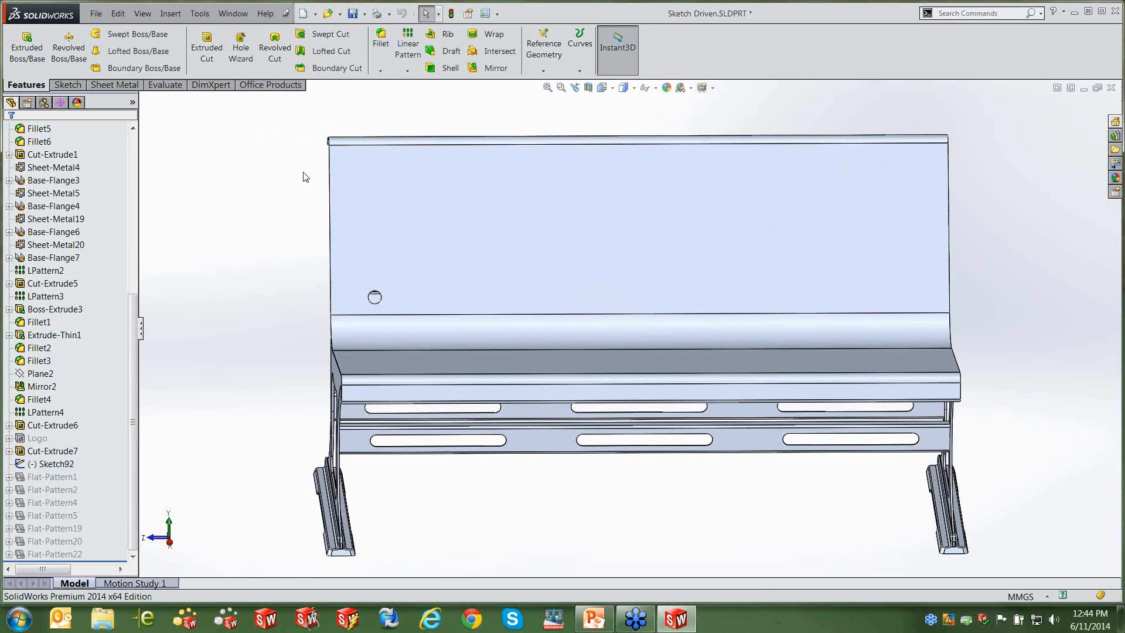
Create a sketch driven pattern of the Cut-Extrude7 hole at the points of Sketch92, using the centroid as reference point.
click(408, 71)
click(456, 144)
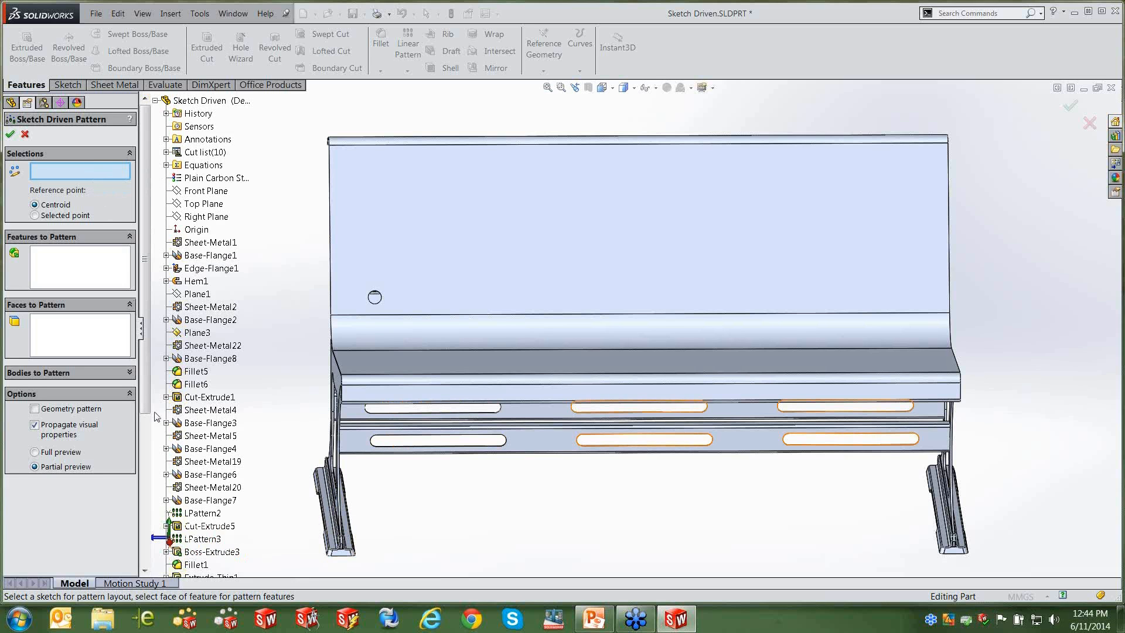
drag(144, 378, 137, 544)
click(210, 475)
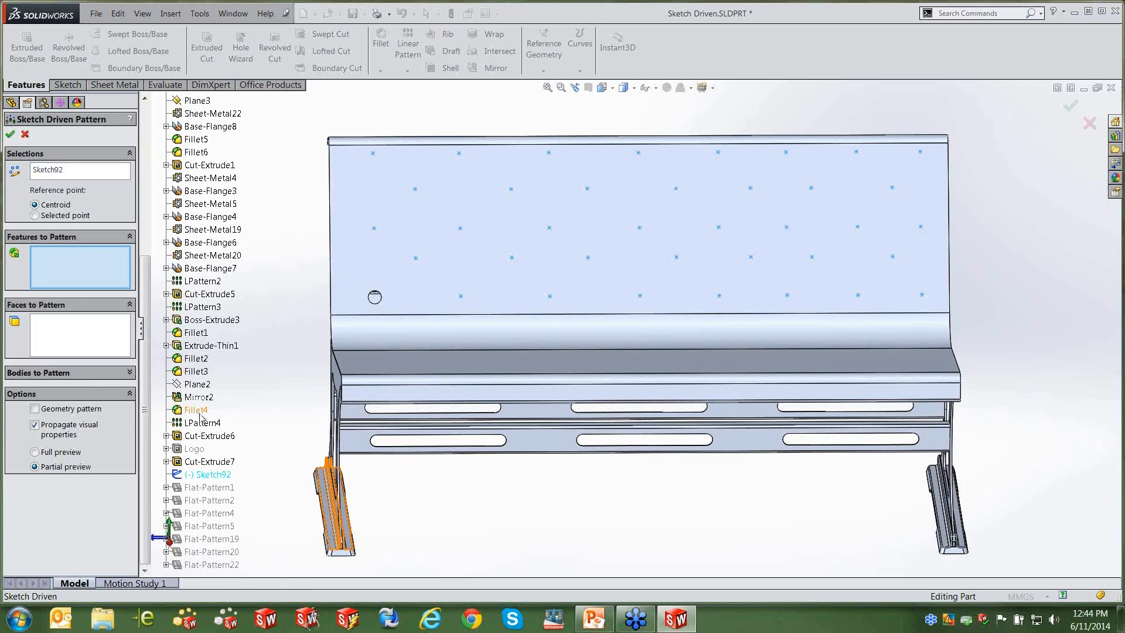
click(219, 463)
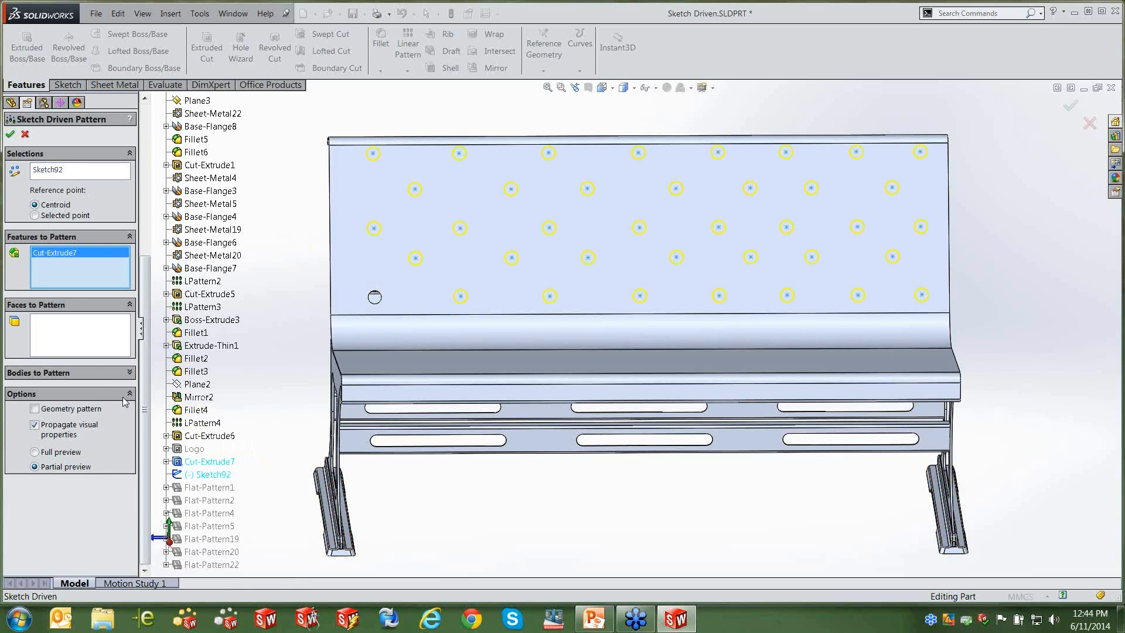
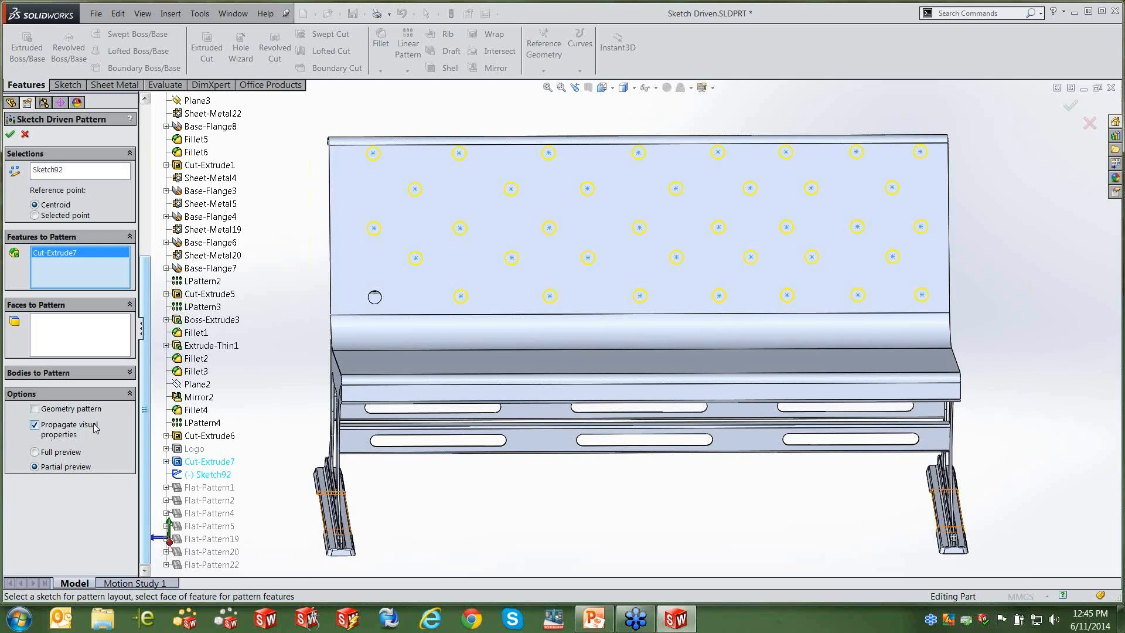
key(Return)
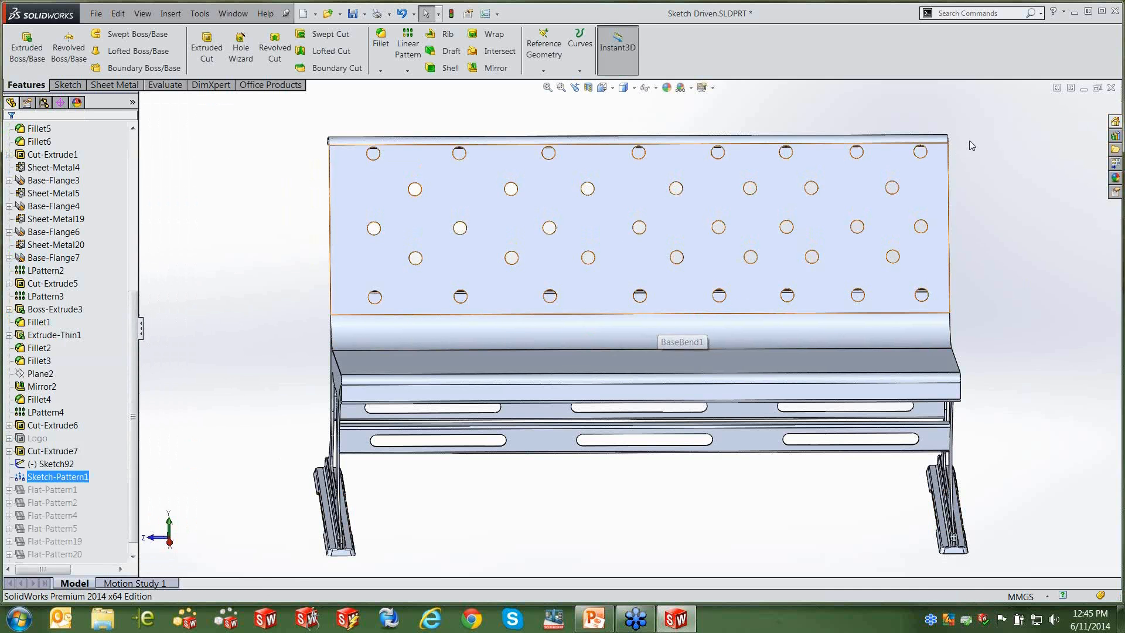
Close the sketch driven part without saving and open Table Driven.SLDPRT from the Patterns folder.
click(1111, 88)
click(539, 327)
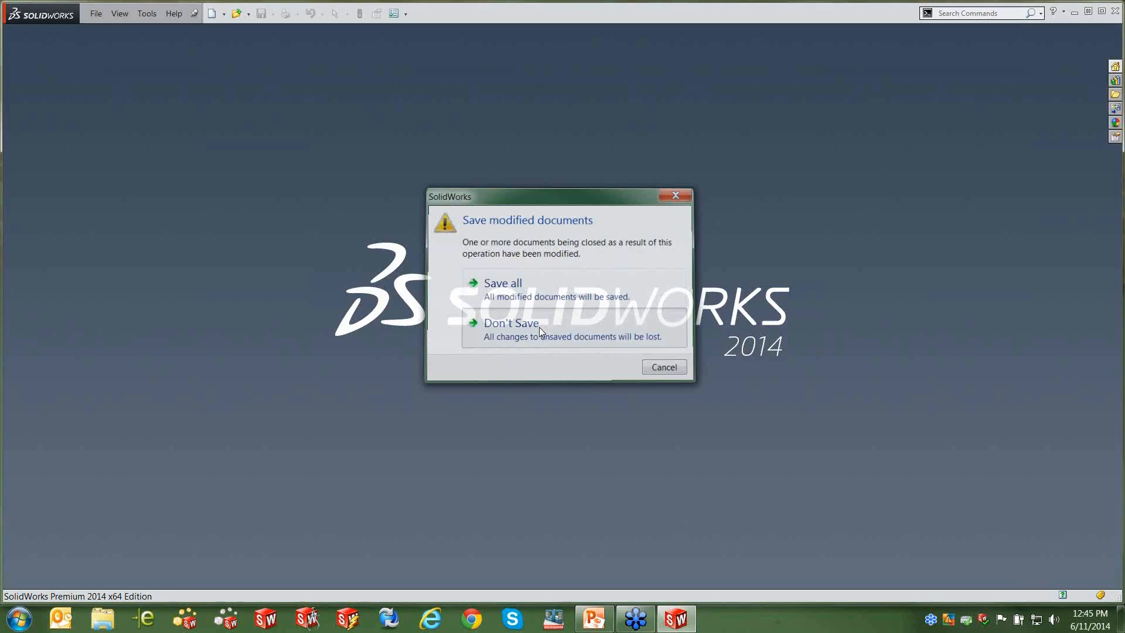
click(96, 14)
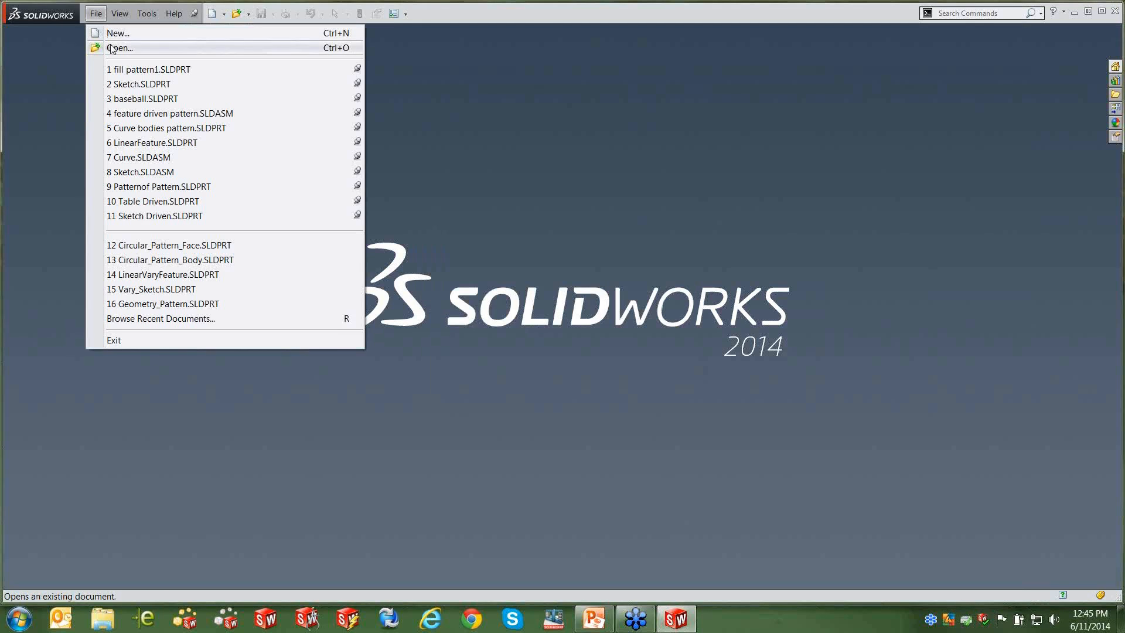
click(111, 43)
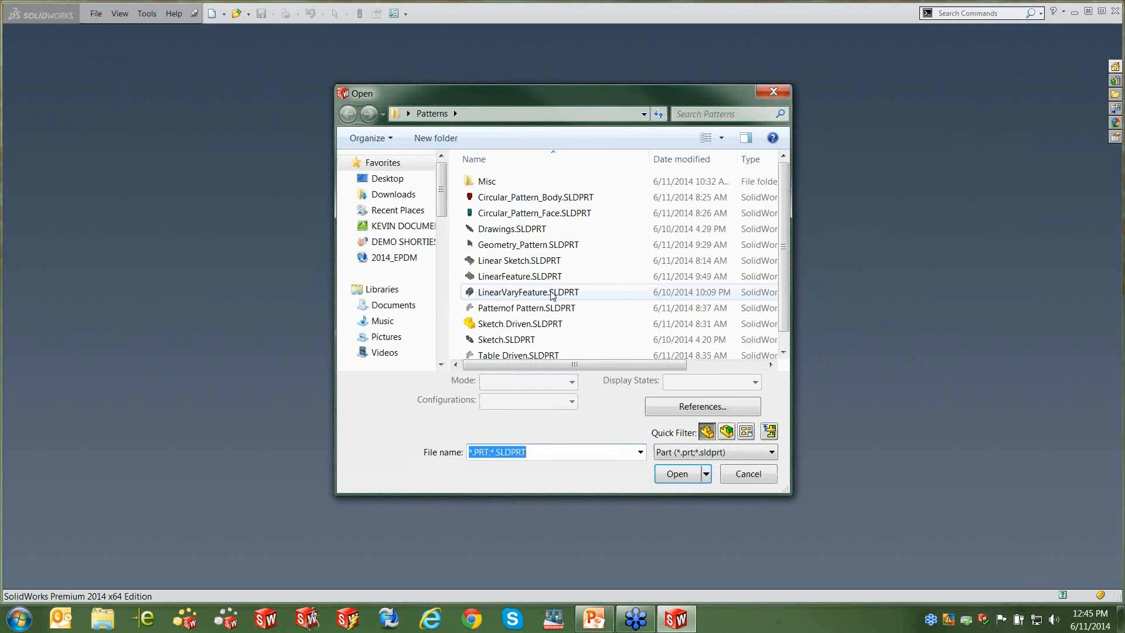
drag(785, 254, 786, 283)
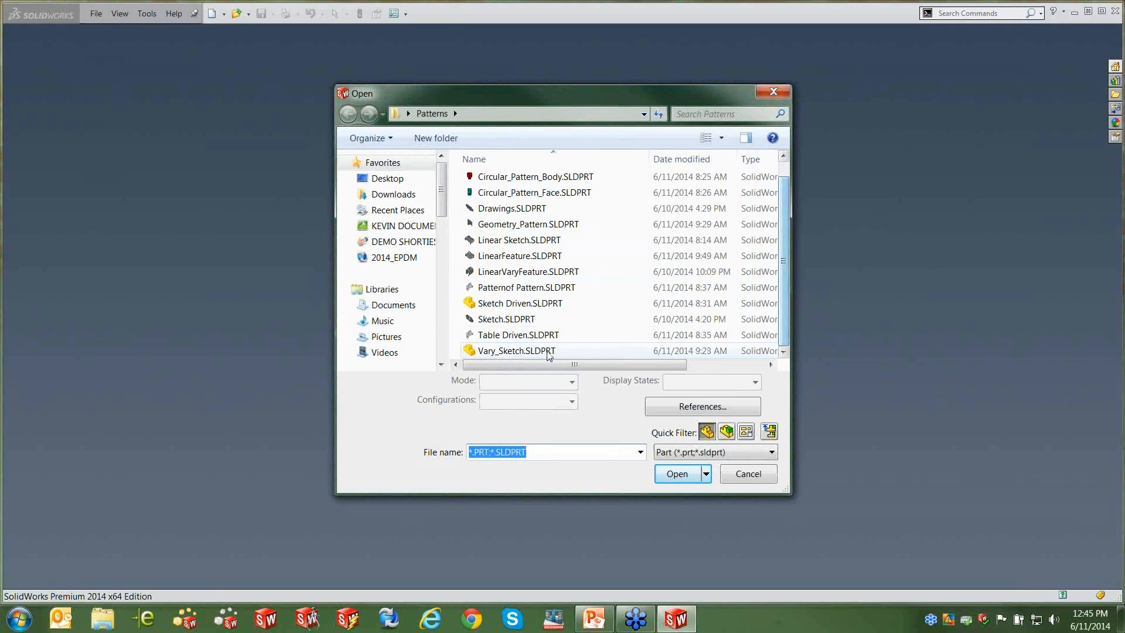
click(518, 335)
click(672, 474)
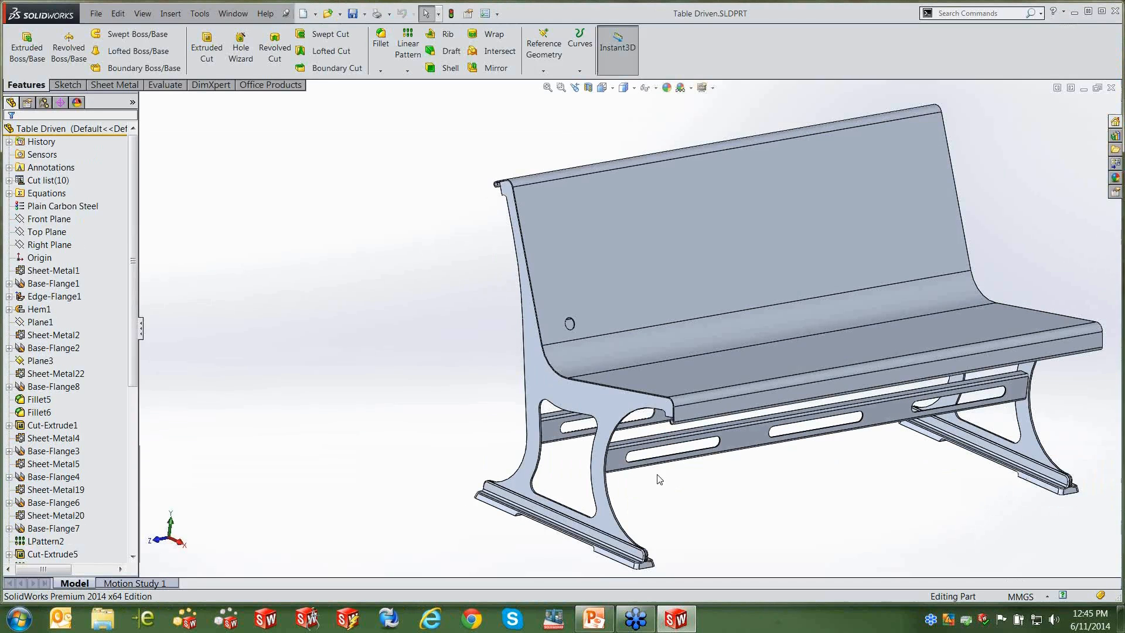
Start a table driven pattern and choose Coordinate System1 as its coordinate system.
click(407, 70)
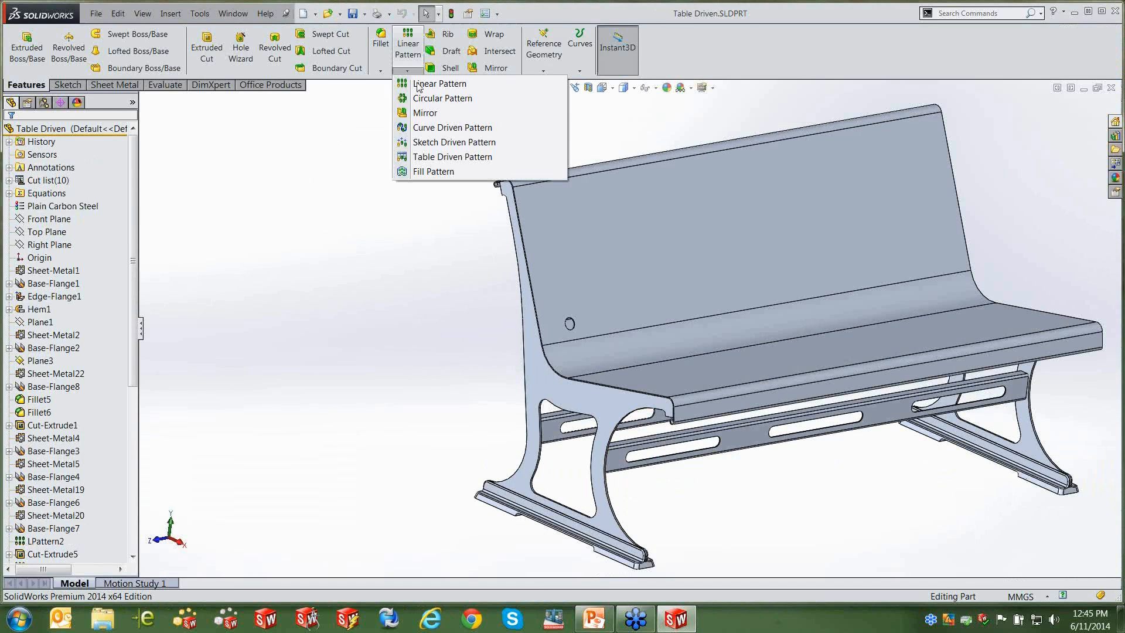
click(452, 156)
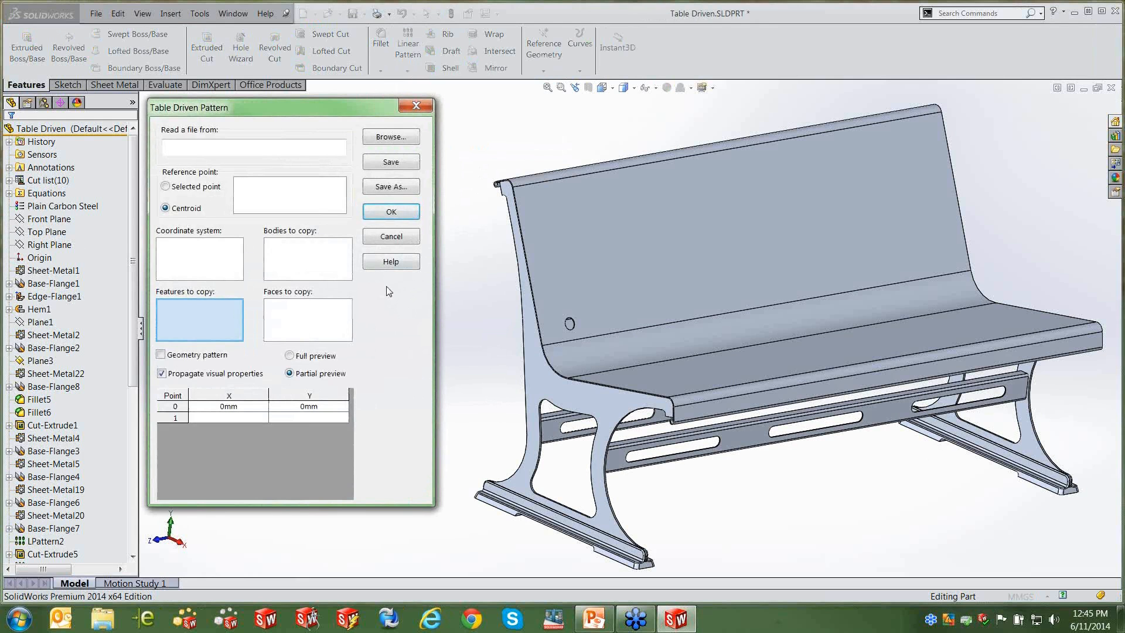
drag(136, 254, 145, 450)
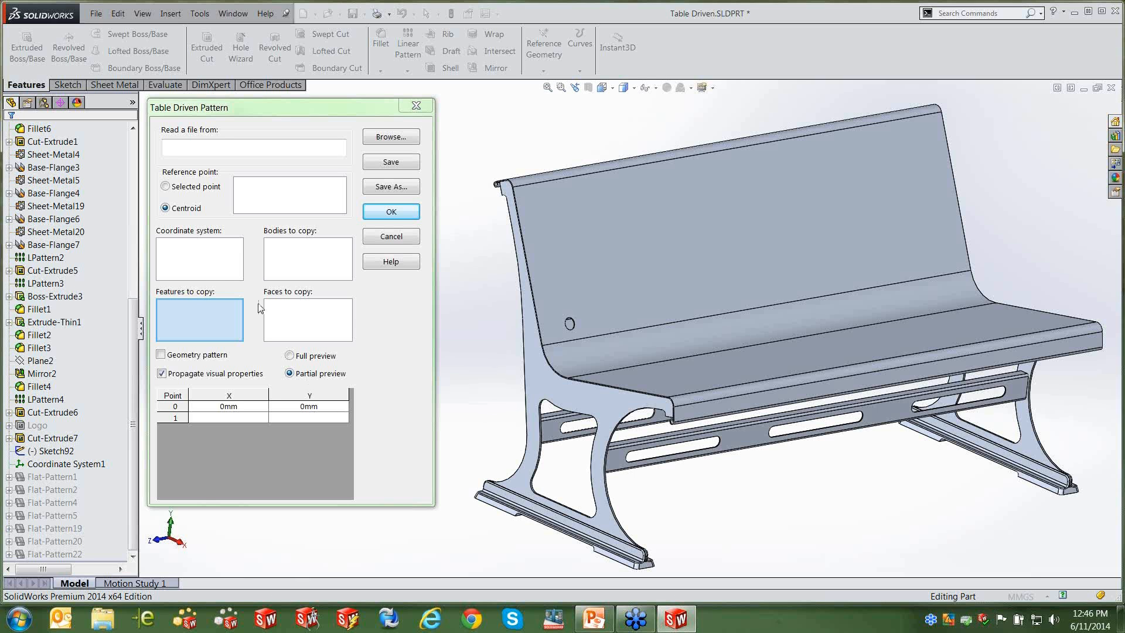
click(202, 268)
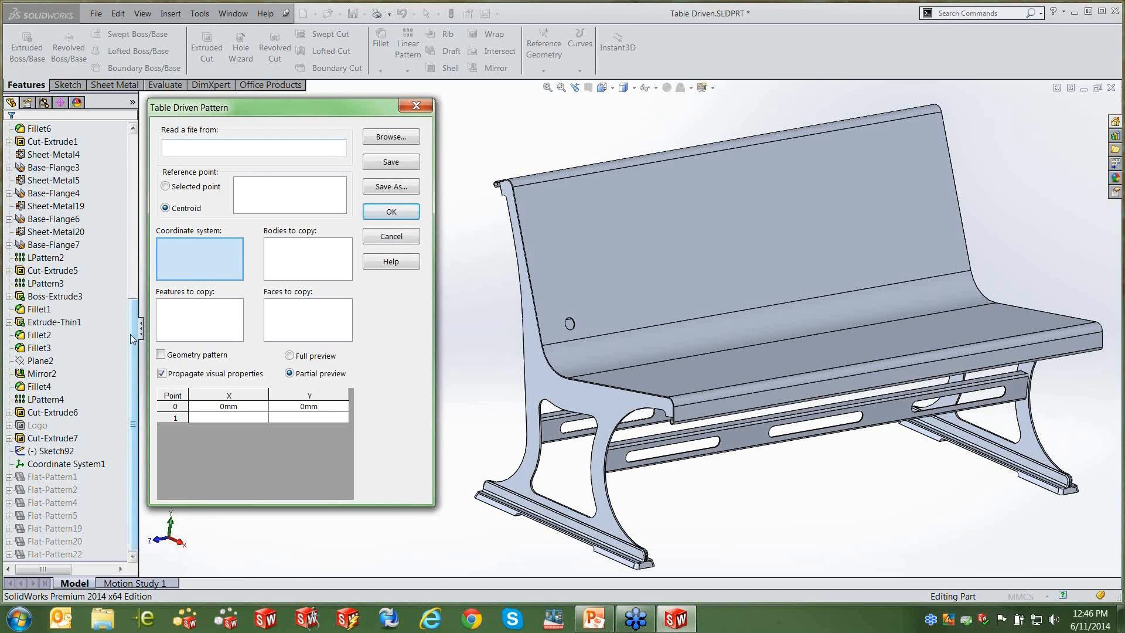
click(83, 465)
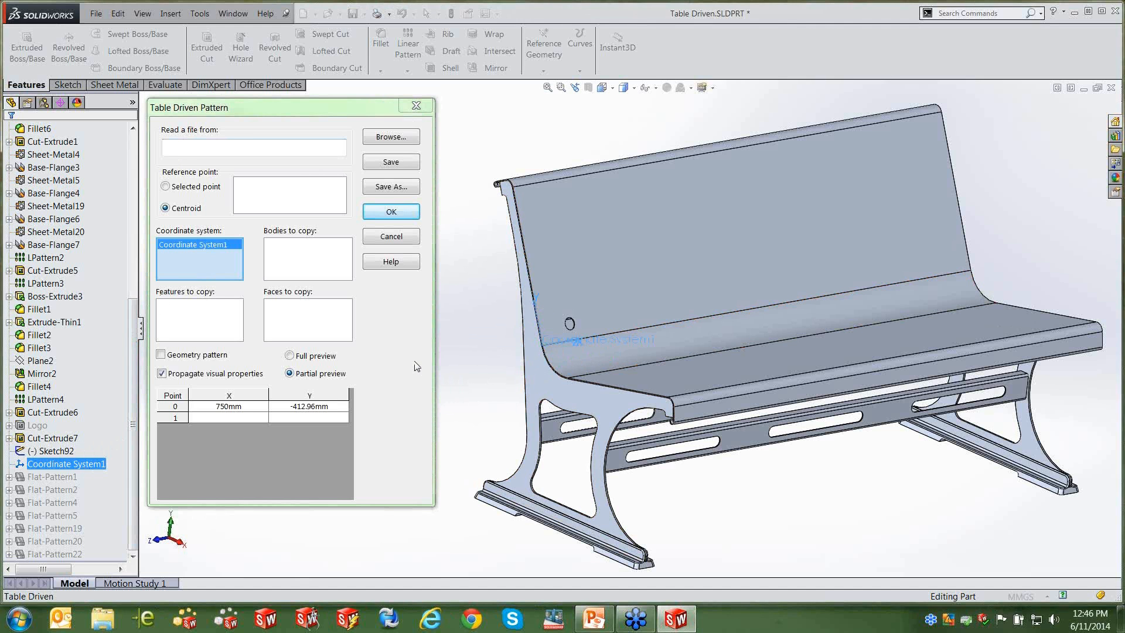
Choose the Cut-Extrude7 hole as the feature to copy in the table driven pattern.
click(301, 260)
click(199, 317)
click(296, 319)
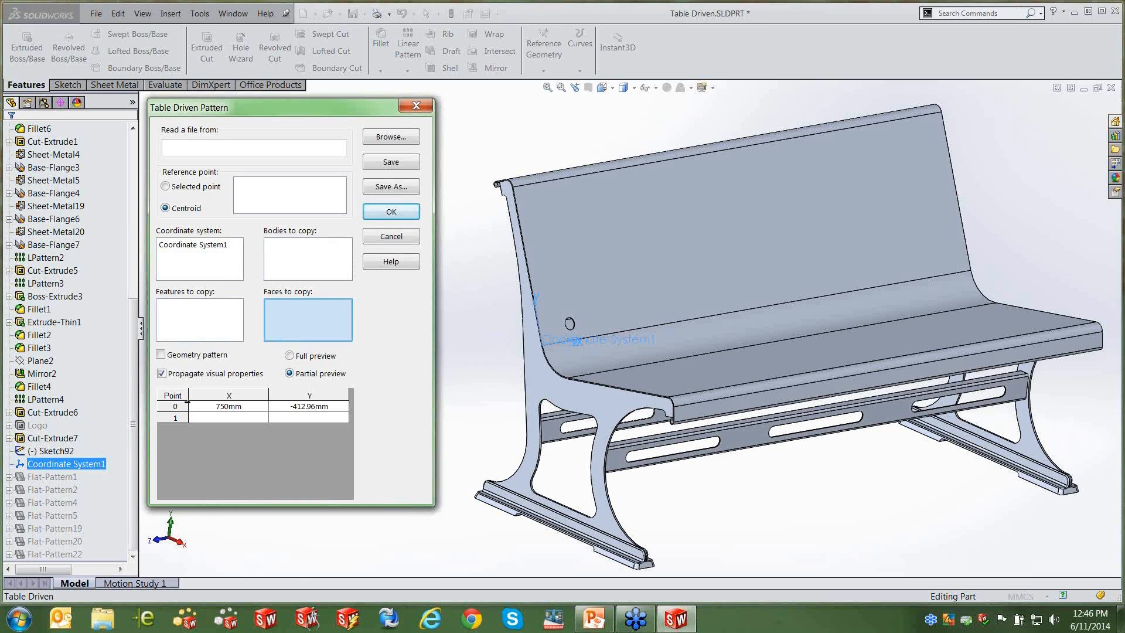
click(58, 439)
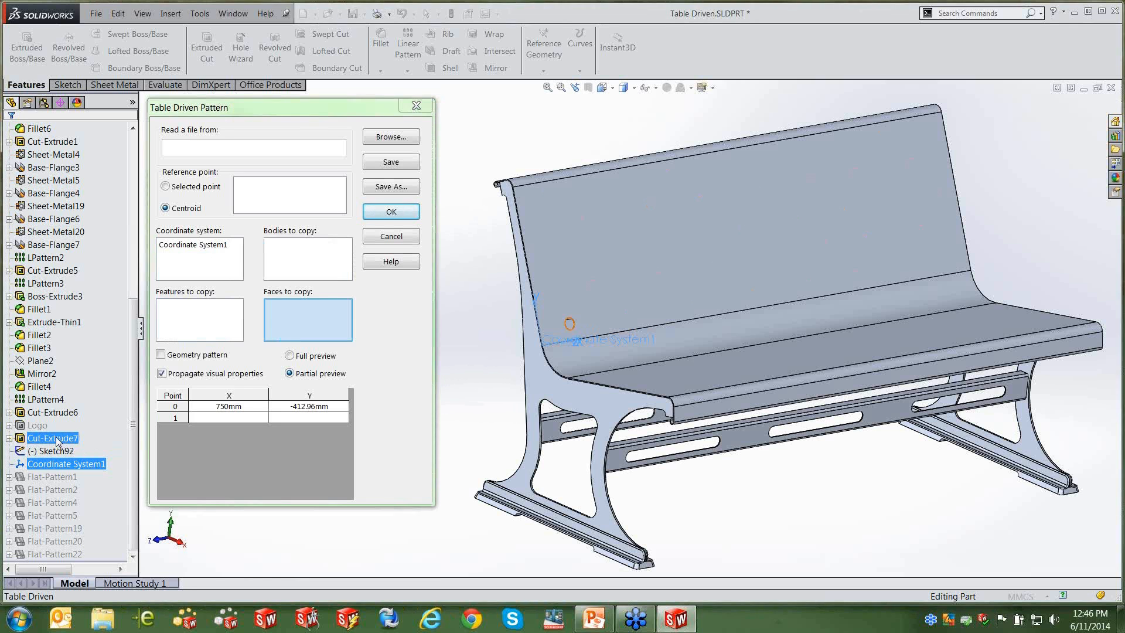
click(201, 309)
click(53, 437)
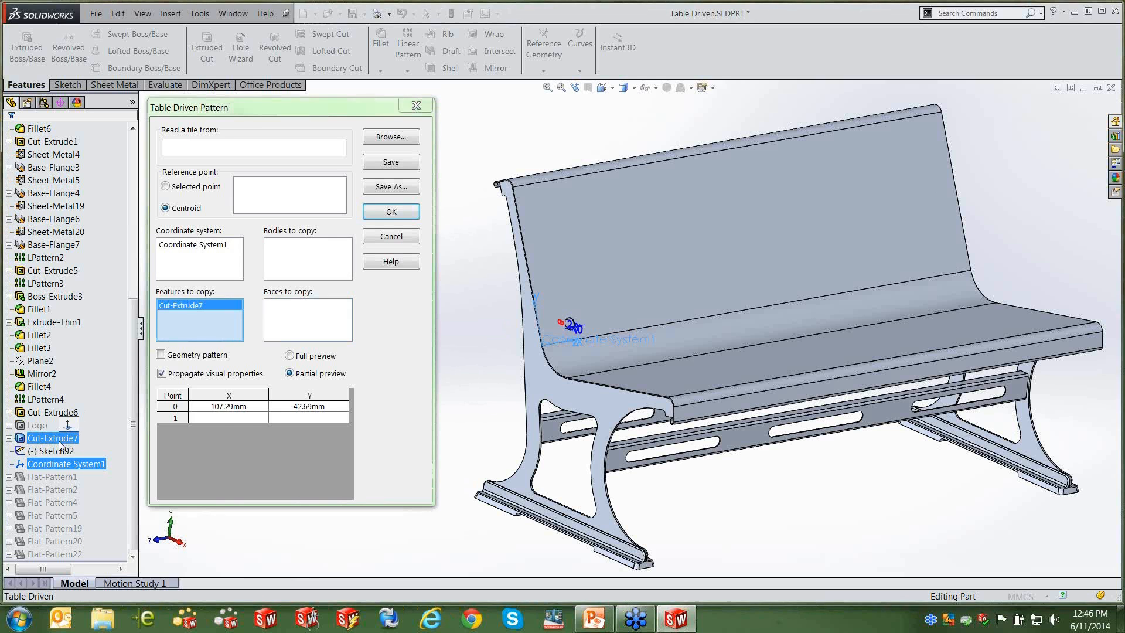
Enter pattern point 1 at X 200 mm and Y 42 mm in the coordinate table.
click(242, 419)
key(Tab)
click(237, 419)
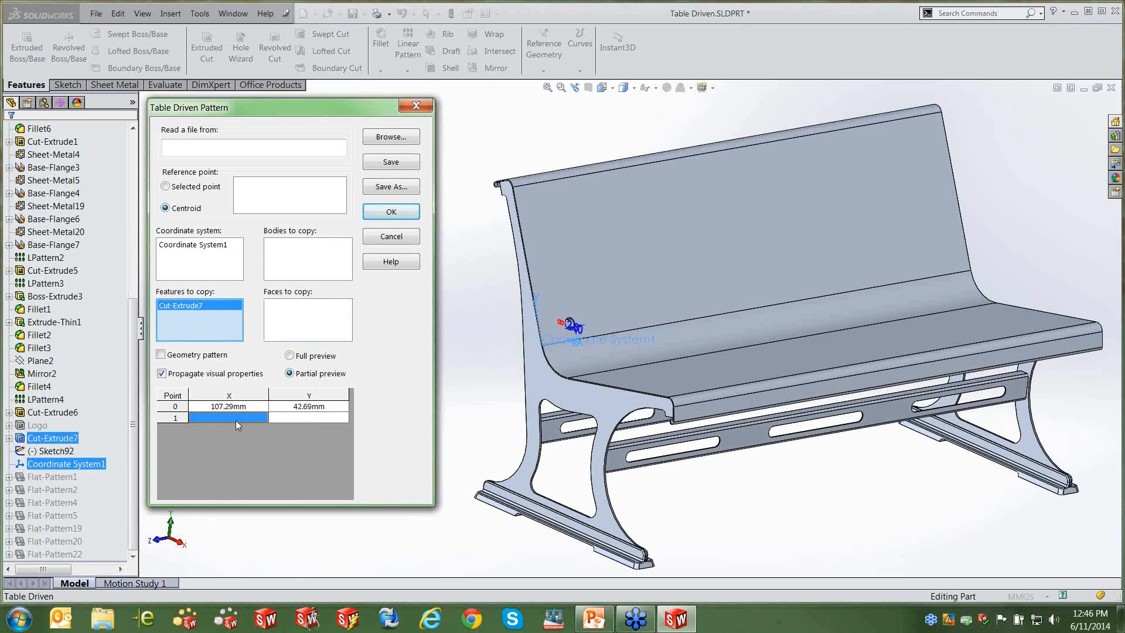
click(236, 417)
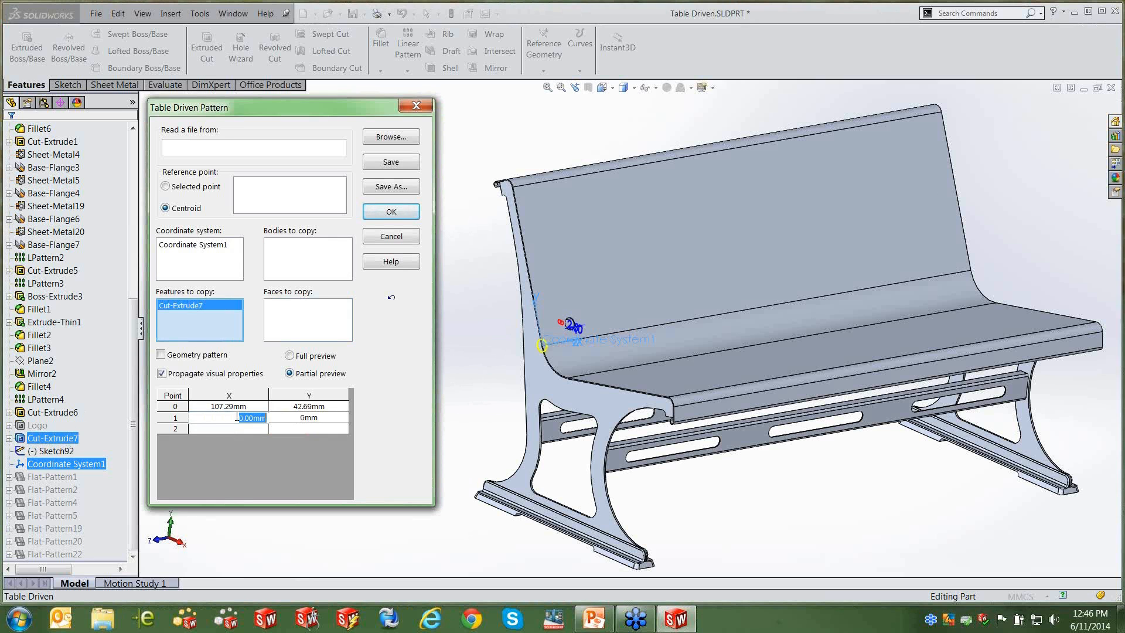
text(200)
click(313, 419)
click(314, 420)
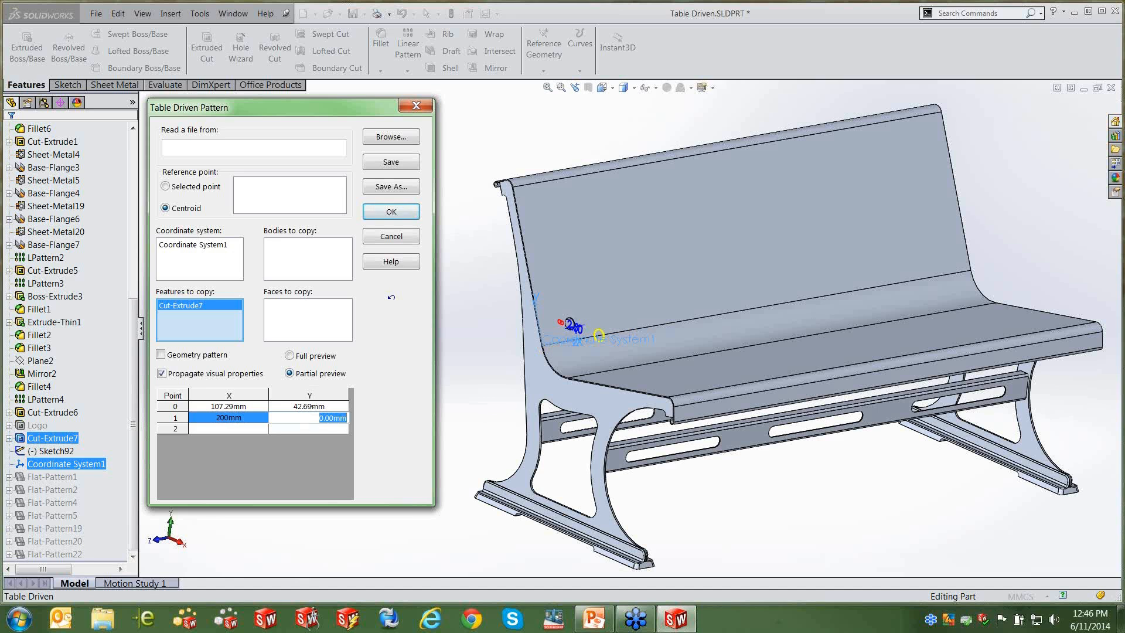
text(42)
key(Return)
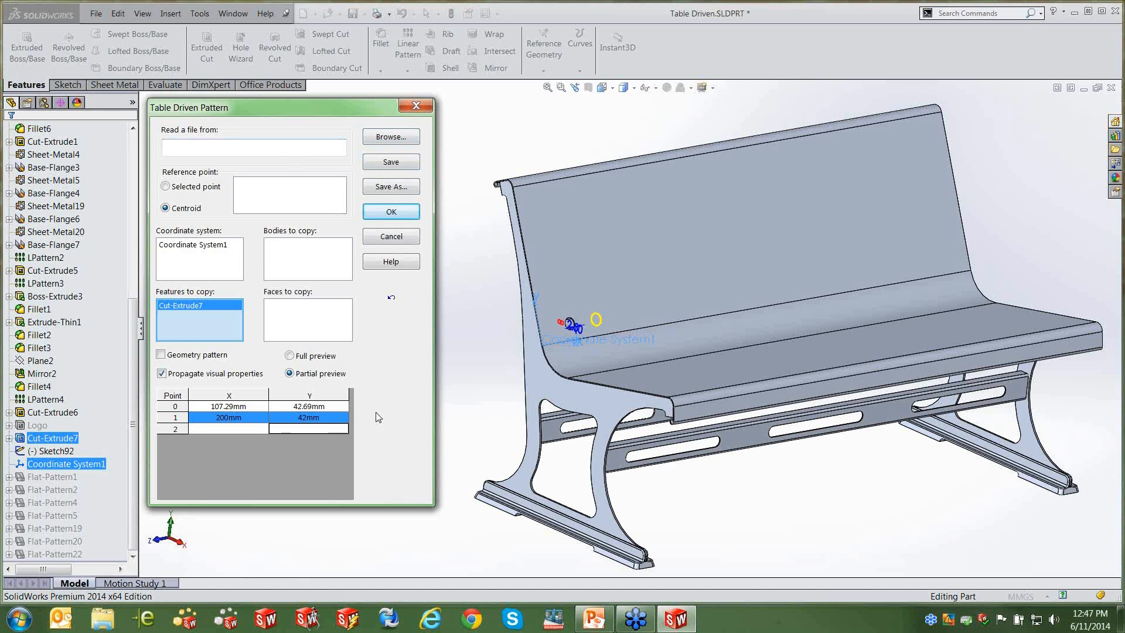
Load the pattern coordinates from Table Driven.sldptab in the Patterns folder and create the table driven hole pattern.
click(391, 136)
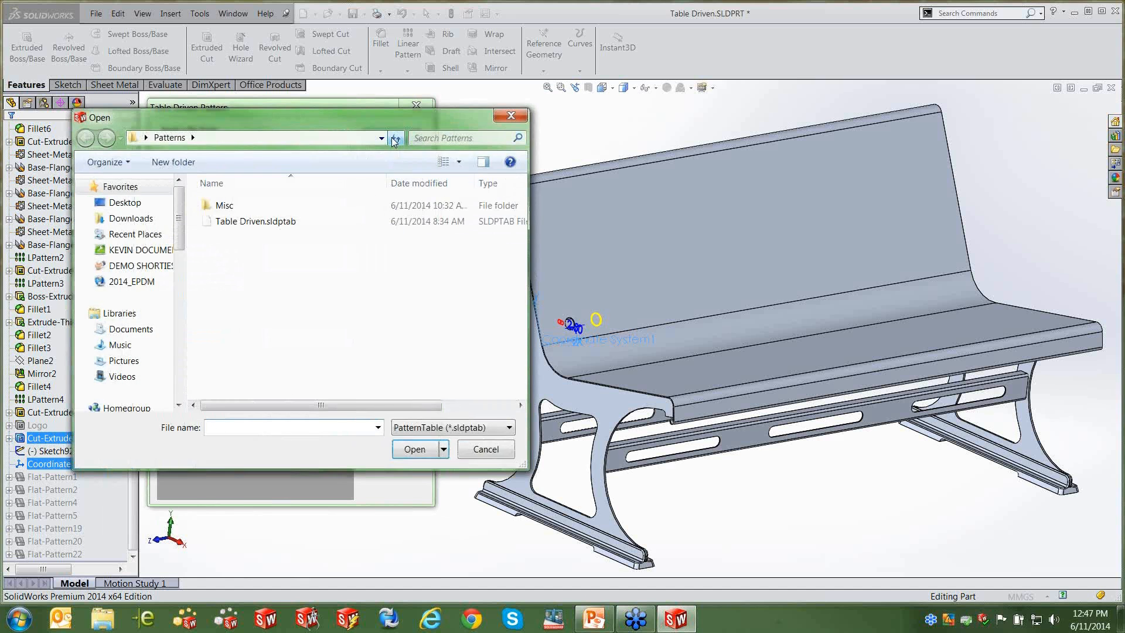
click(456, 427)
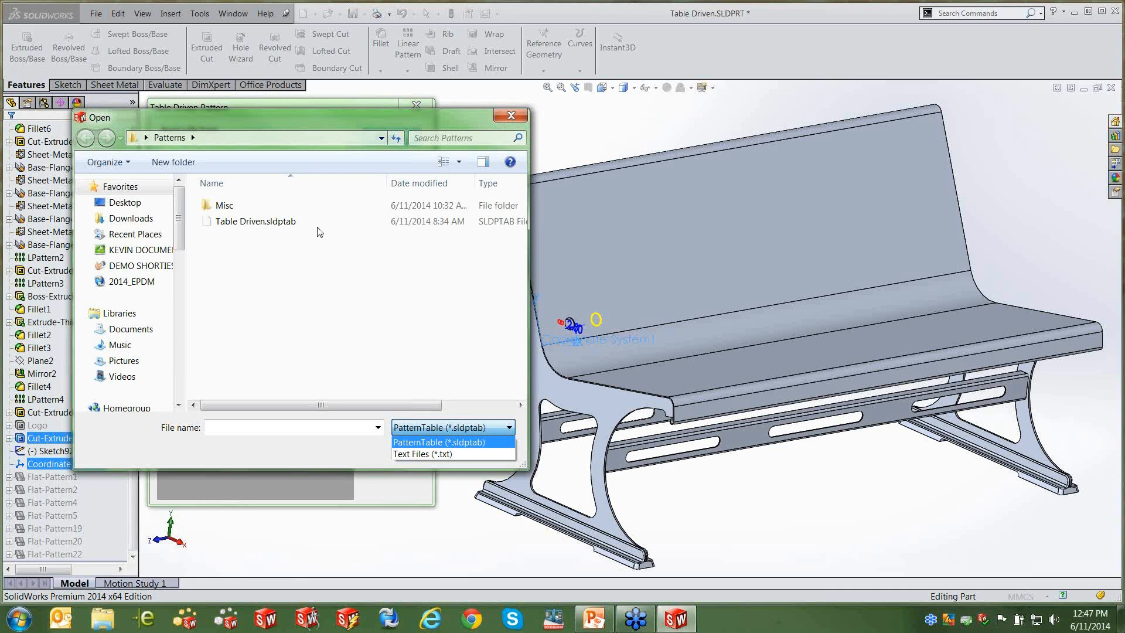
click(252, 223)
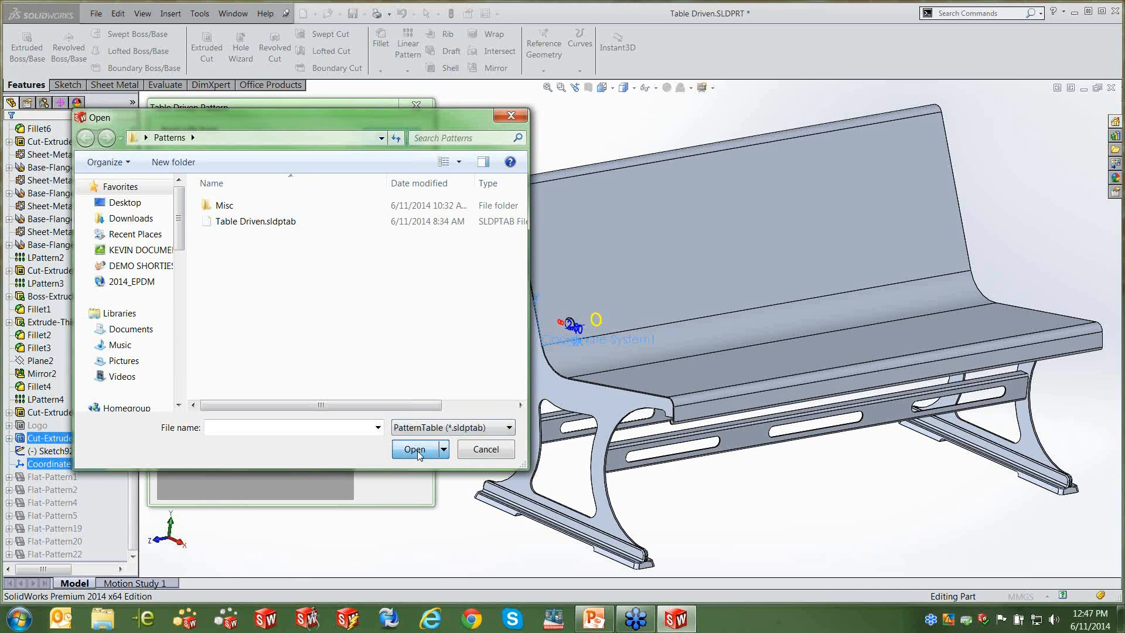
double_click(264, 221)
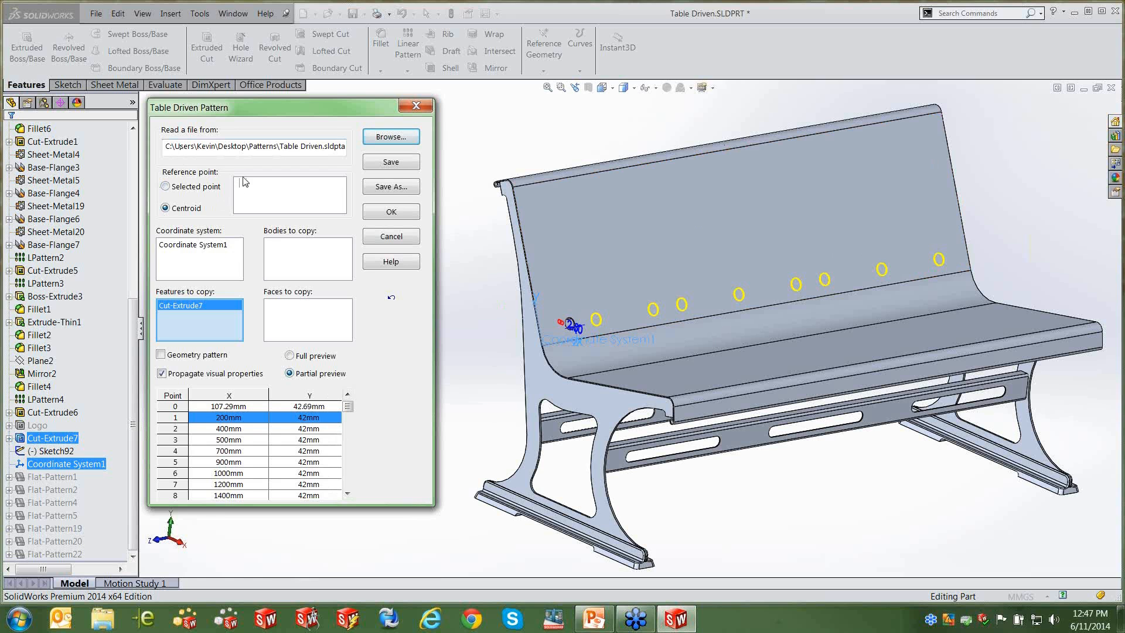
click(414, 213)
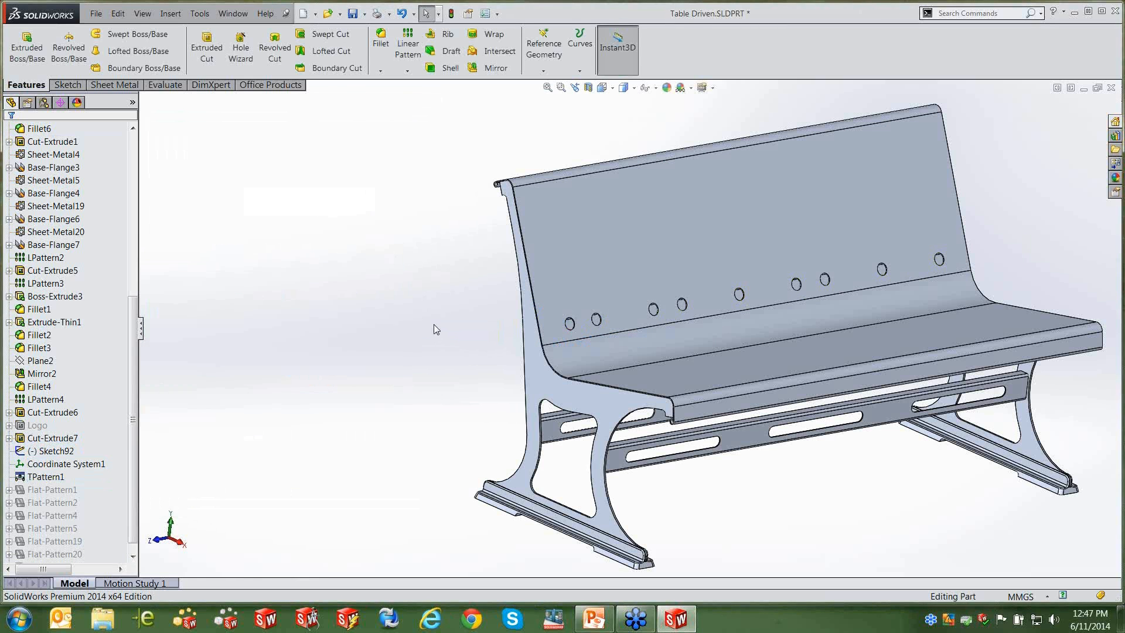
Close the table driven part without saving and open the recent part baseball.SLDPRT.
click(1111, 87)
click(513, 339)
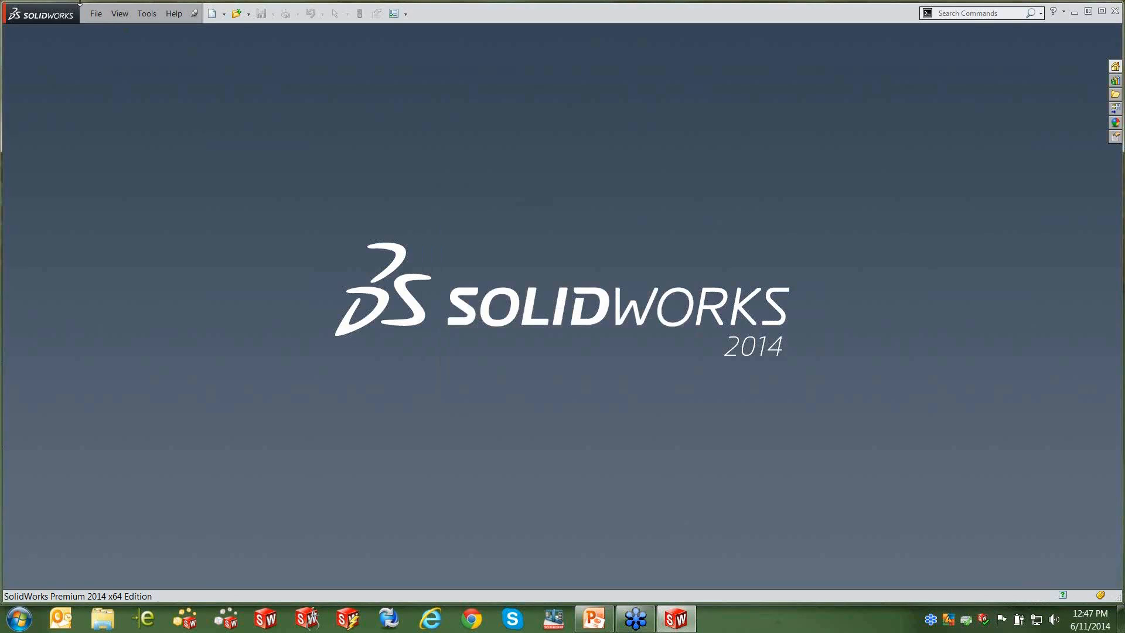
click(96, 13)
click(115, 48)
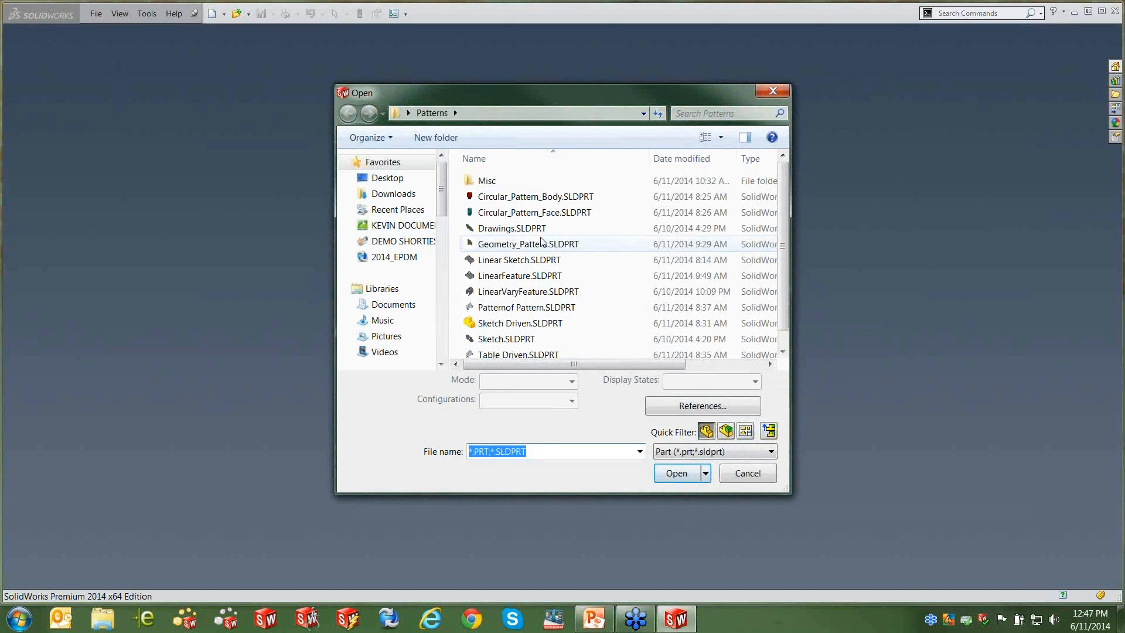
click(744, 474)
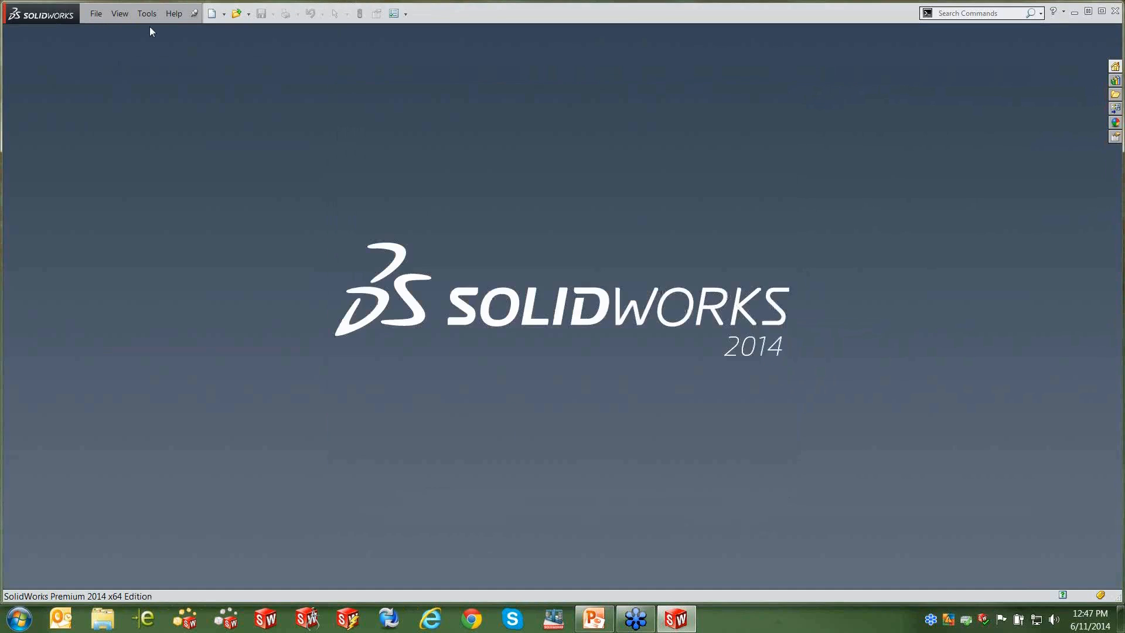
click(96, 13)
click(147, 99)
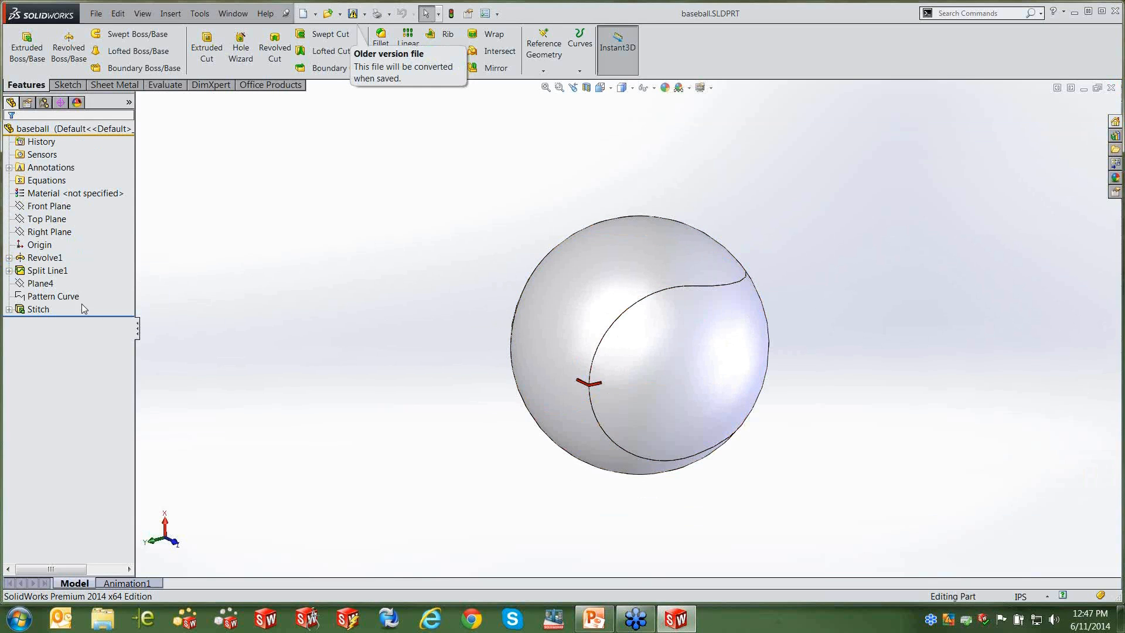
Start a curve driven pattern with a single seam edge of the baseball as Direction 1, and clear that selection.
middle_drag(674, 379, 725, 282)
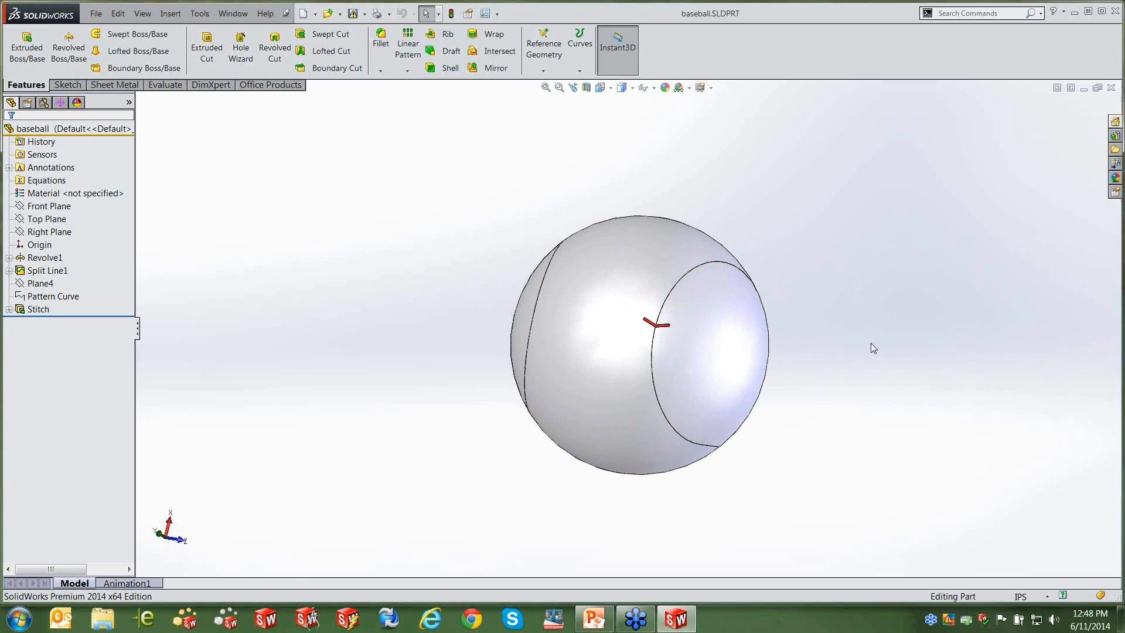
middle_drag(845, 372, 868, 403)
click(407, 71)
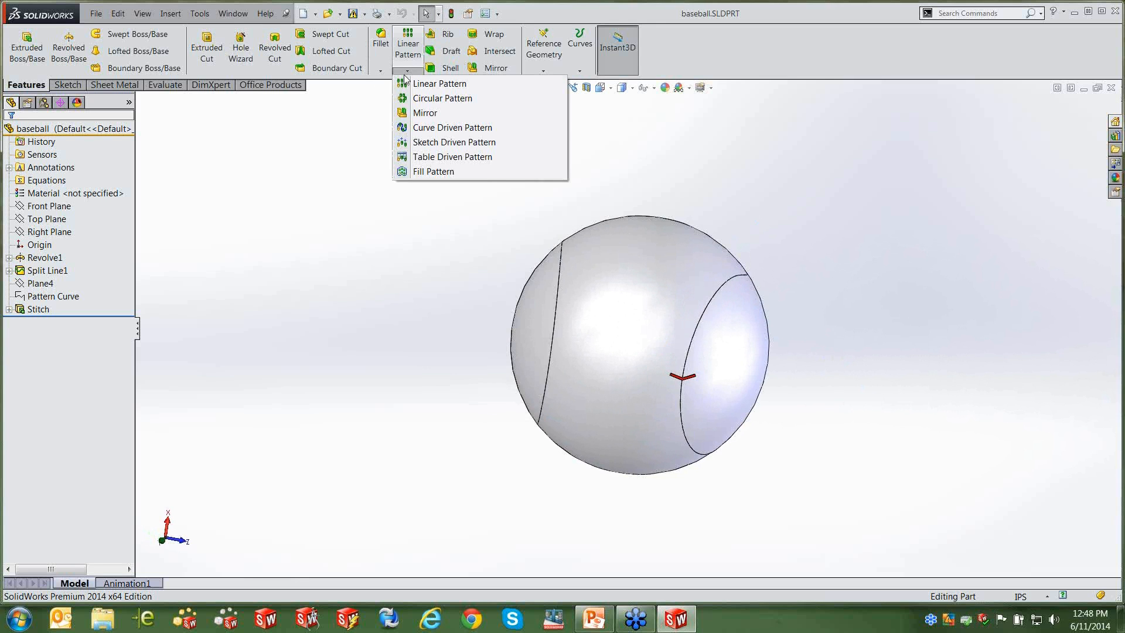
click(449, 134)
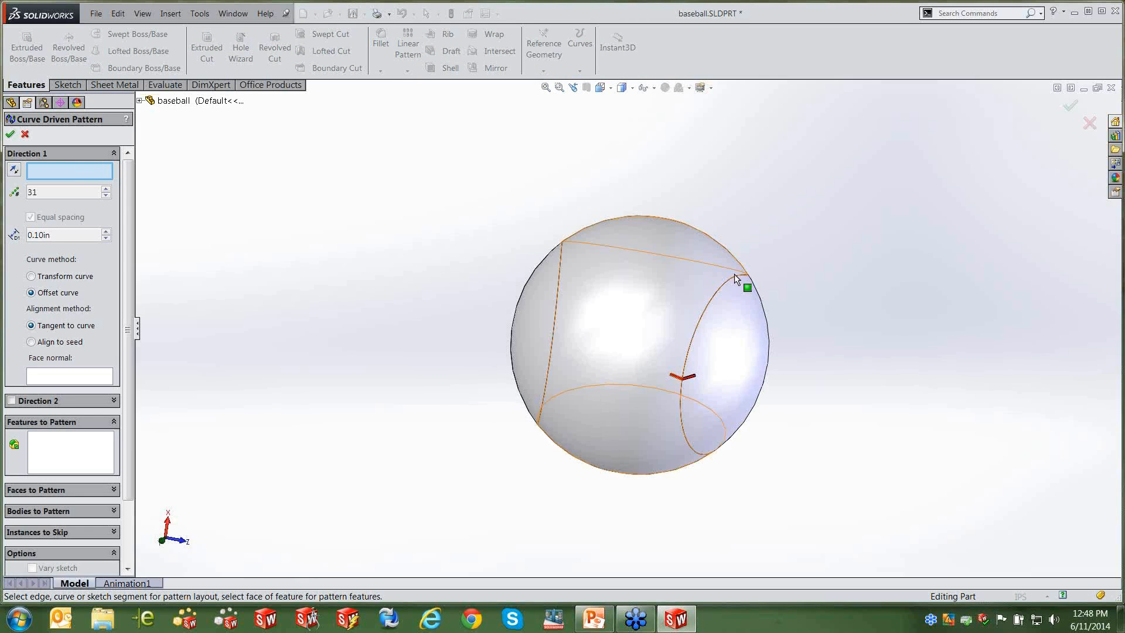
click(701, 321)
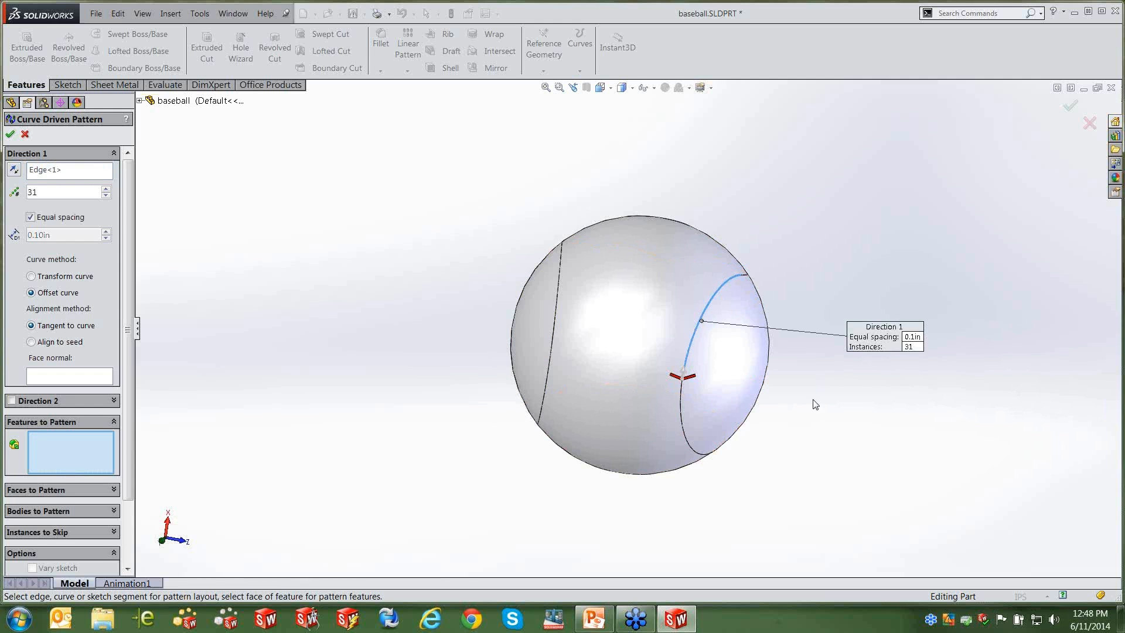
middle_drag(756, 380, 633, 387)
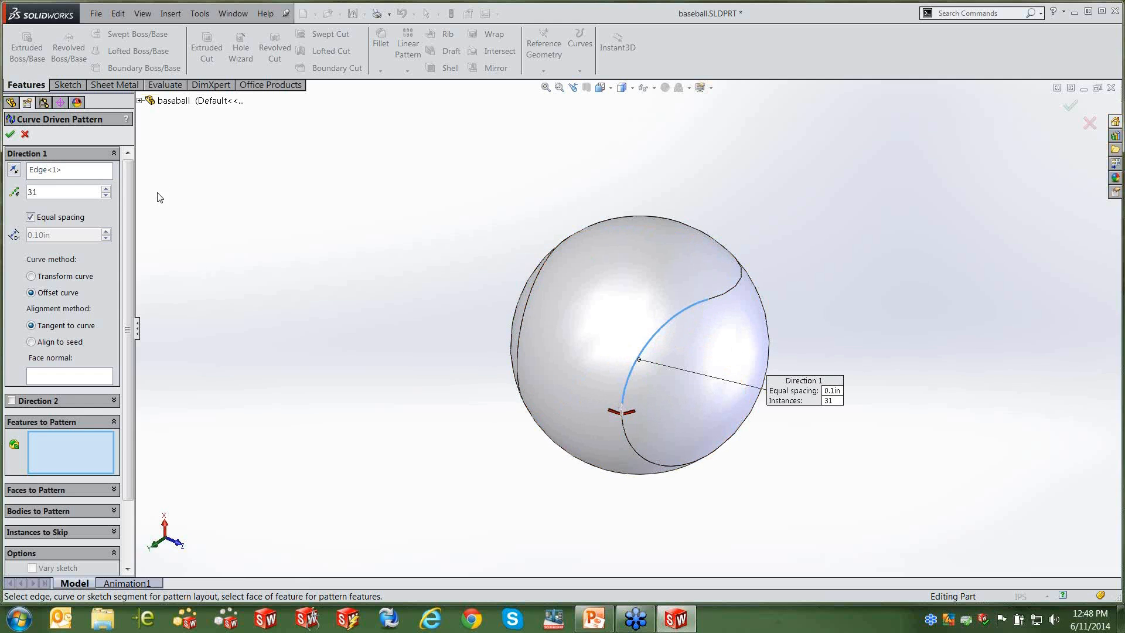
right_click(80, 175)
click(130, 180)
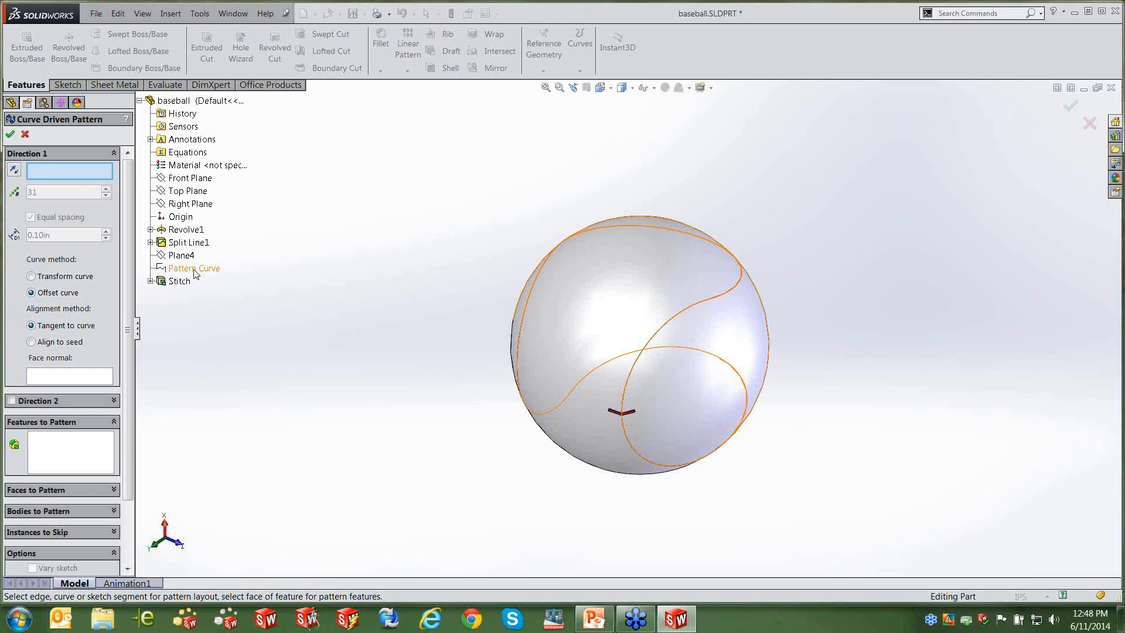
Try to pattern the Stitch feature along Pattern Curve with 216 instances.
click(194, 269)
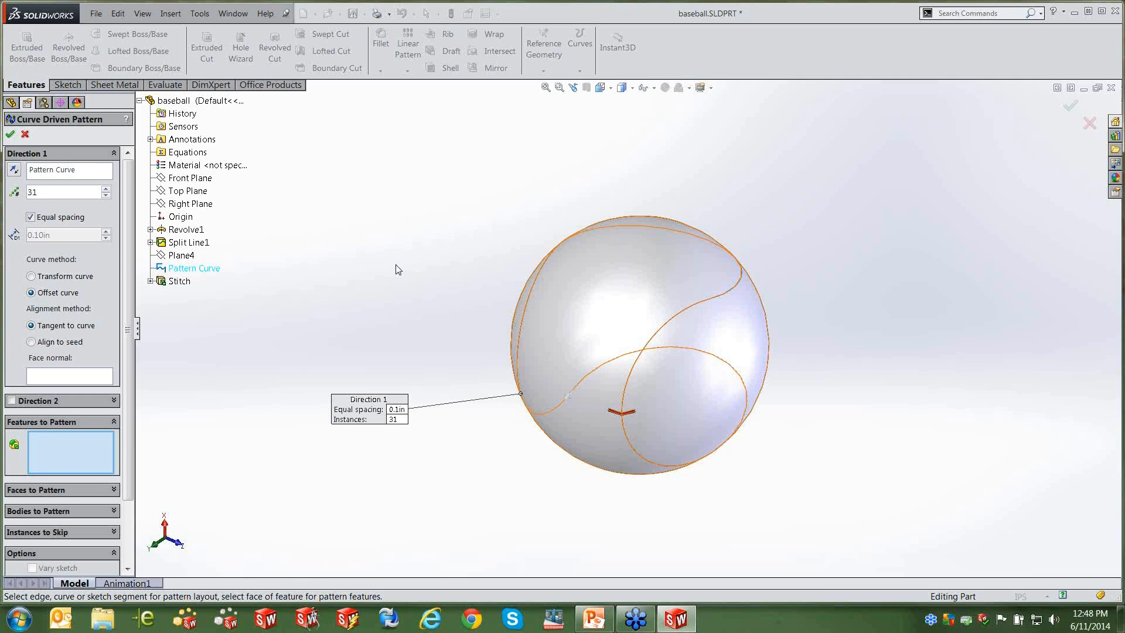
click(31, 192)
text(216)
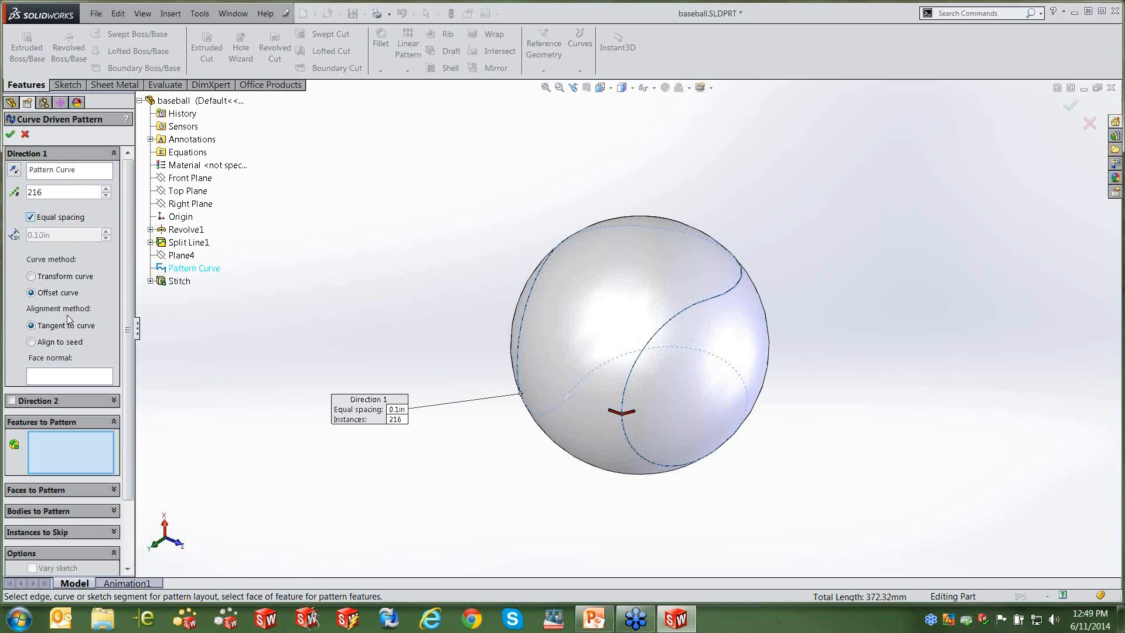
click(178, 282)
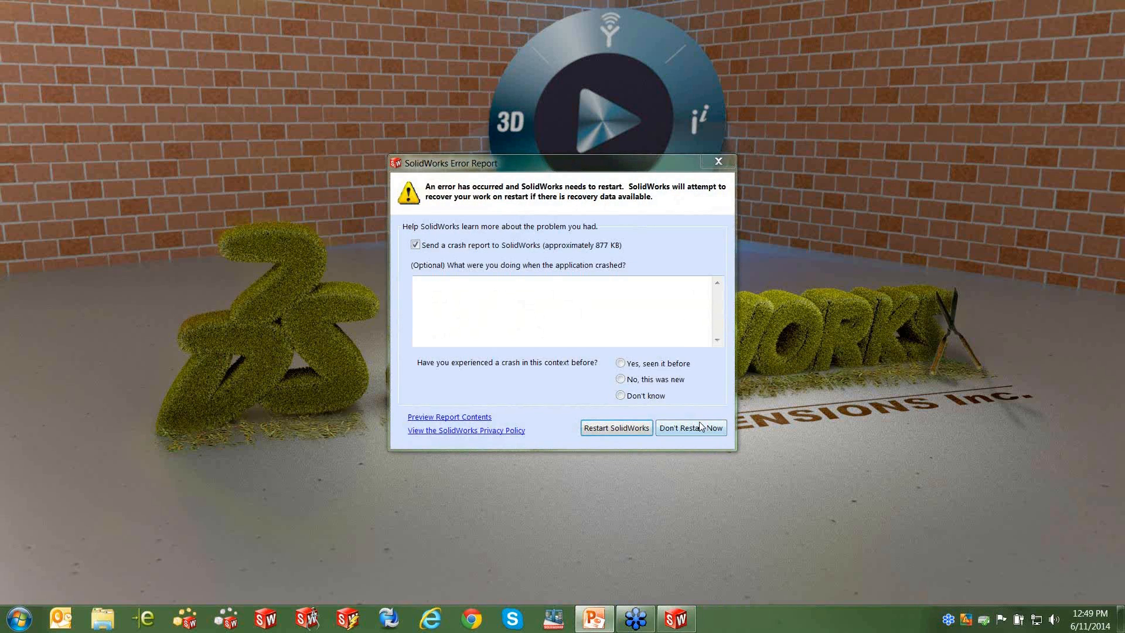
Dismiss the crash report without its automatic restart, relaunch SolidWorks, and reopen the recent part baseball.SLDPRT.
click(691, 428)
click(266, 619)
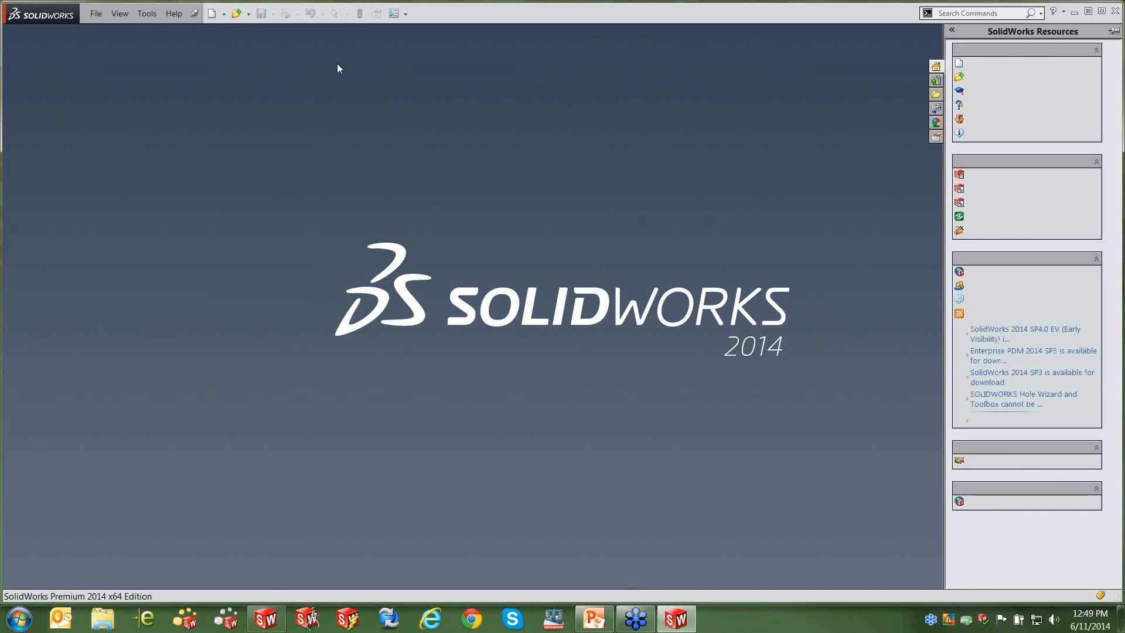
click(95, 13)
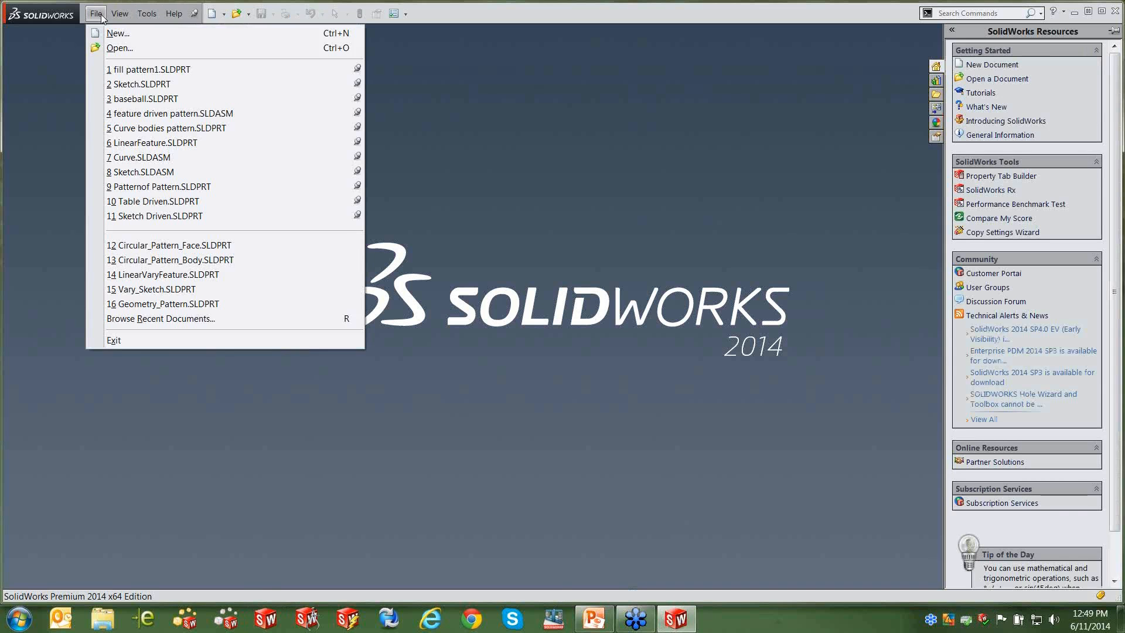
click(140, 99)
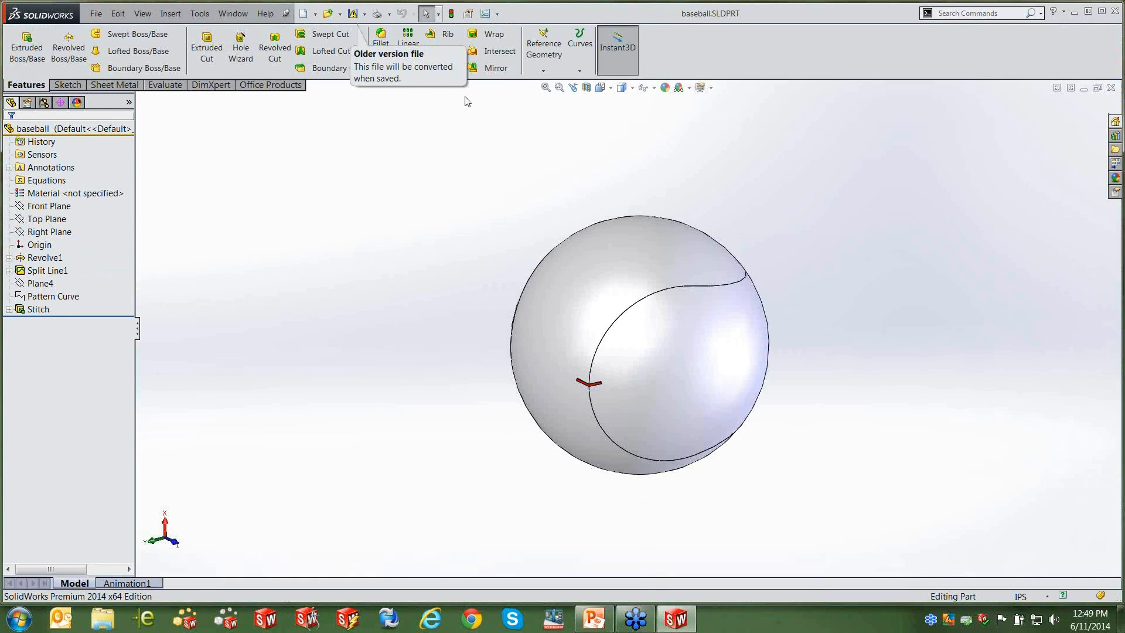
Start a curve driven pattern of the Stitch feature along Pattern Curve with 216 instances.
click(408, 71)
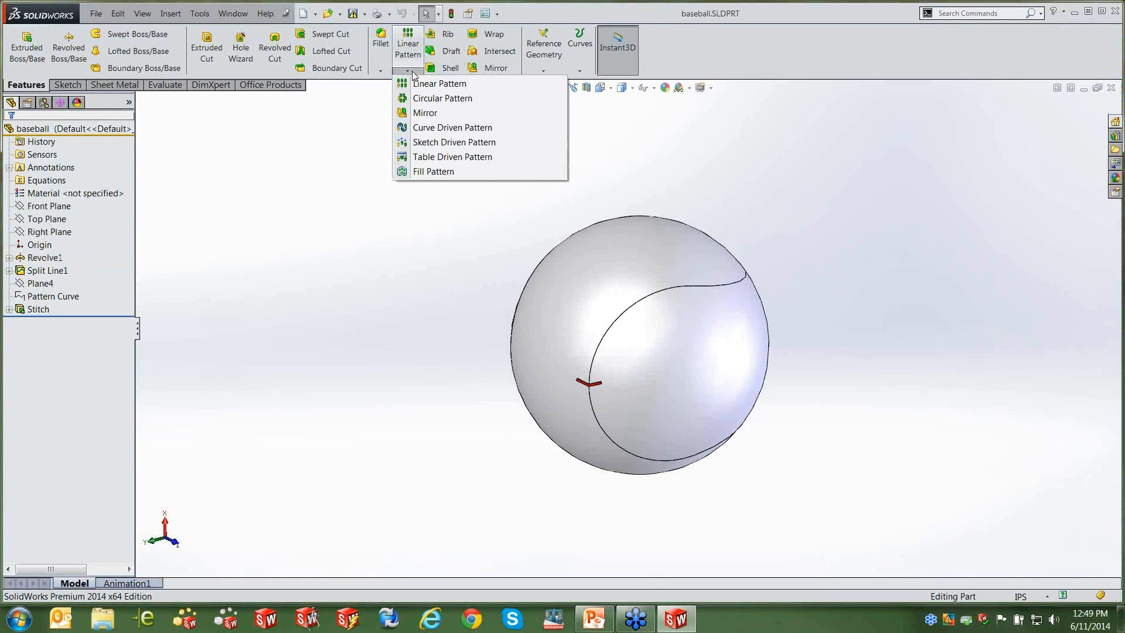
click(457, 129)
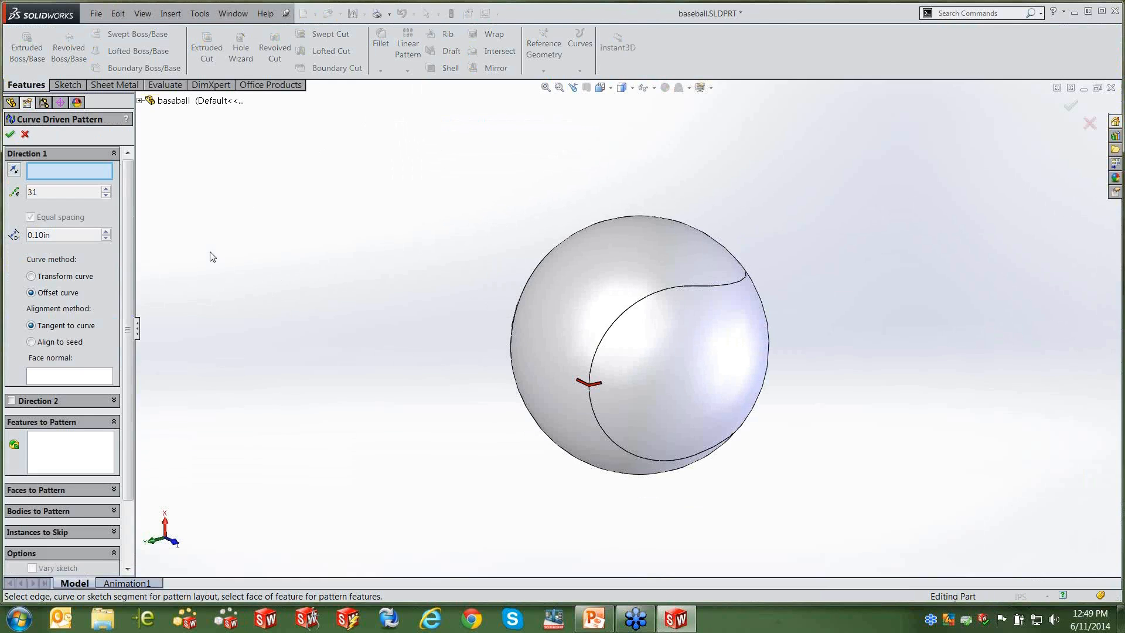
click(139, 100)
click(196, 269)
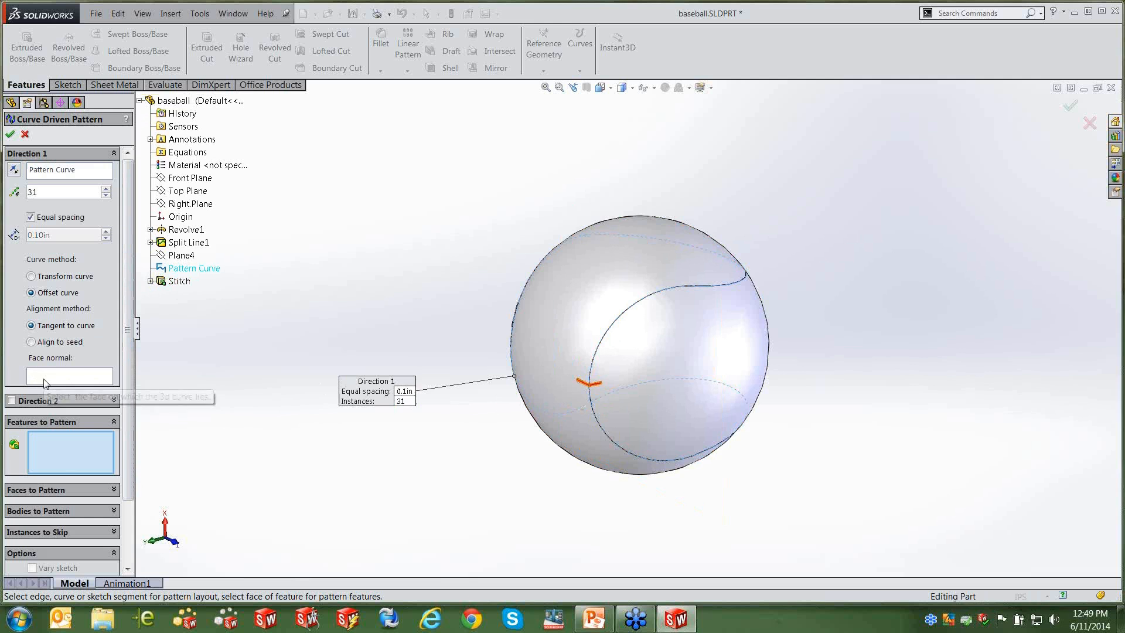
double_click(62, 198)
text(216)
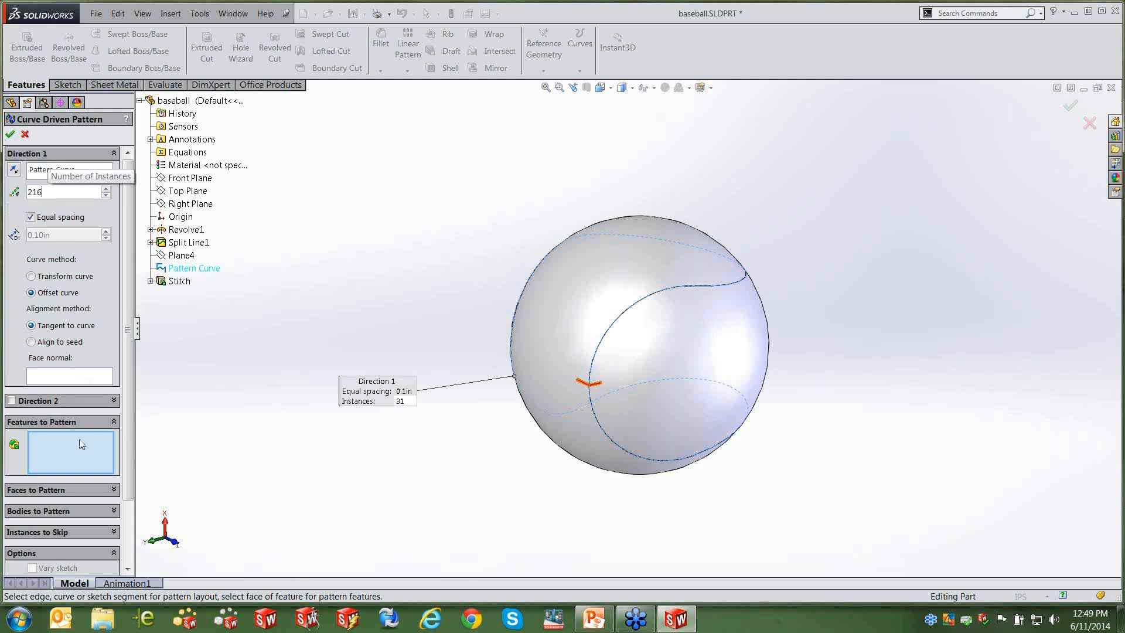
click(179, 282)
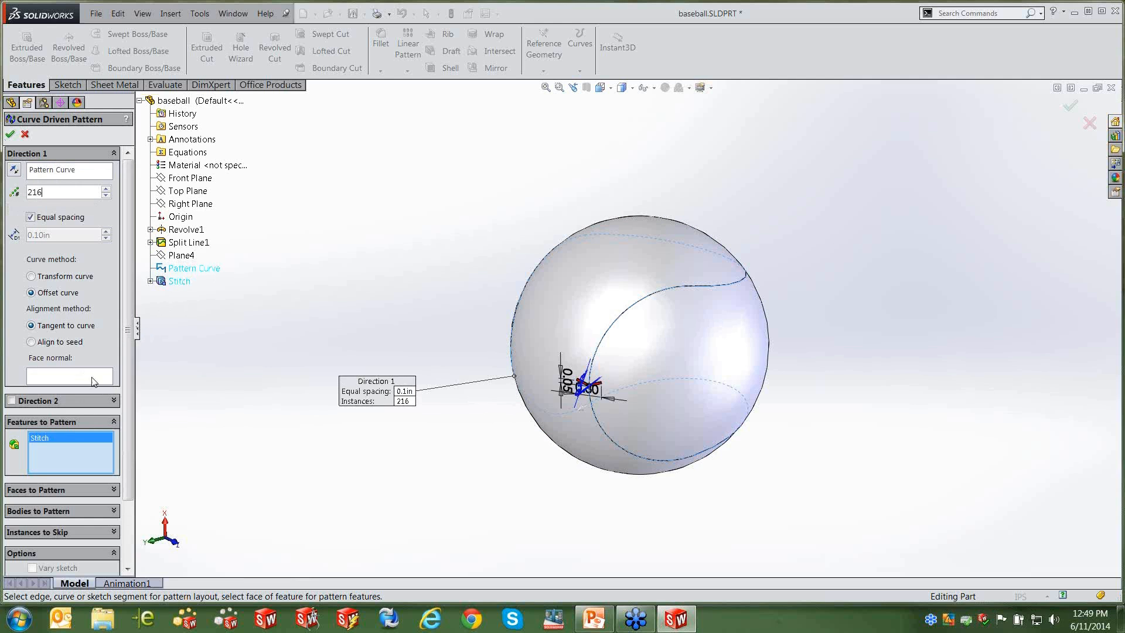
Set the baseball's split face beside the seam as the face normal and complete the stitch pattern.
click(73, 375)
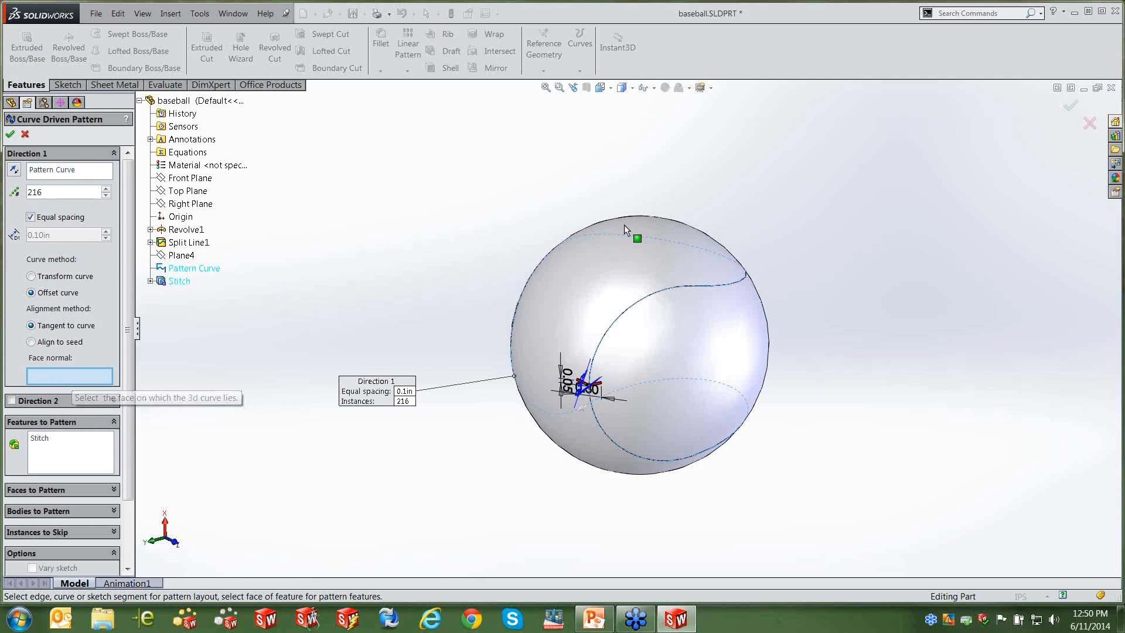
click(660, 258)
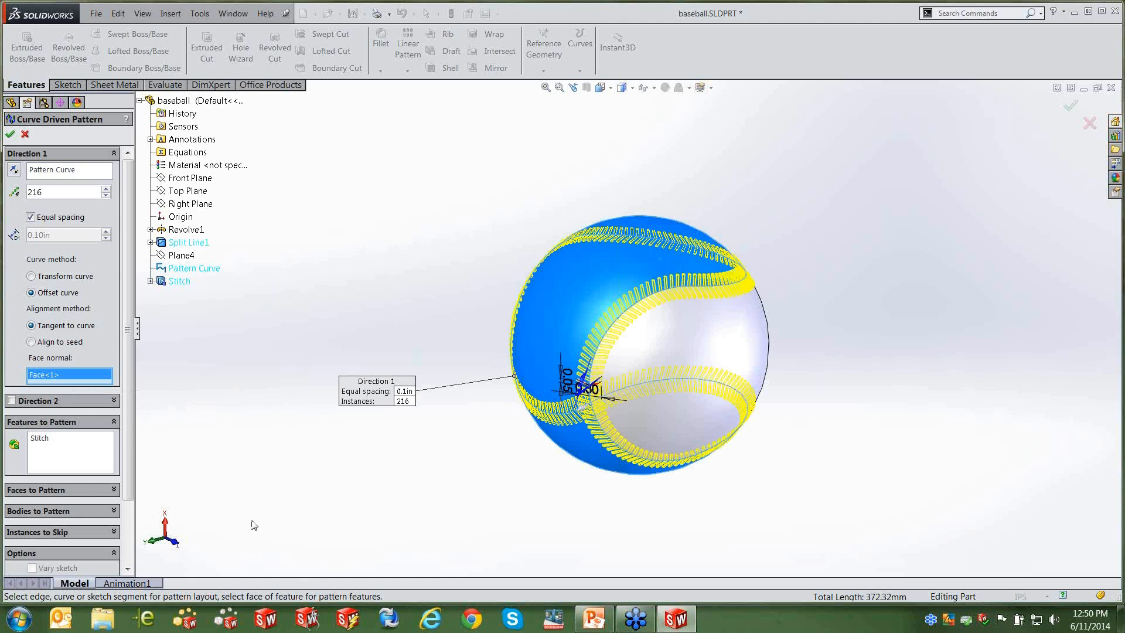
middle_drag(339, 482, 438, 473)
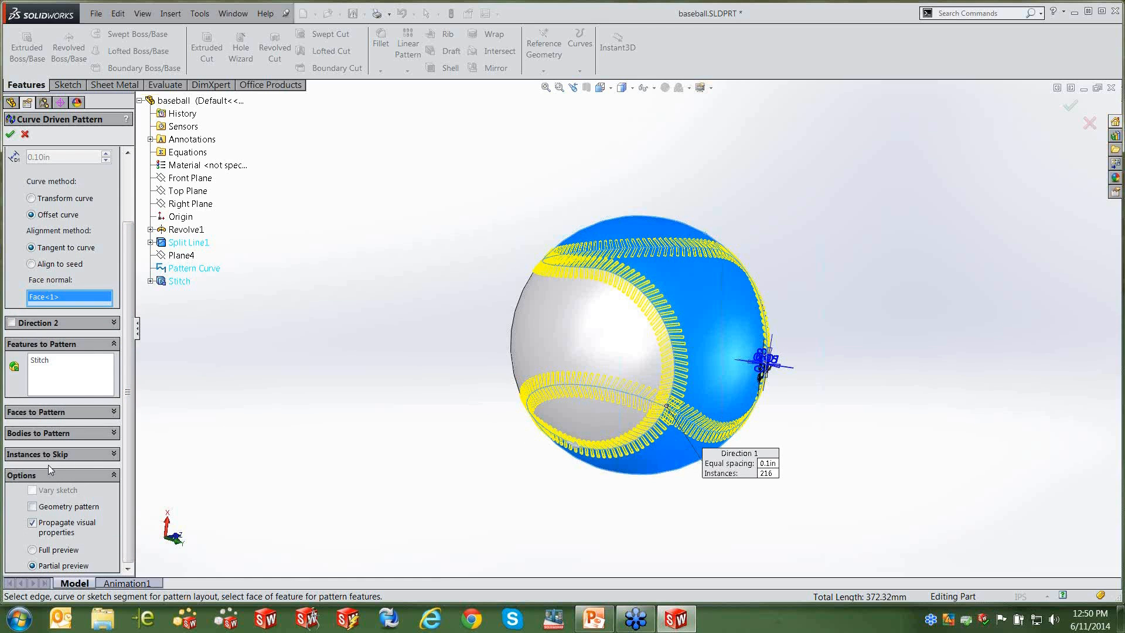
click(10, 135)
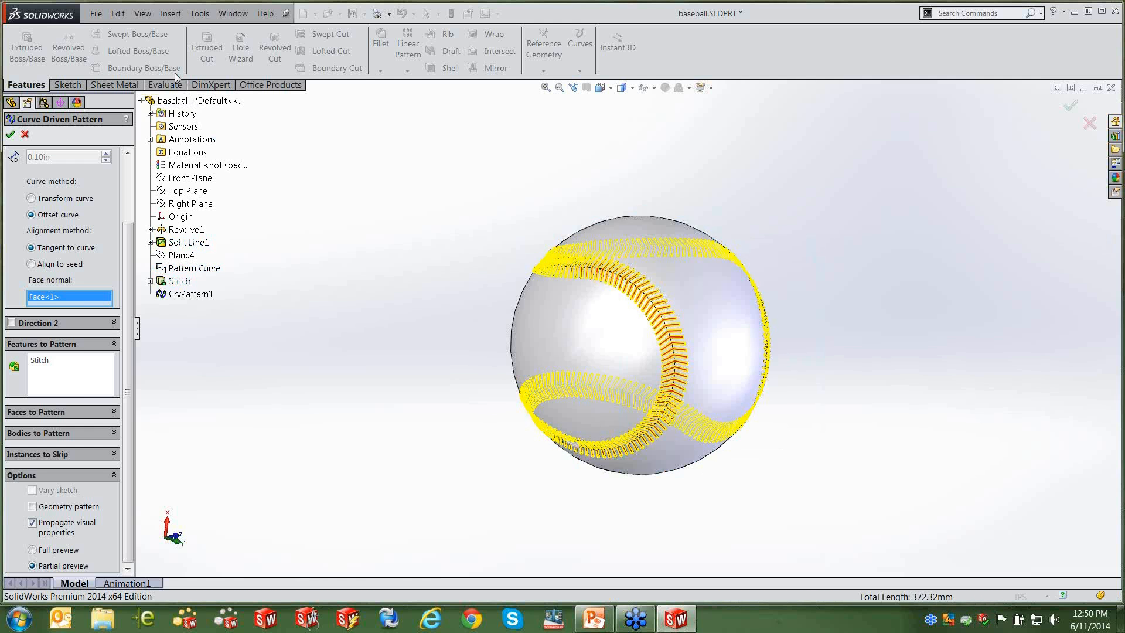
Open the recent part Curve bodies pattern.SLDPRT and examine its shelled cube and composite curve.
click(97, 14)
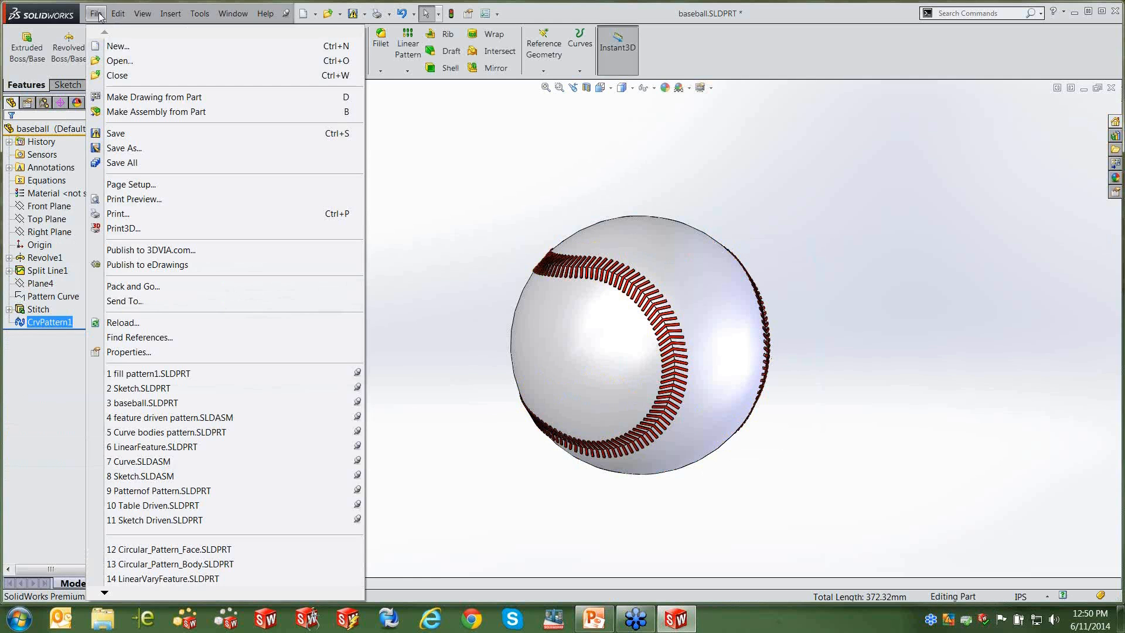
click(194, 433)
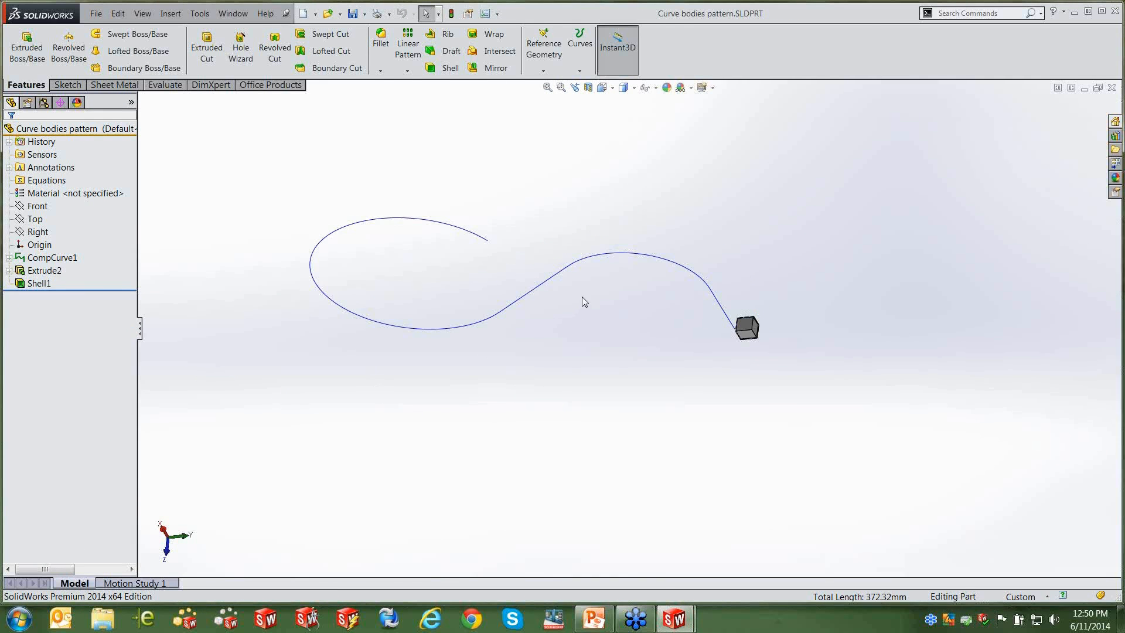
scroll(586, 299, down, 1)
middle_drag(613, 323, 614, 309)
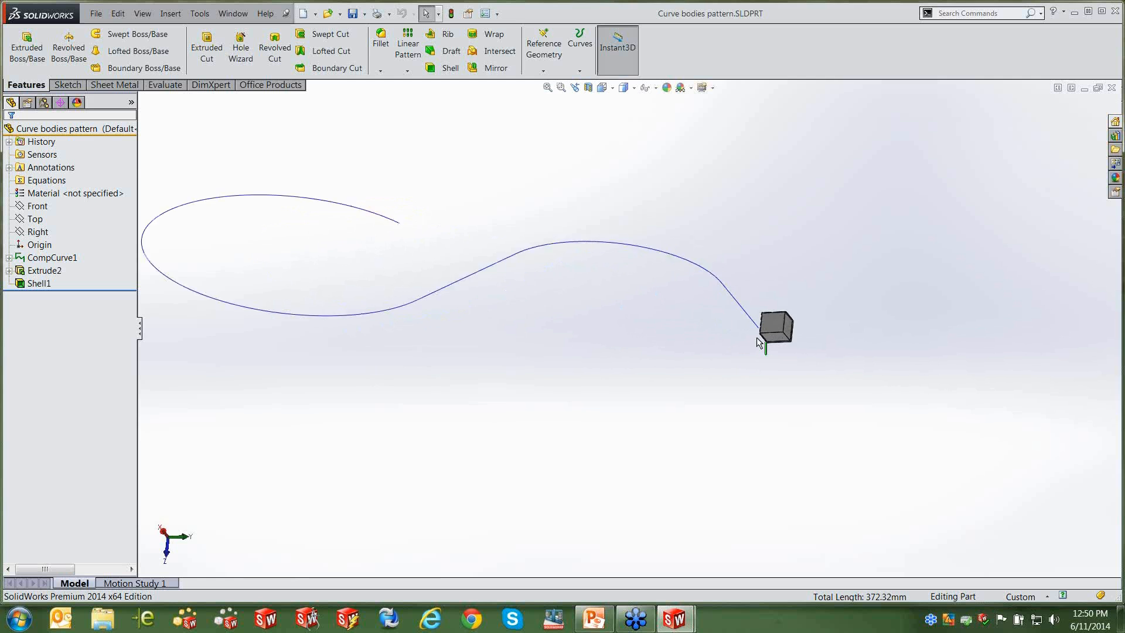
scroll(758, 322, down, 5)
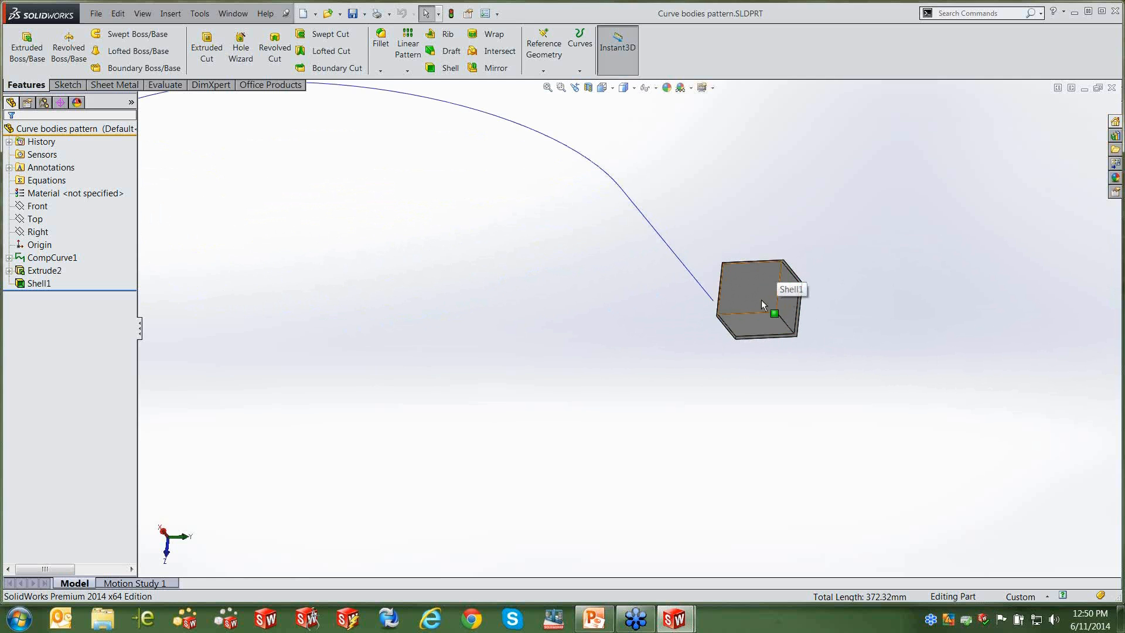
middle_drag(733, 314, 714, 479)
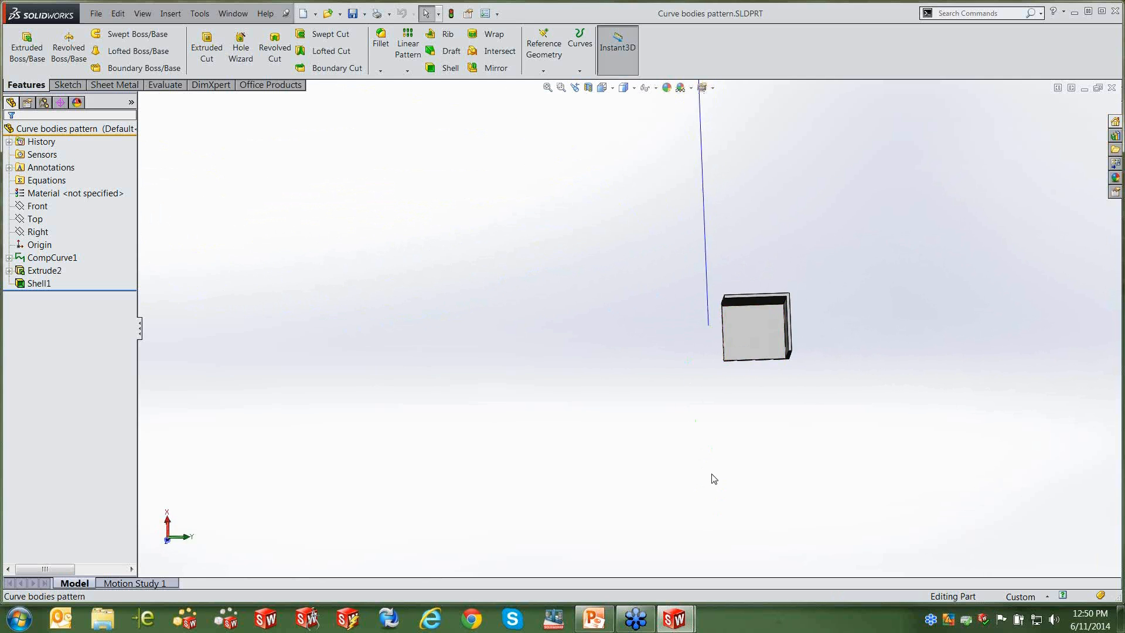
scroll(731, 356, up, 4)
middle_drag(701, 332, 654, 302)
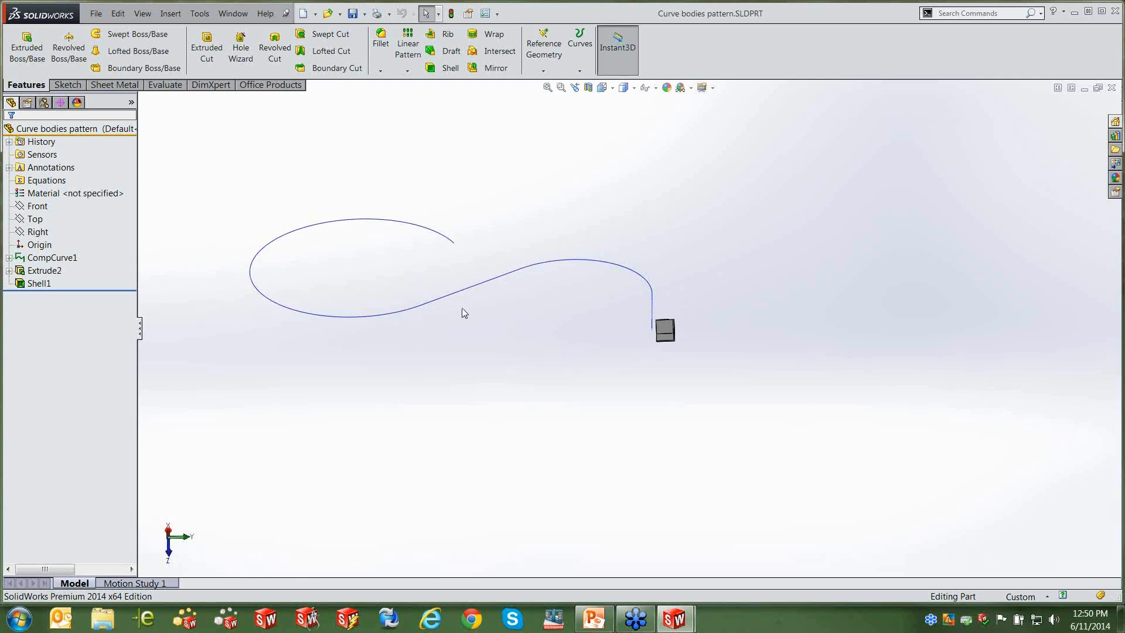
click(52, 258)
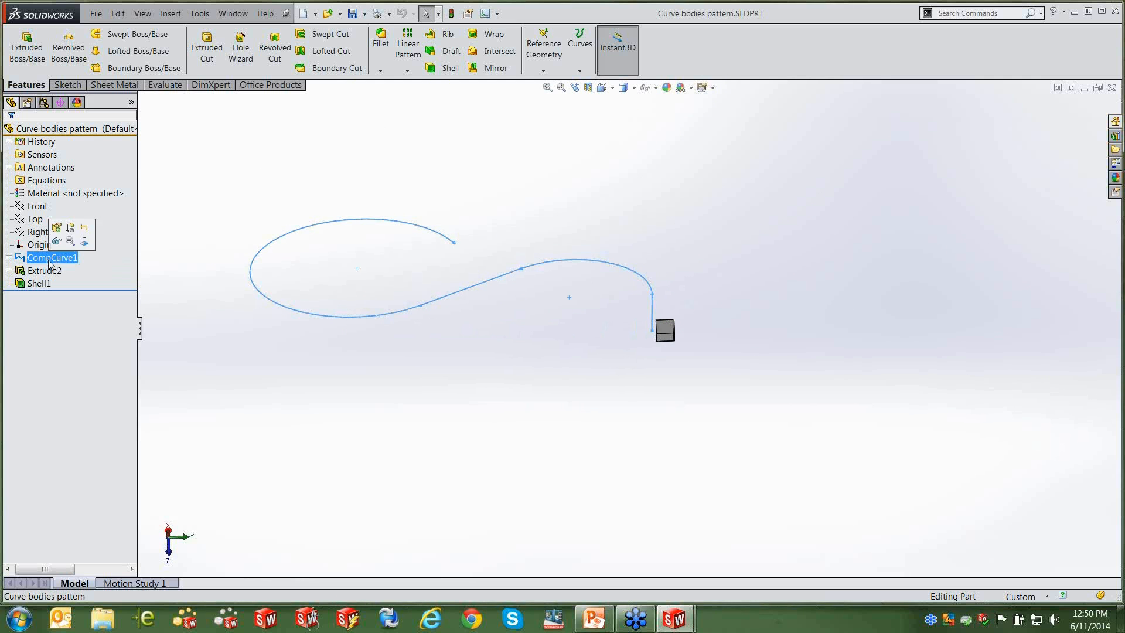
click(512, 384)
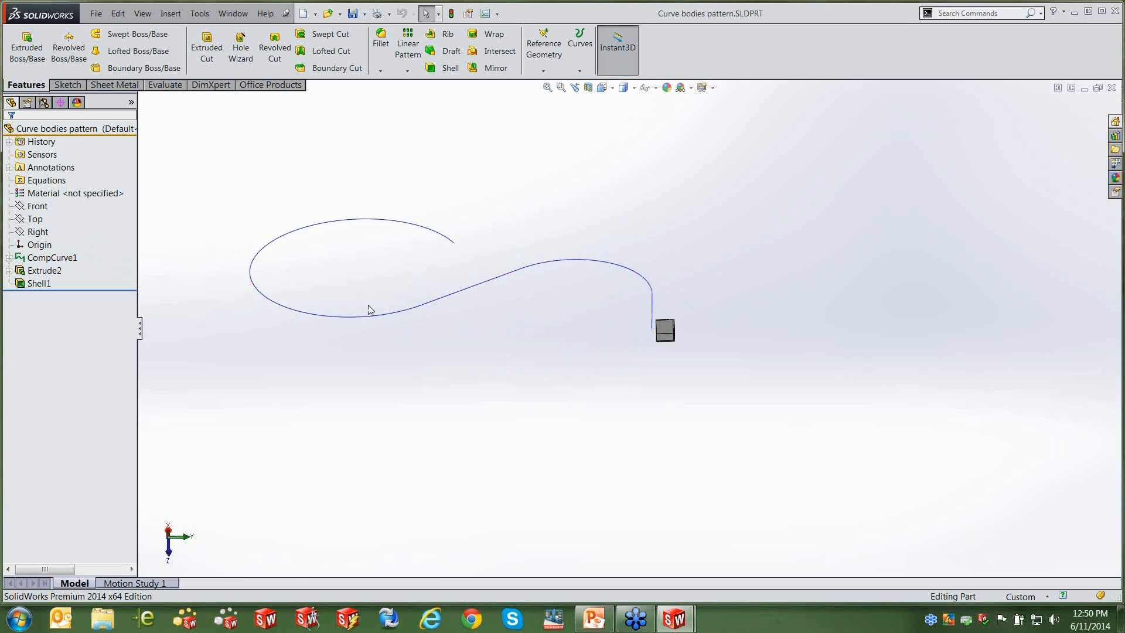
Set up a curve driven pattern of the Shell1 feature along CompCurve1 with 20 instances.
click(408, 70)
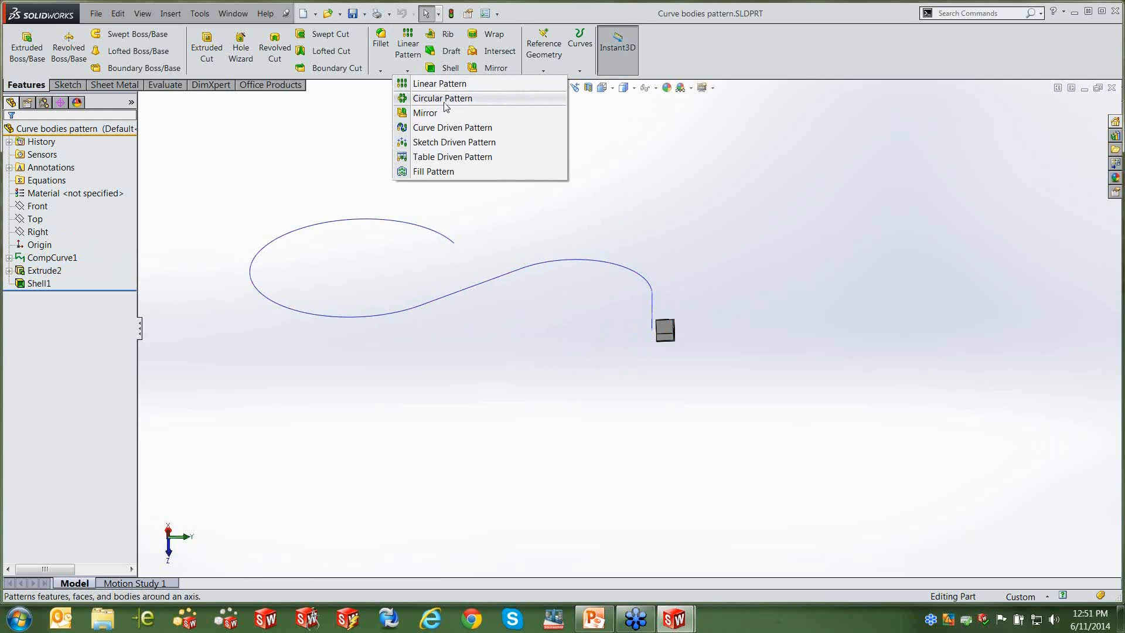
click(455, 128)
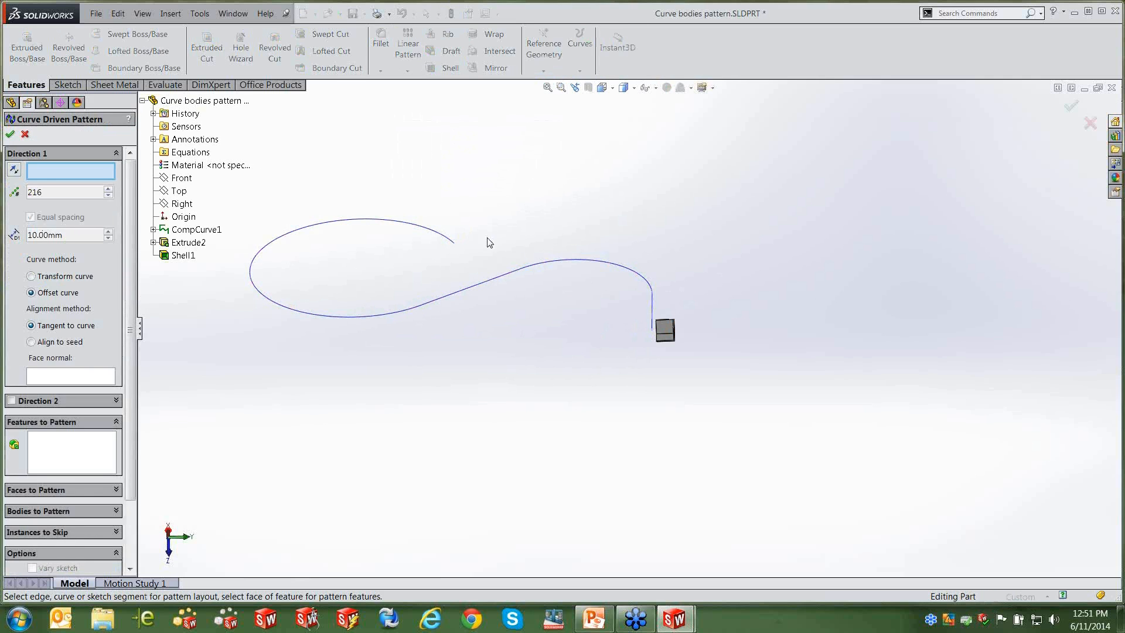
click(535, 265)
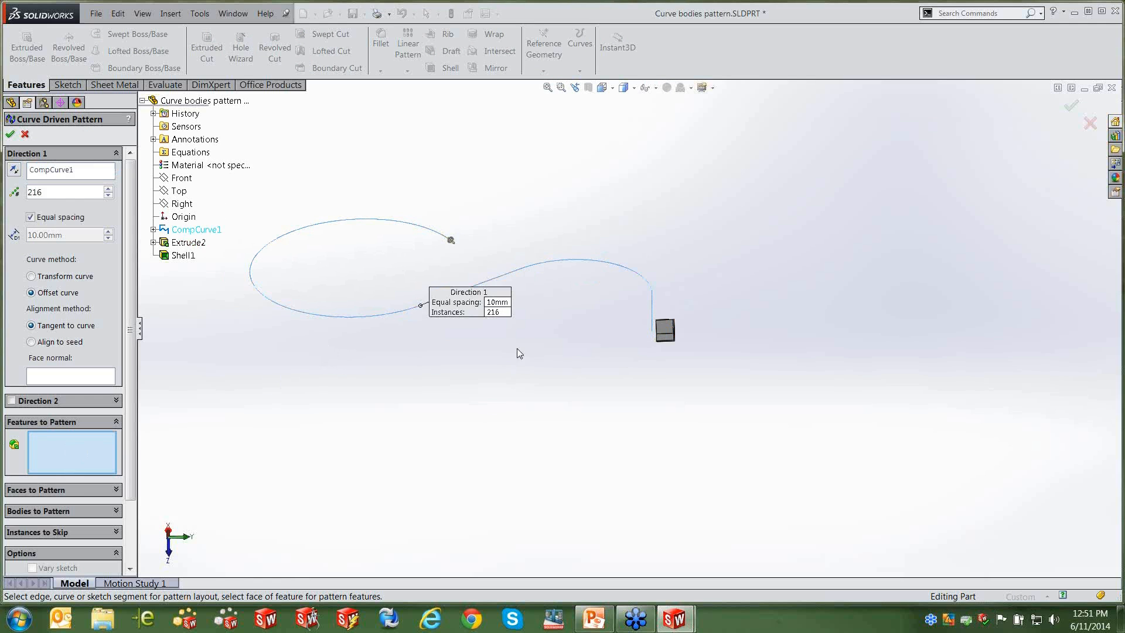
click(669, 328)
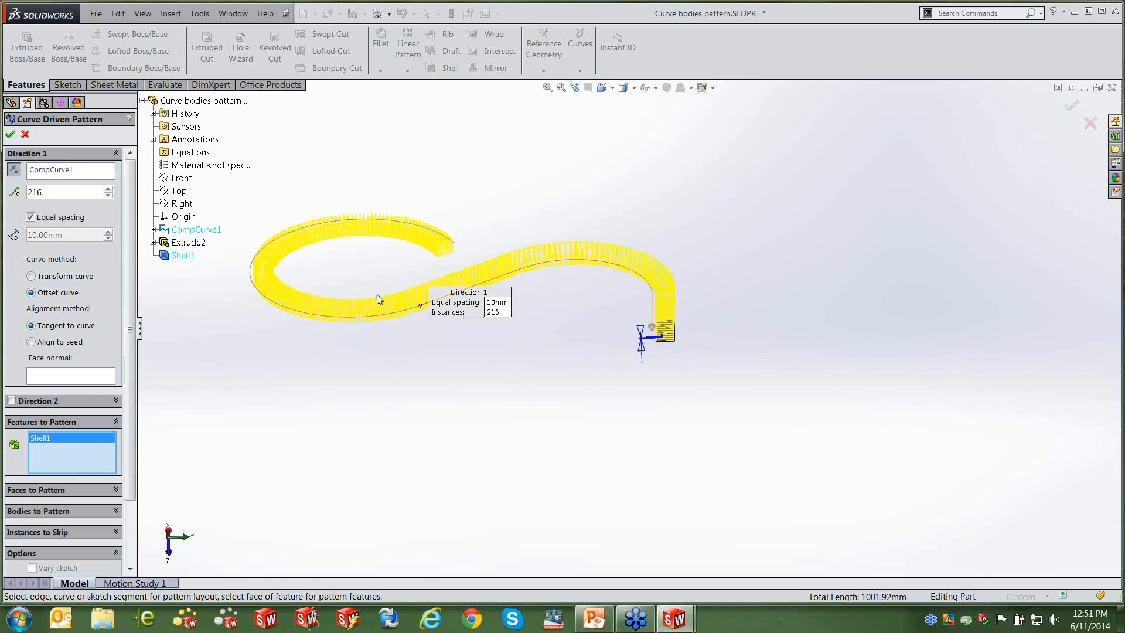
double_click(32, 193)
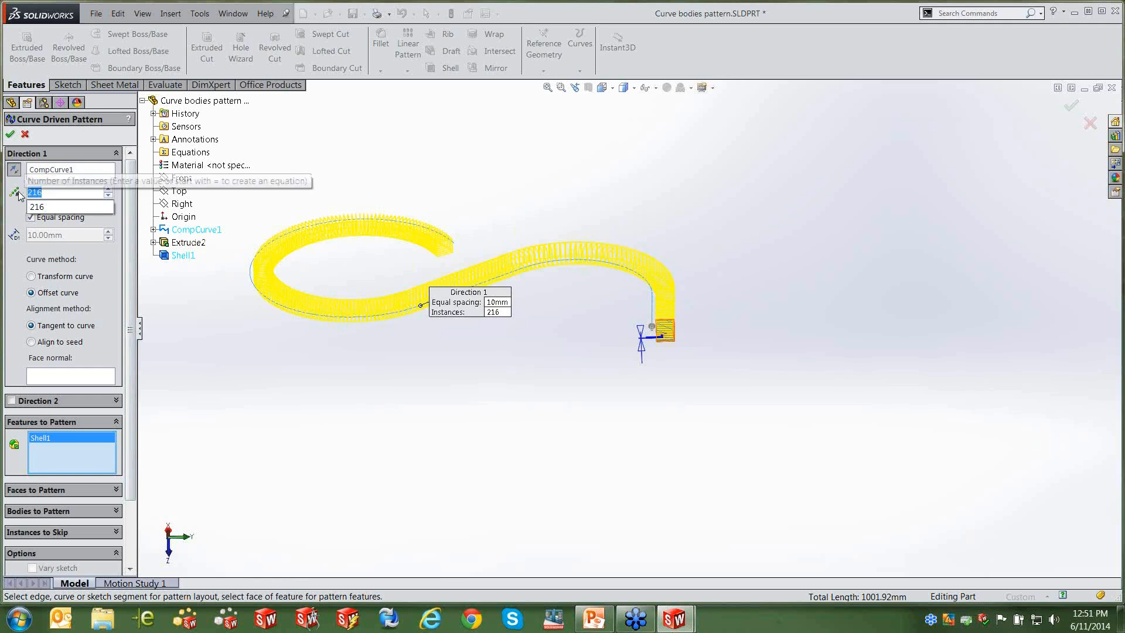
text(20)
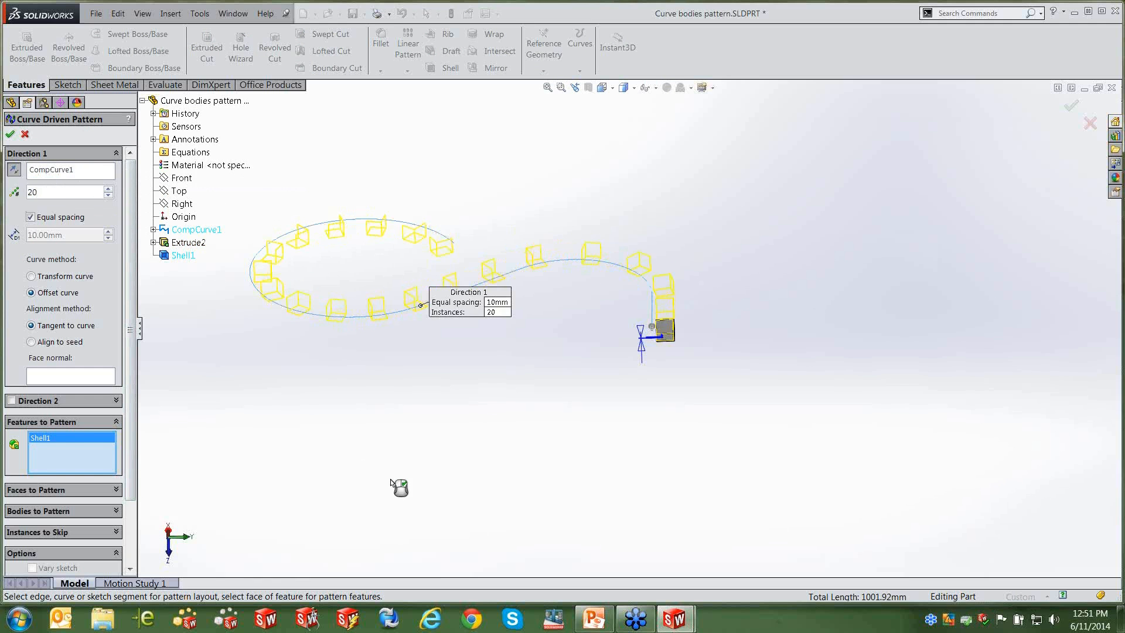
Preview the cube pattern with the Transform curve method, and restore the Offset curve method.
middle_drag(522, 377, 525, 557)
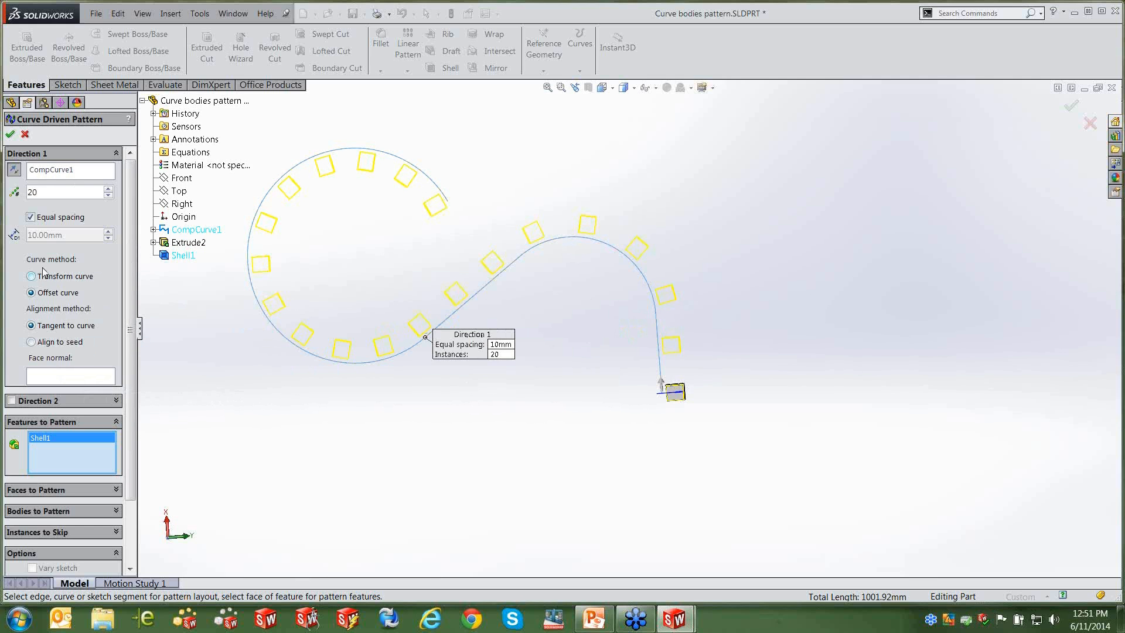
scroll(650, 401, down, 2)
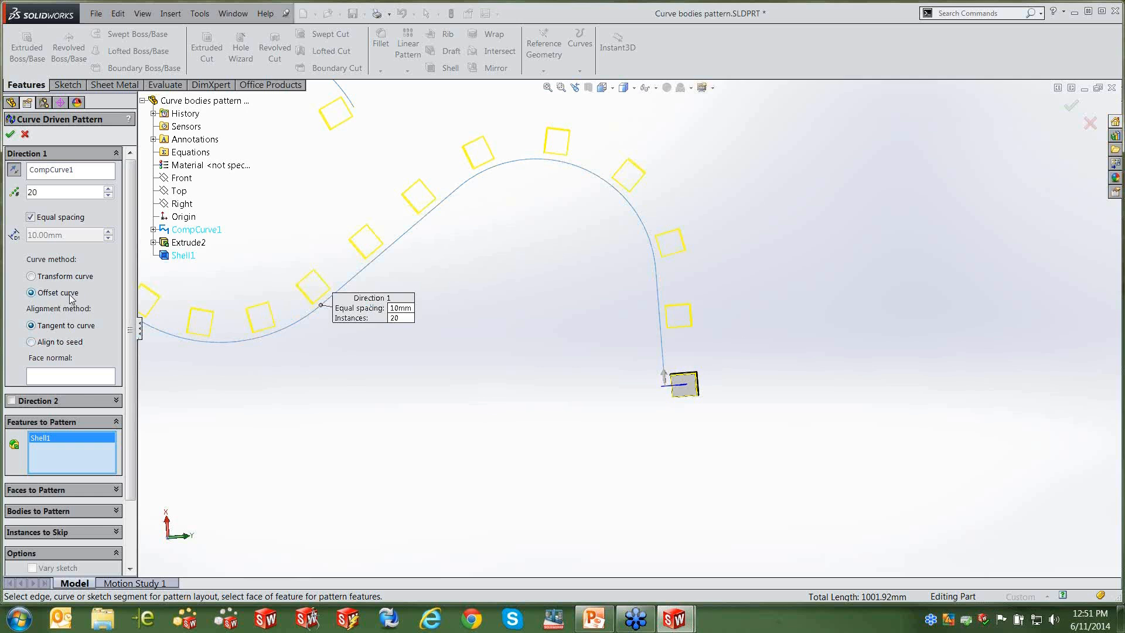
click(31, 277)
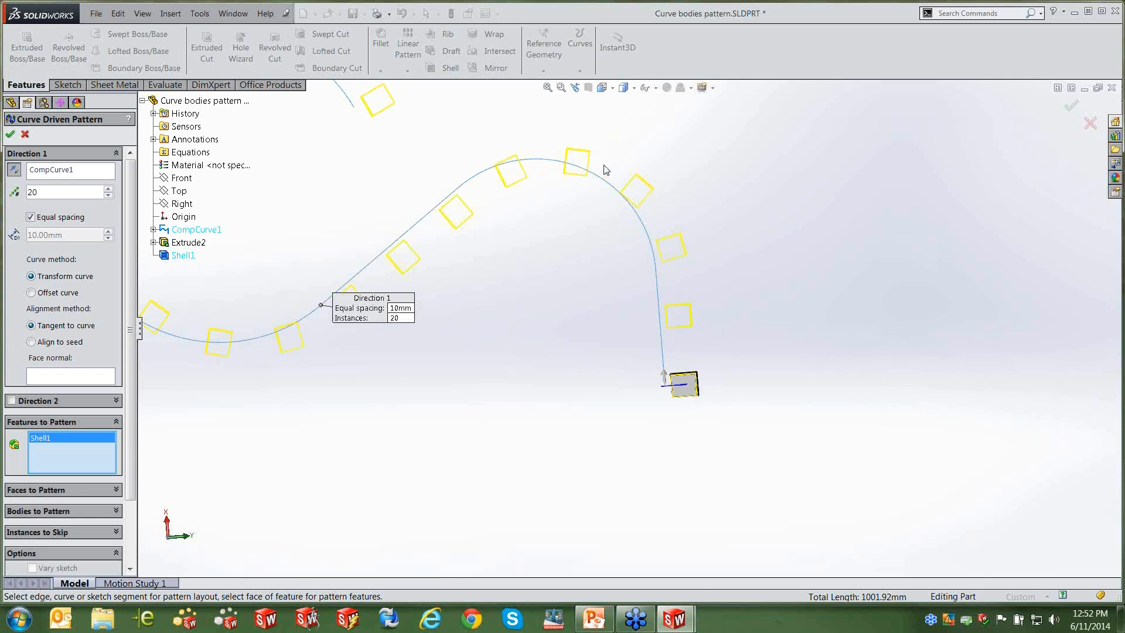
scroll(444, 364, up, 3)
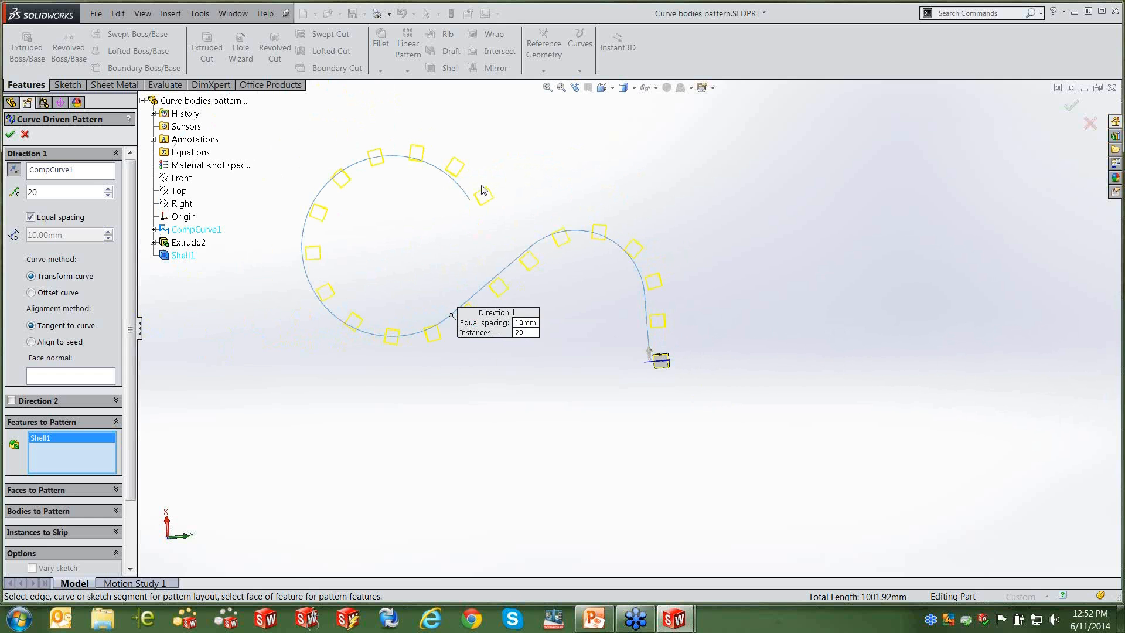
click(31, 293)
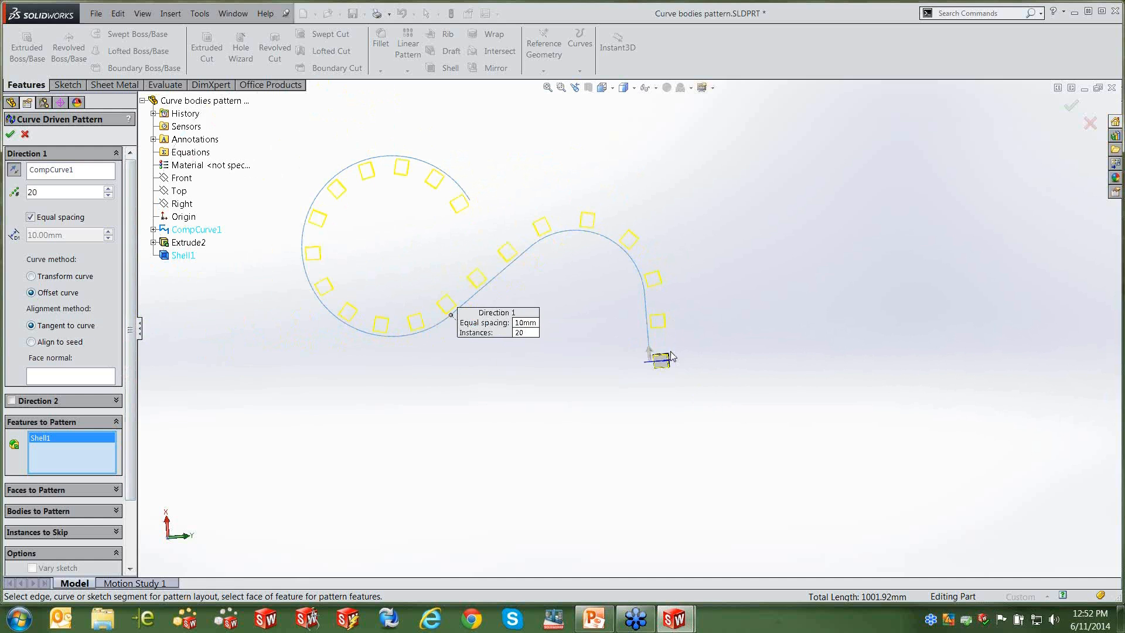
Set the pattern's alignment method to Align to seed and accept the curve driven pattern.
scroll(679, 369, down, 2)
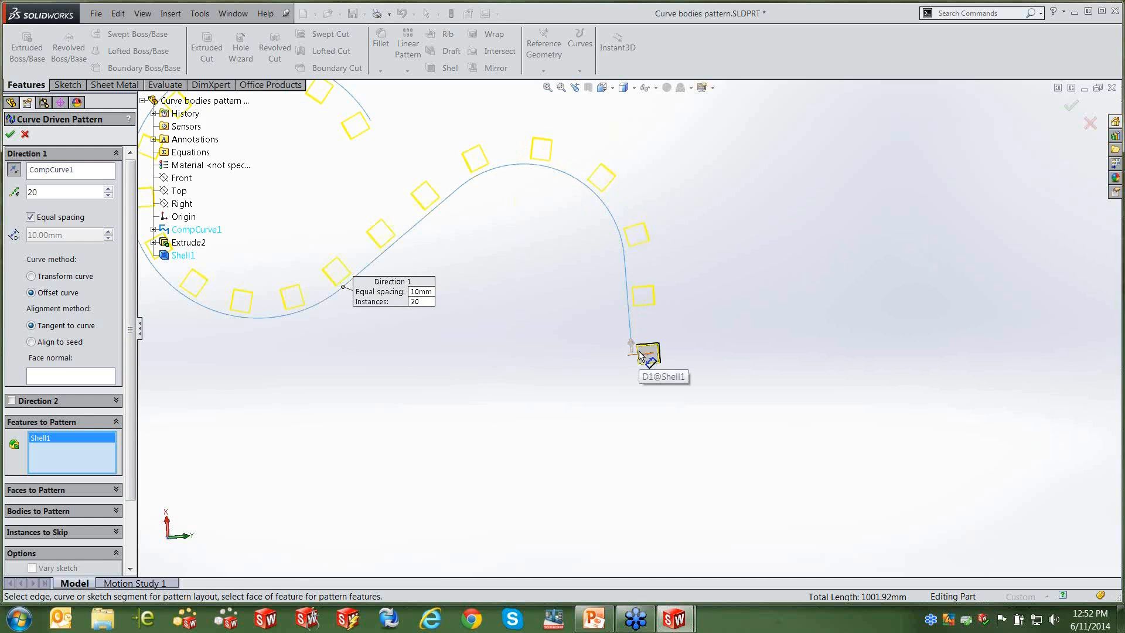
click(32, 342)
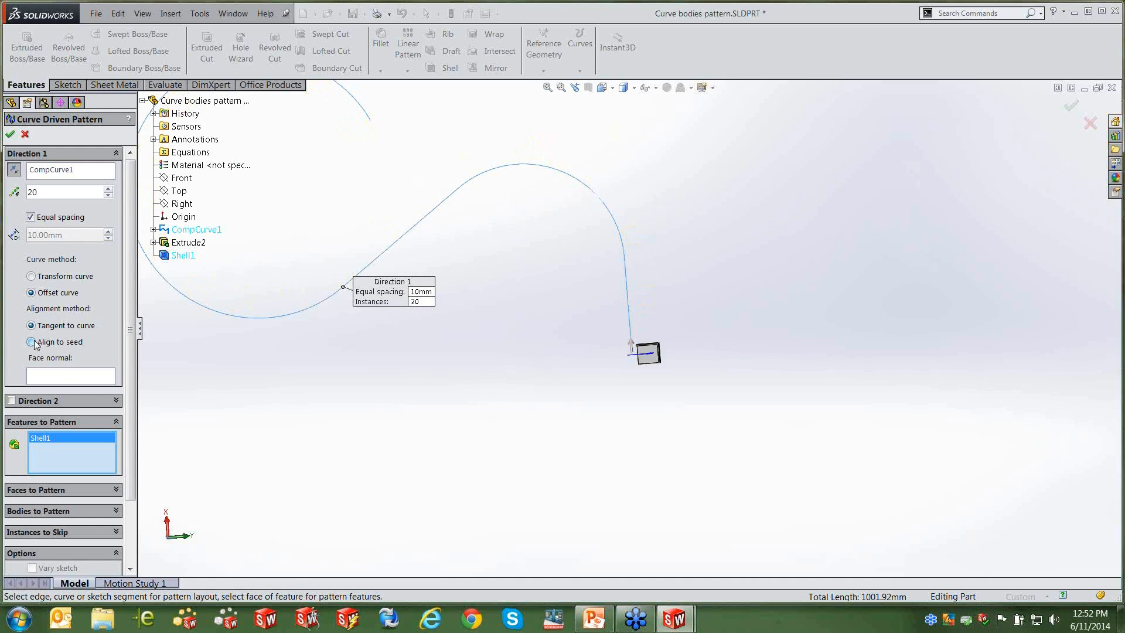
scroll(423, 387, up, 2)
click(10, 135)
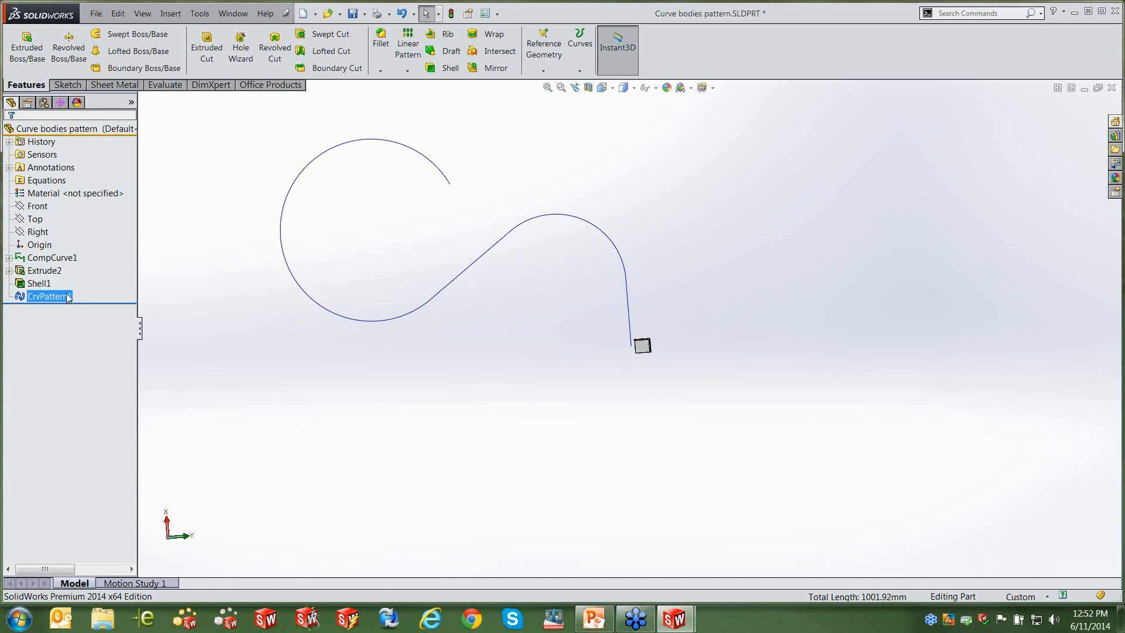
Edit the curve driven pattern to use the Tangent to curve alignment method and accept it.
right_click(68, 297)
click(70, 262)
middle_drag(440, 457, 436, 176)
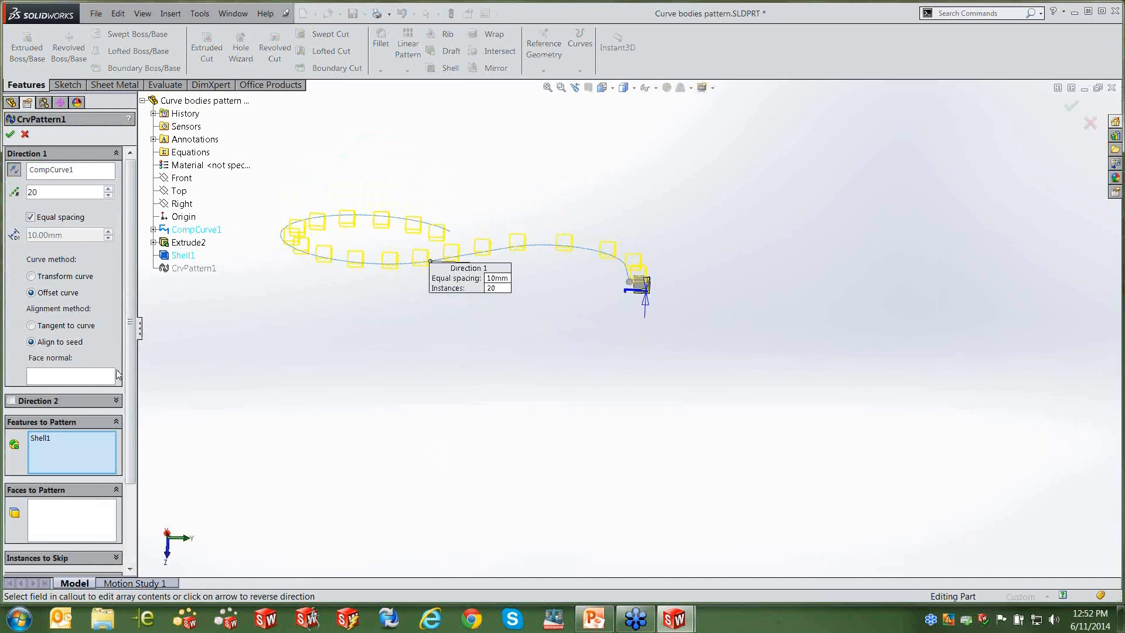
click(31, 325)
click(10, 135)
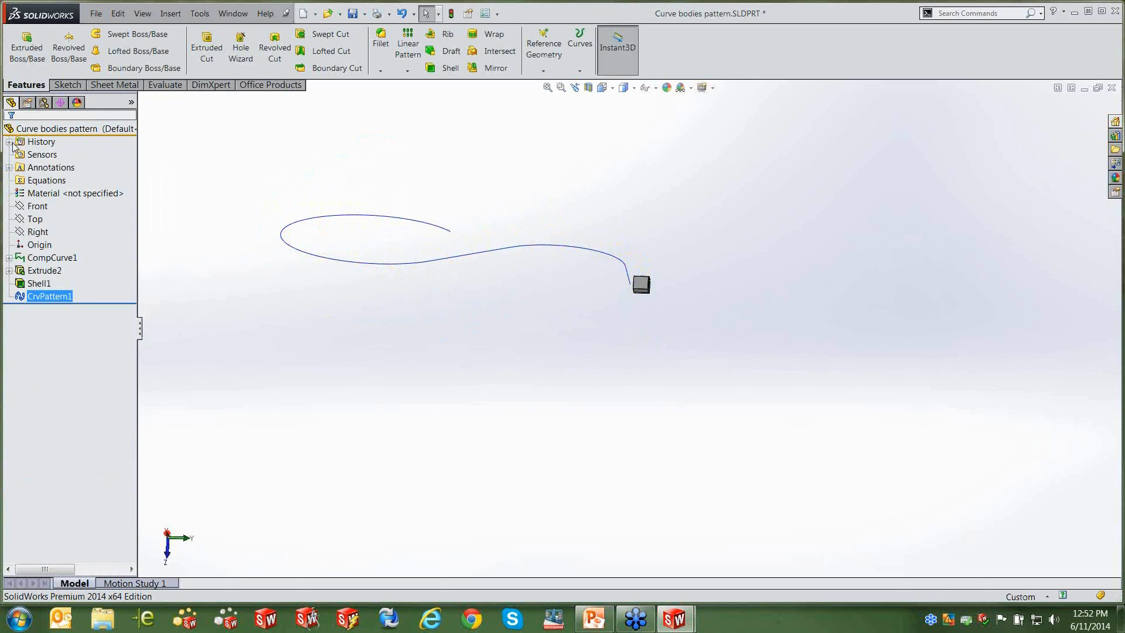
Reopen the curve driven pattern's definition, review its alignment and options settings, and close it without changes.
right_click(56, 297)
click(65, 264)
middle_drag(542, 272, 618, 225)
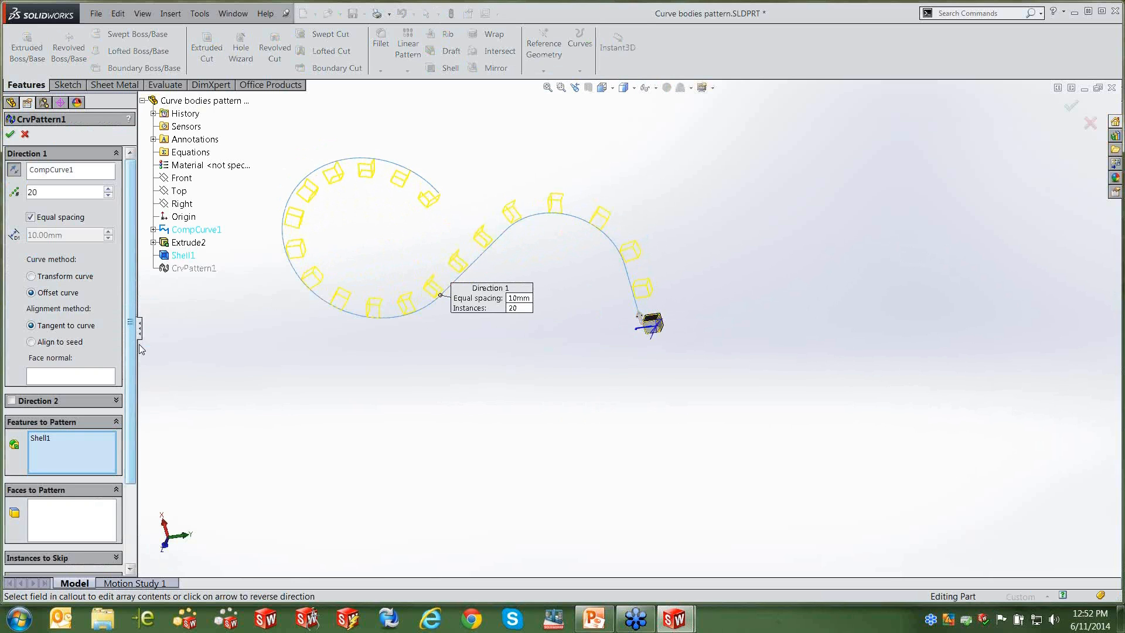
drag(131, 347, 82, 577)
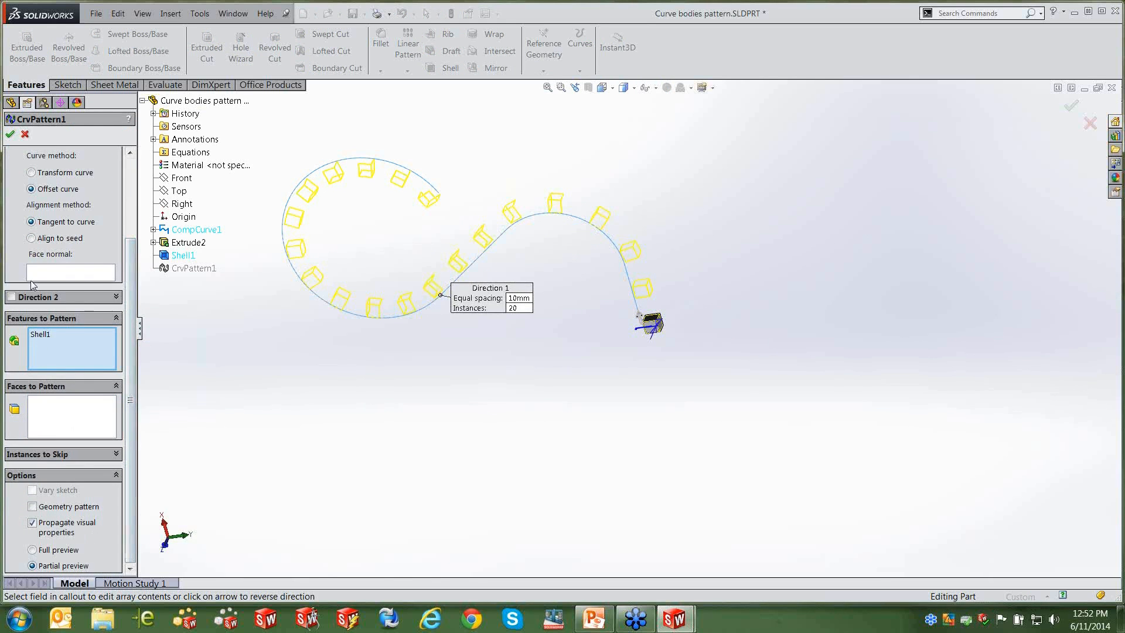
click(24, 135)
click(847, 209)
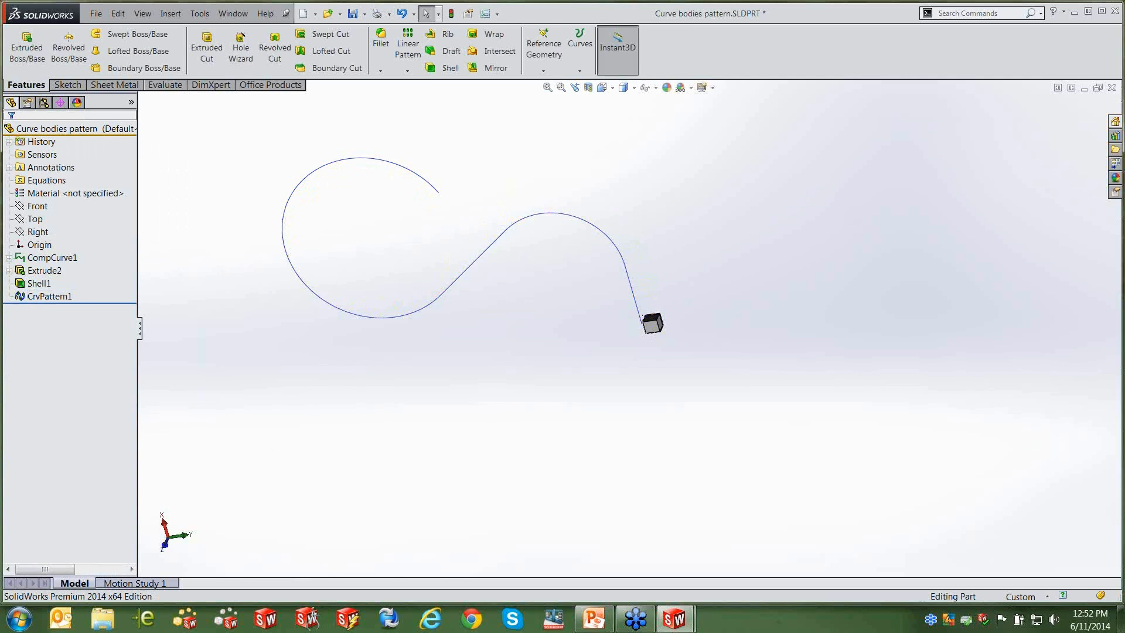
Close the Curve bodies pattern part without saving and open fill pattern1.SLDPRT from the Misc folder.
click(1111, 88)
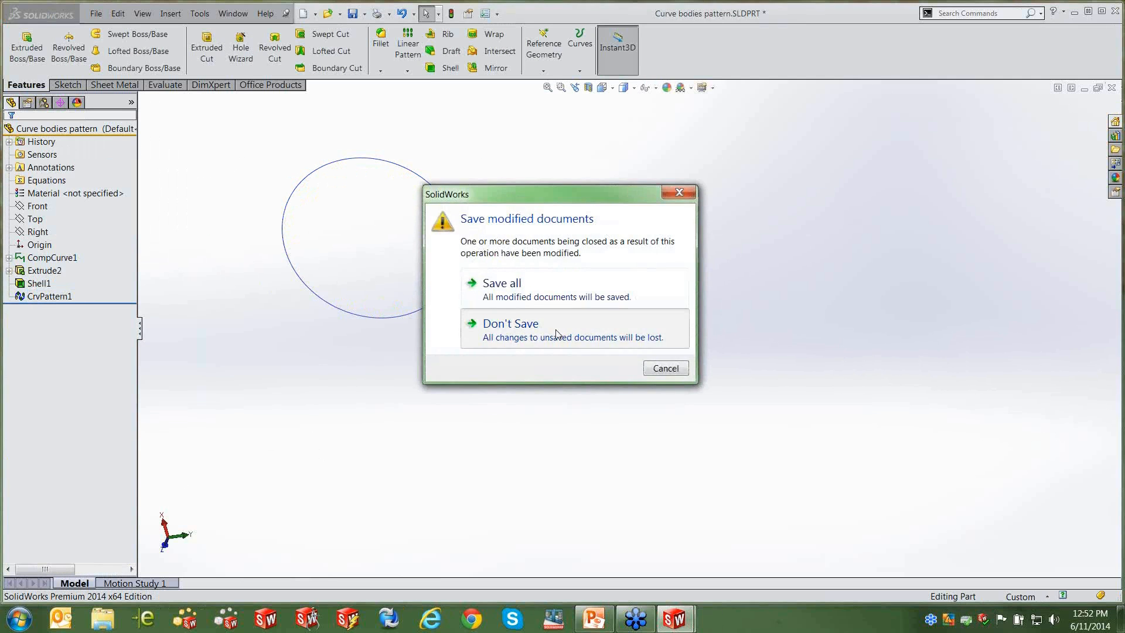
click(505, 328)
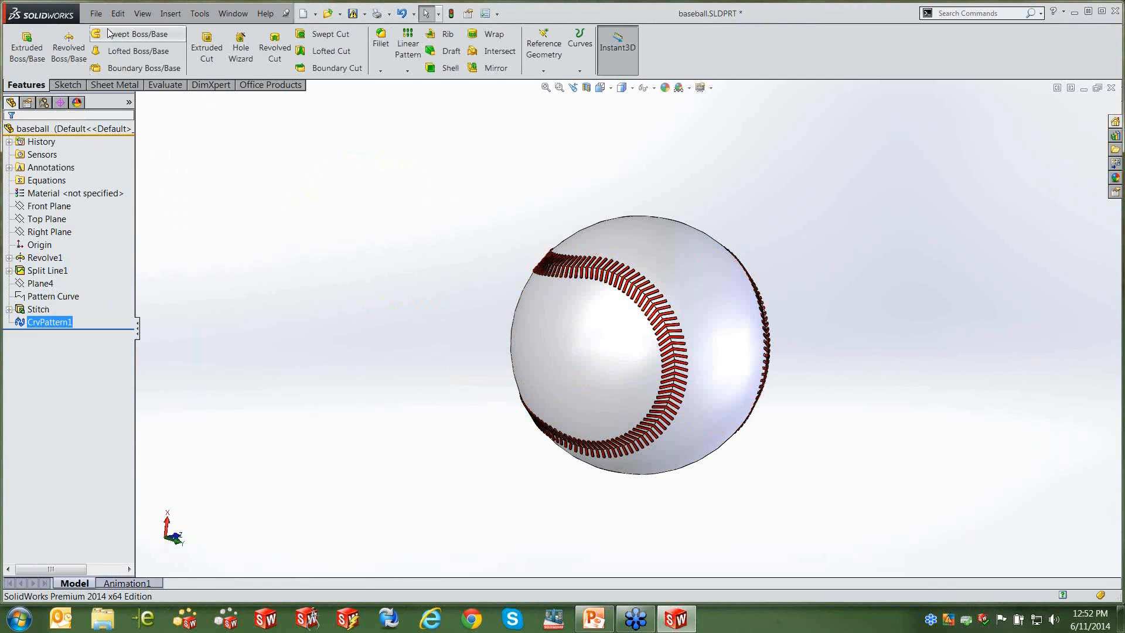
click(96, 13)
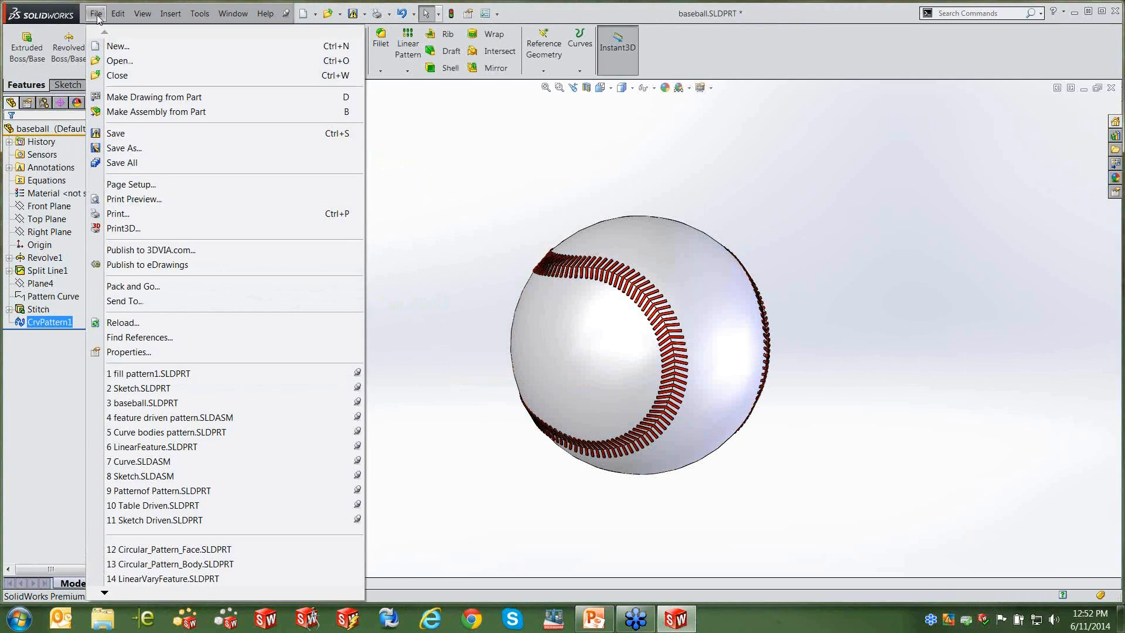
click(118, 61)
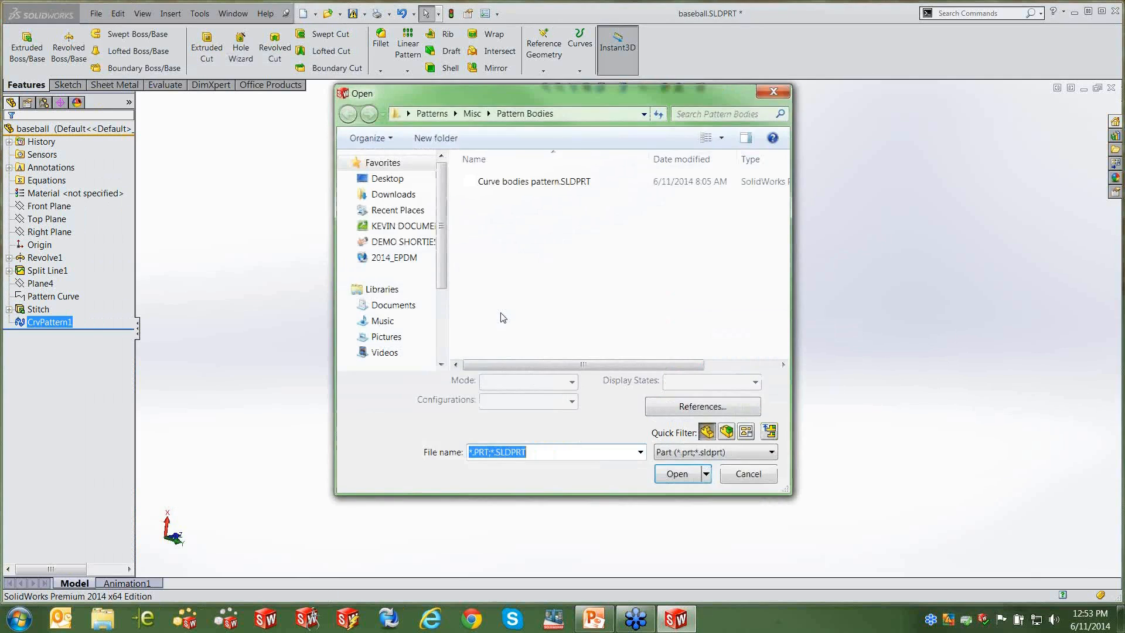
click(431, 113)
scroll(615, 299, down, 1)
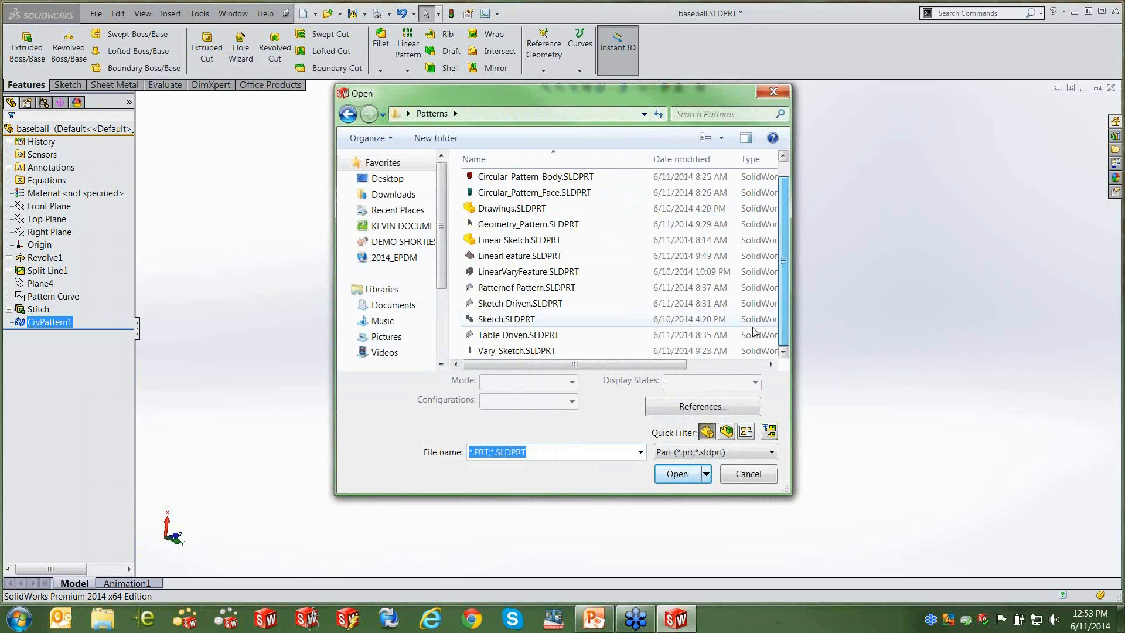
click(561, 303)
scroll(560, 300, up, 1)
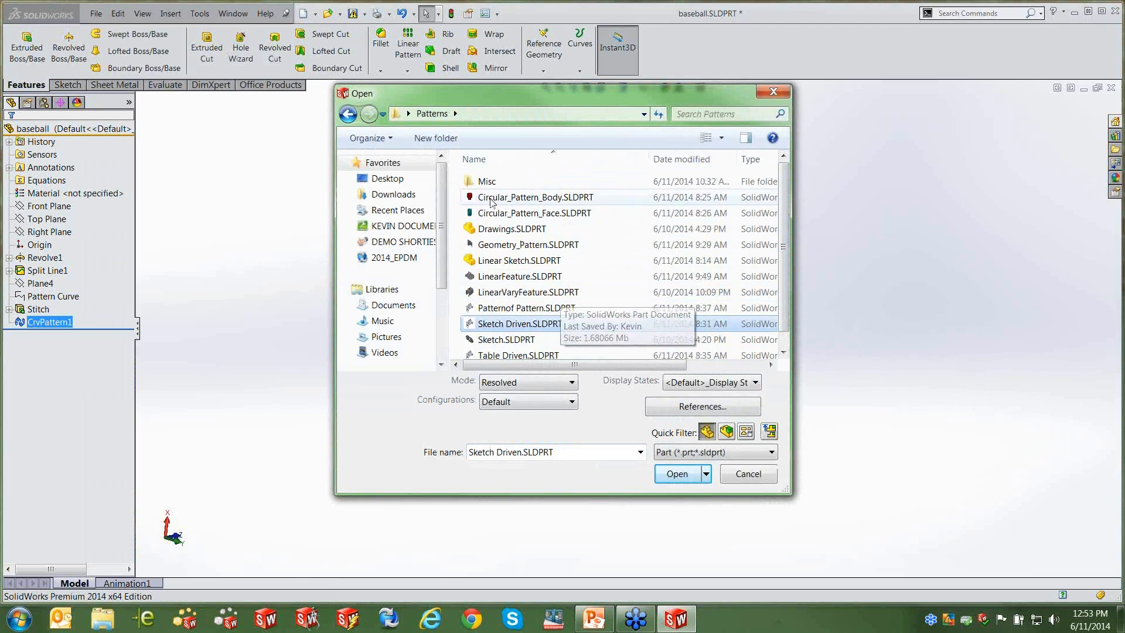
double_click(498, 181)
scroll(501, 193, down, 7)
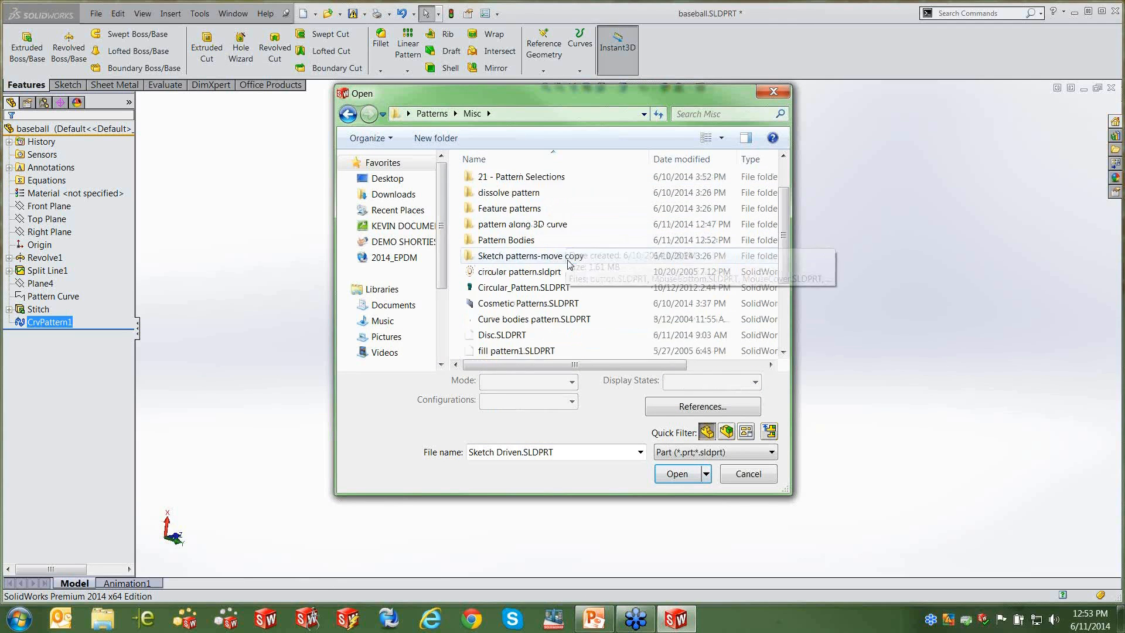
click(518, 288)
double_click(519, 288)
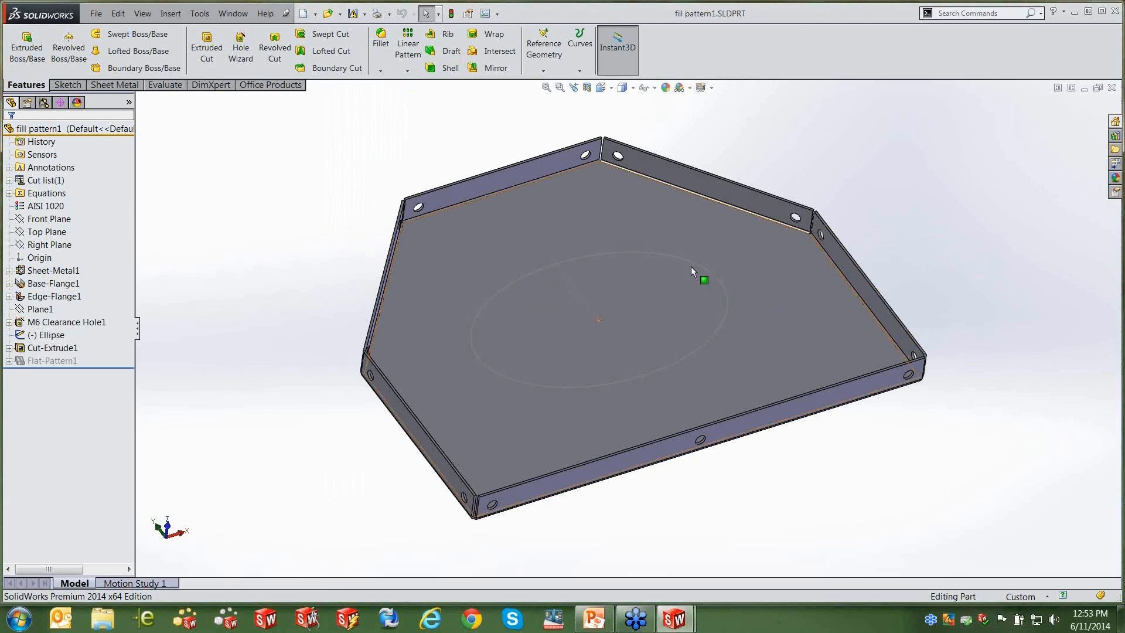
Set up a fill pattern of the Cut-Extrude1 feature with the Ellipse sketch as the fill boundary.
click(409, 71)
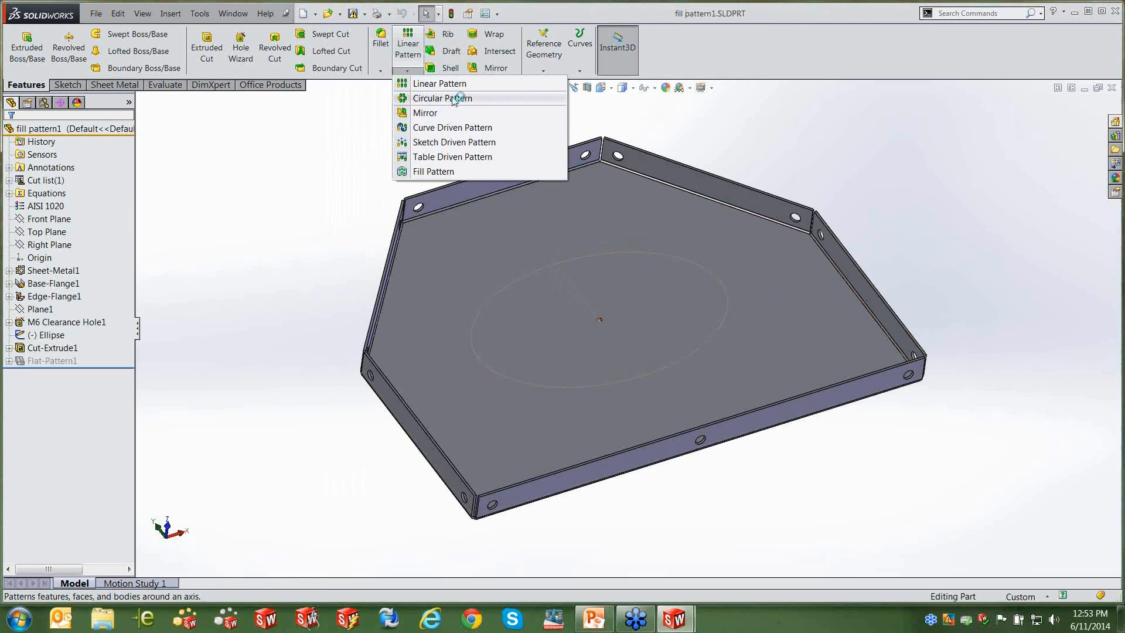
click(433, 171)
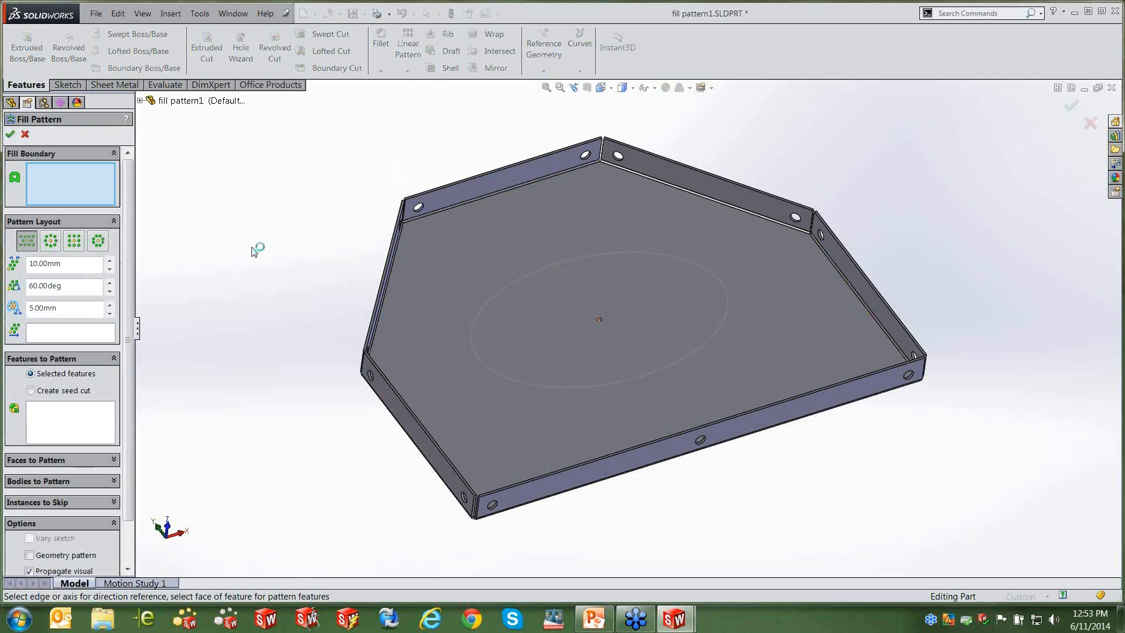
click(598, 258)
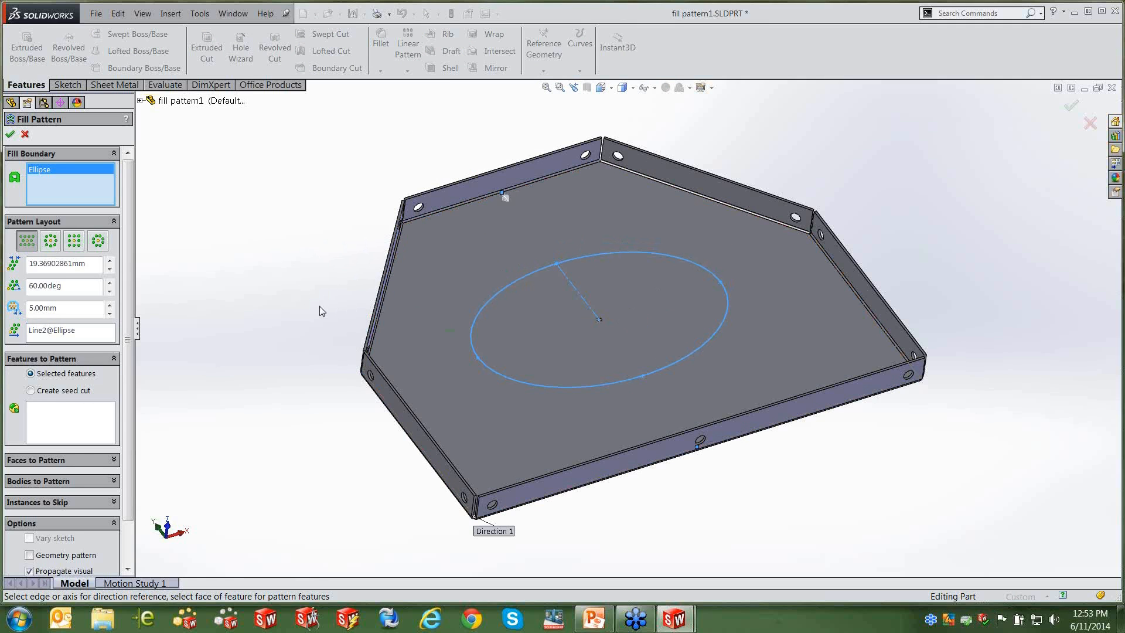
scroll(130, 355, down, 2)
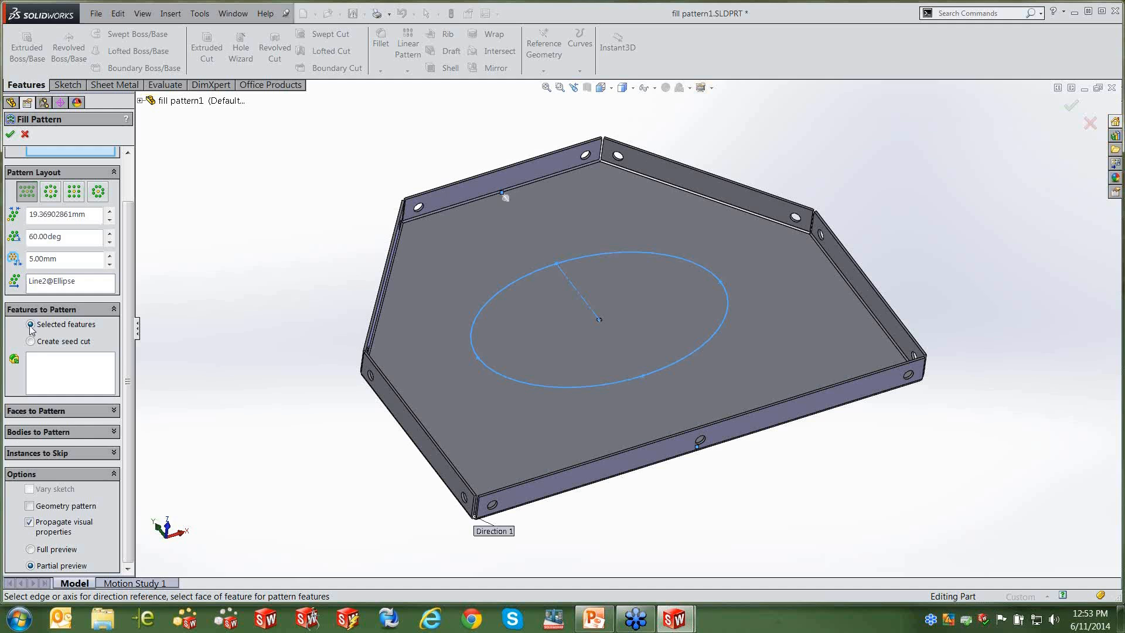
click(114, 411)
click(114, 412)
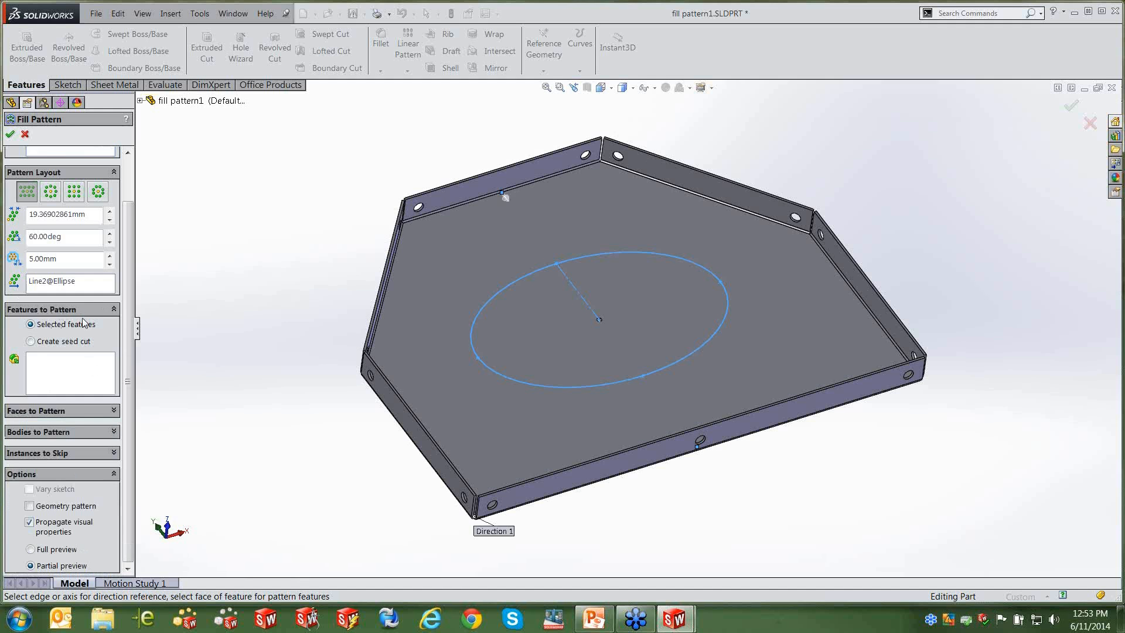
click(141, 101)
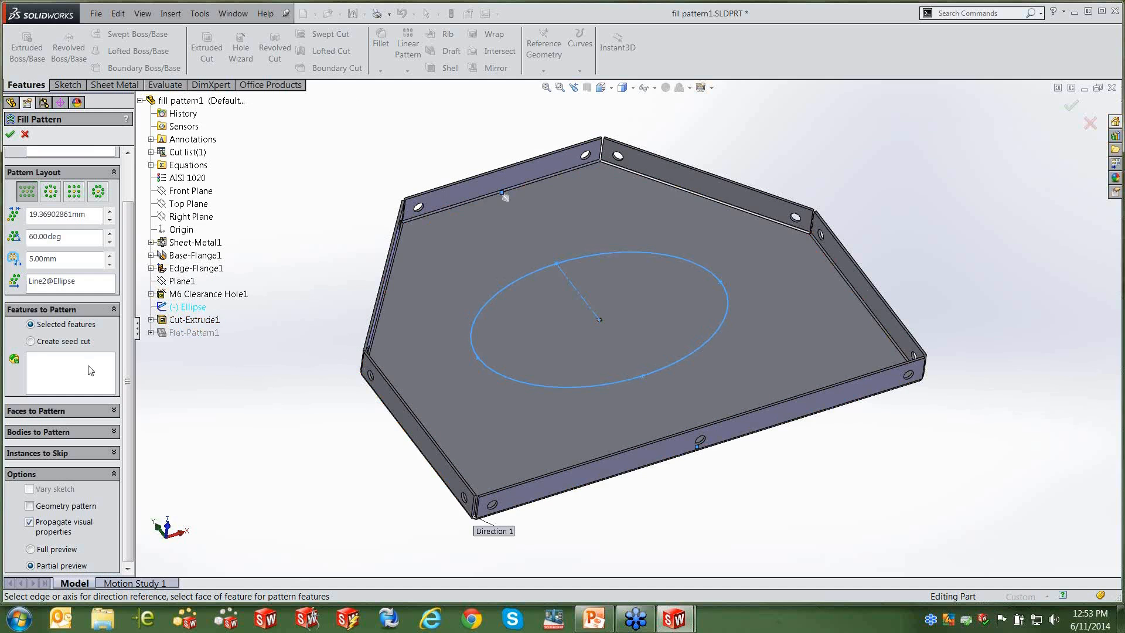
click(193, 320)
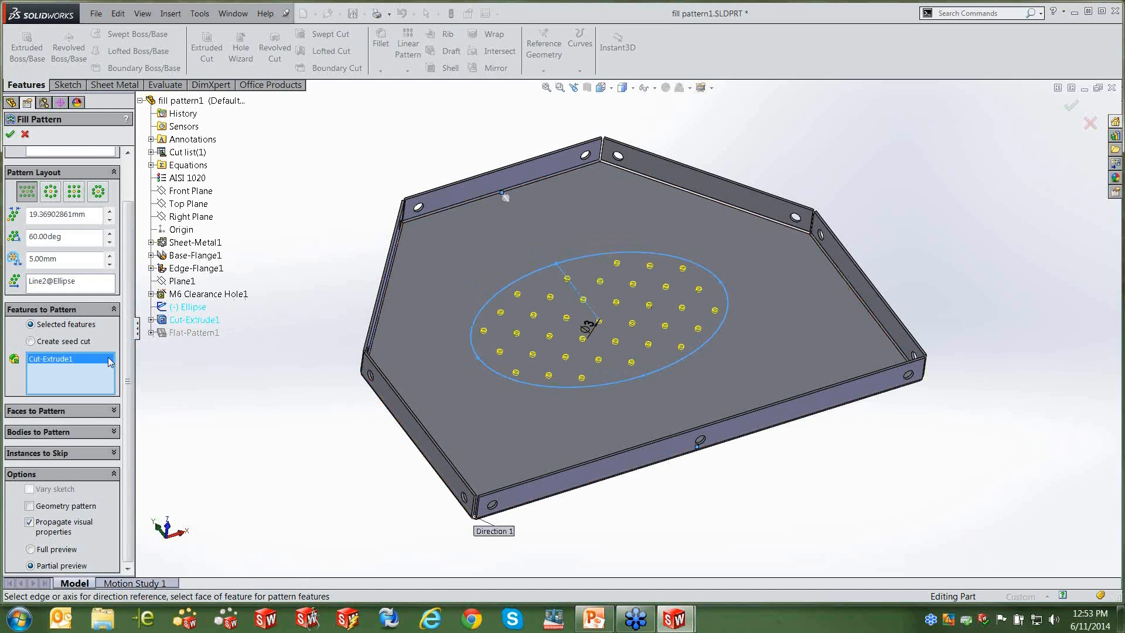
Preview the Create seed cut option, restore Selected features with Cut-Extrude1, and accept the fill pattern.
click(32, 341)
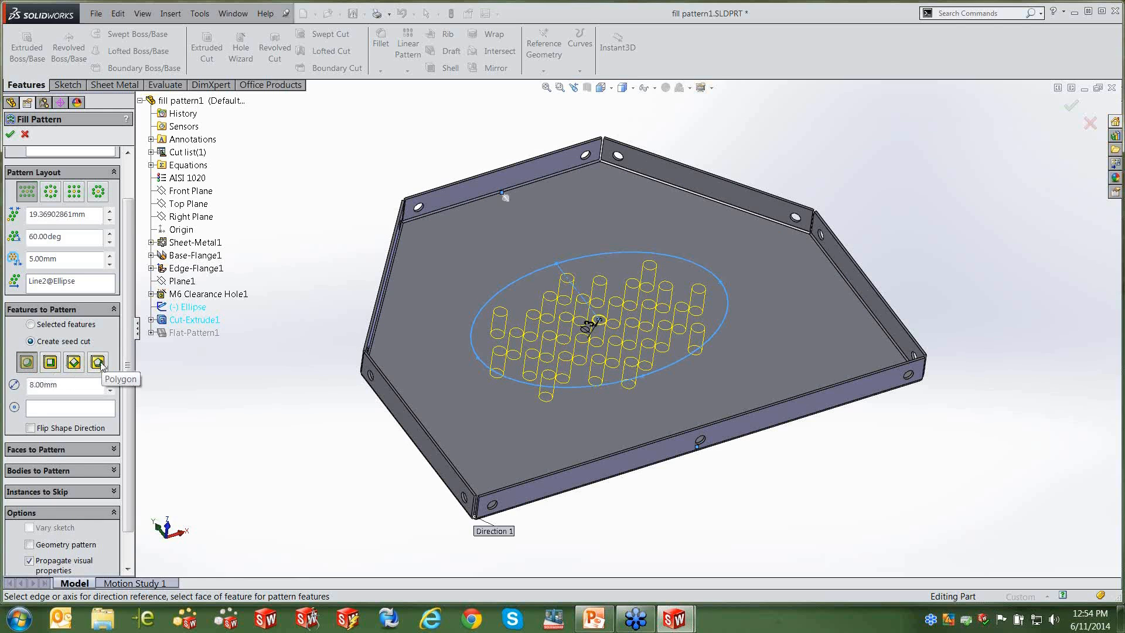
click(49, 326)
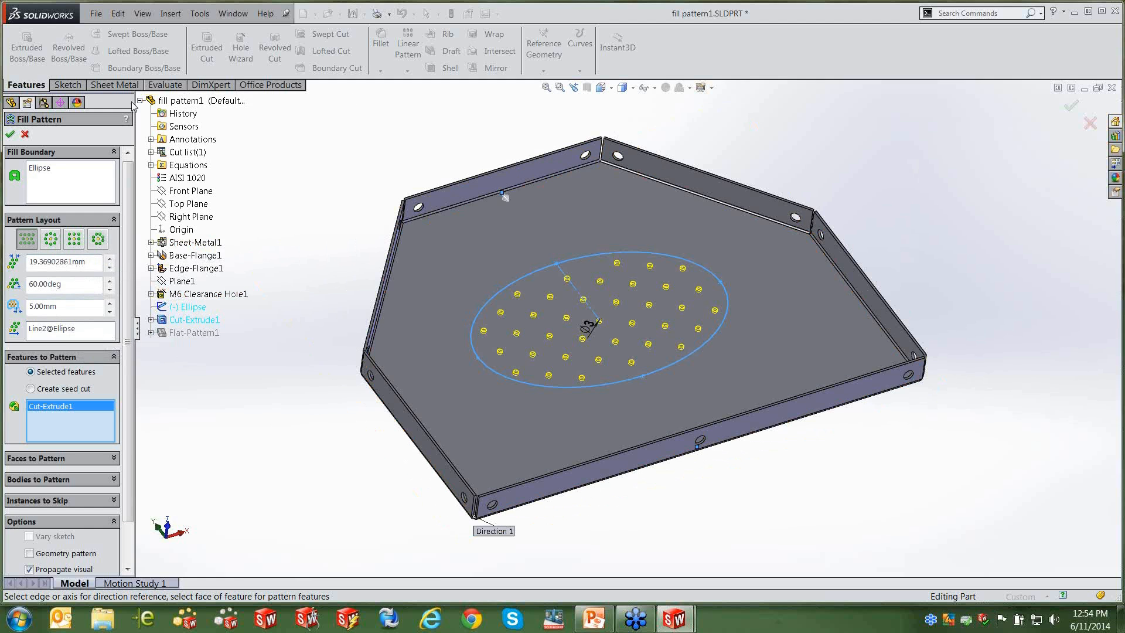
scroll(98, 338, down, 2)
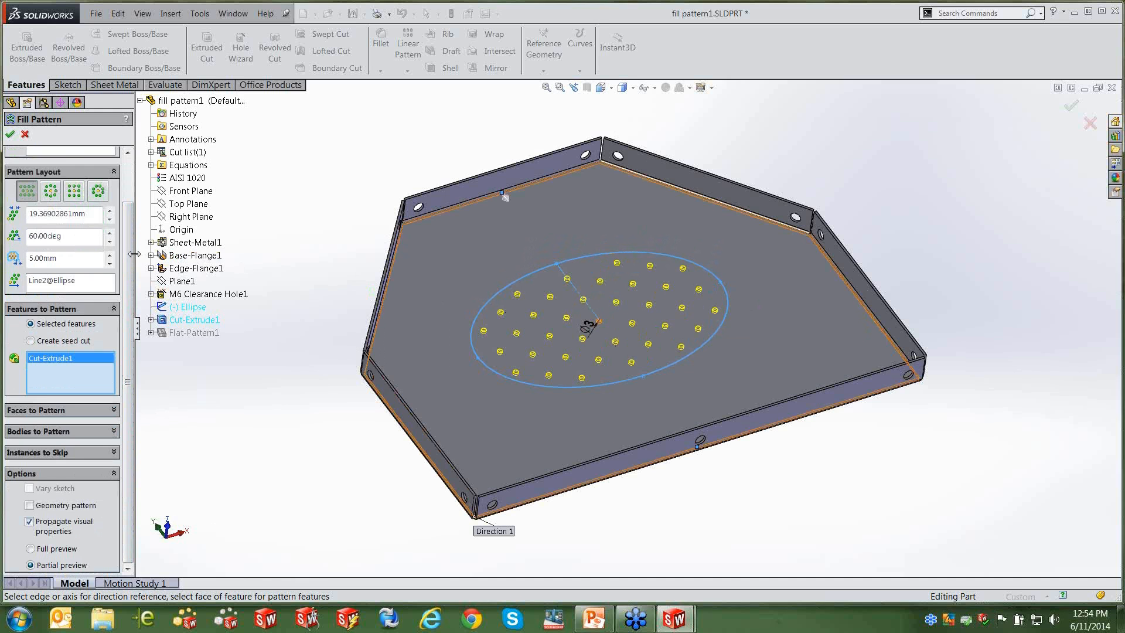
scroll(126, 258, up, 3)
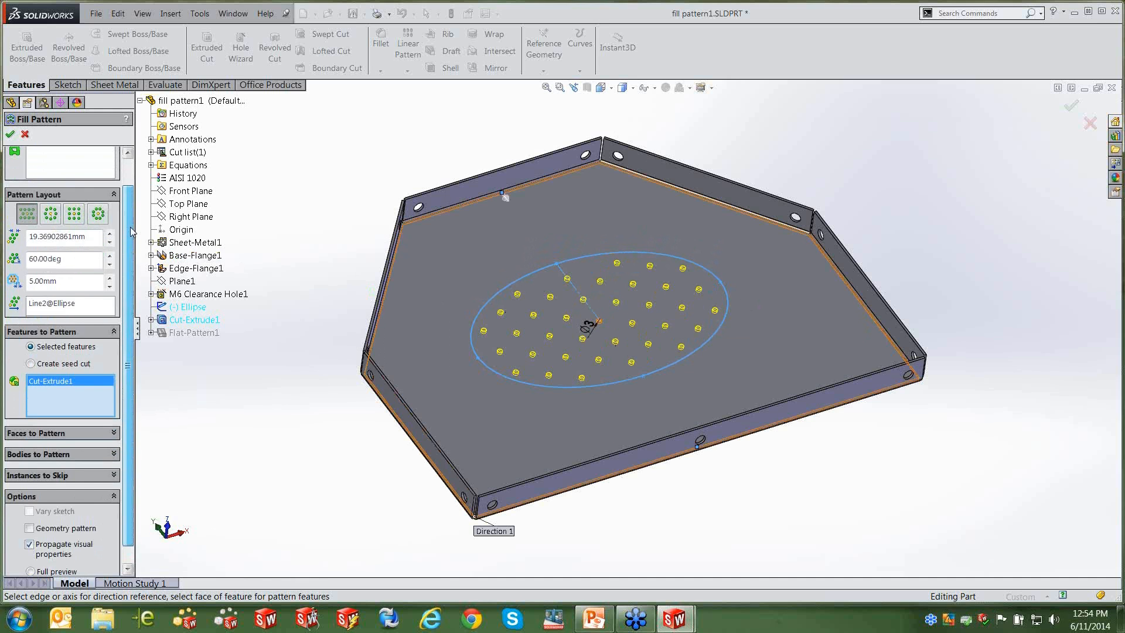
click(11, 136)
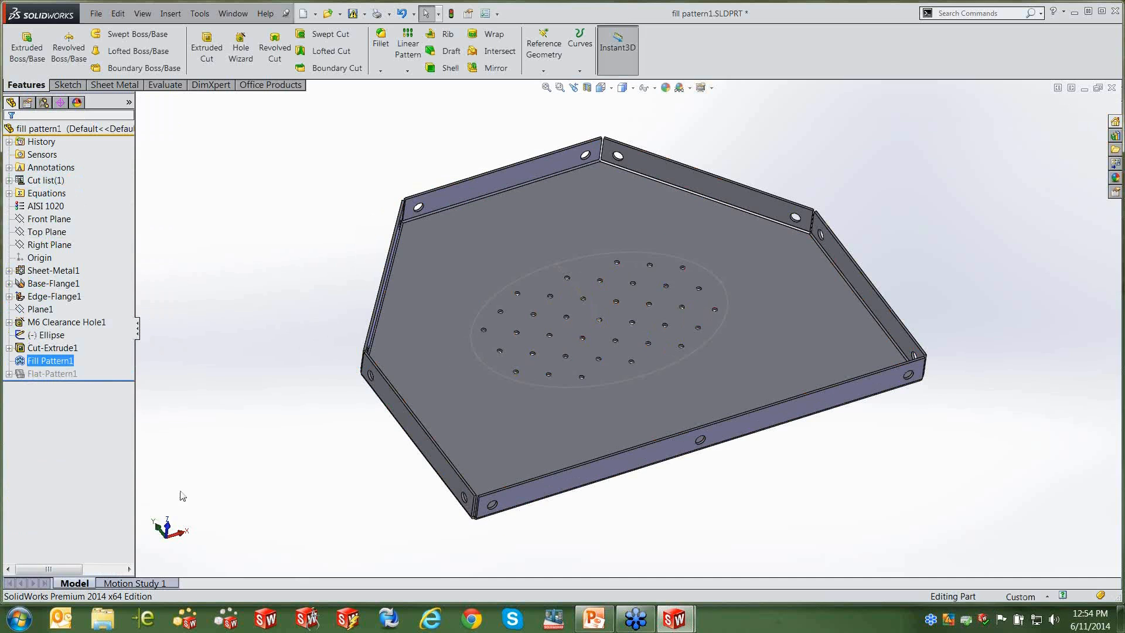
Inspect the patterned holes inside the ellipse and delete the fill pattern feature.
scroll(615, 331, down, 3)
scroll(659, 321, down, 3)
scroll(656, 357, up, 3)
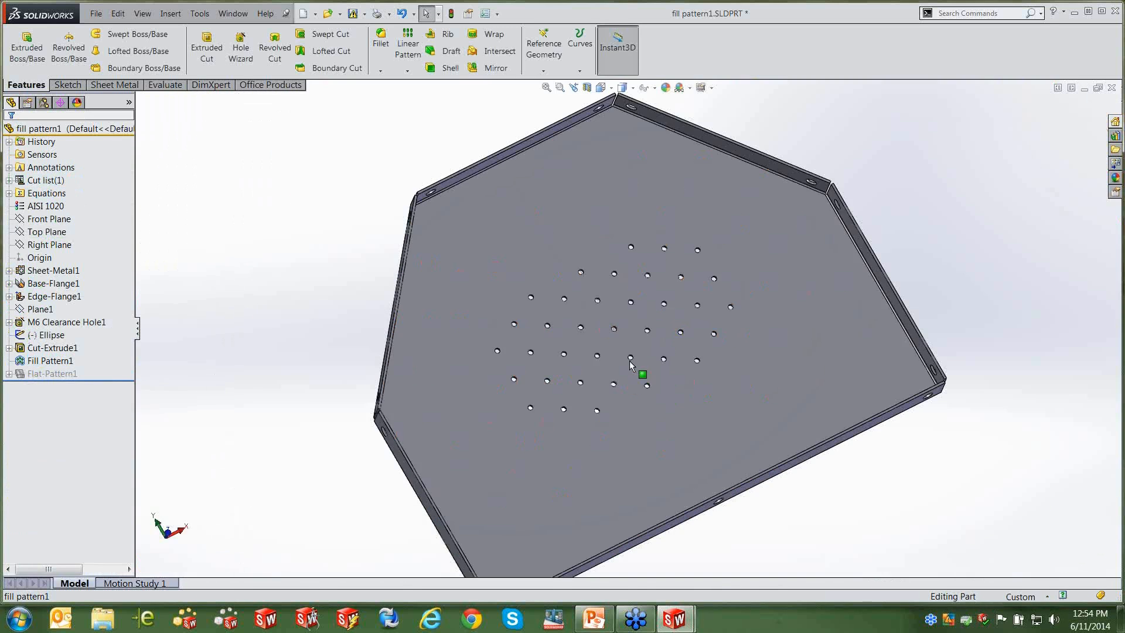
middle_drag(646, 359, 627, 296)
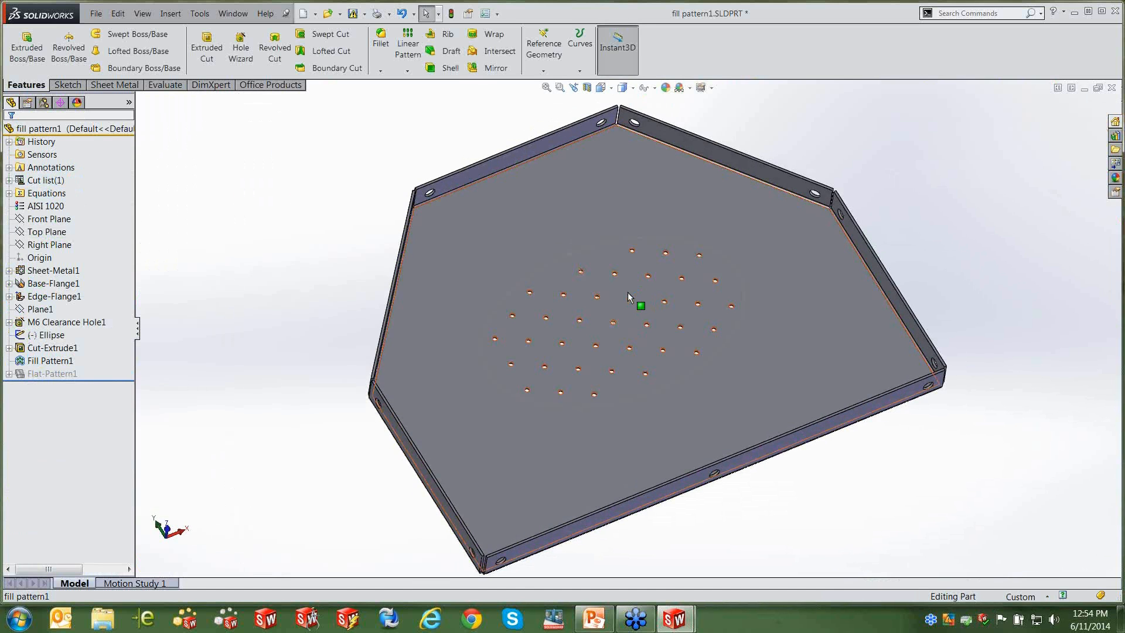
middle_drag(867, 290, 671, 64)
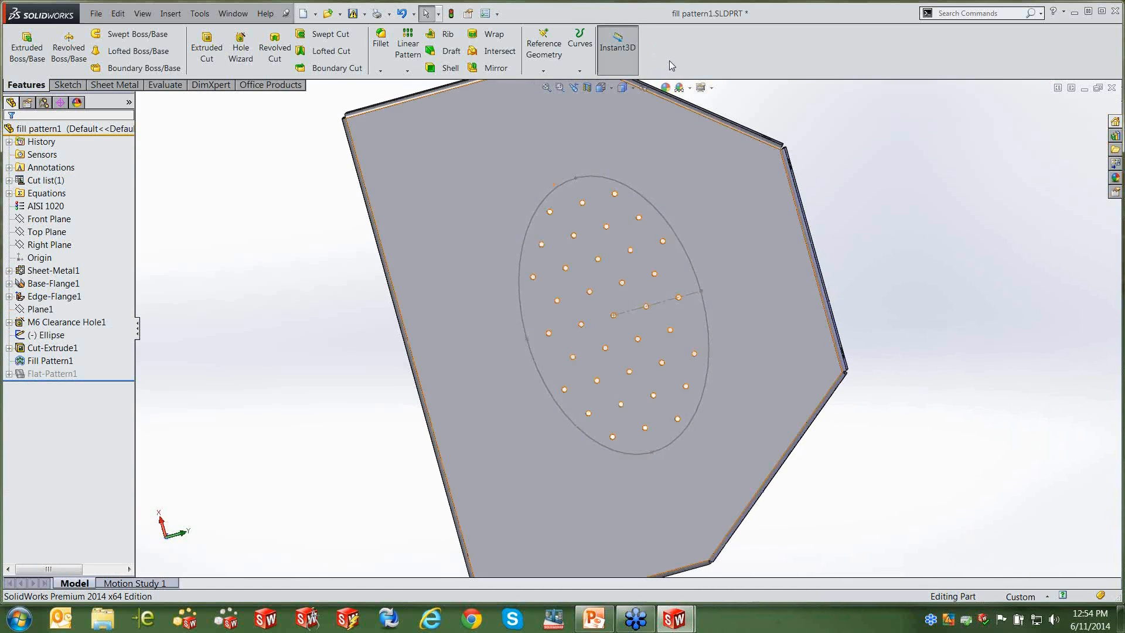
right_click(49, 360)
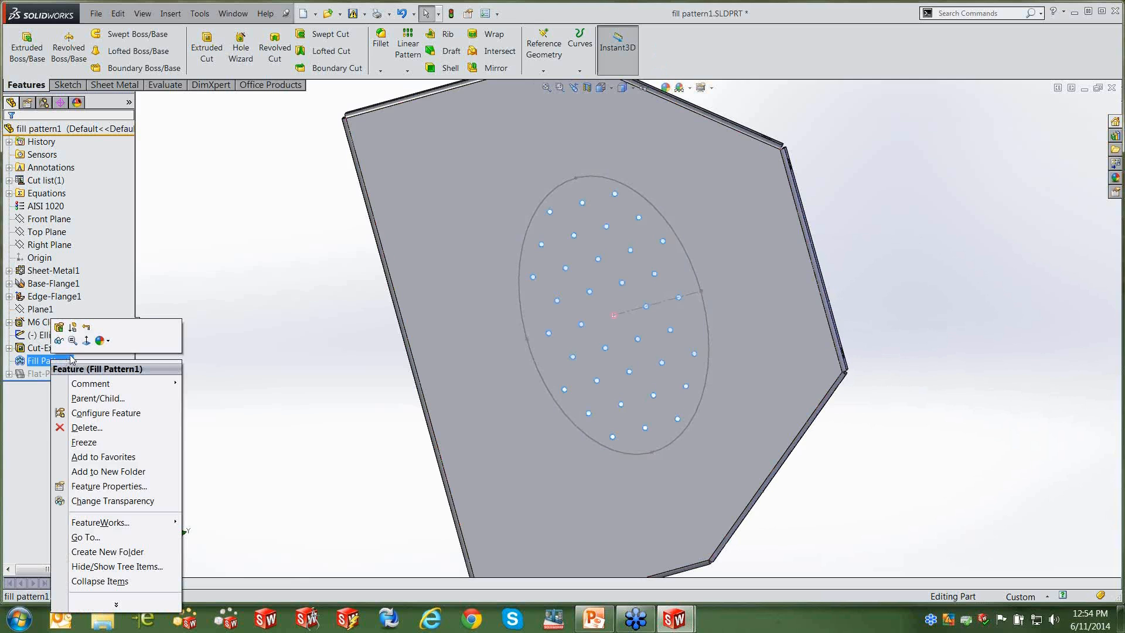
click(97, 431)
click(400, 160)
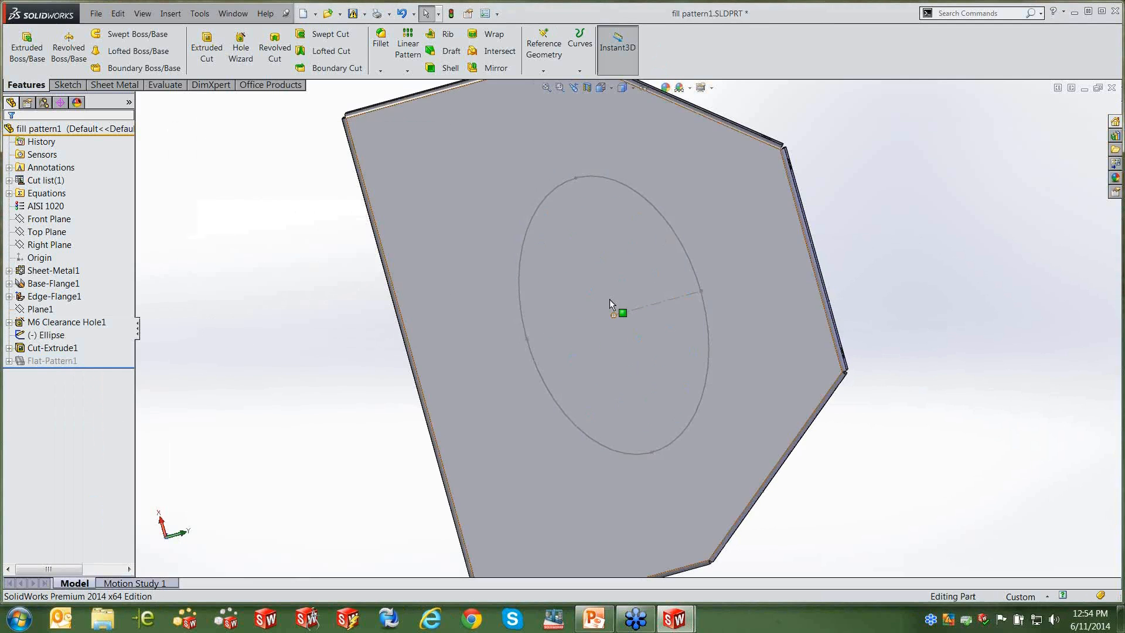
Suppress the Ellipse sketch together with its dependent hole cut.
click(46, 335)
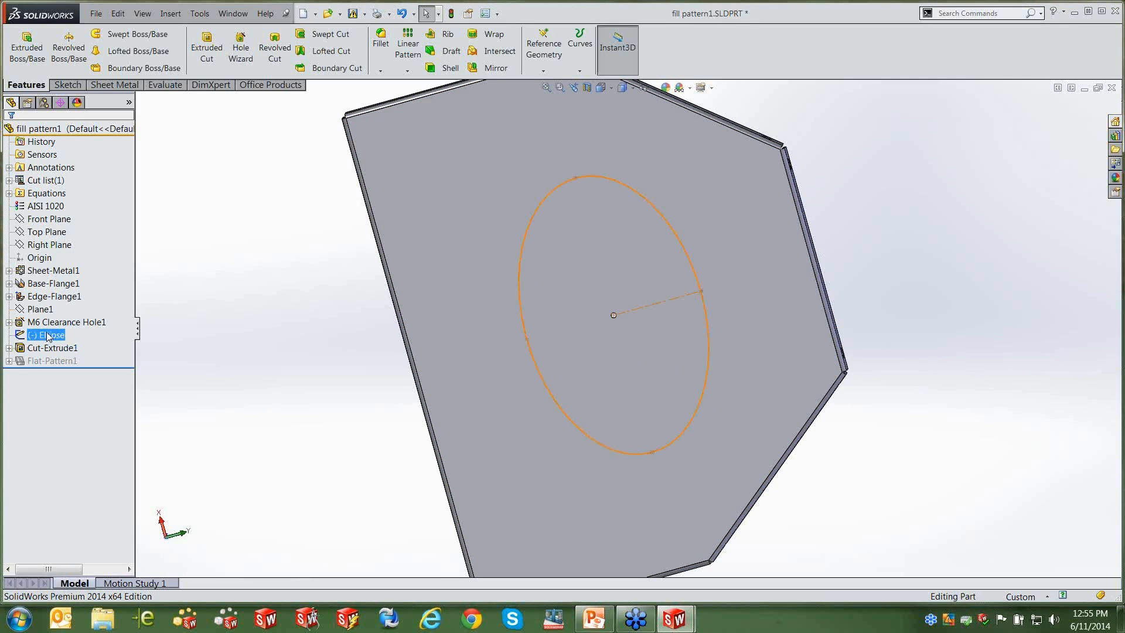
right_click(47, 336)
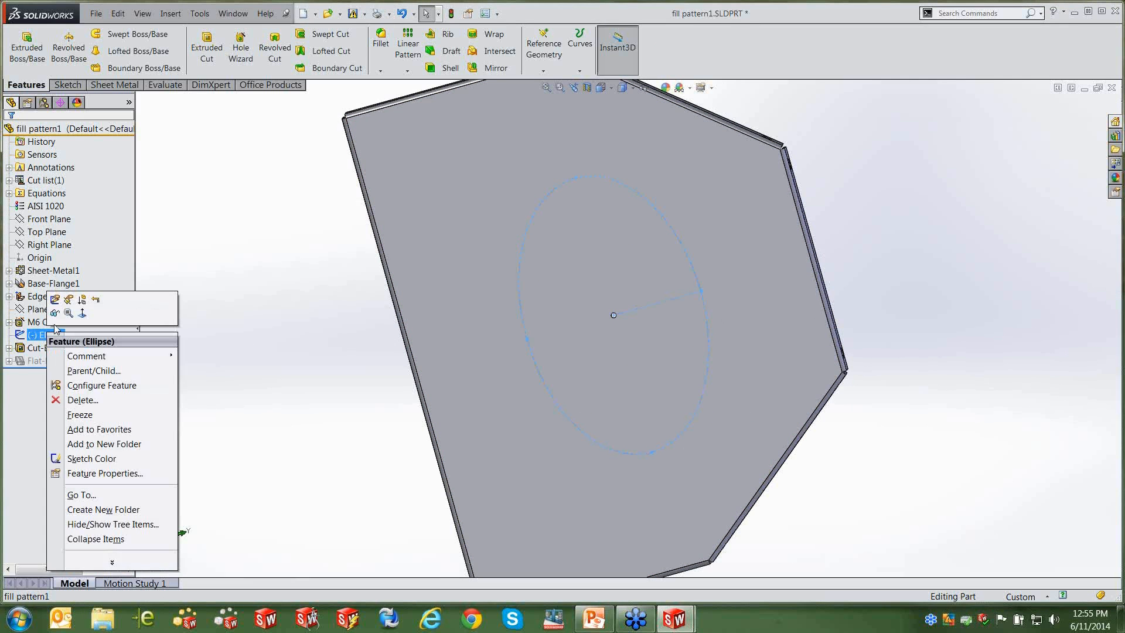
click(83, 302)
Start a cosmetic hole pattern from the Miscellaneous RealView Only Appearances and choose the plate's large flat face as fill boundary.
middle_drag(771, 444, 755, 142)
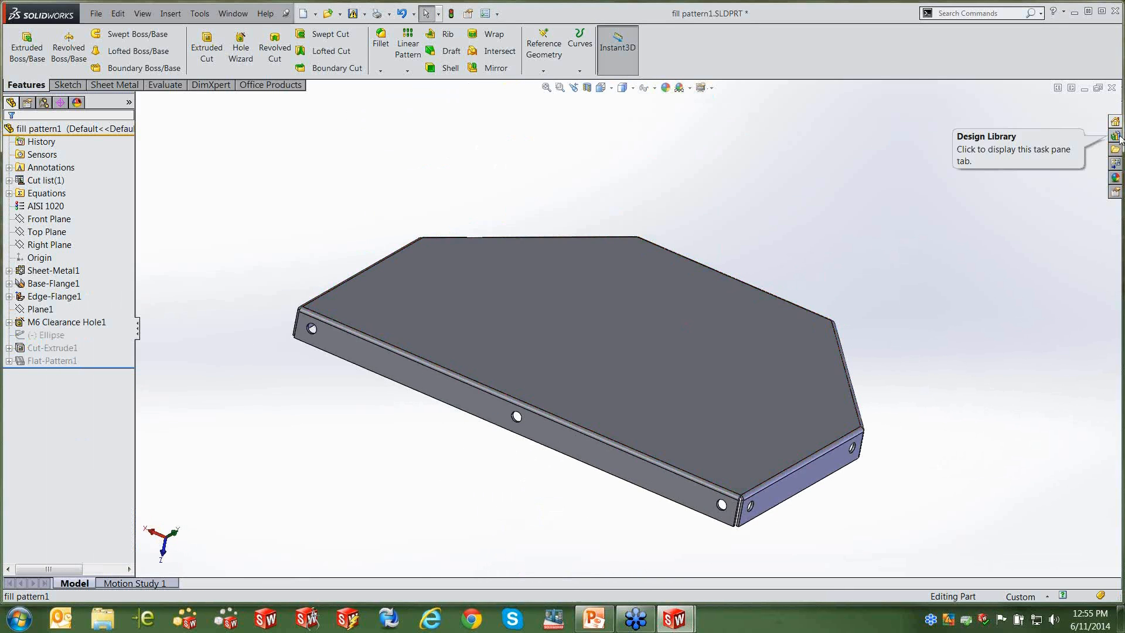
click(1118, 178)
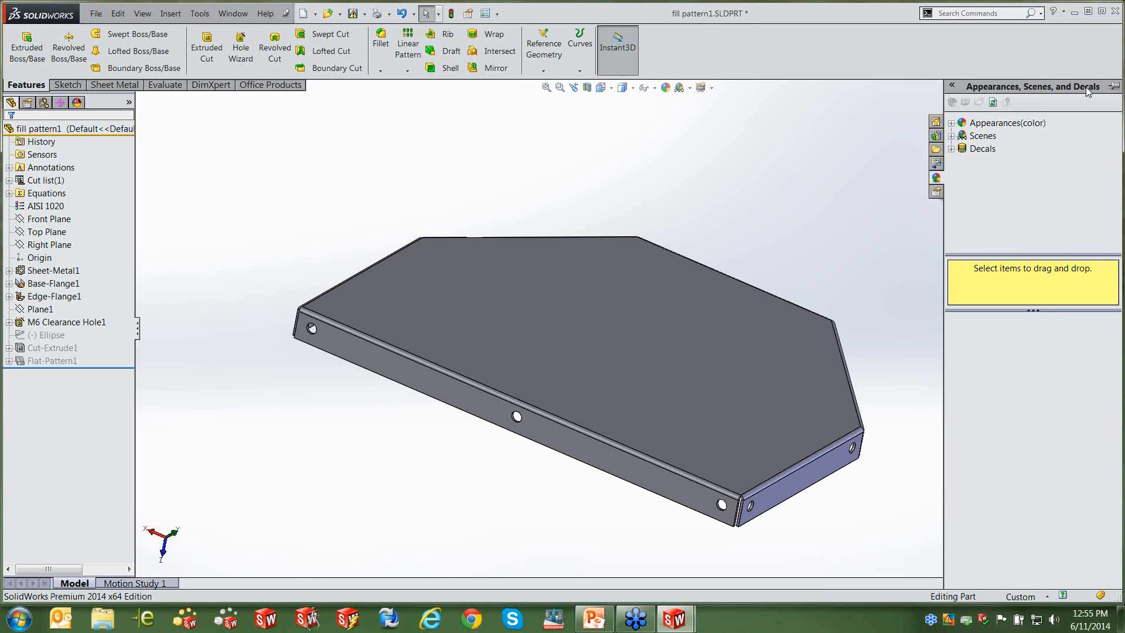
click(952, 123)
drag(1115, 155, 1115, 217)
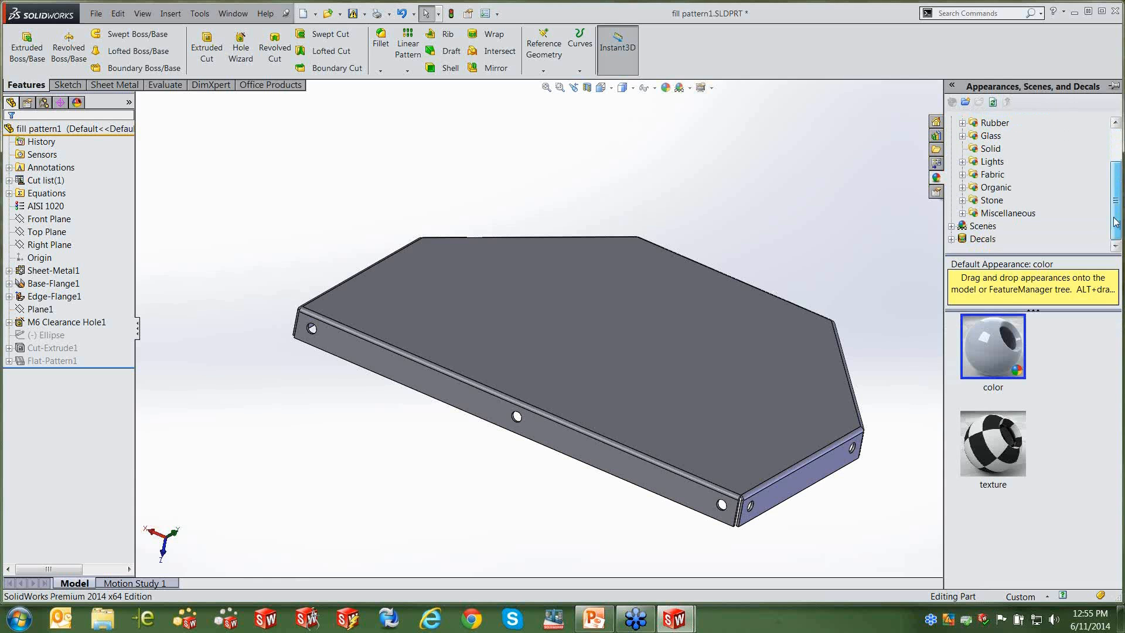
click(963, 214)
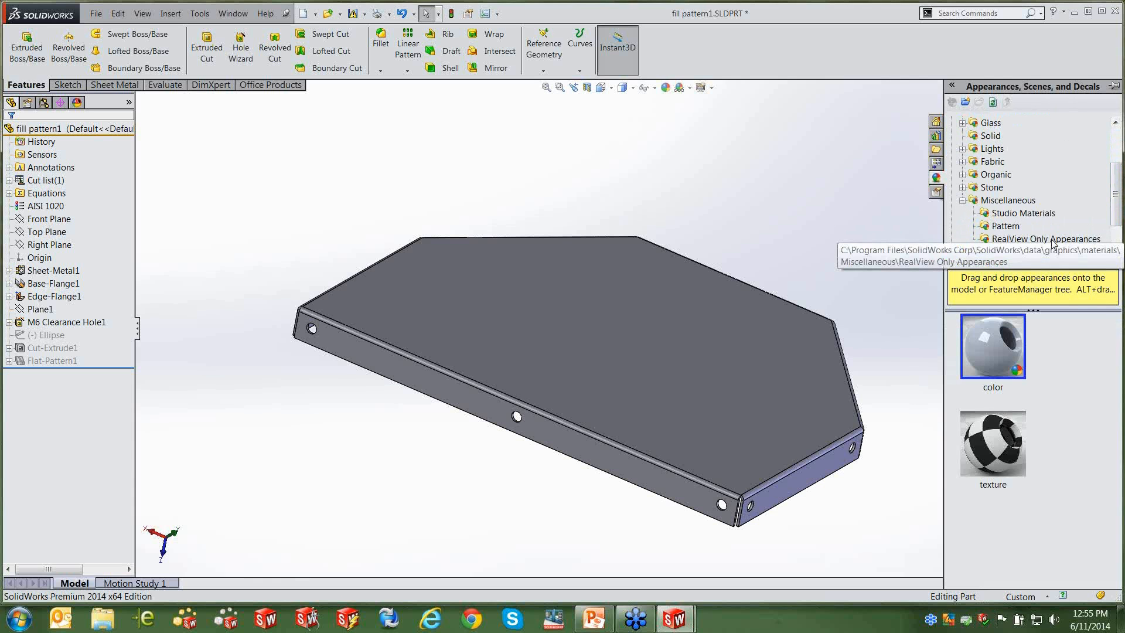
click(1023, 239)
drag(1007, 354, 664, 332)
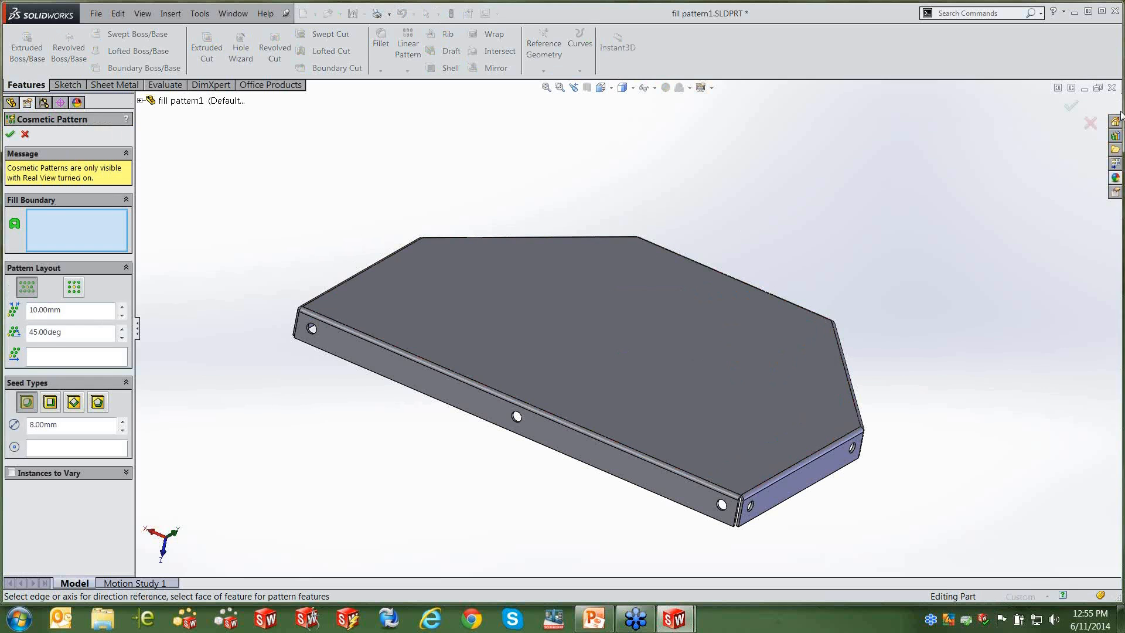
click(1115, 177)
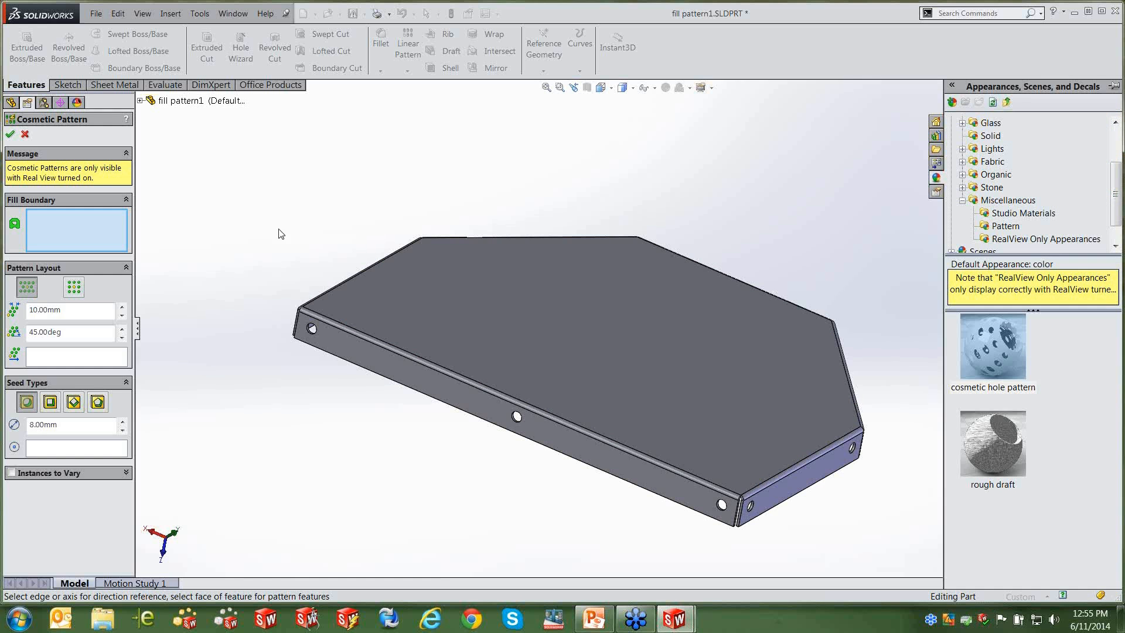
click(644, 354)
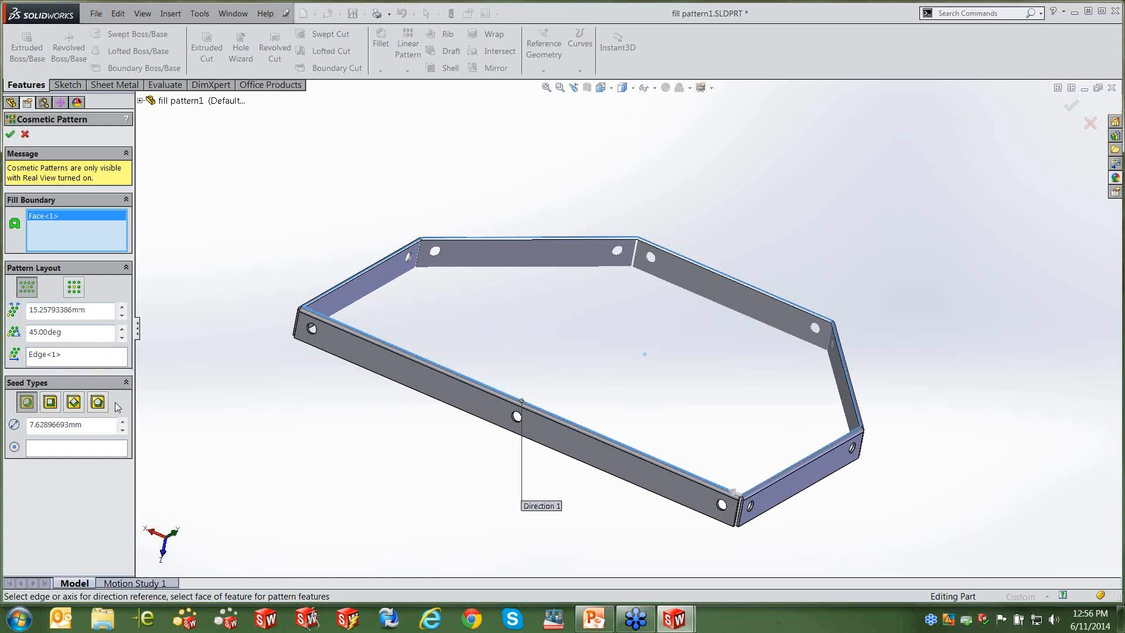
Read the help topics on the Cosmetic Pattern PropertyManager and Cosmetic Patterns, close the help and accept the cosmetic pattern.
click(126, 119)
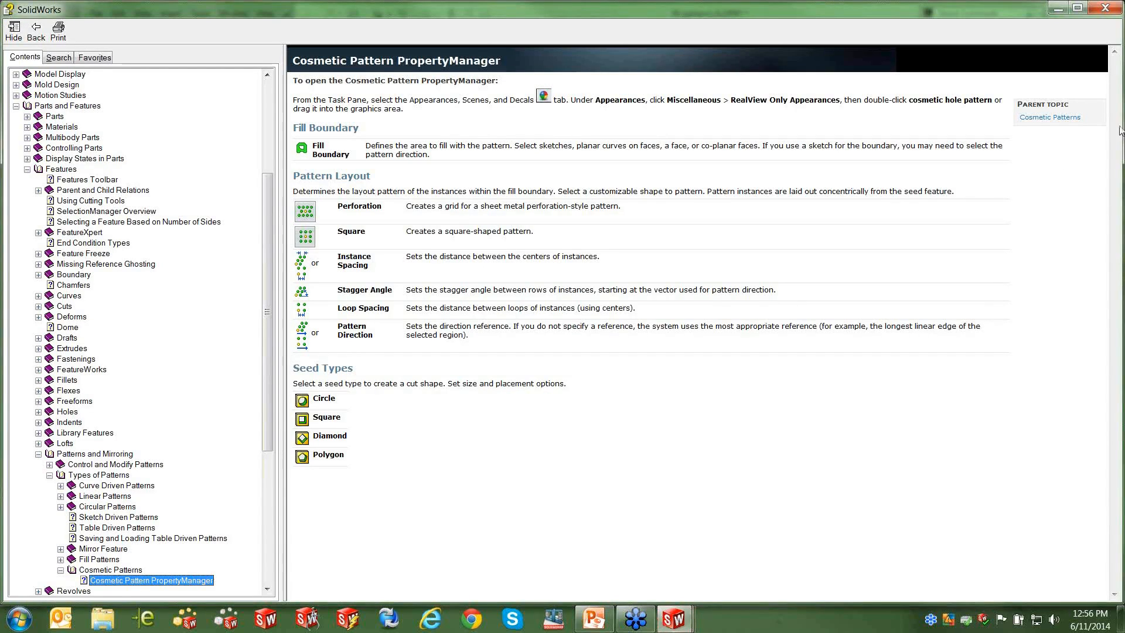
click(1040, 117)
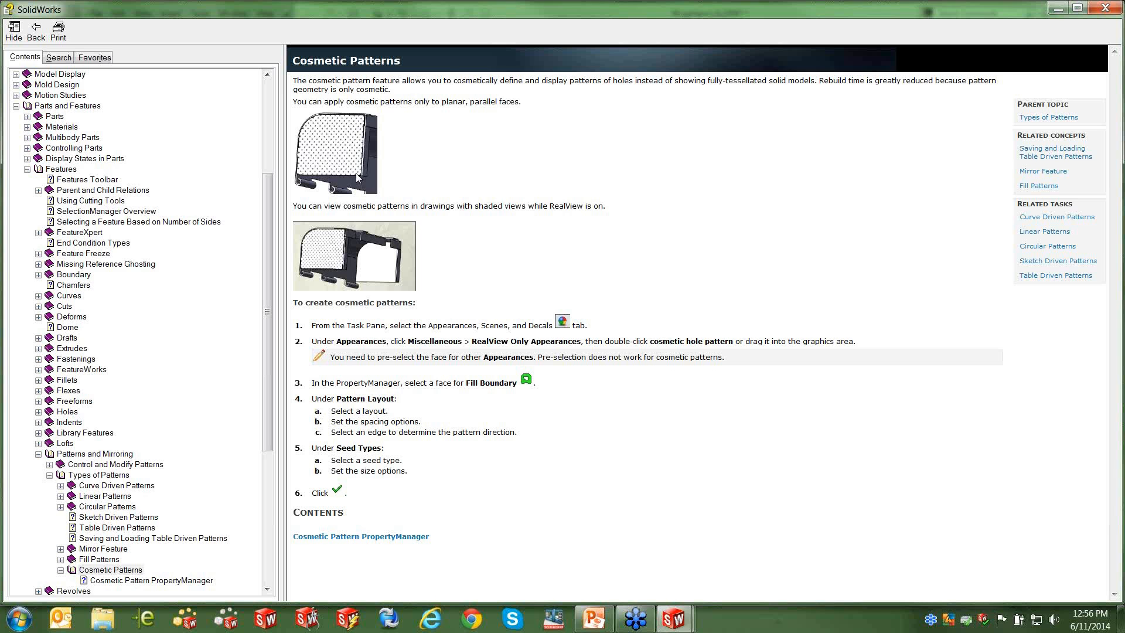
click(1105, 7)
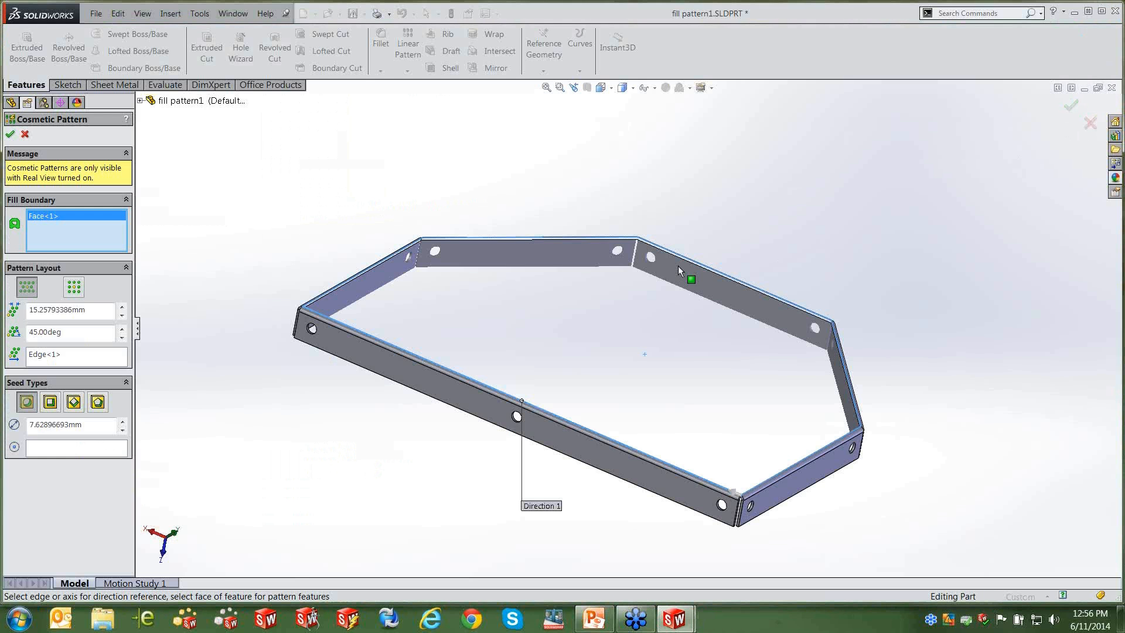
click(10, 134)
Open the part Patternof Pattern.SLDPRT from the Patterns folder.
click(96, 13)
click(115, 61)
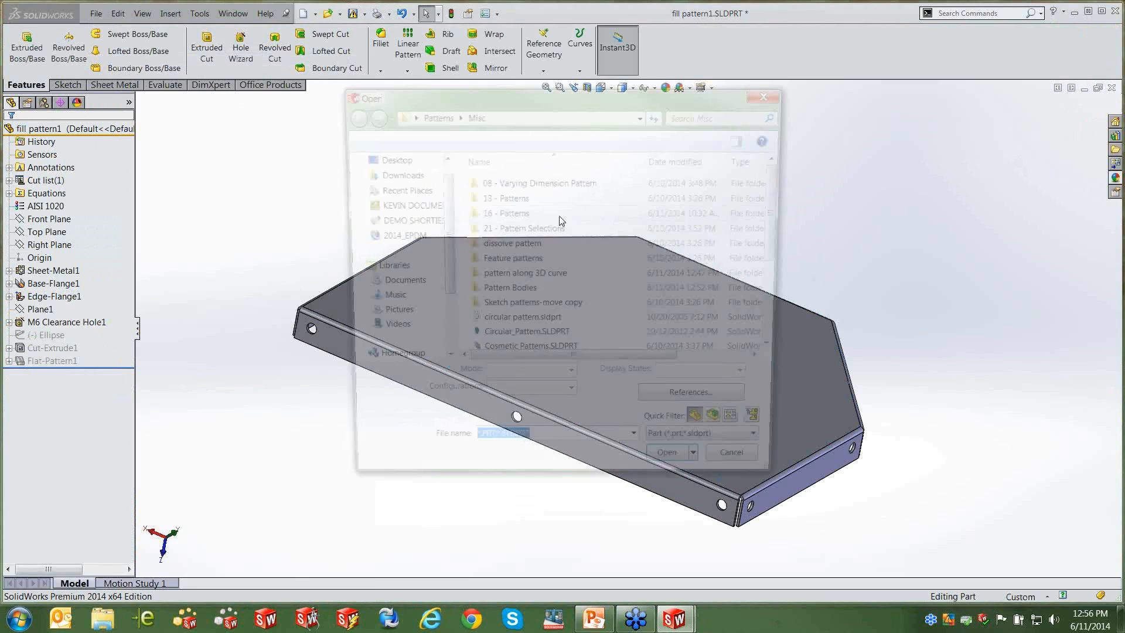
click(432, 113)
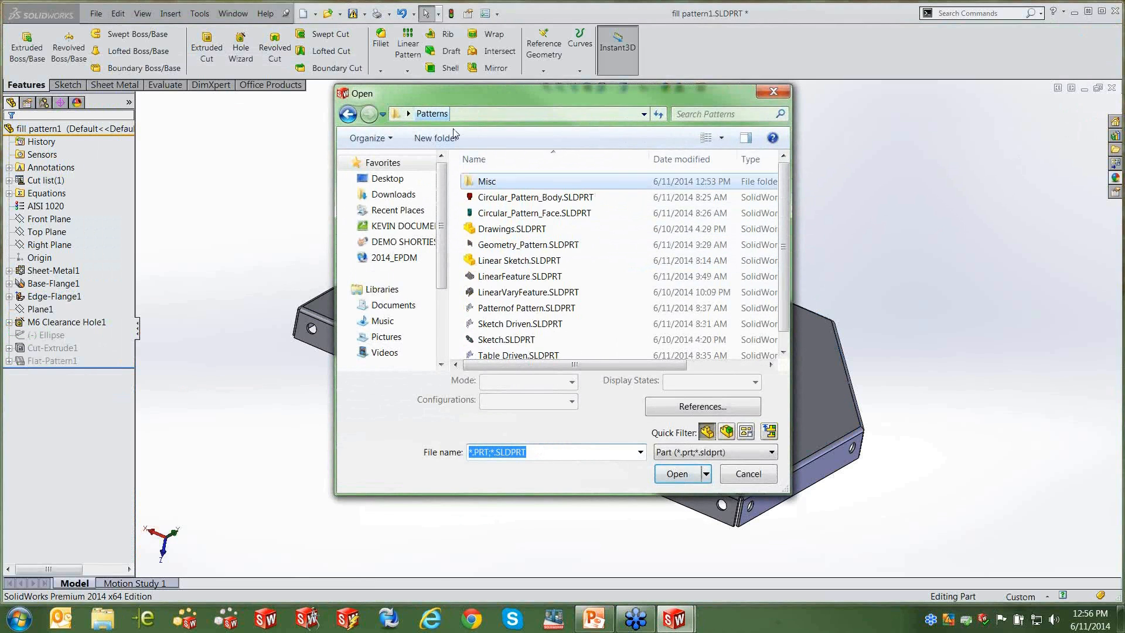
click(539, 310)
double_click(539, 310)
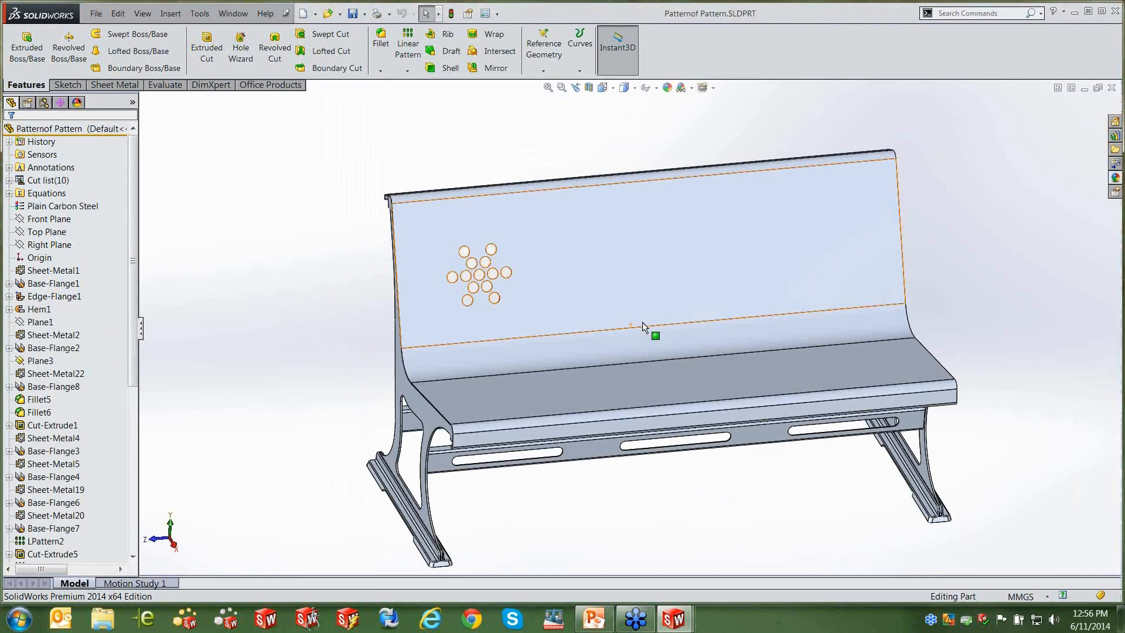
Start a linear pattern of CirPattern1 with the lower edge of the bench's backrest as Direction 1.
click(408, 70)
scroll(117, 356, down, 7)
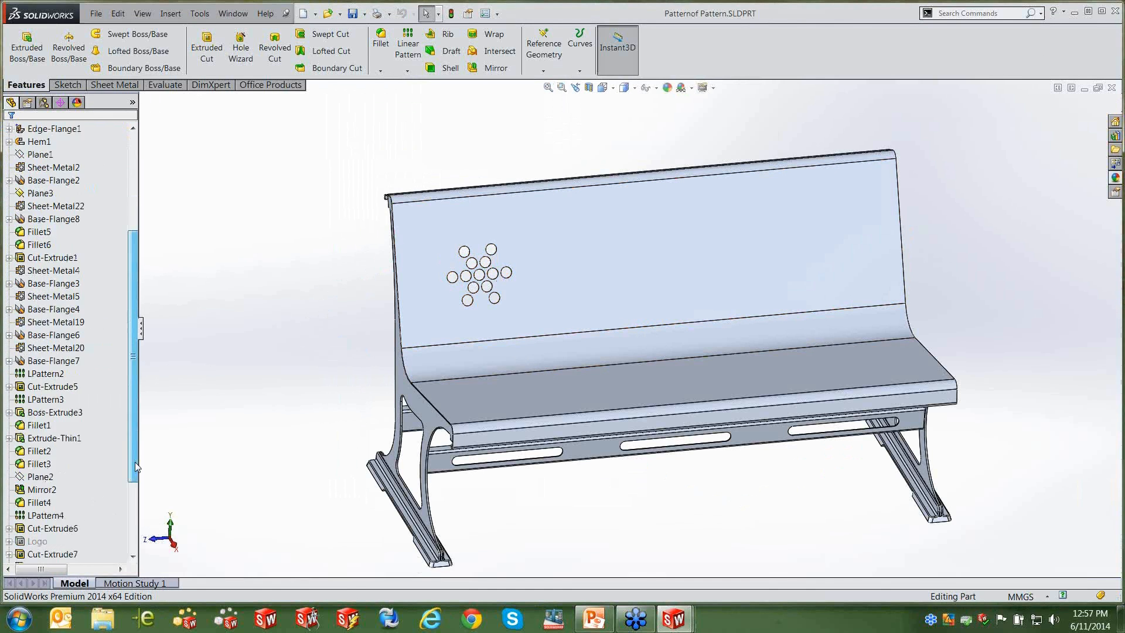
click(57, 462)
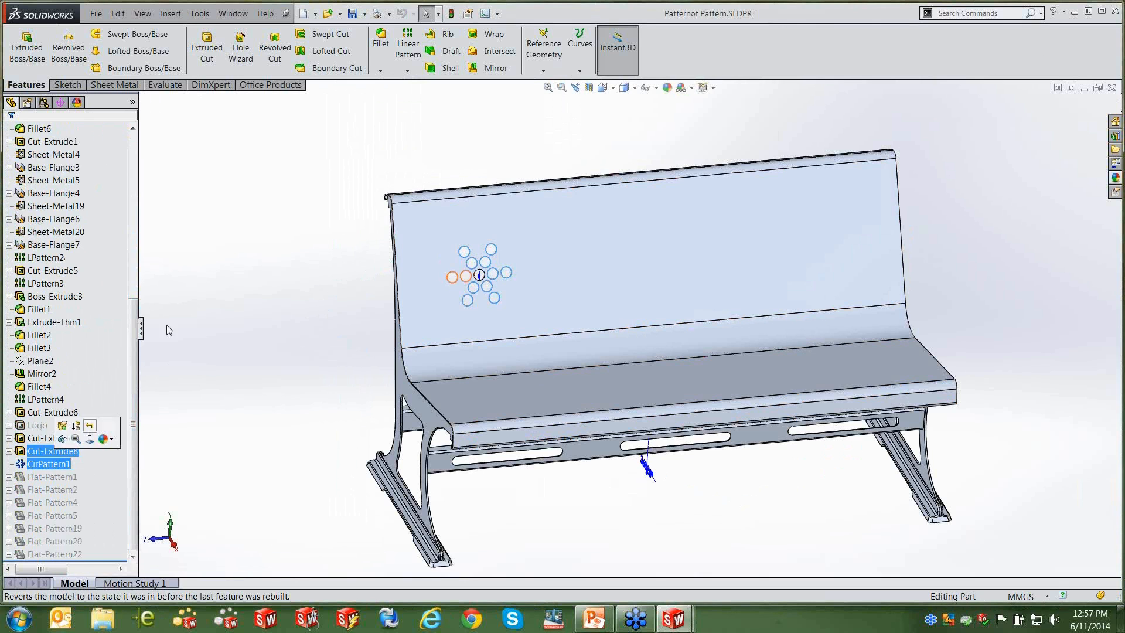
click(408, 71)
click(434, 84)
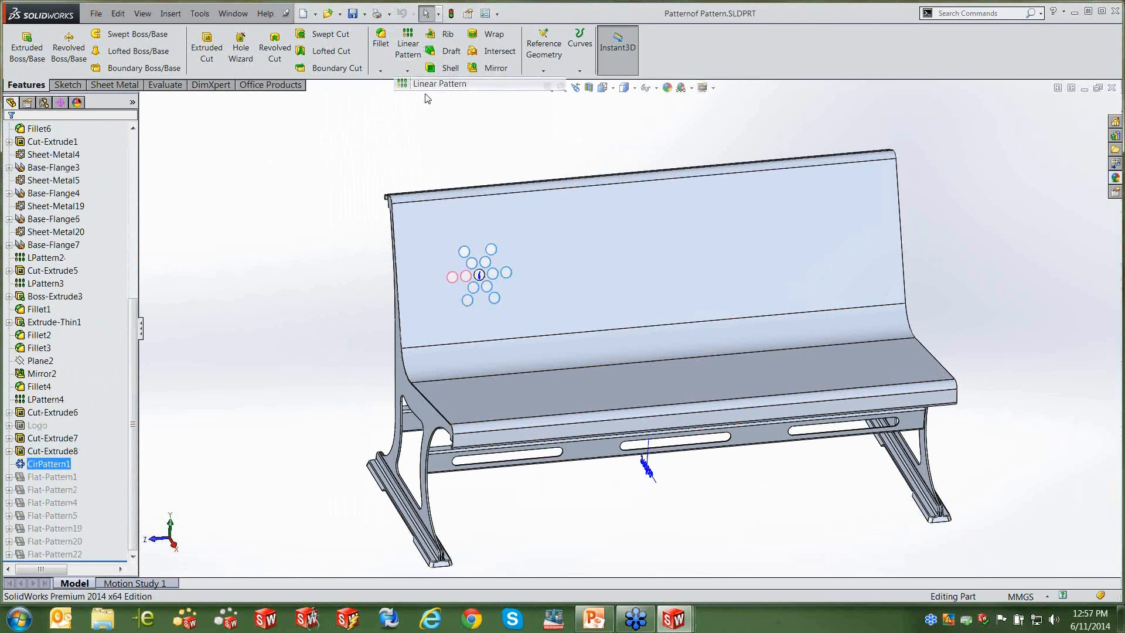
click(543, 338)
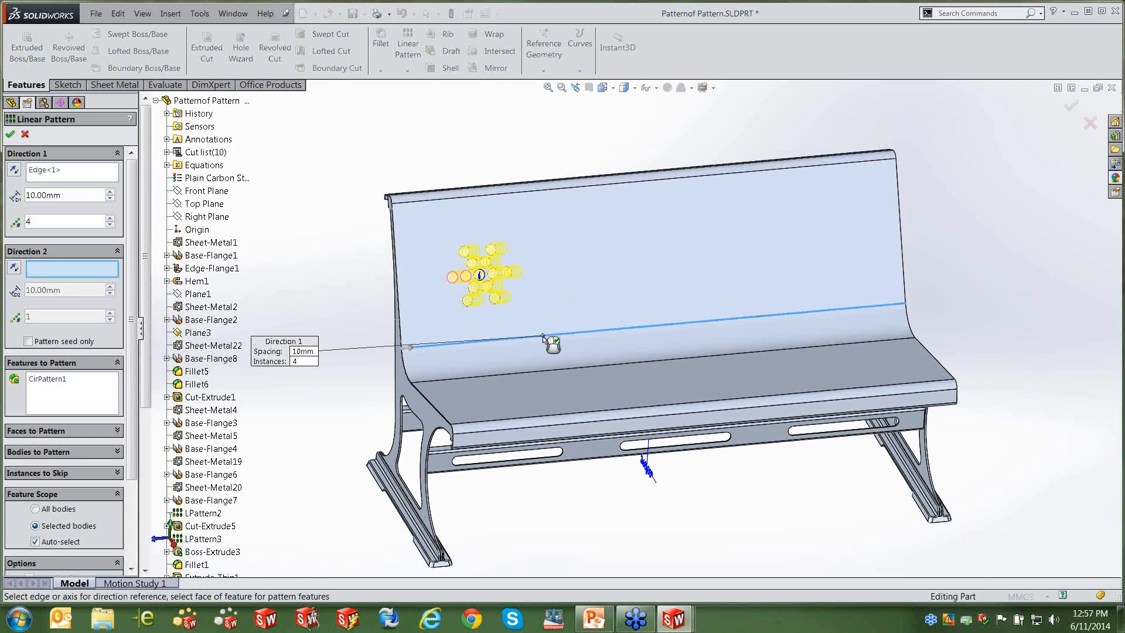
Increase the Direction 1 spacing until the four hole clusters spread across the backrest, and accept the linear pattern.
click(110, 192)
click(110, 192)
click(110, 192)
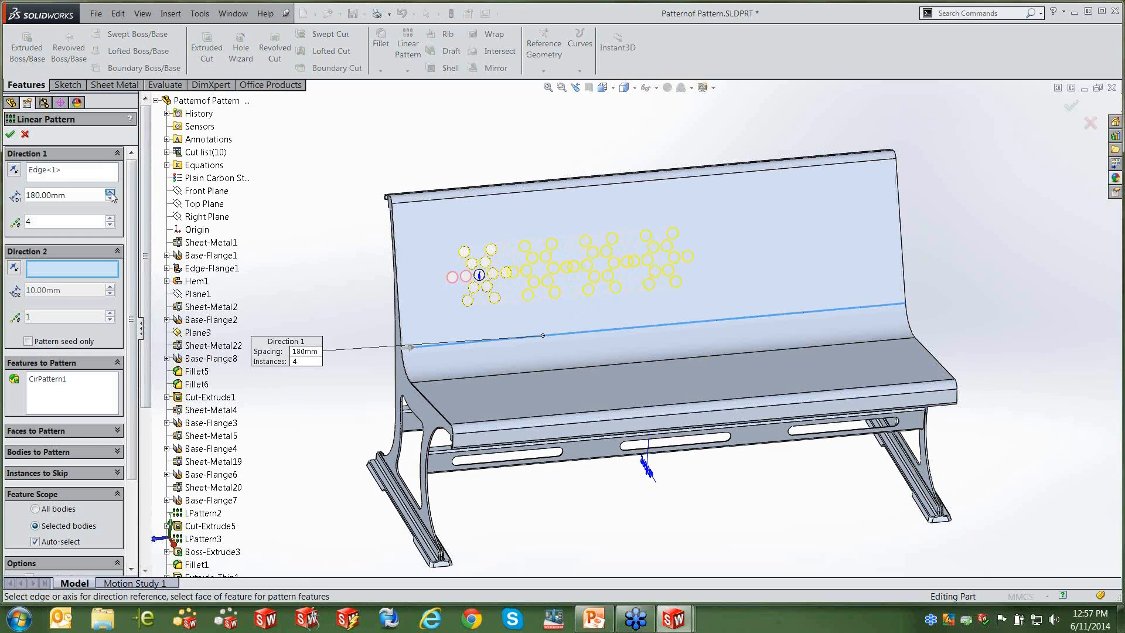
click(110, 192)
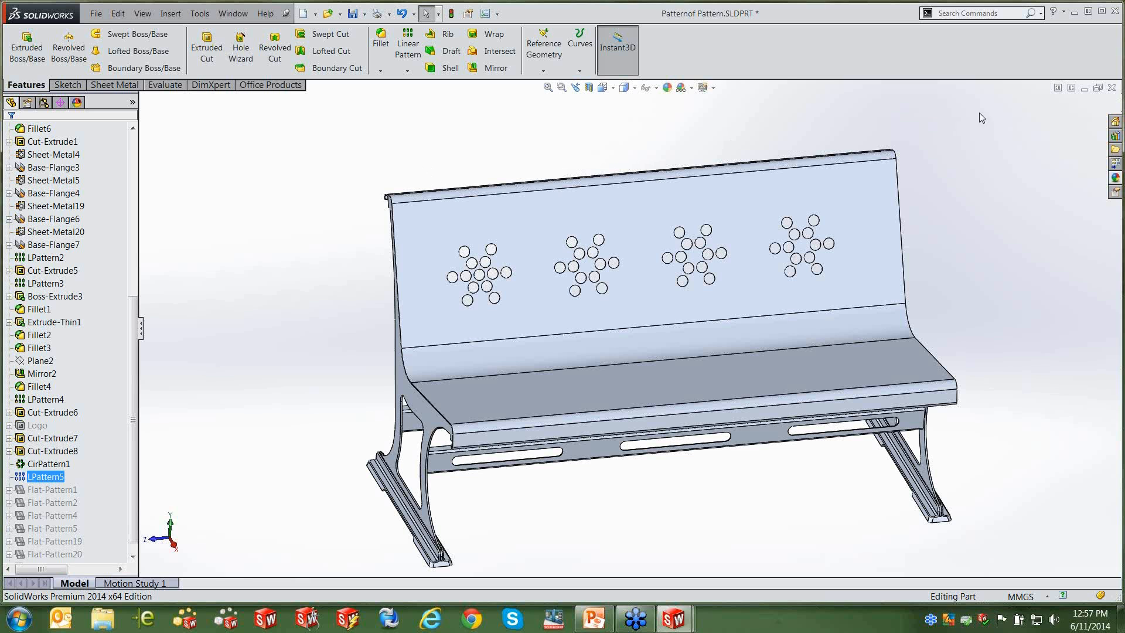
Switch to PowerPoint, present the Assembly Patterns slide full screen, and return to SolidWorks.
click(594, 618)
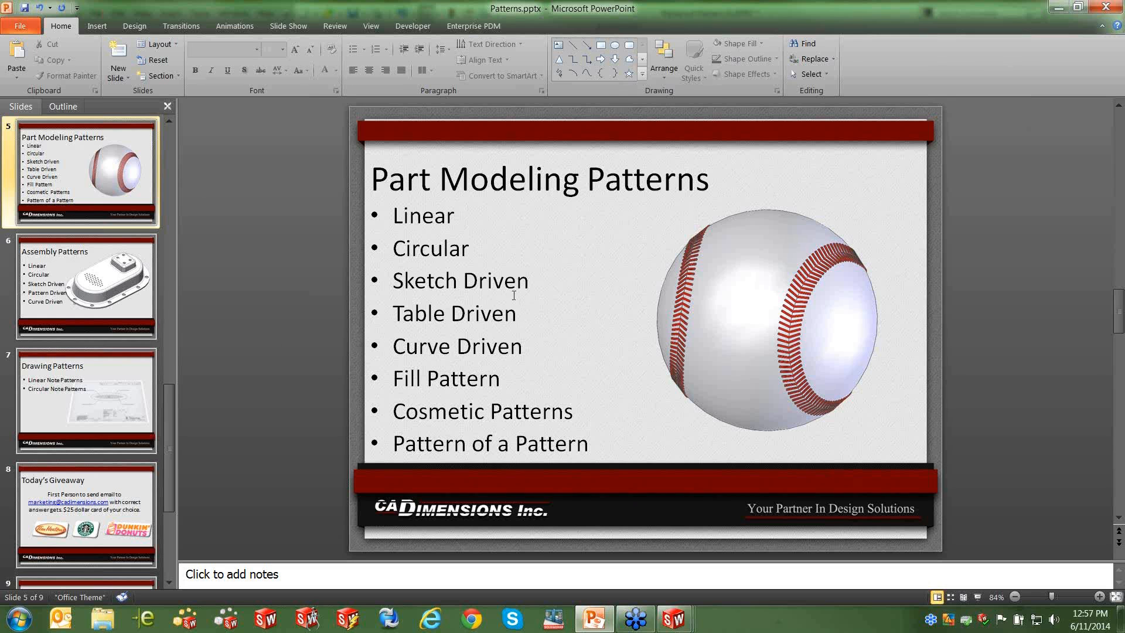
click(59, 313)
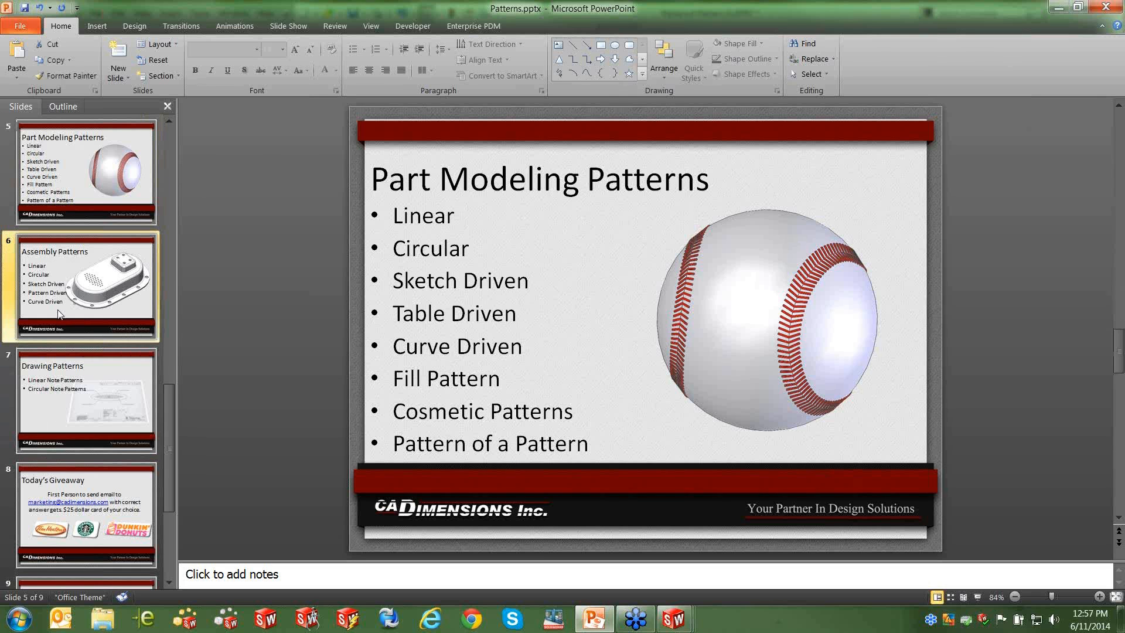
key(F5)
click(258, 369)
click(332, 410)
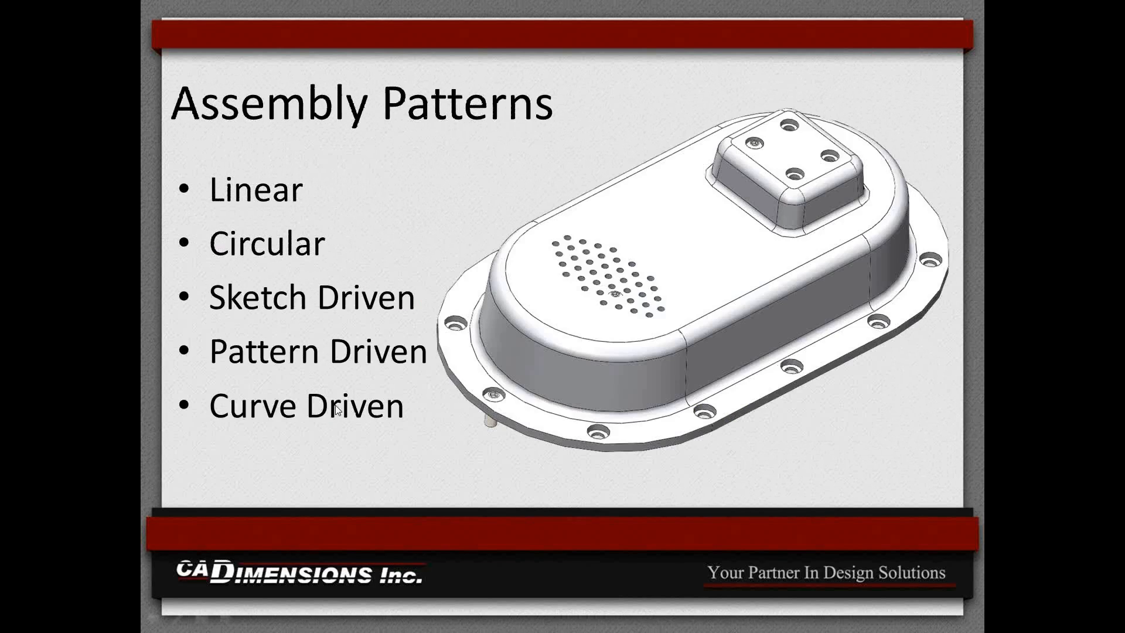
click(331, 407)
scroll(335, 405, up, 1)
key(Escape)
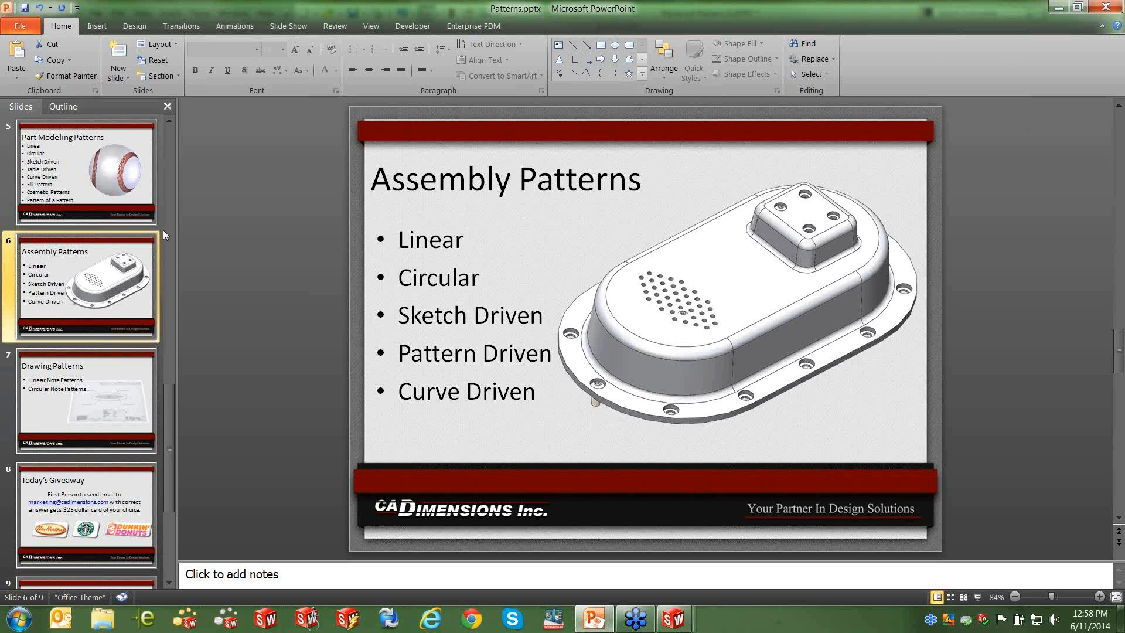
click(1058, 7)
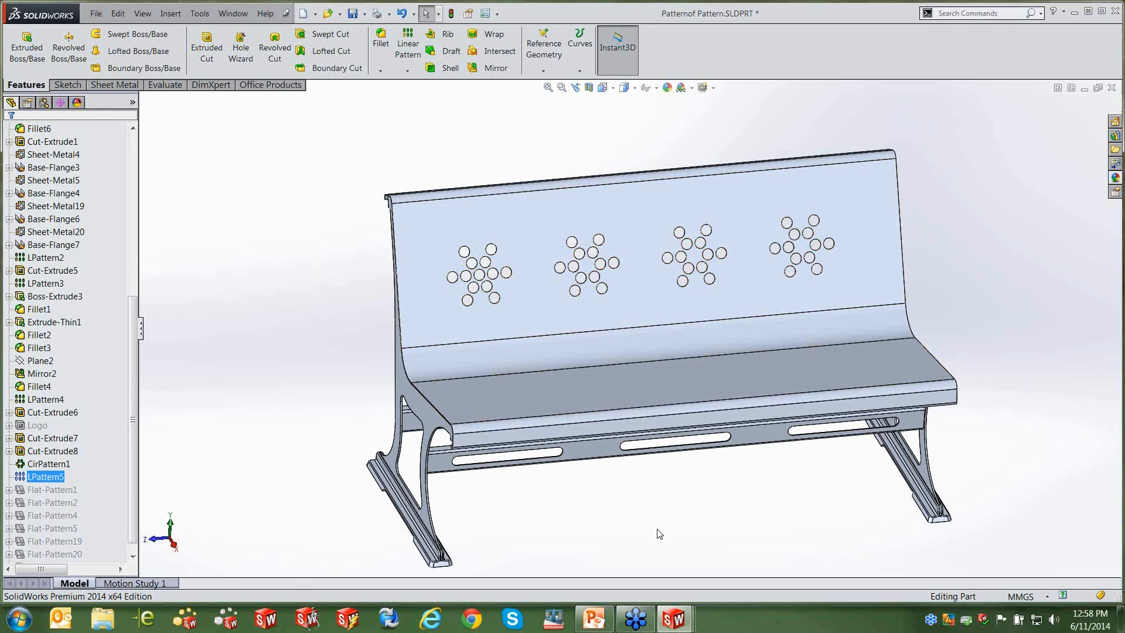
Open the assembly feature driven pattern.SLDASM from the 16 - Patterns folder inside Misc, filtering the file list to assemblies.
click(96, 13)
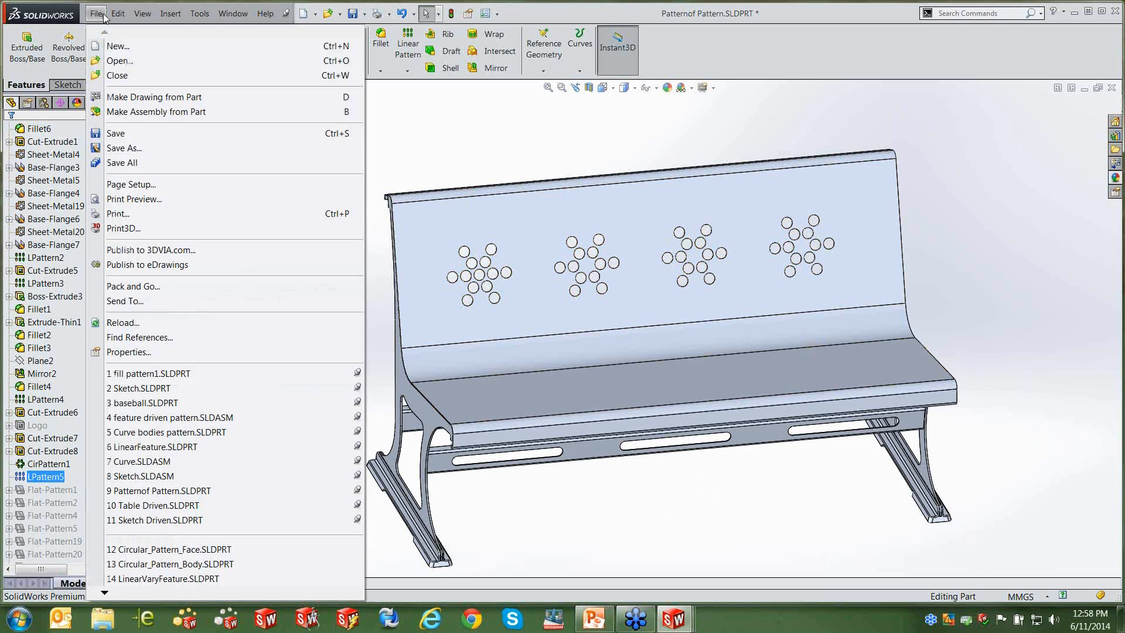
click(399, 163)
key(ctrl+o)
click(726, 432)
click(706, 431)
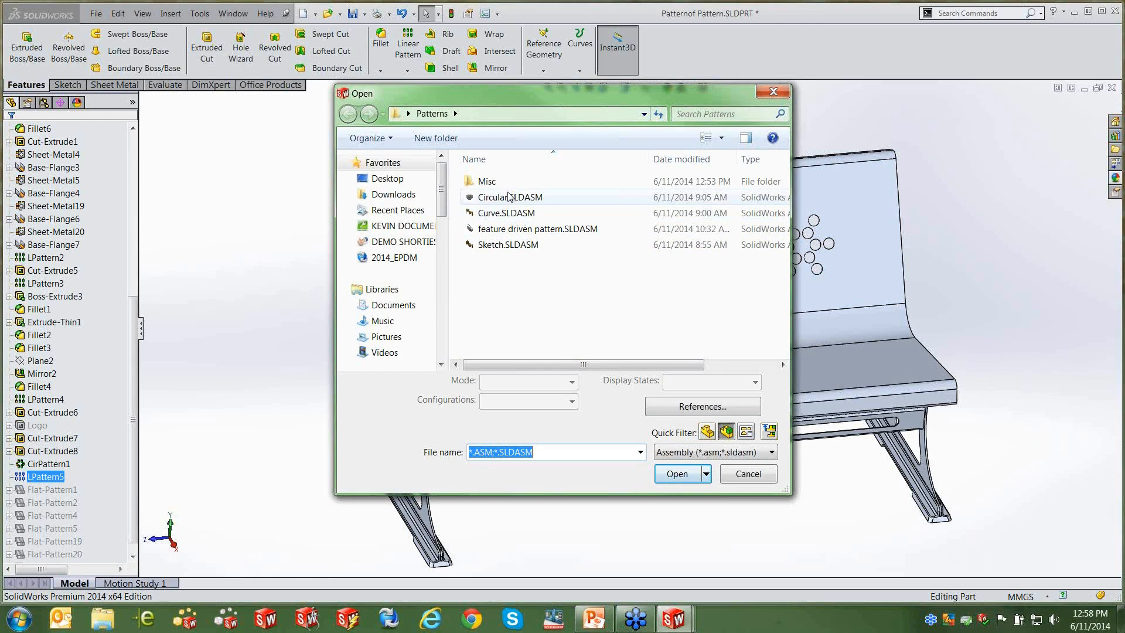
double_click(491, 182)
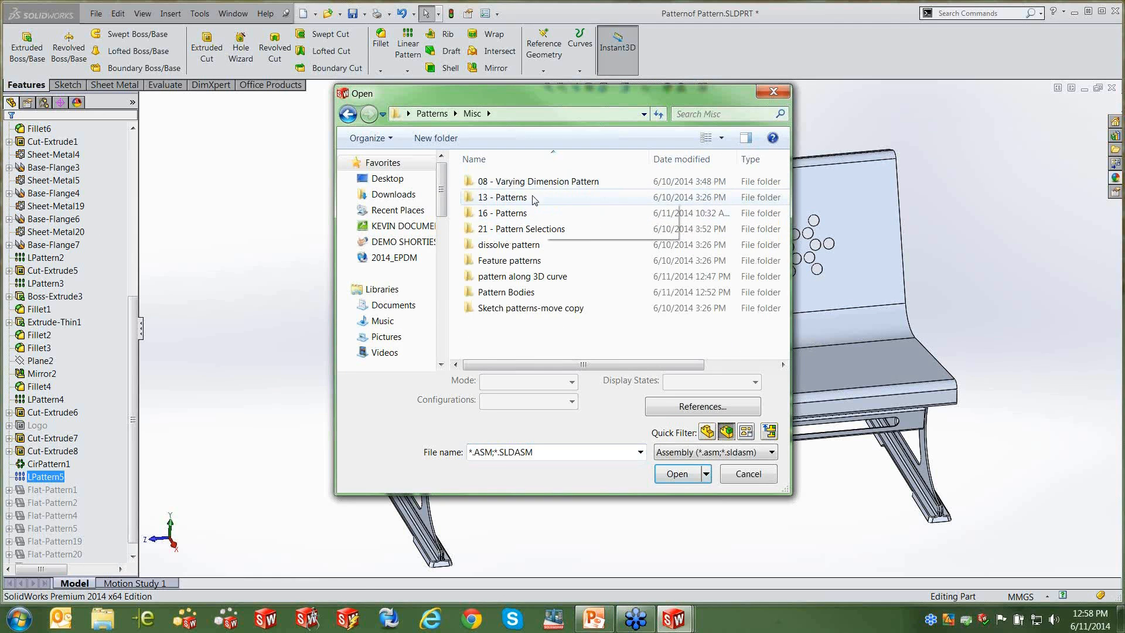
double_click(533, 199)
click(348, 113)
double_click(529, 213)
click(529, 198)
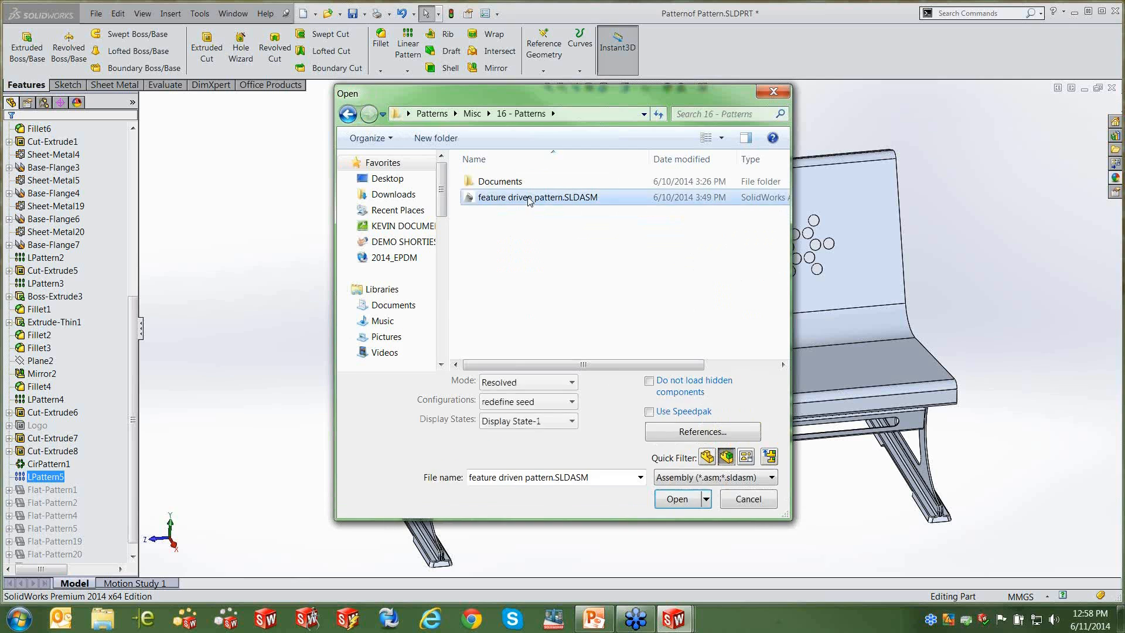
double_click(529, 198)
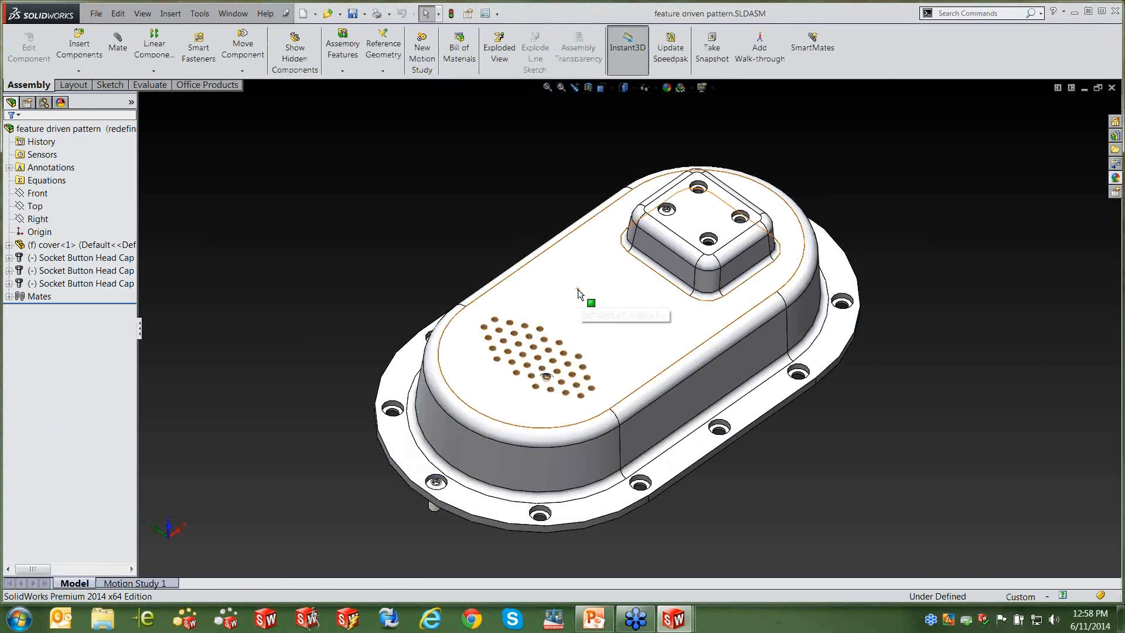
Start a pattern driven component pattern of the socket button head cap screw at the small hole grid, driven by the cover's Fill Pattern1.
scroll(552, 385, up, 5)
scroll(603, 369, down, 2)
drag(623, 336, 623, 332)
scroll(623, 340, up, 2)
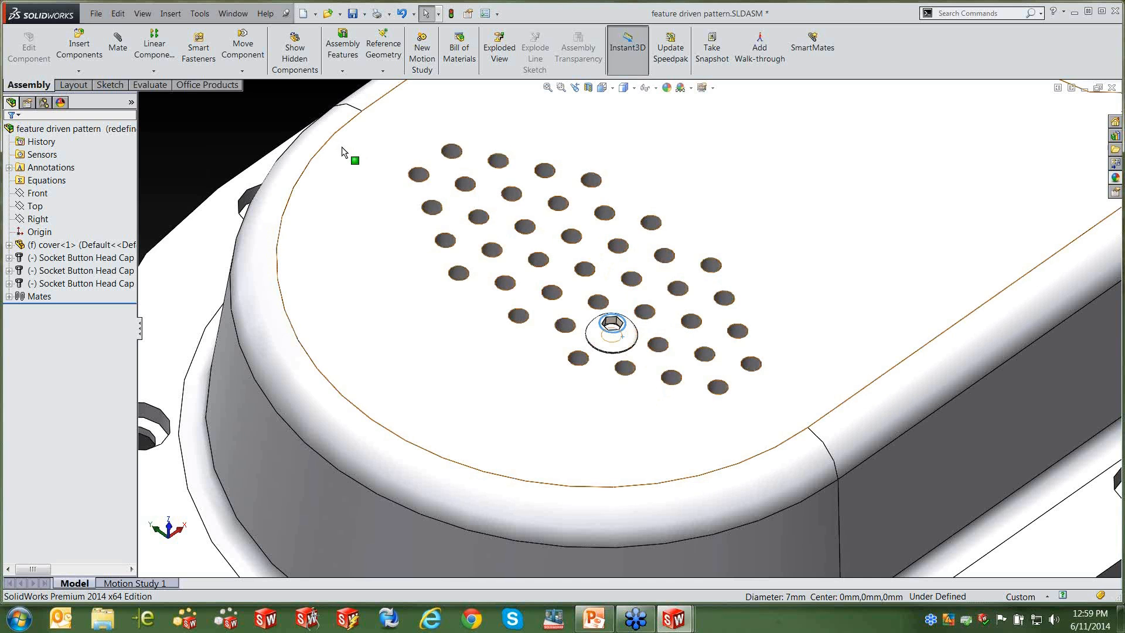
click(153, 72)
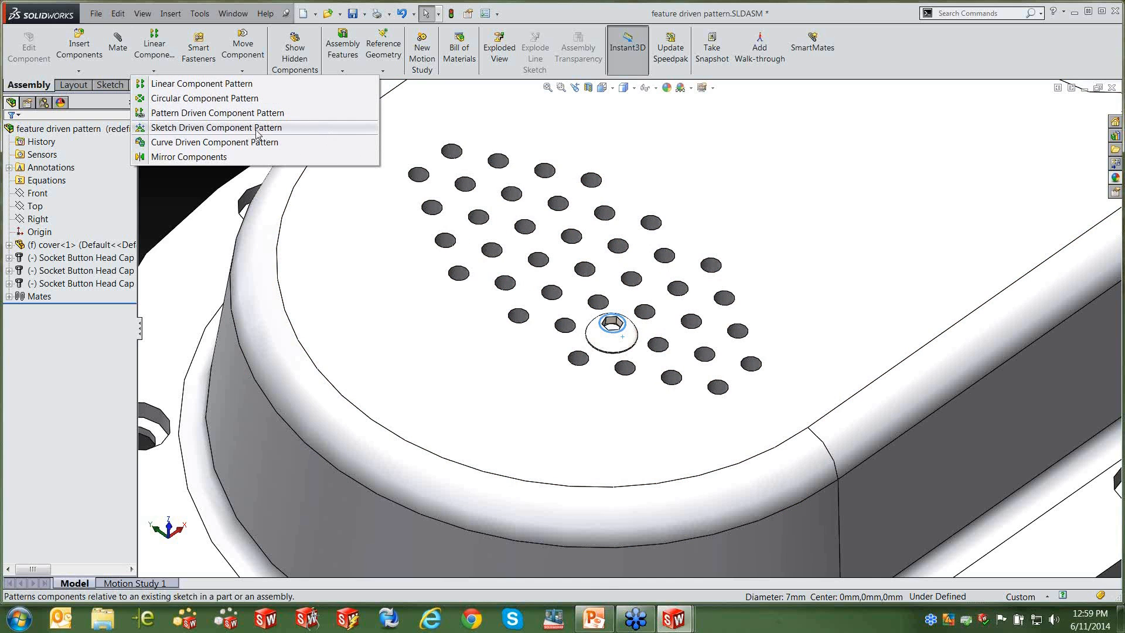
click(244, 114)
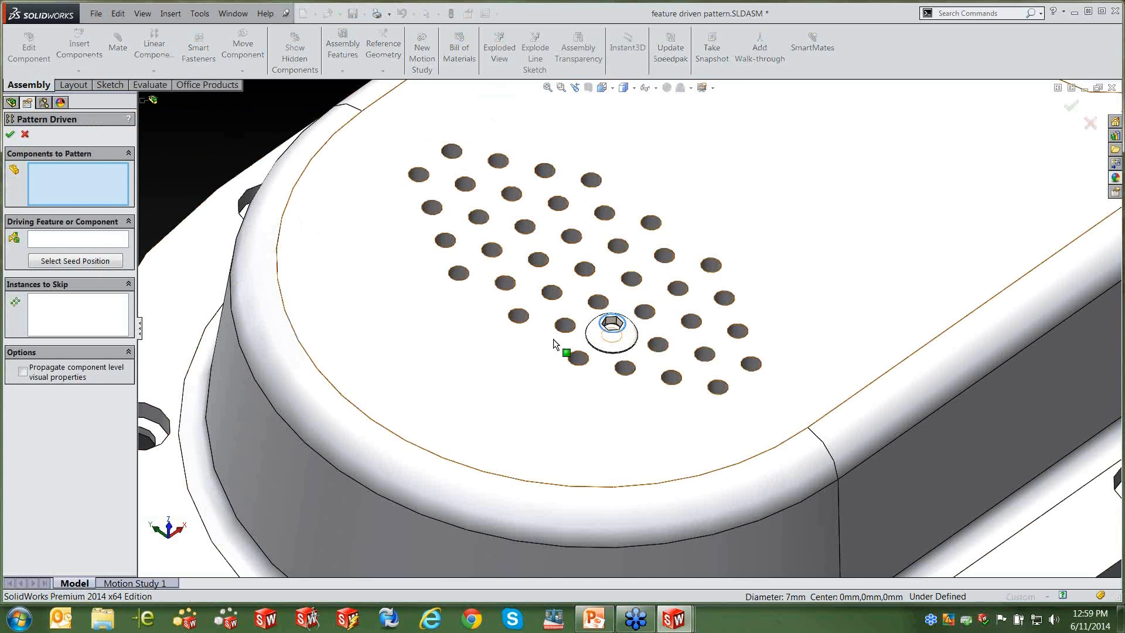
click(626, 343)
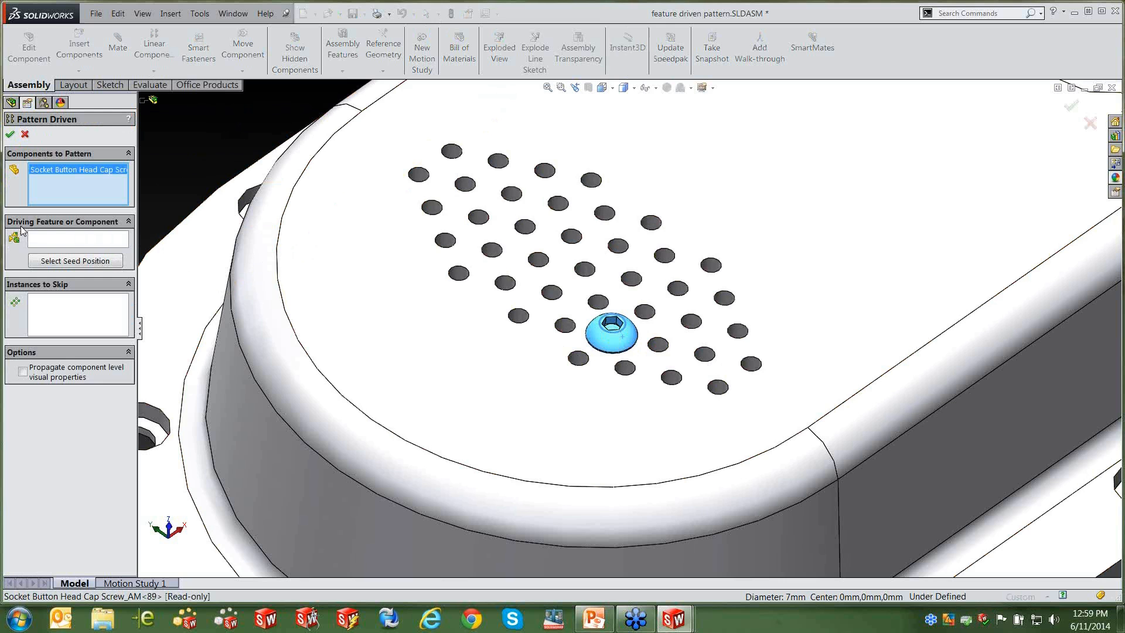
click(101, 239)
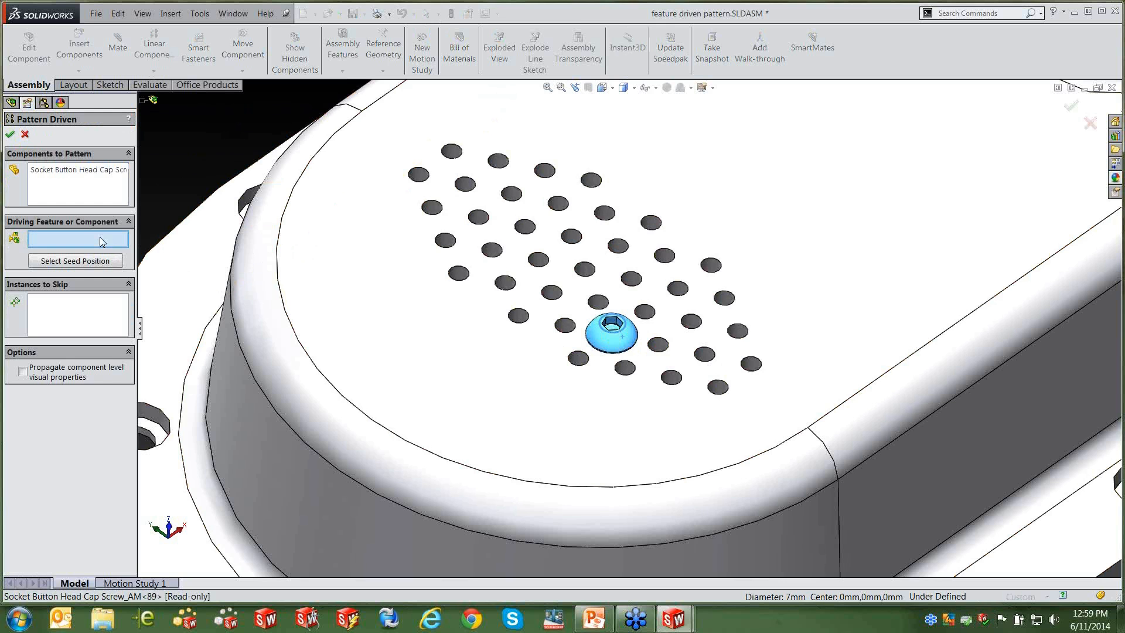
click(599, 303)
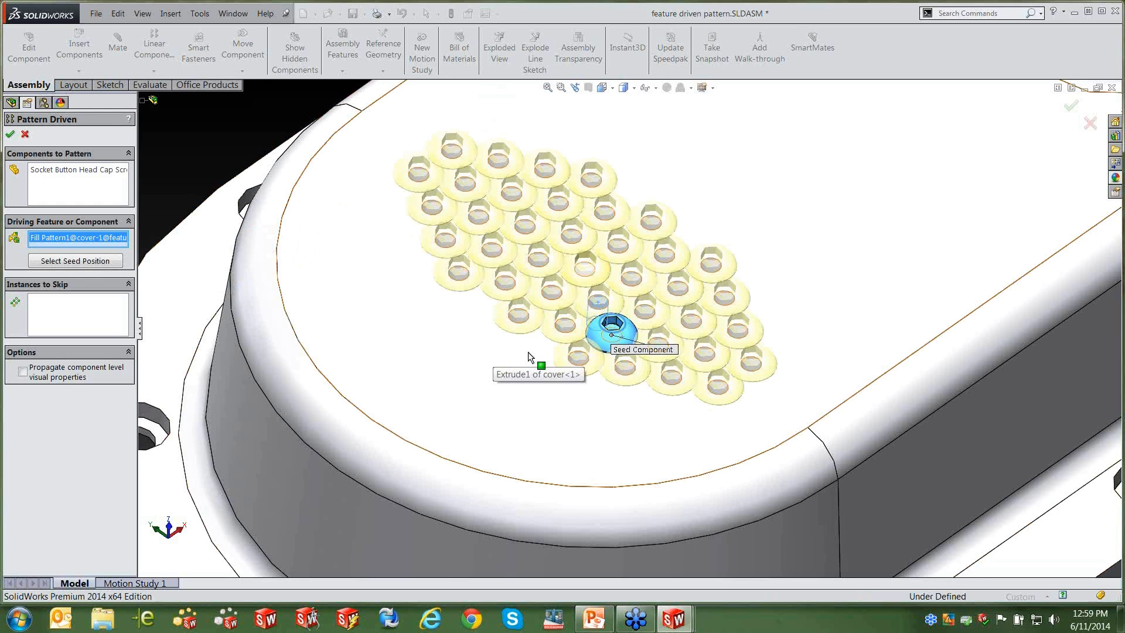
Try the far corner hole of the grid as the seed position of the screw pattern.
middle_drag(583, 412, 614, 374)
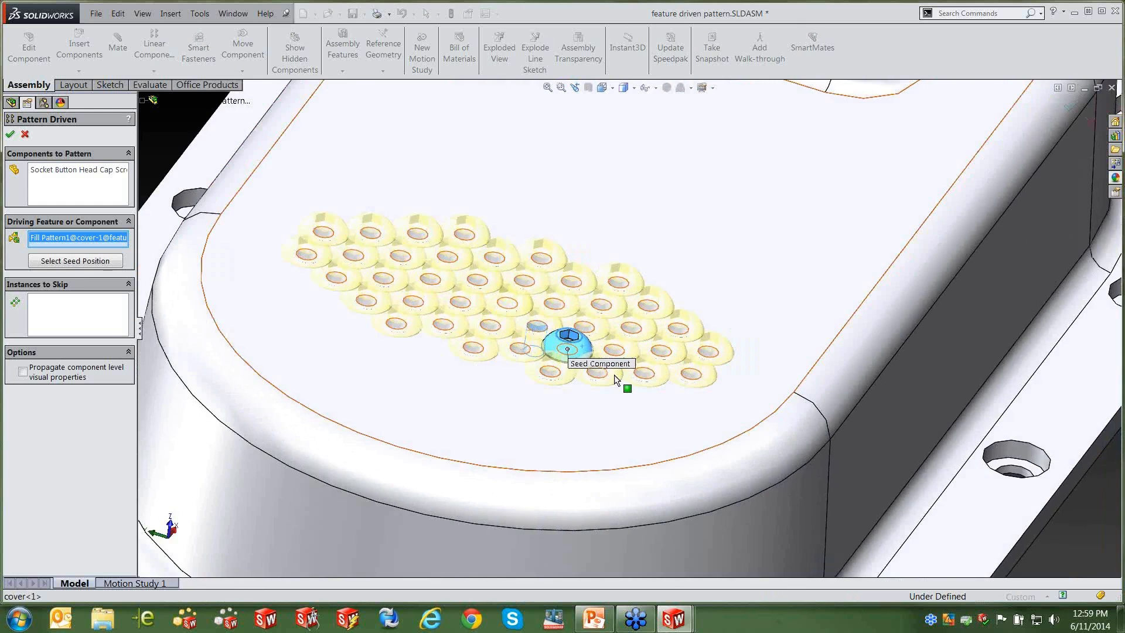
scroll(614, 348, down, 5)
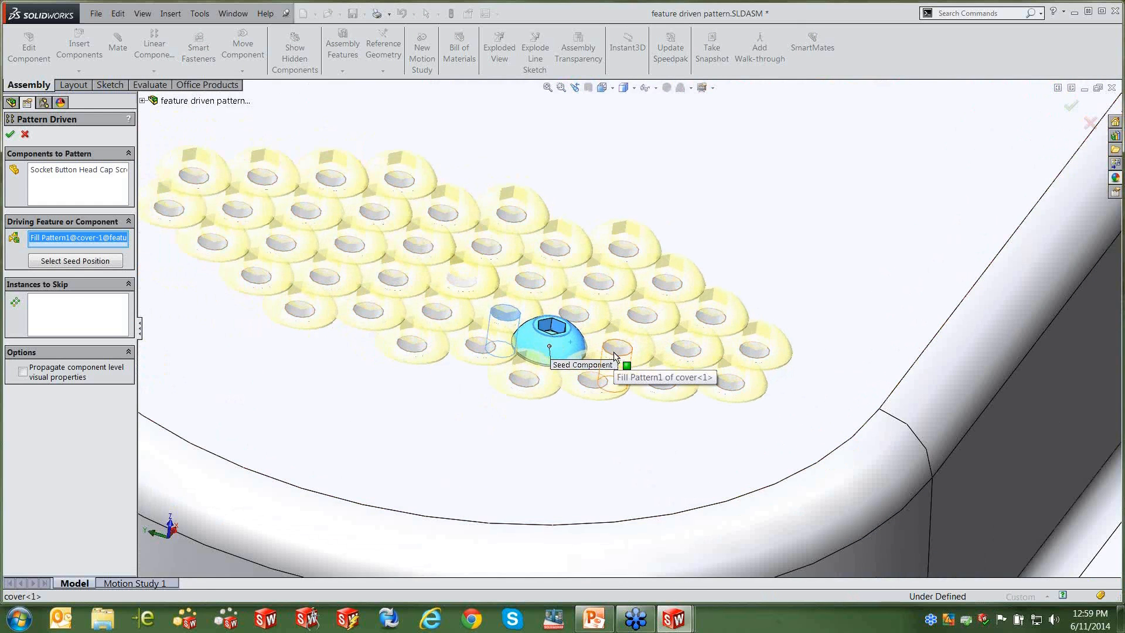
click(85, 265)
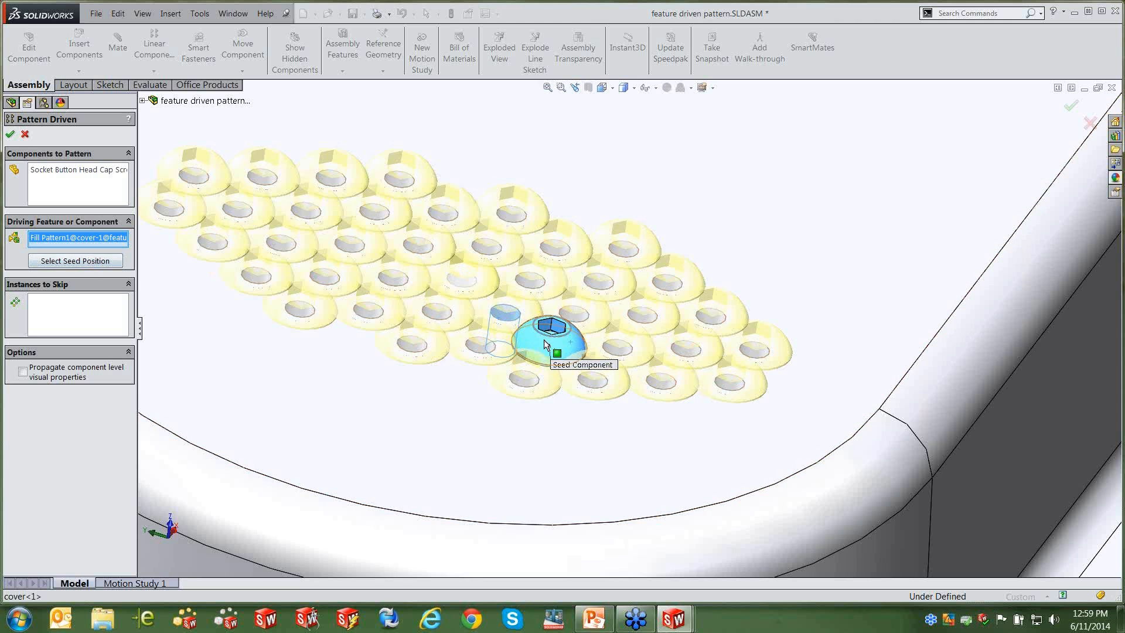
click(80, 262)
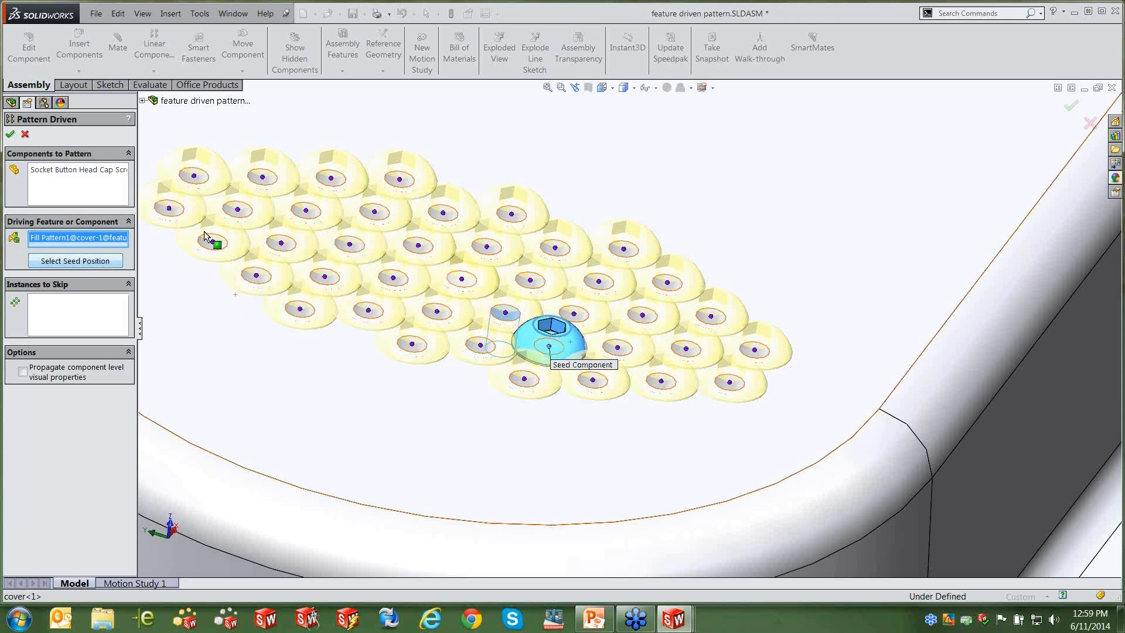
click(194, 175)
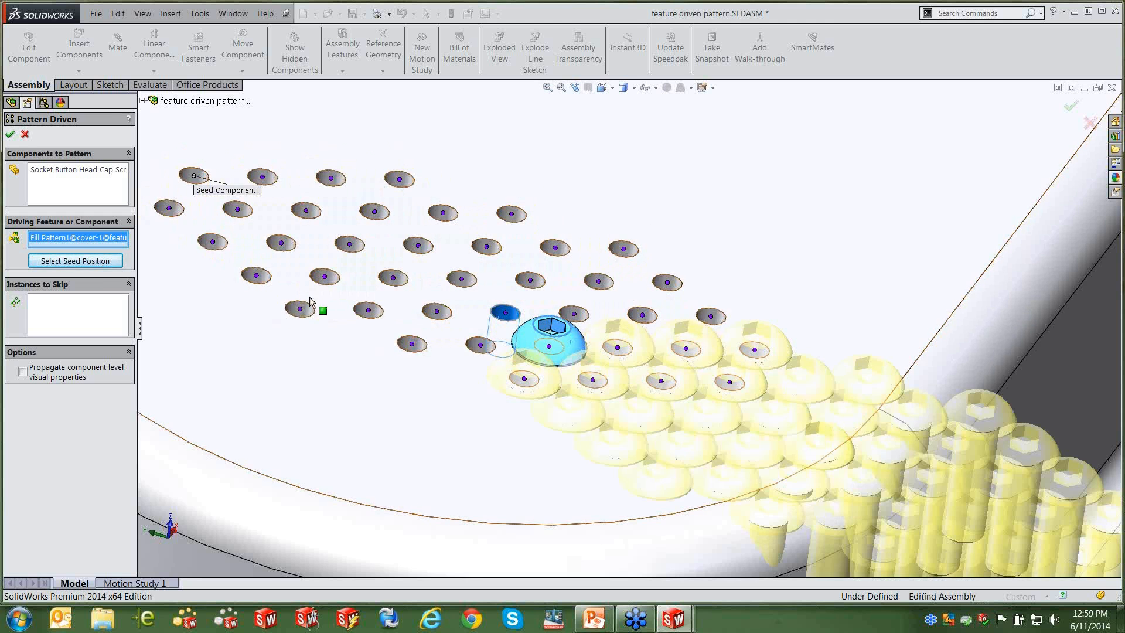
scroll(310, 301, up, 4)
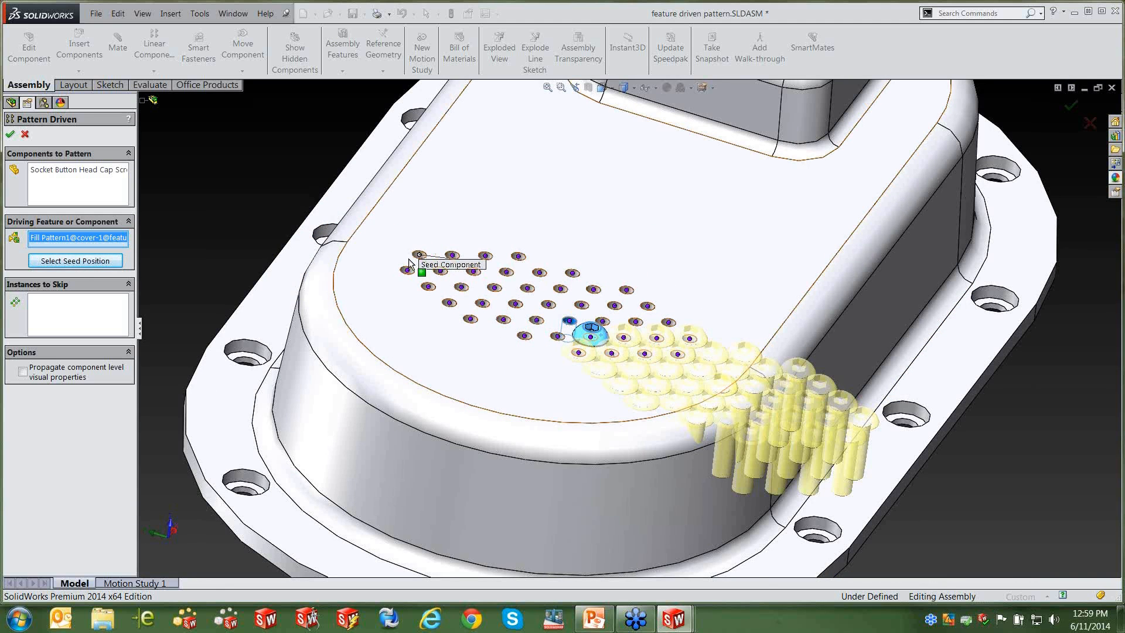
Try to move the seed position back to the hole under the screw.
click(57, 262)
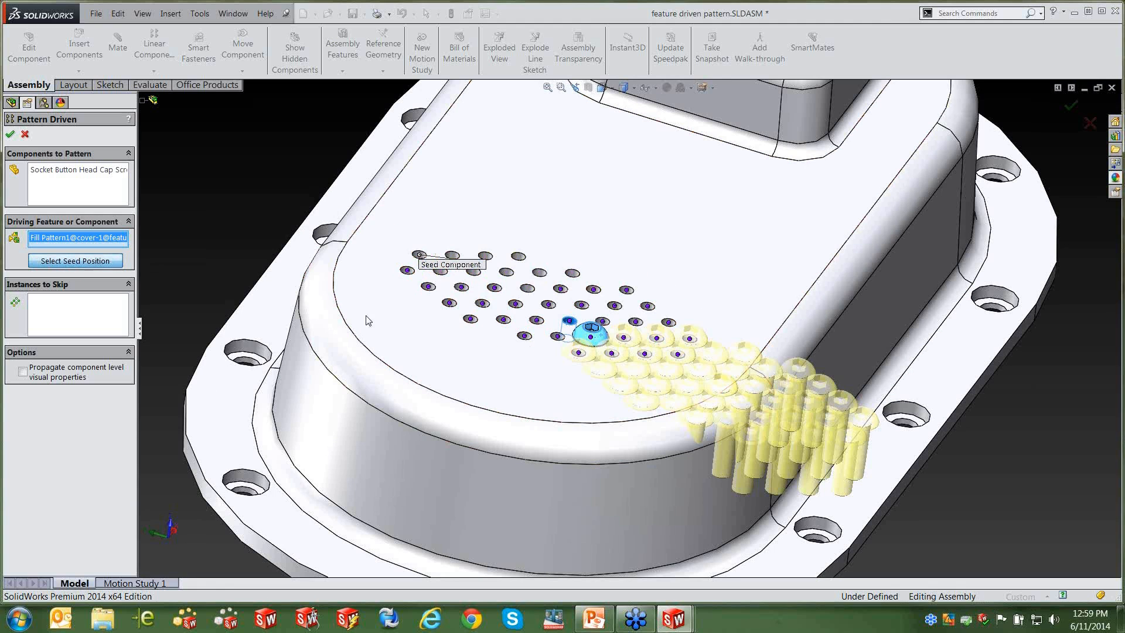
click(593, 339)
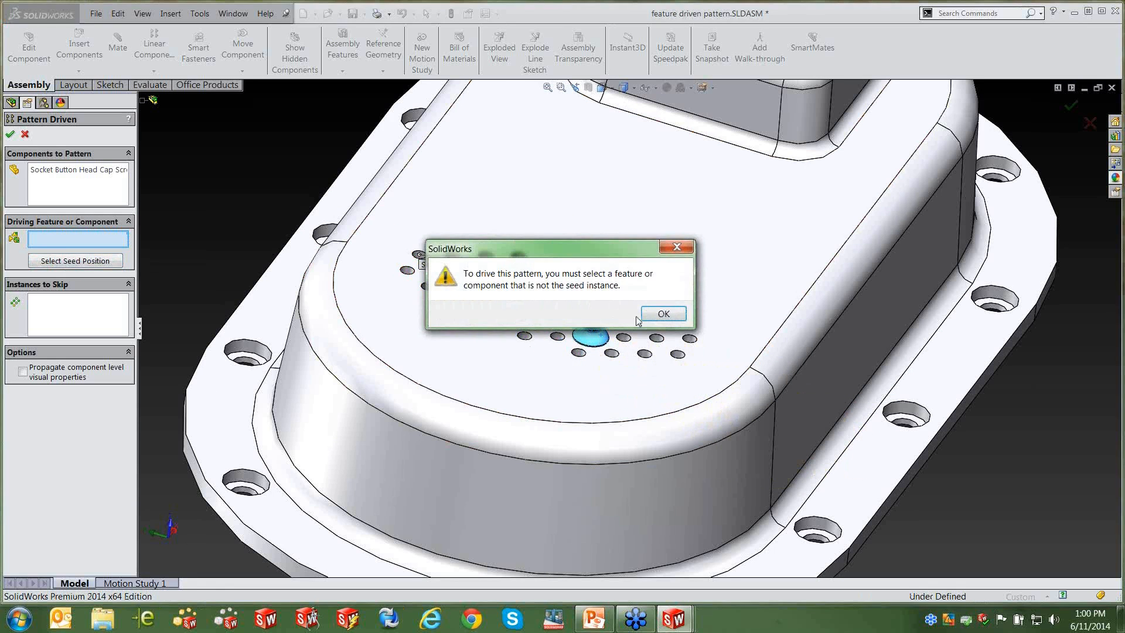
click(659, 312)
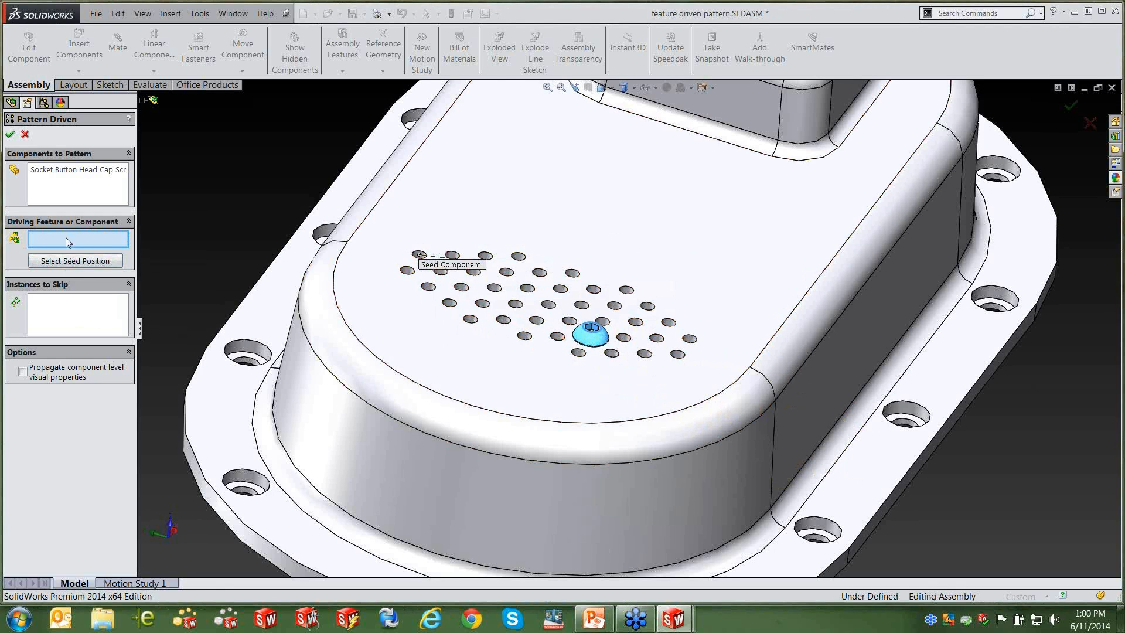
Reselect Fill Pattern1 as the driving feature with the seed position at the screw's own hole, and accept the pattern without skipping instances.
click(547, 306)
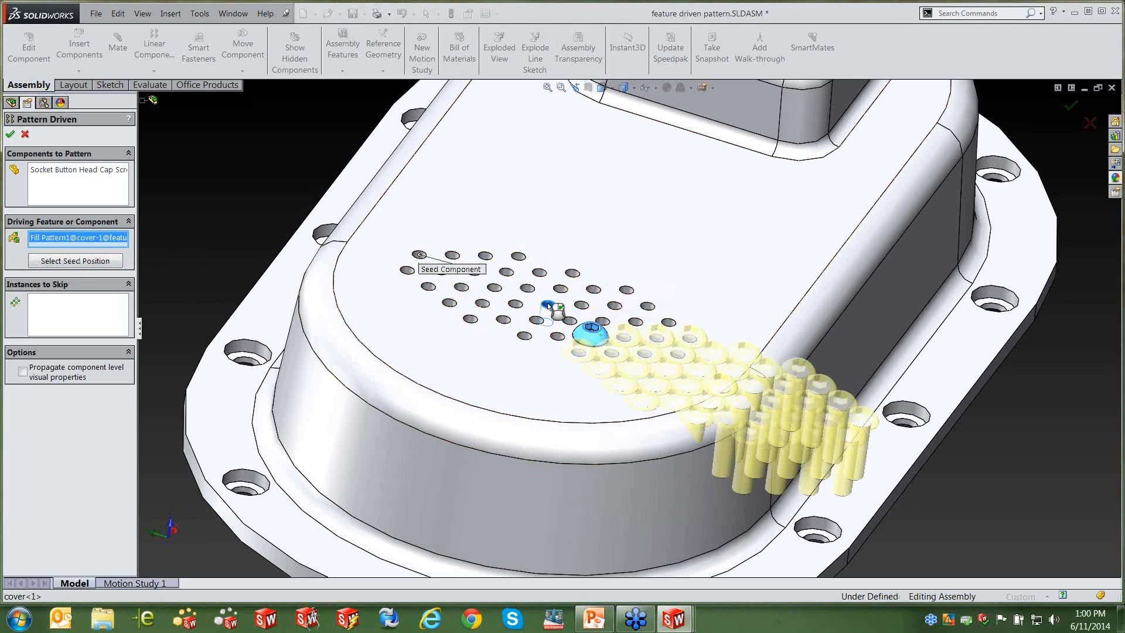
click(75, 261)
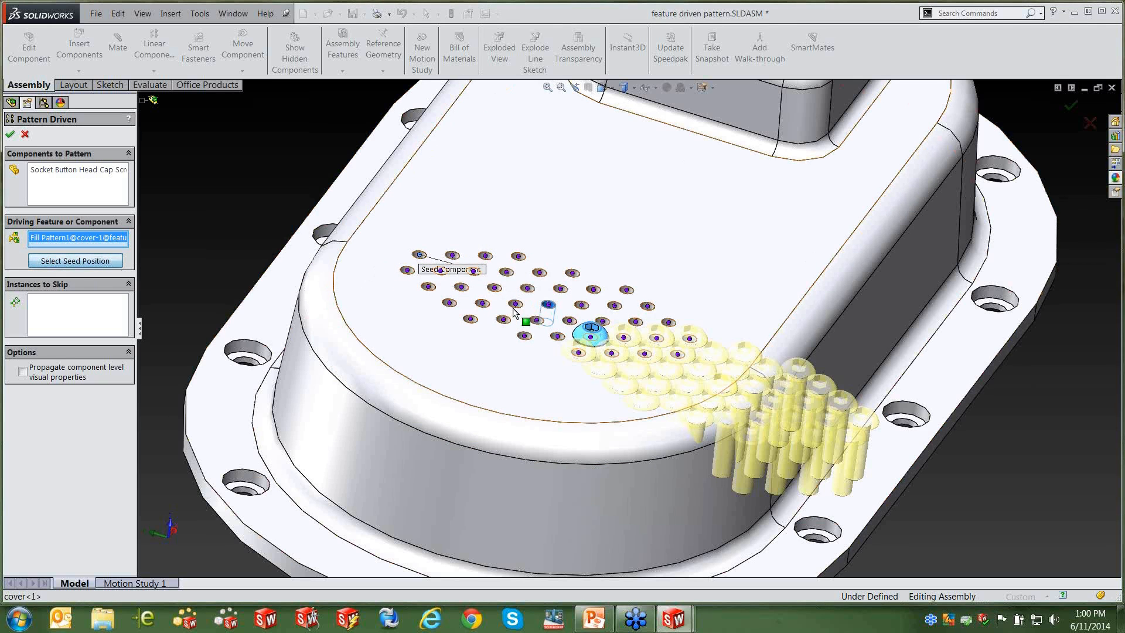
click(590, 337)
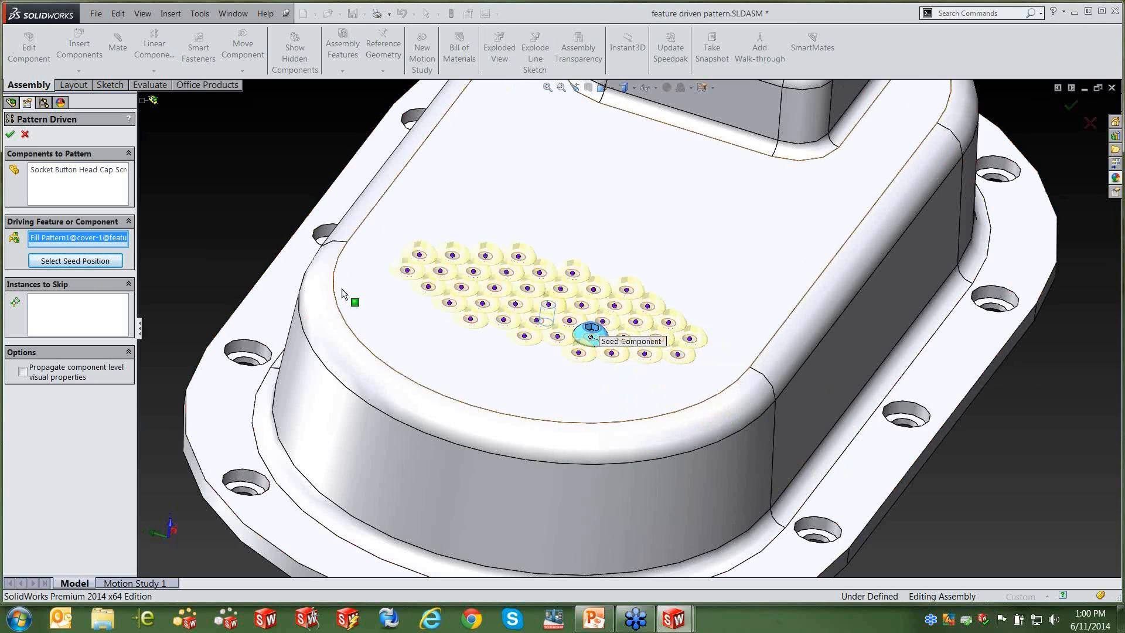
click(58, 317)
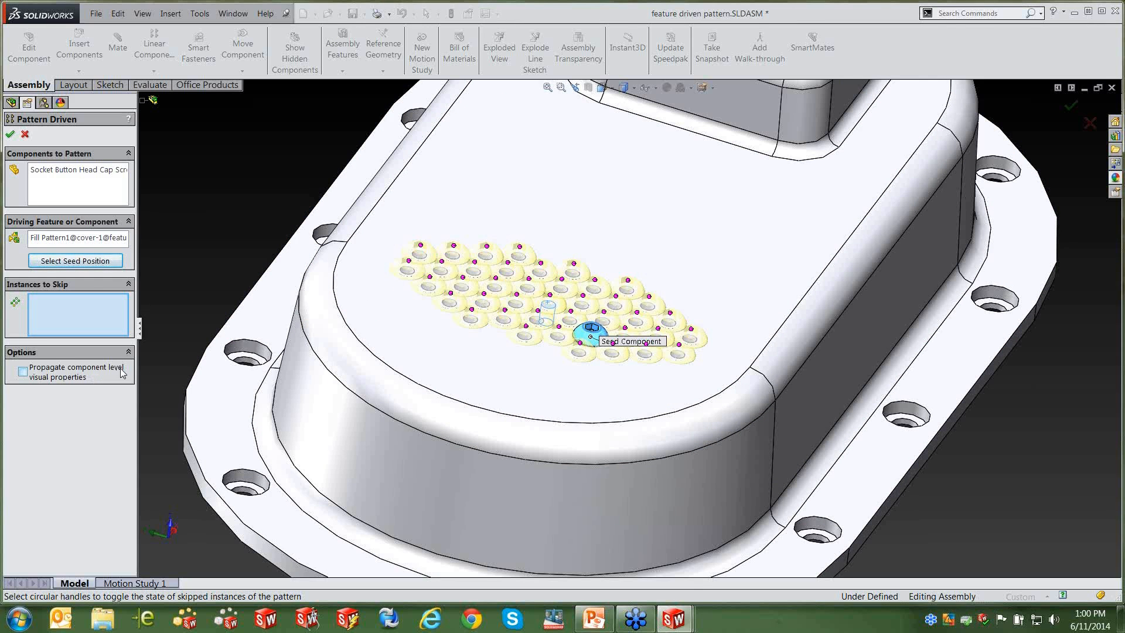
click(11, 136)
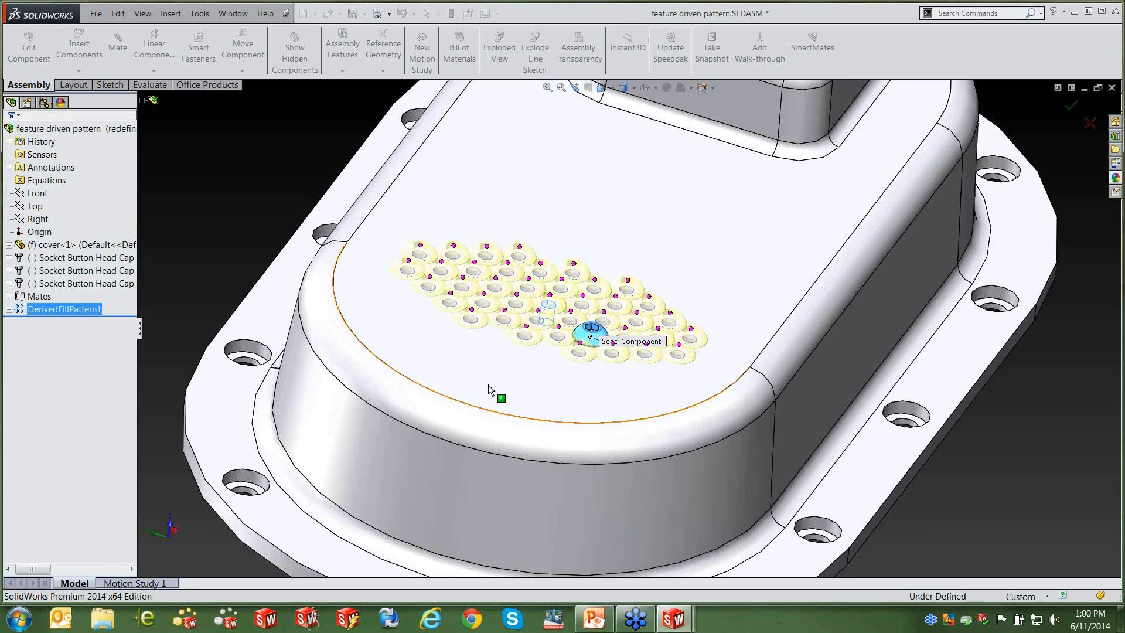
Open the assembly Sketch.SLDASM from the Patterns folder.
middle_drag(692, 321, 683, 381)
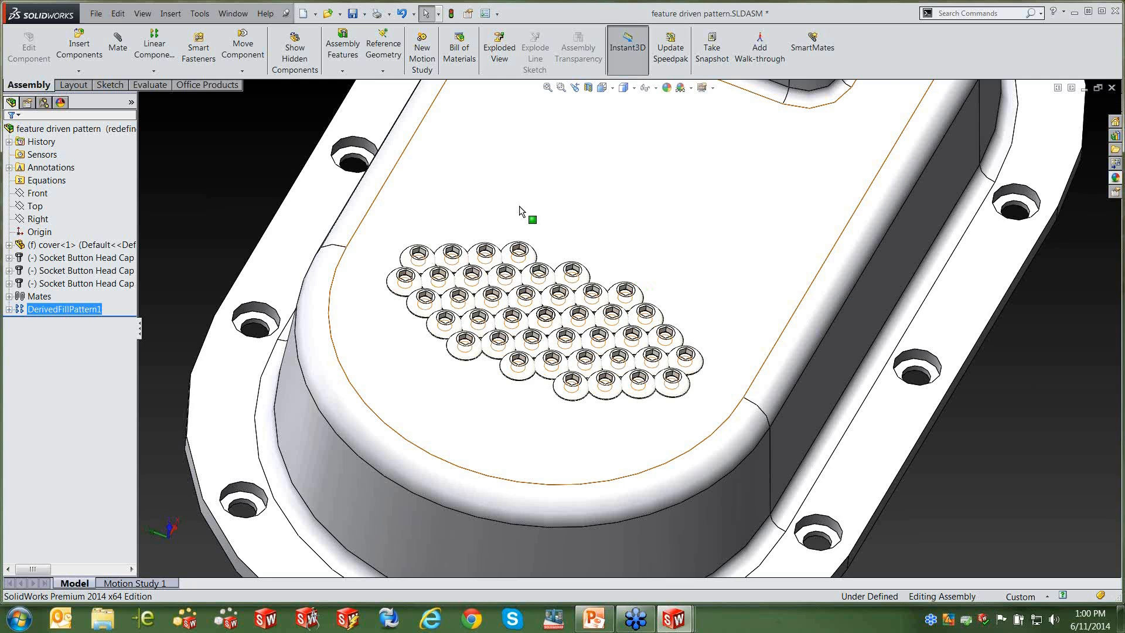
scroll(454, 214, up, 4)
middle_drag(481, 181, 474, 171)
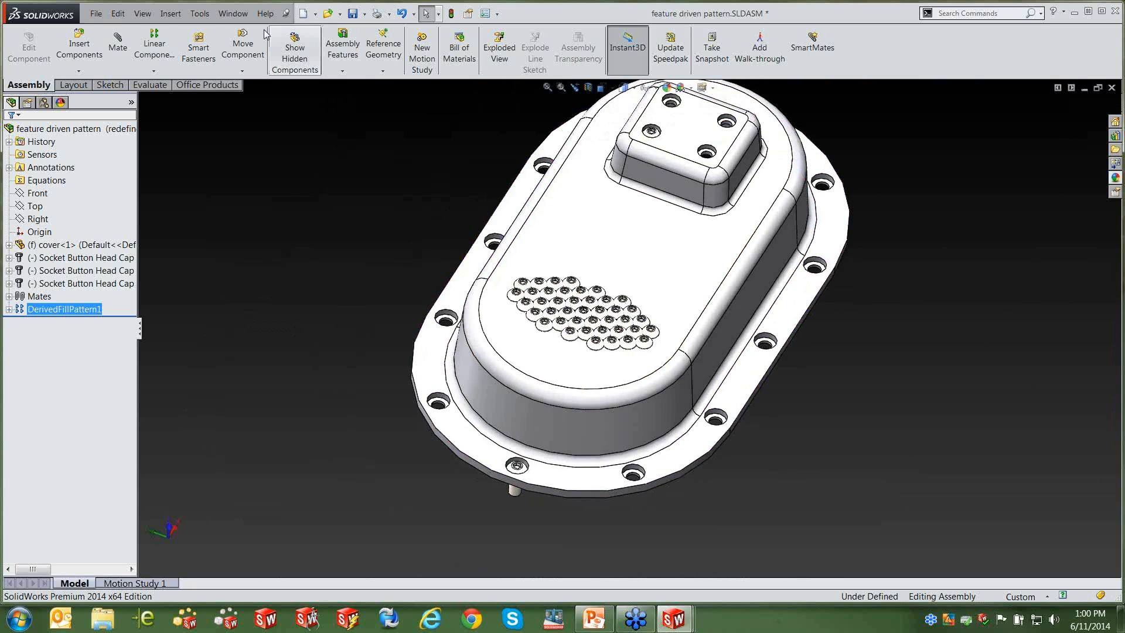
click(95, 13)
click(117, 61)
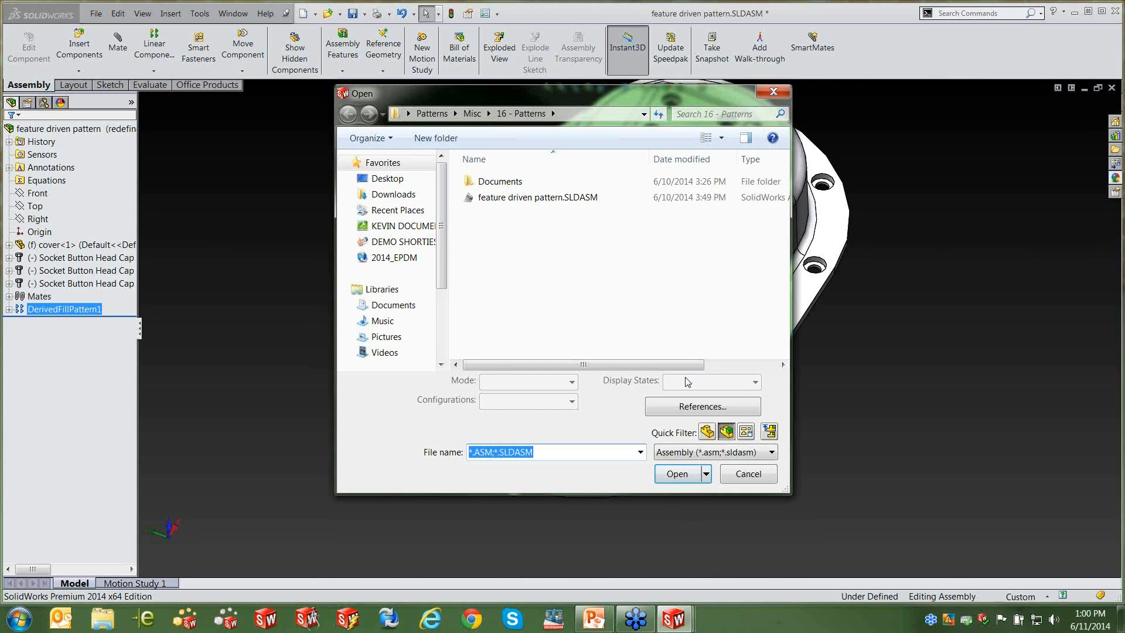
click(432, 113)
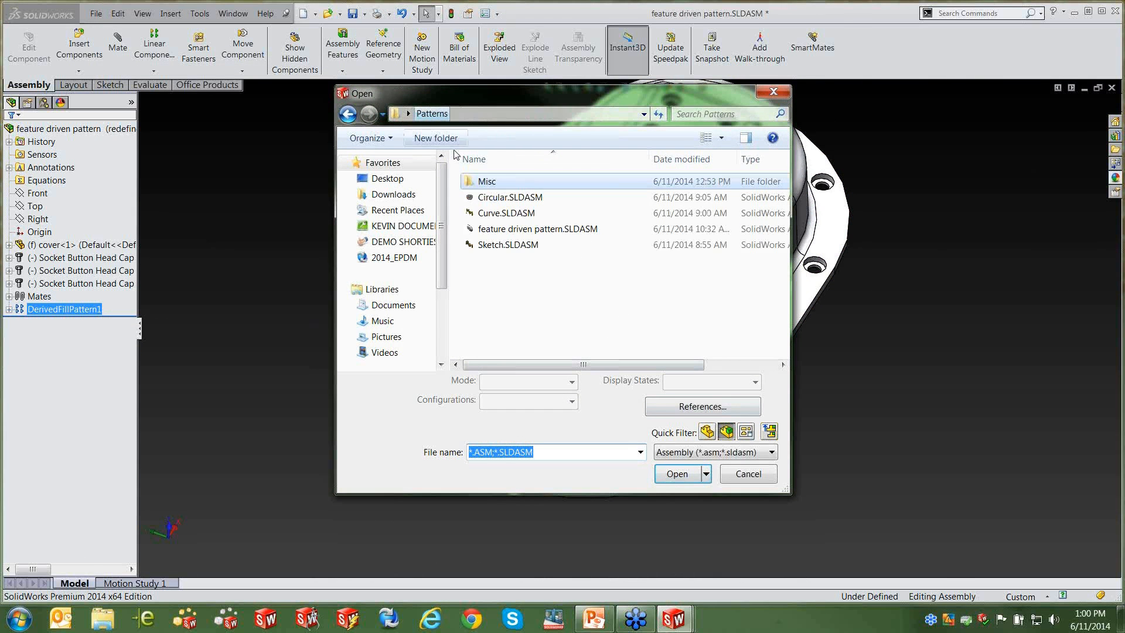
double_click(507, 244)
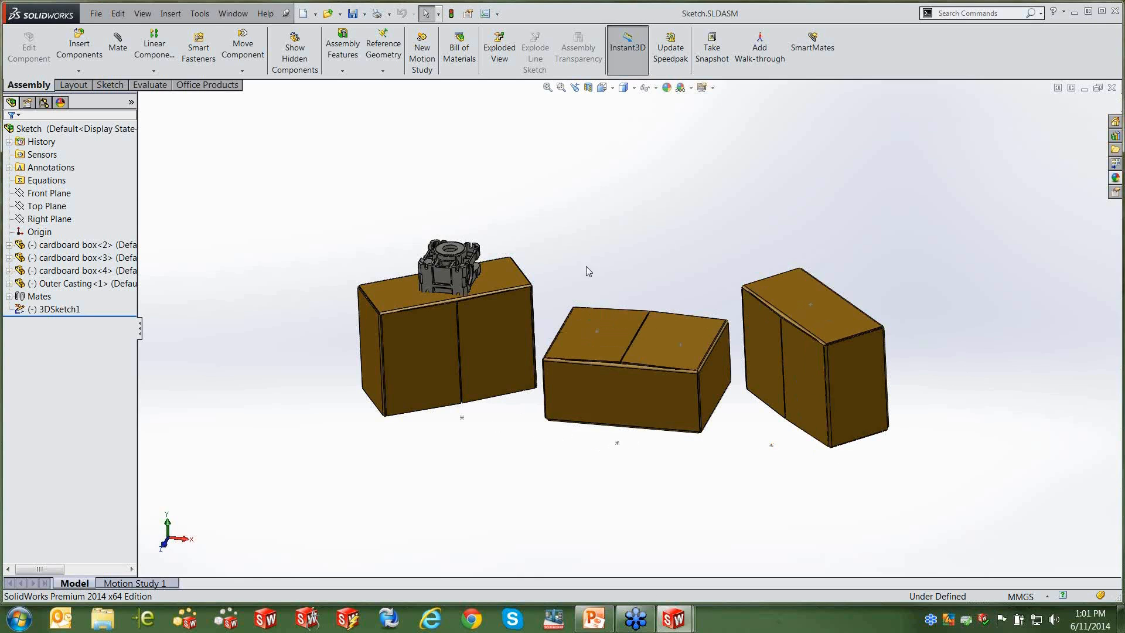
Create a sketch driven pattern of the Outer Casting on the points of 3DSketch1, using the component origin as reference point.
click(154, 71)
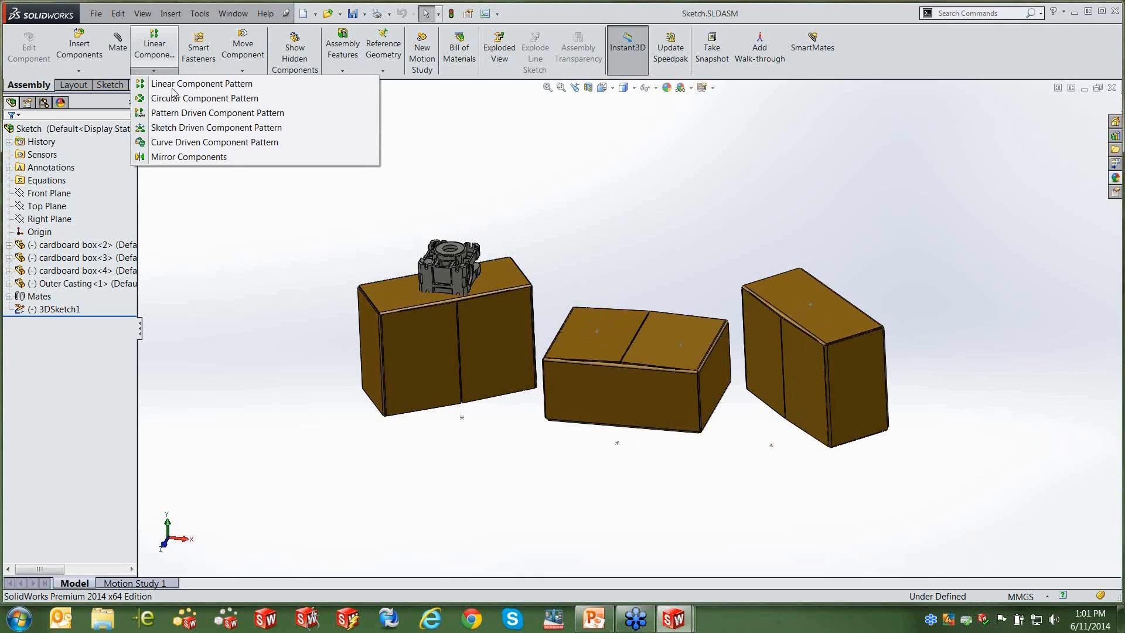
click(196, 127)
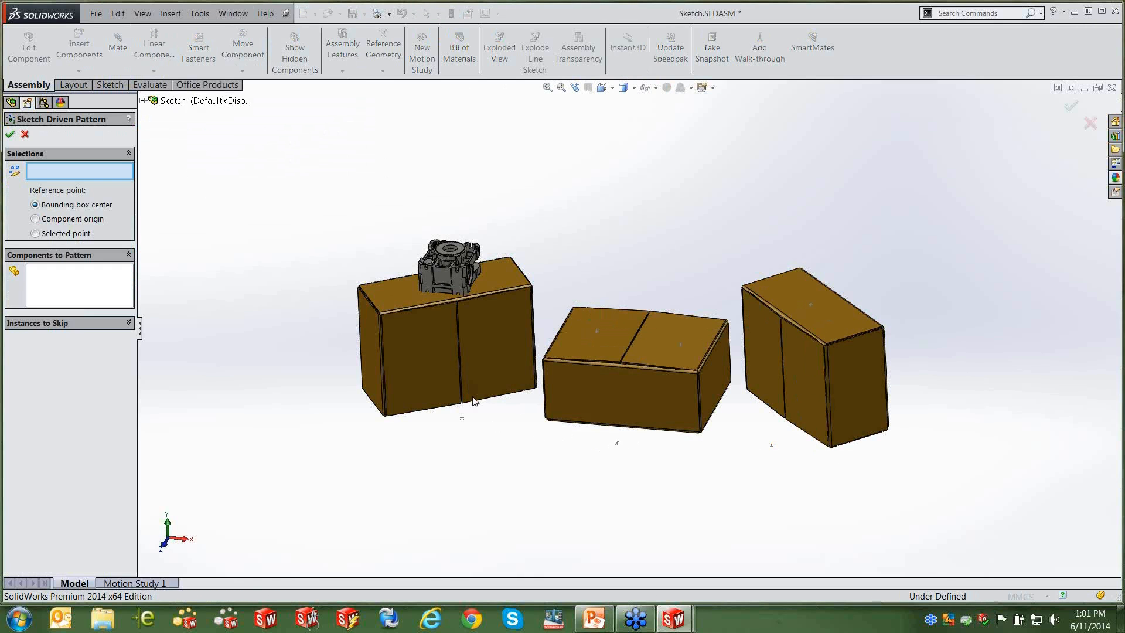
click(463, 418)
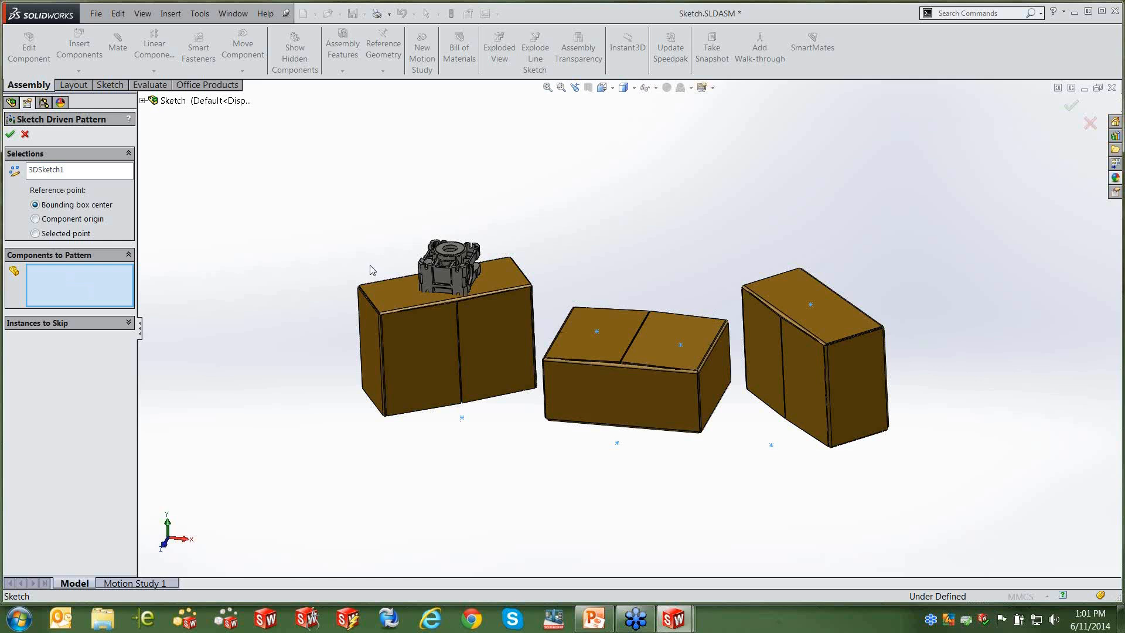
click(456, 276)
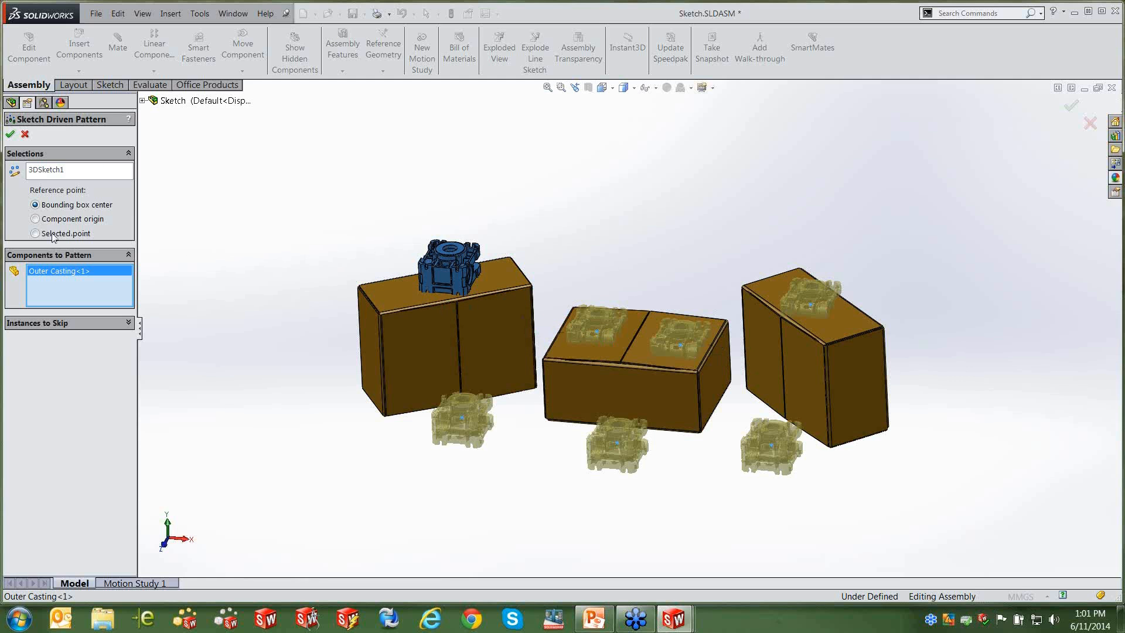
click(35, 219)
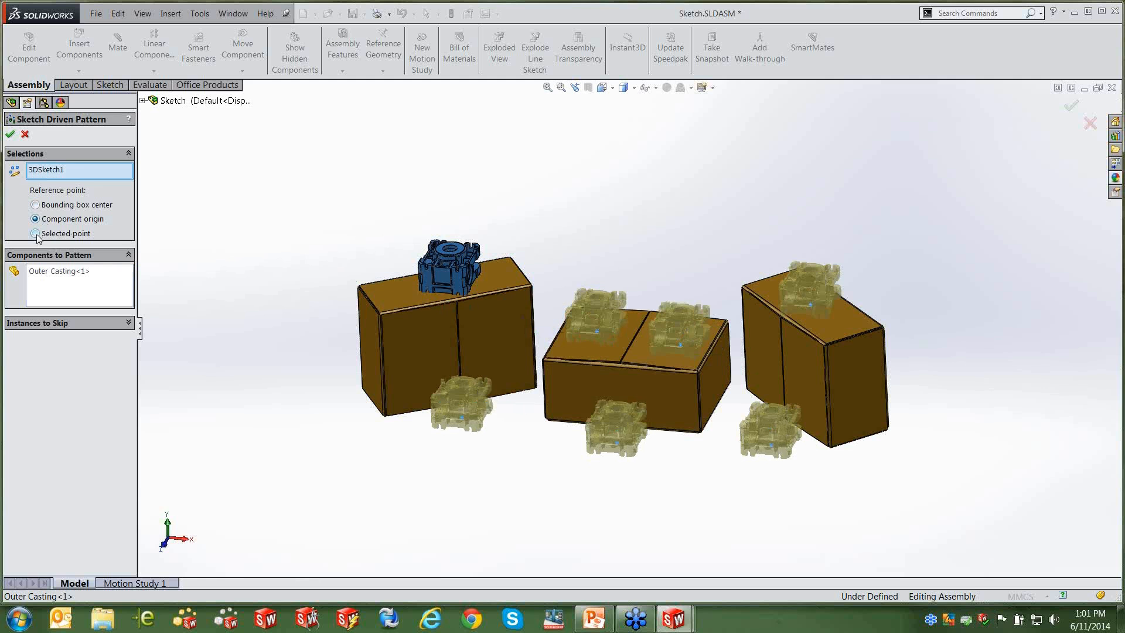
click(10, 134)
middle_drag(576, 479, 557, 467)
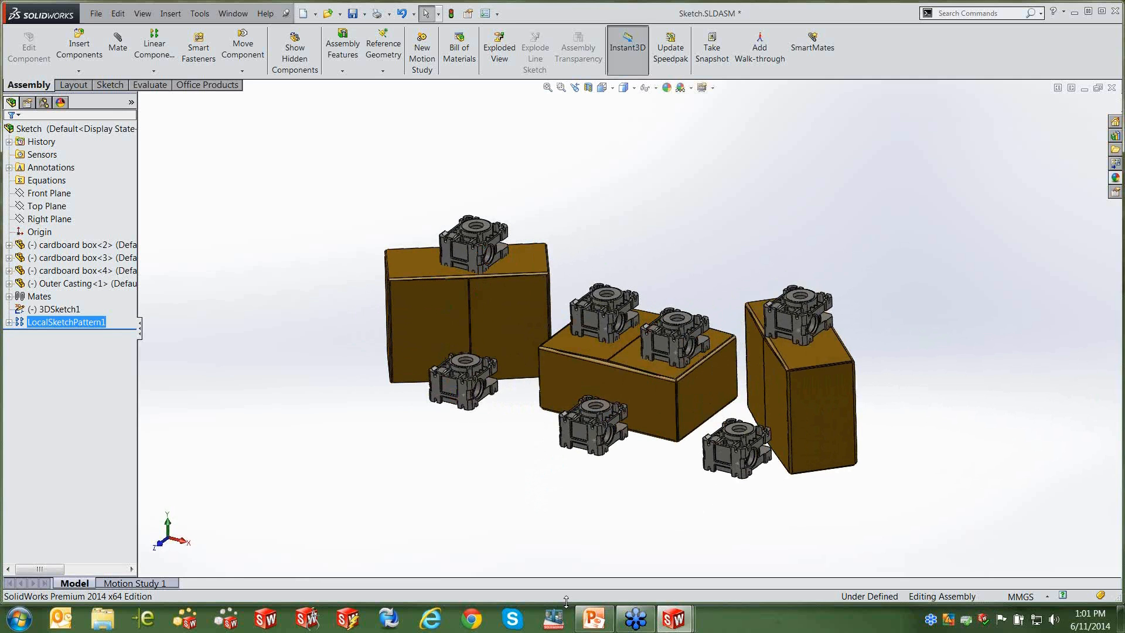
Switch to the Patterns.pptx presentation in PowerPoint and run the slide show from the current slide to the Drawing Patterns slide.
click(594, 618)
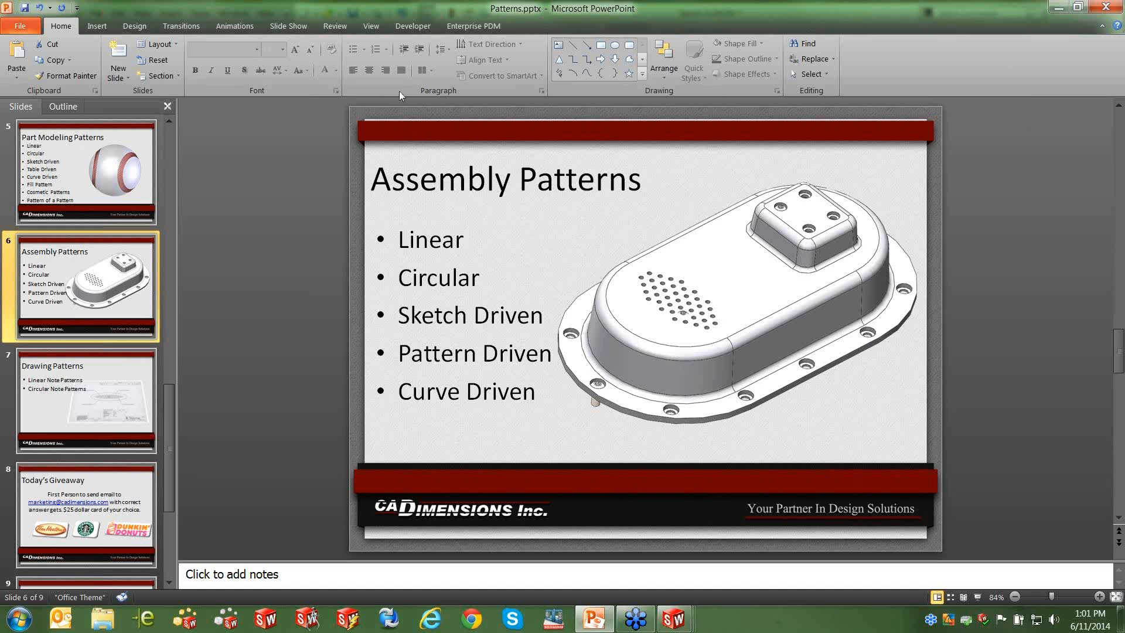
click(287, 25)
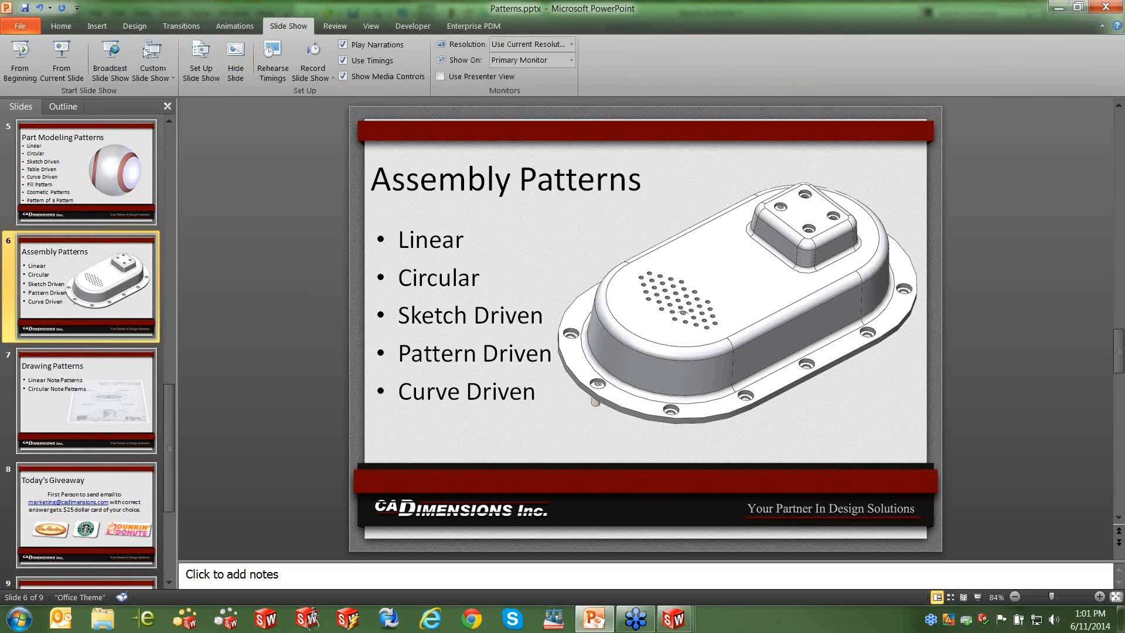
click(55, 56)
click(55, 56)
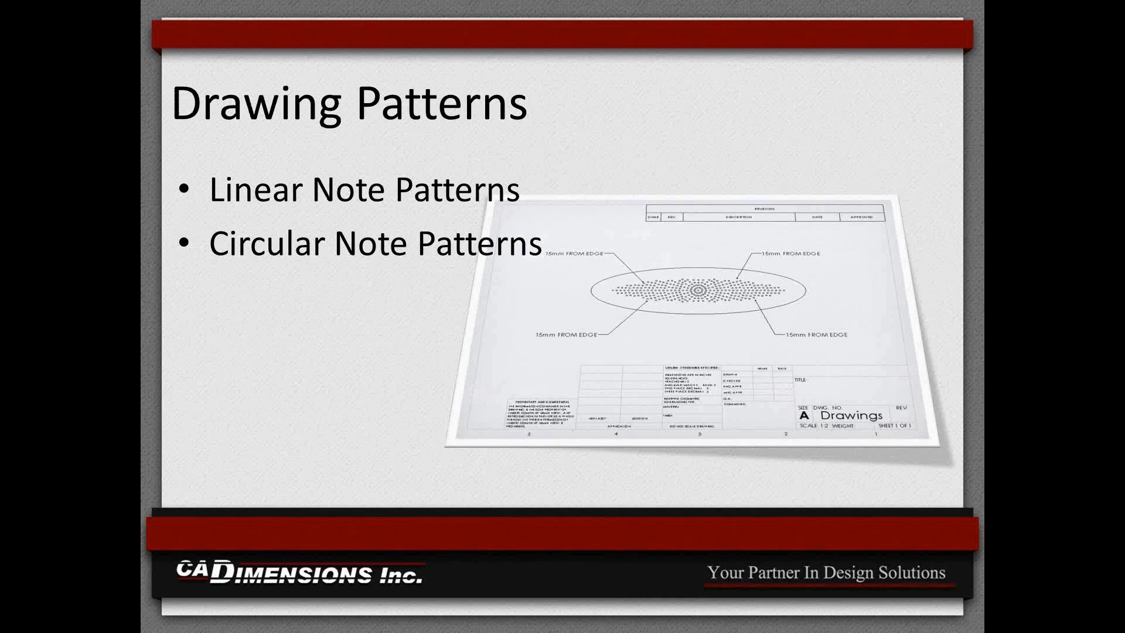
Switch back to SolidWorks and open the drawing named Drawings from the Patterns folder, filtering the files to drawings.
key(alt+Tab)
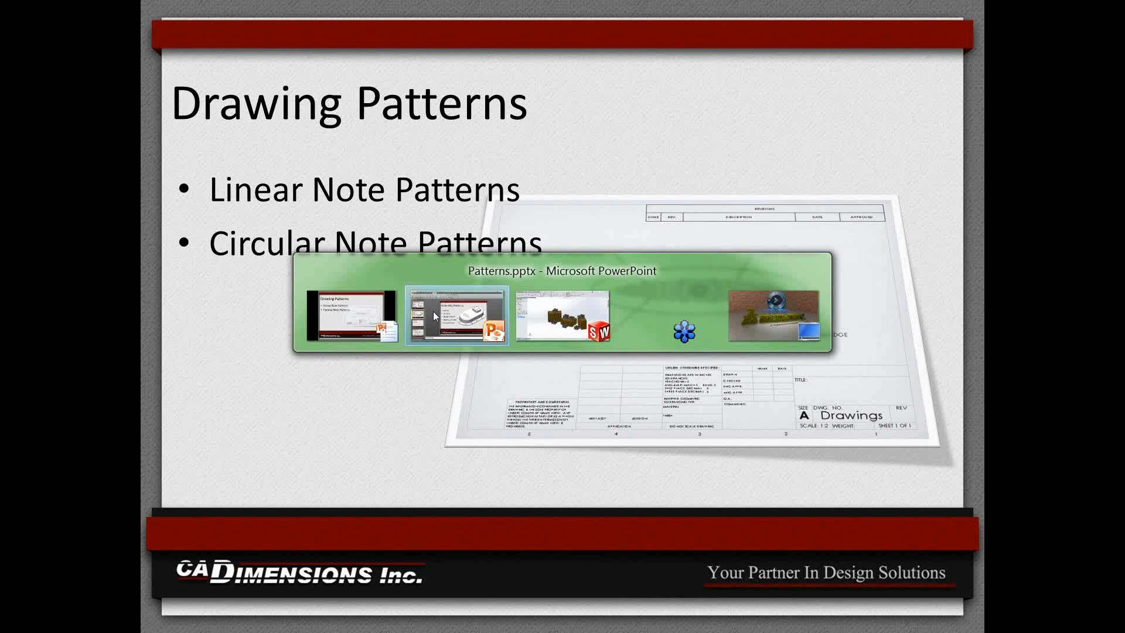
key(alt+Tab)
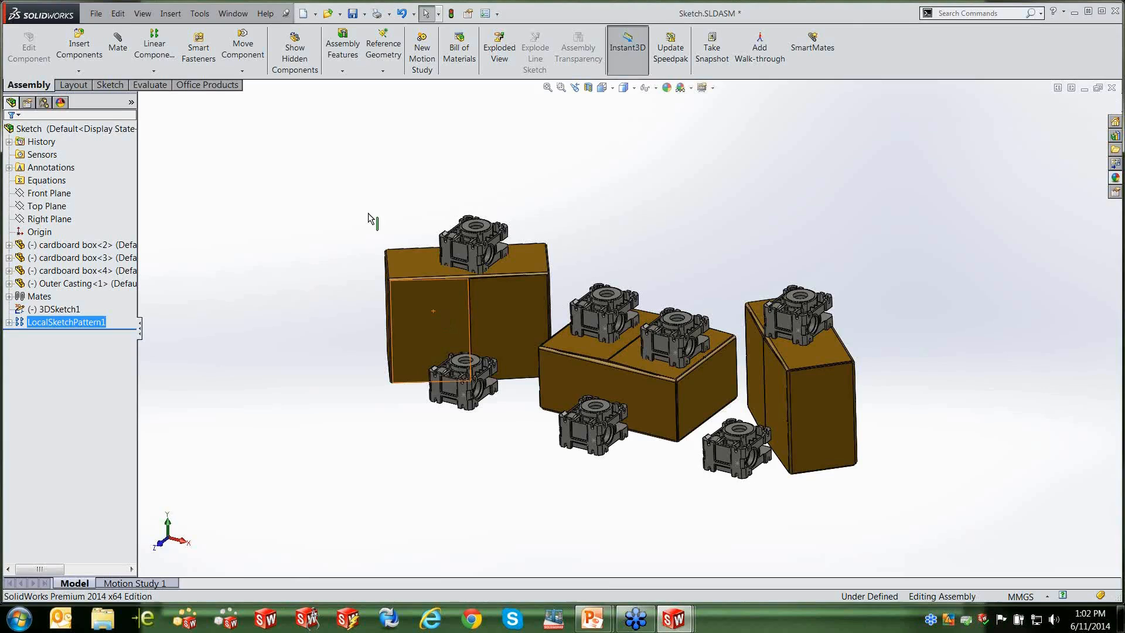
click(89, 14)
click(114, 60)
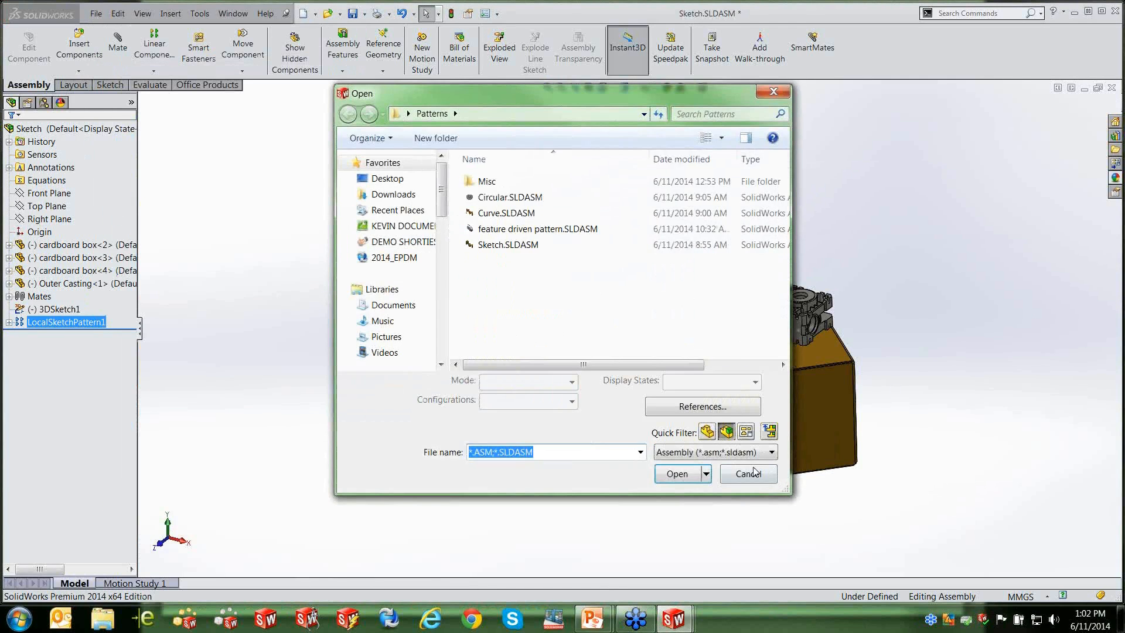
click(745, 432)
click(726, 431)
double_click(513, 198)
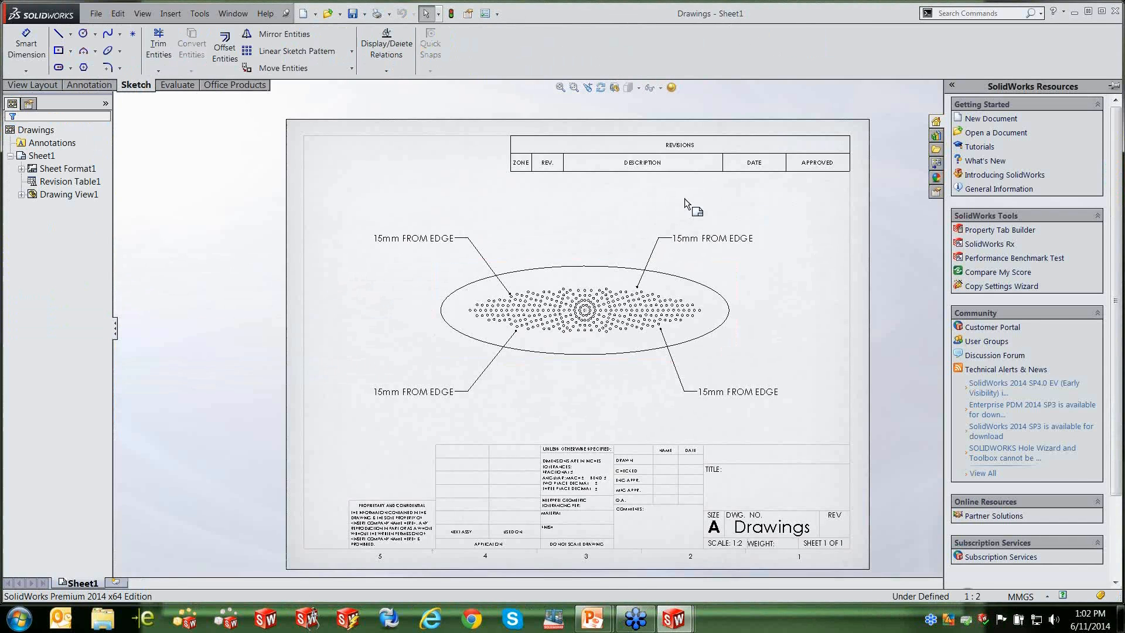
Delete the upper-right, lower-right and lower-left "15mm FROM EDGE" notes around the ellipse.
click(711, 240)
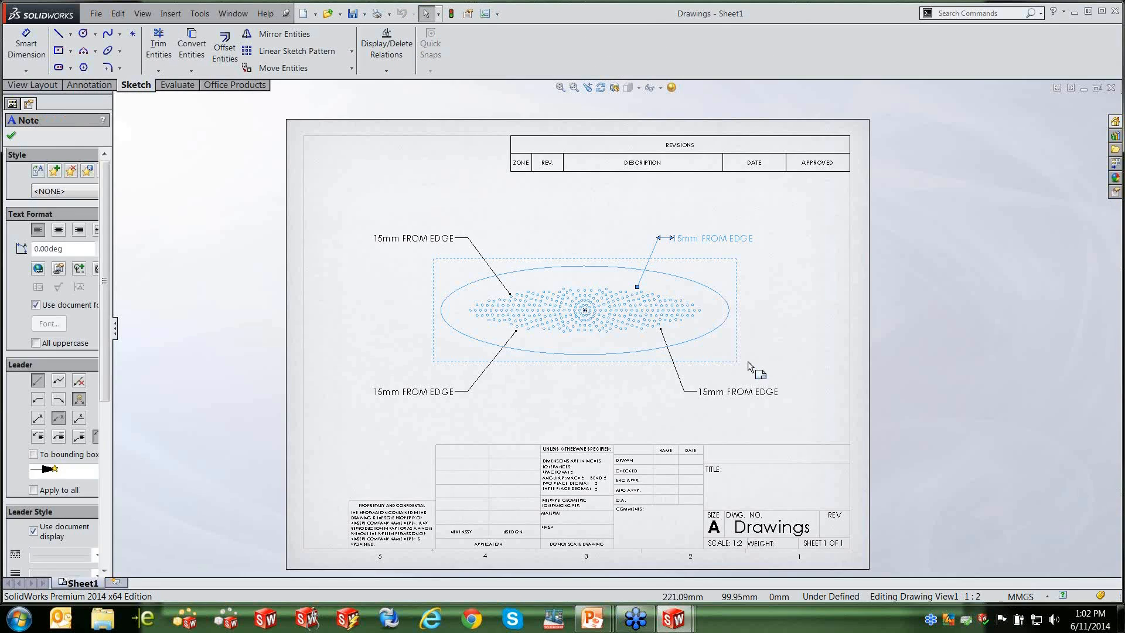
key(Delete)
click(752, 391)
key(Delete)
click(442, 398)
key(Delete)
Remove the leader from the remaining "15mm FROM EDGE" note and move the note beside the ellipse's left end.
click(436, 239)
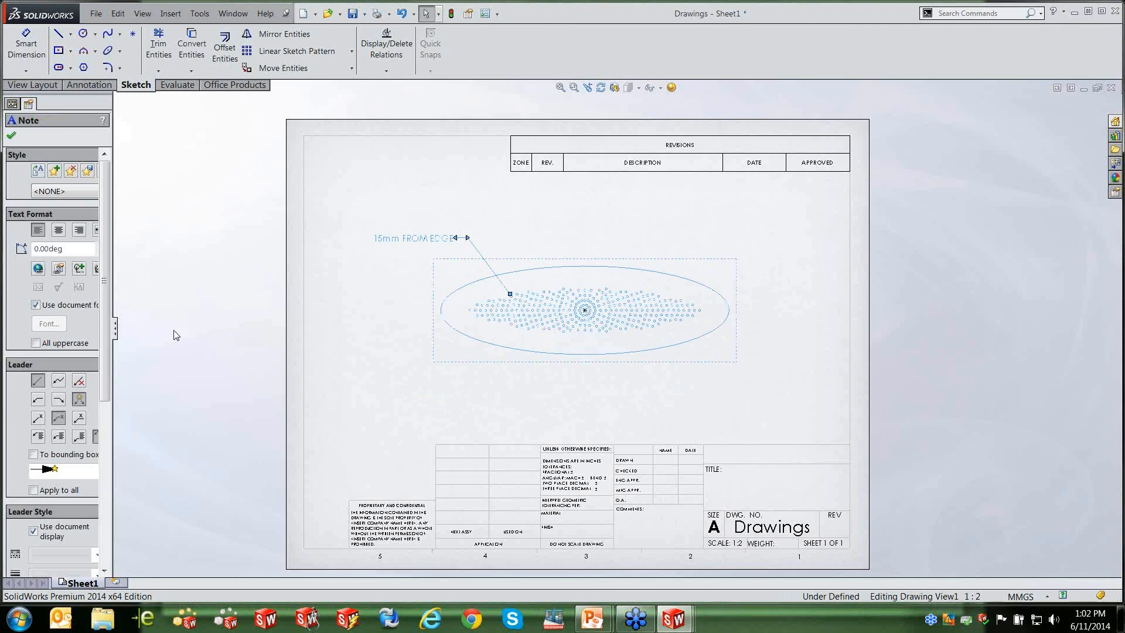
click(78, 380)
drag(399, 238, 363, 308)
click(523, 252)
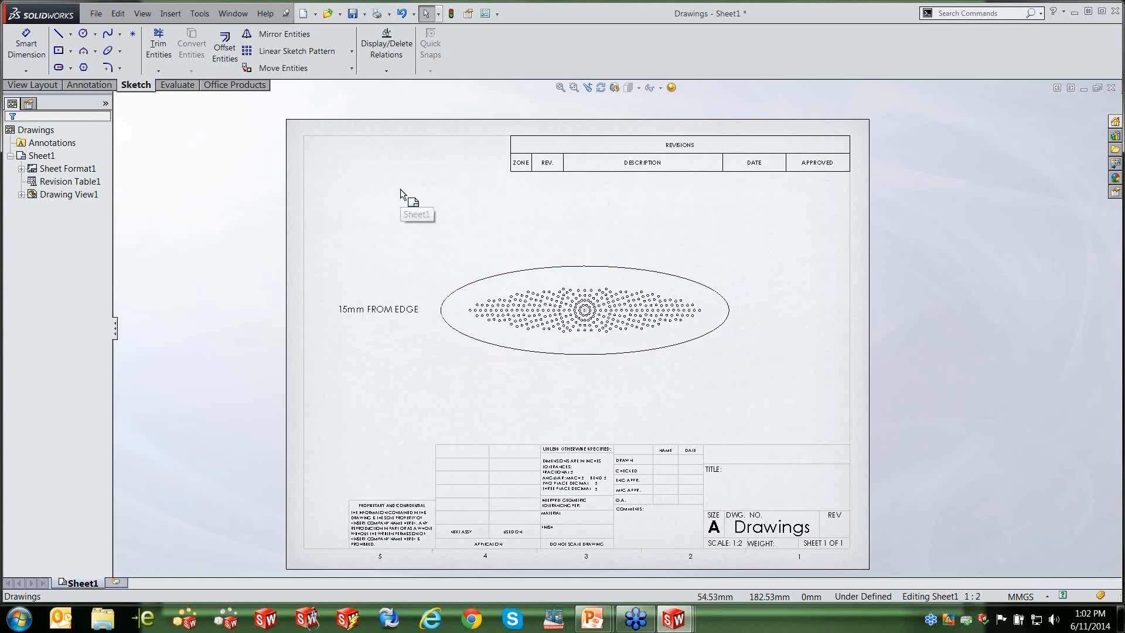
Create a circular note pattern of the "15mm FROM EDGE" note around the ellipse's centre point, with 4 equally spaced instances over 360 degrees.
click(92, 85)
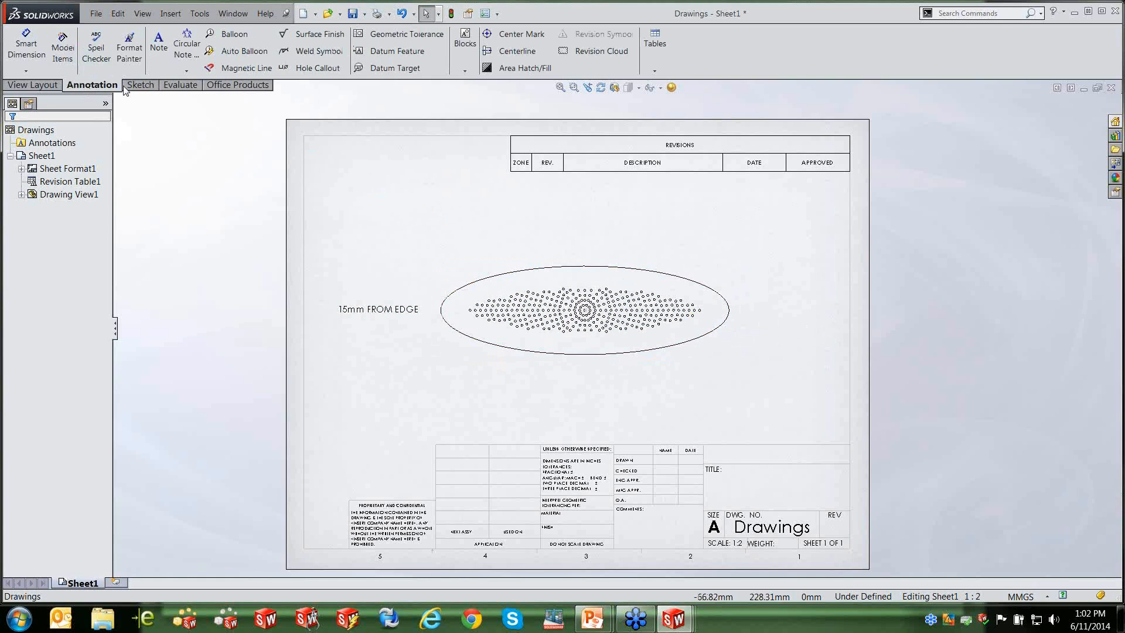
click(186, 71)
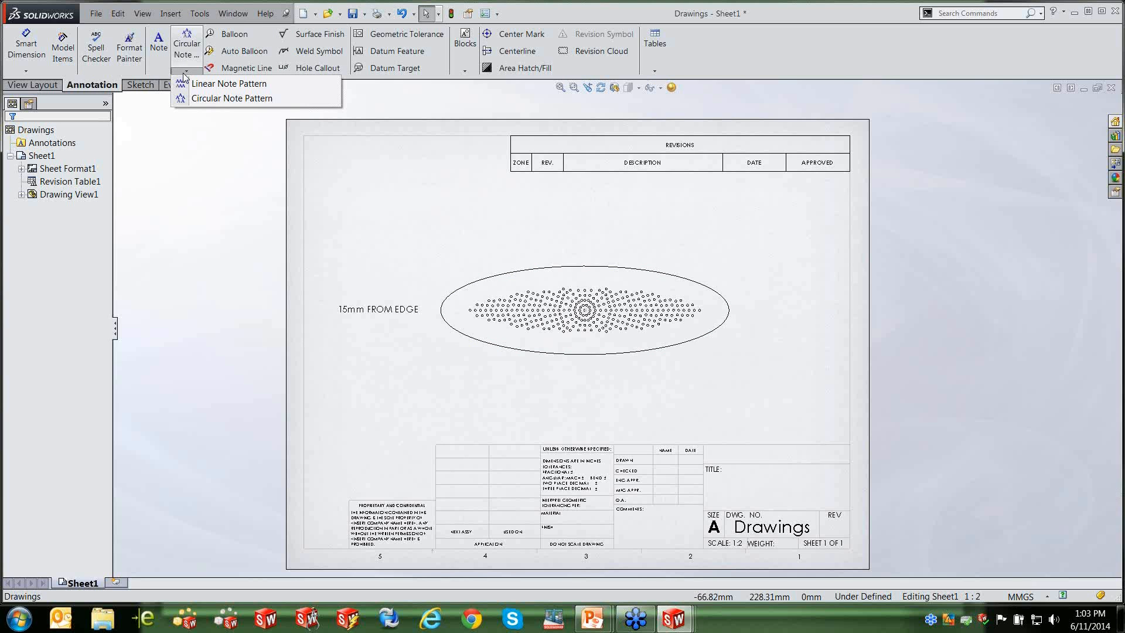
click(481, 142)
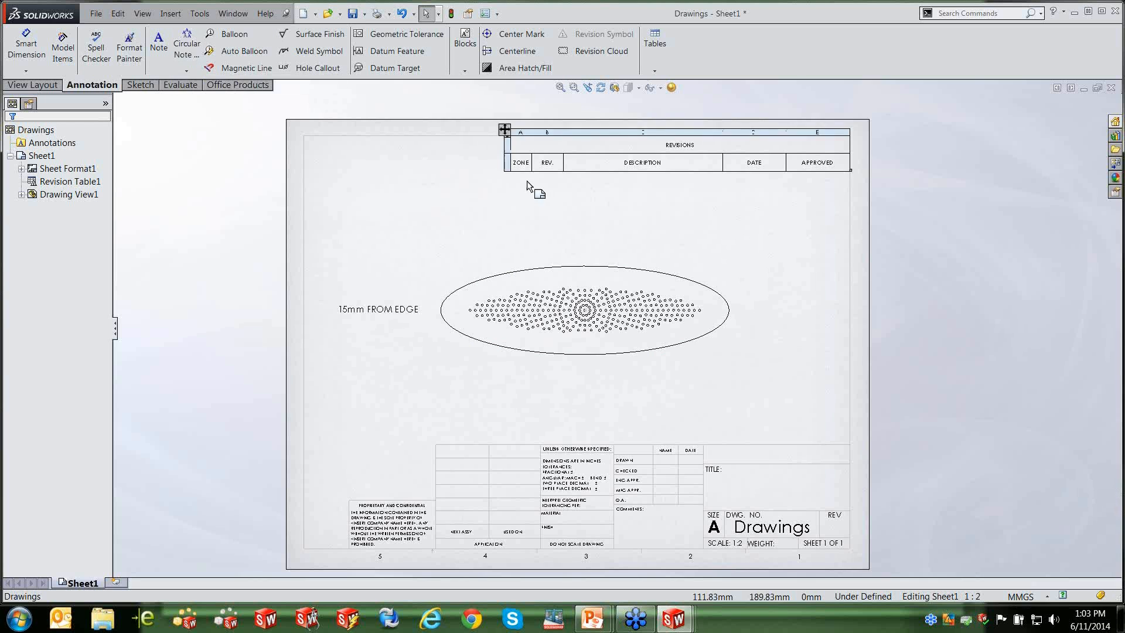
click(193, 71)
click(217, 98)
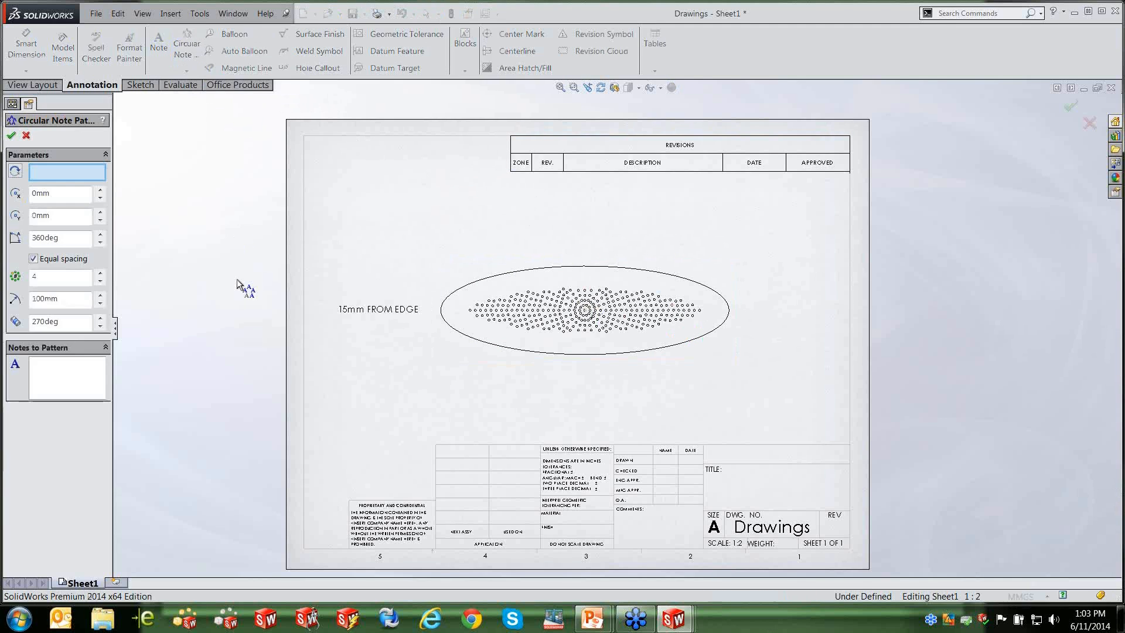
click(585, 310)
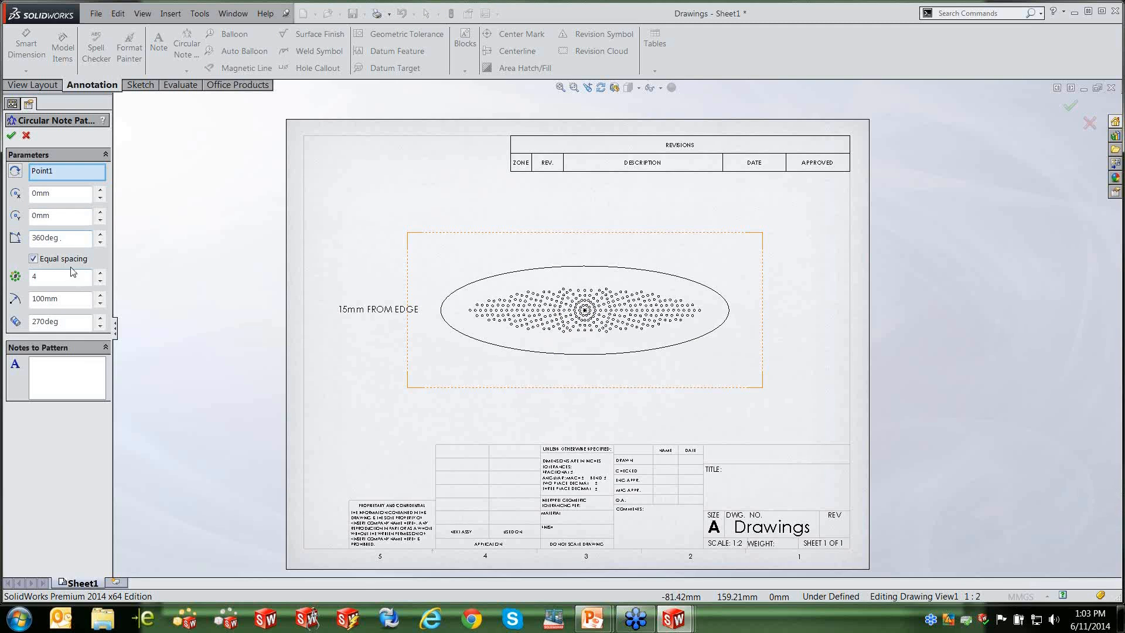
click(68, 372)
click(366, 310)
click(366, 309)
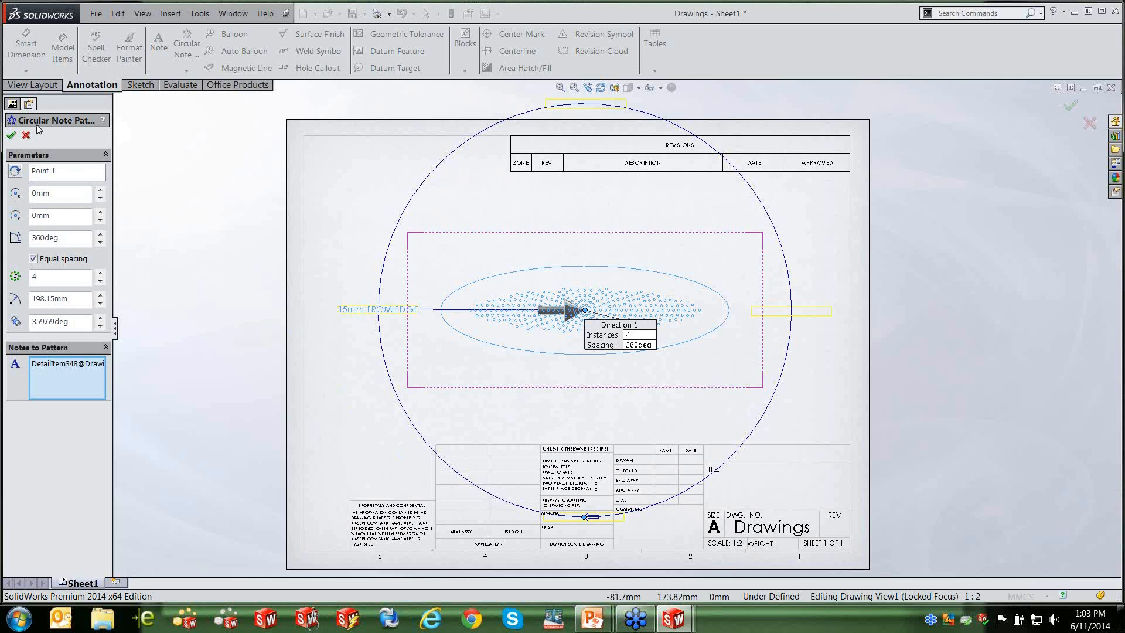
click(11, 136)
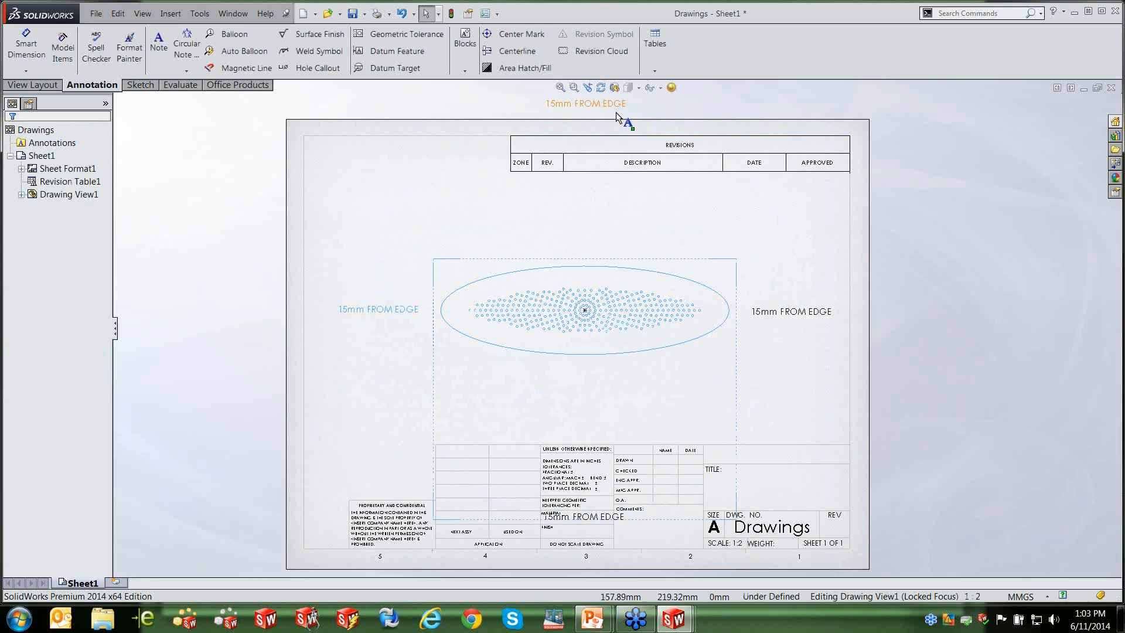
Move the top and bottom patterned notes closer to the ellipse, placing one just above and one just below it.
drag(603, 252, 612, 252)
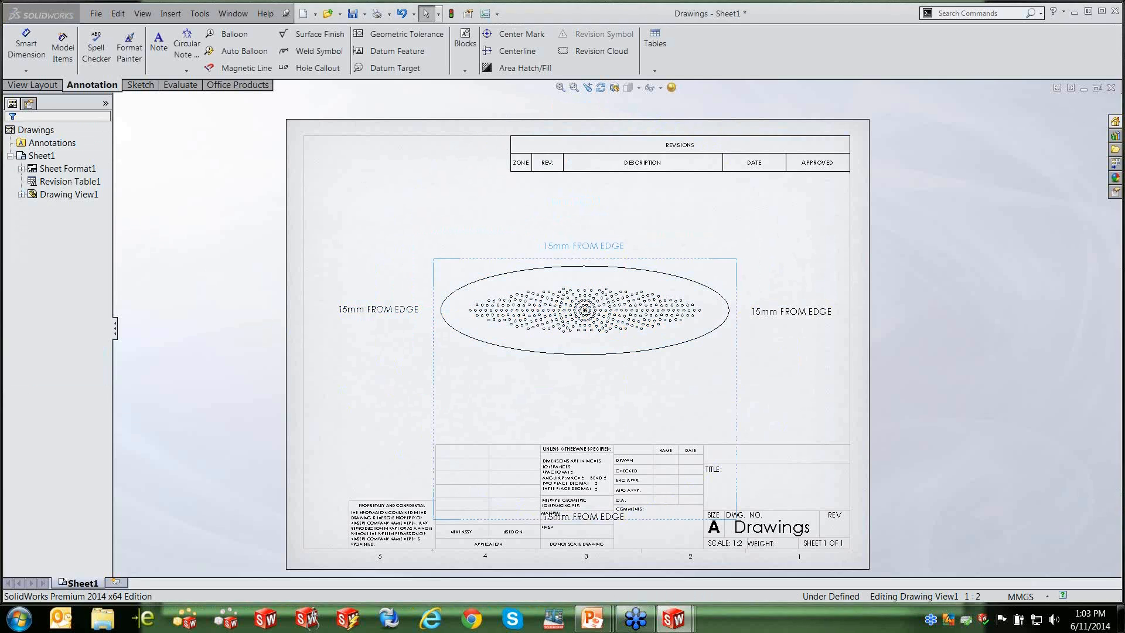
drag(607, 516, 617, 372)
click(758, 400)
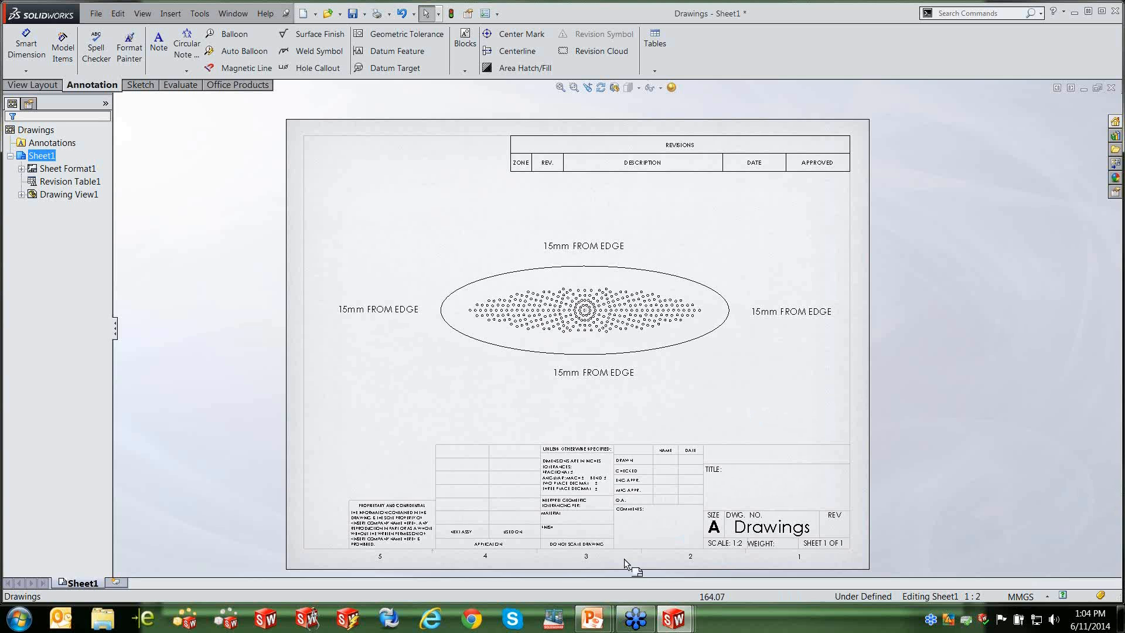
Switch to the running PowerPoint slide show at the Drawing Patterns slide.
mouse_move(595, 626)
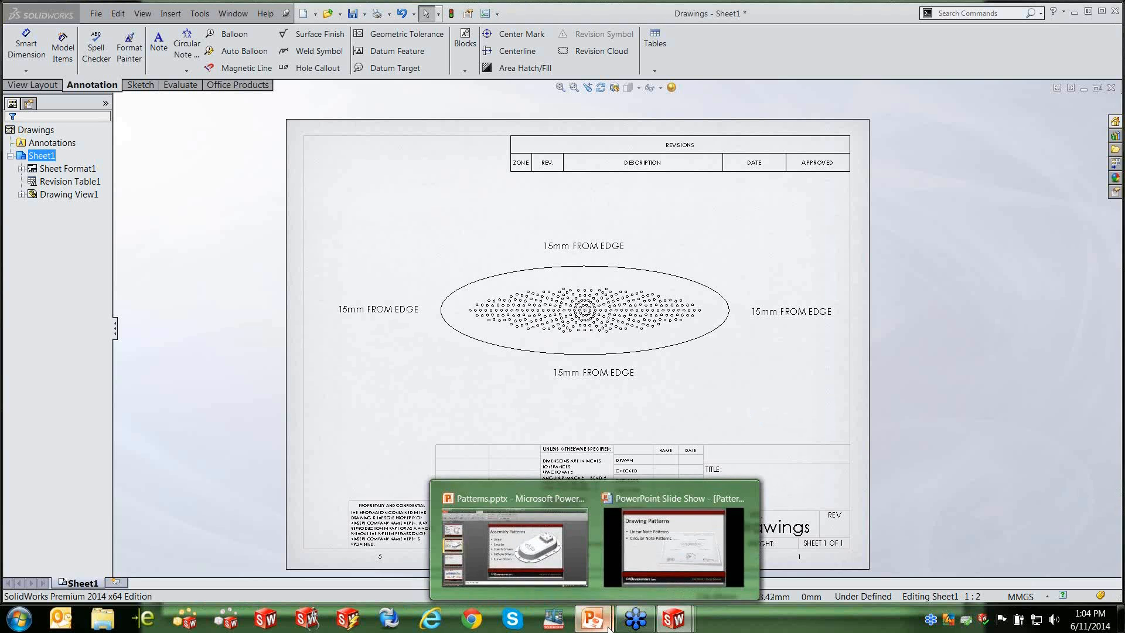
click(673, 545)
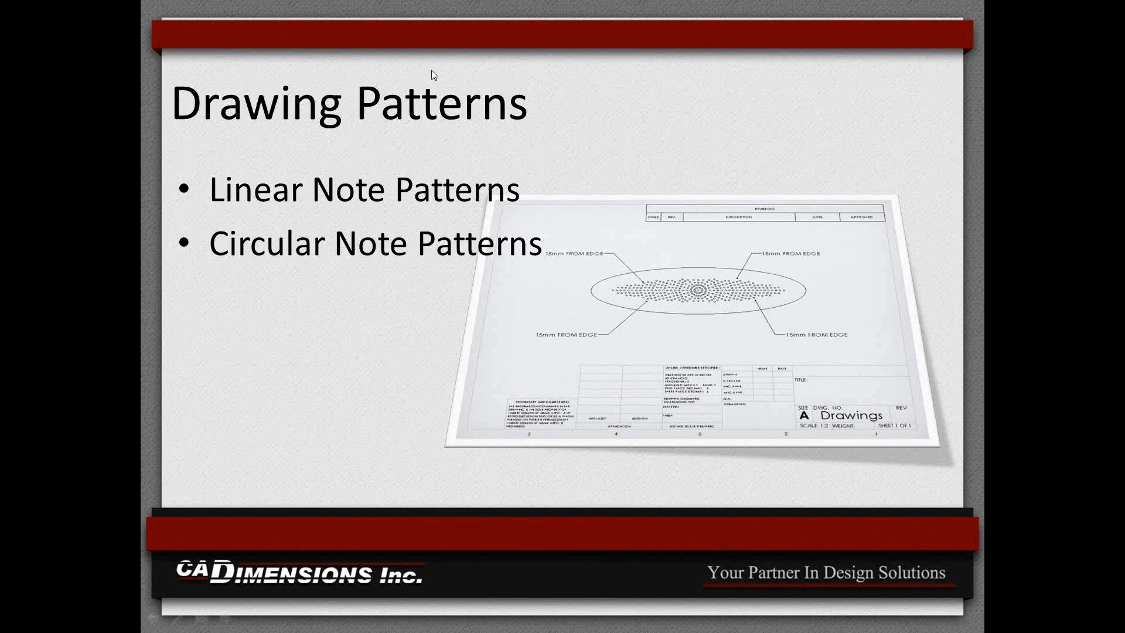